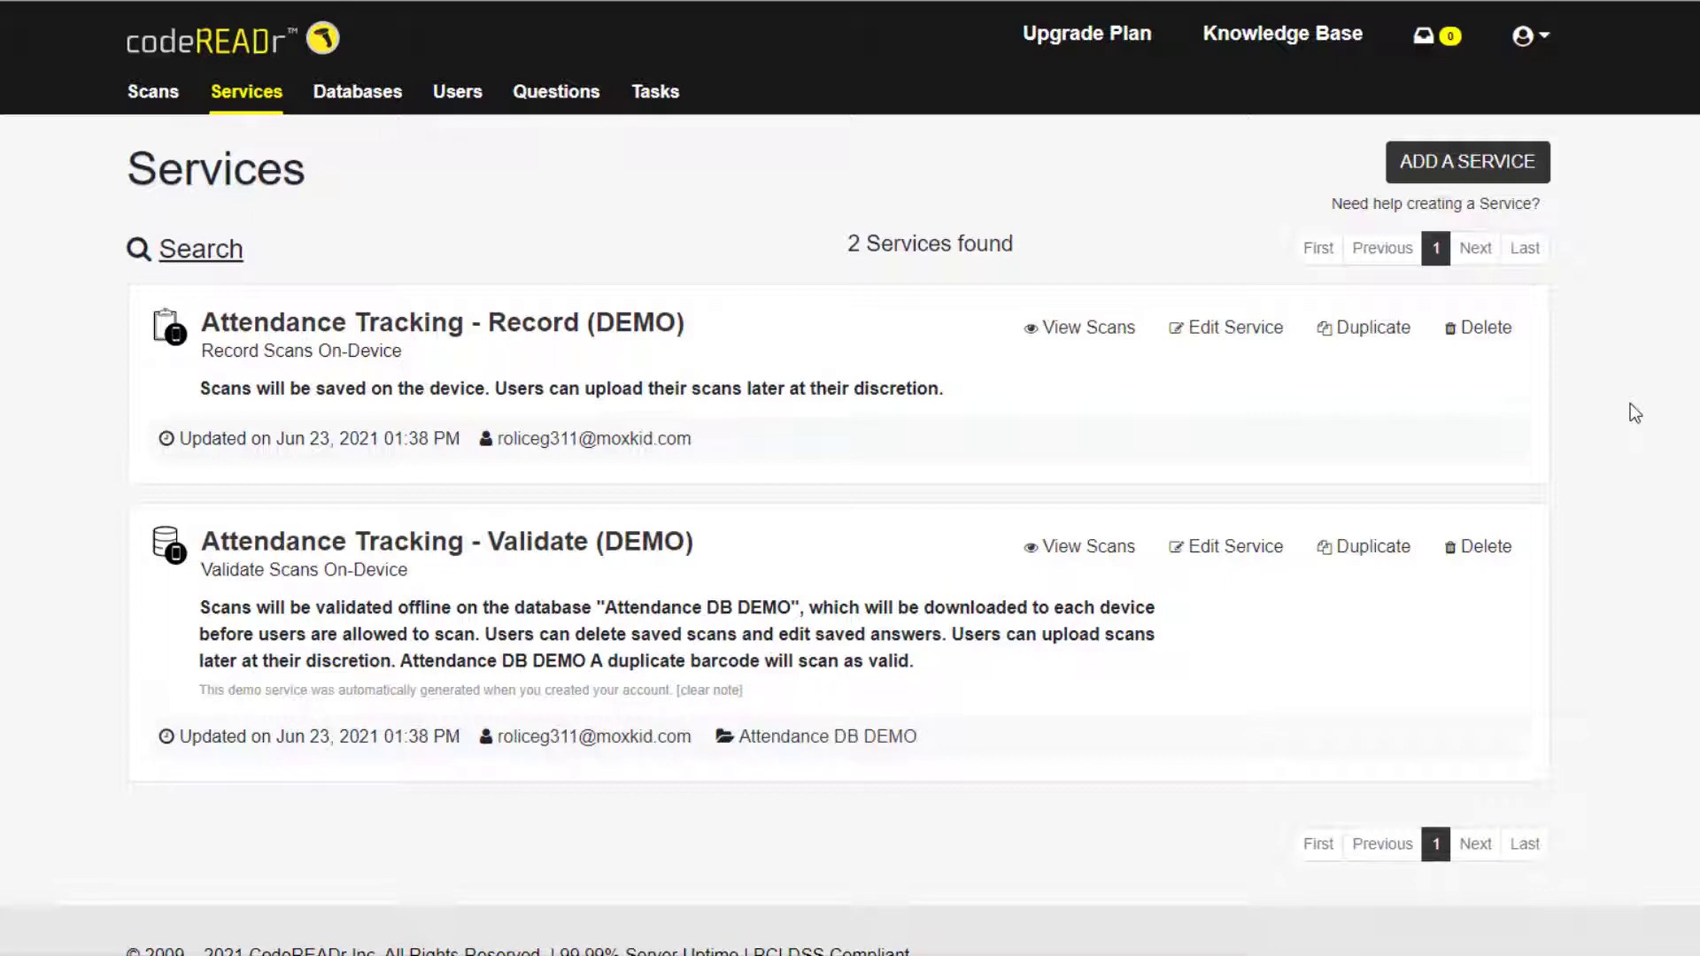
- Review the user authorization options of the Attendance Tracking - Record (DEMO) service, including attendancetracking1's access and the form for creating a user
{"action": "left_click", "coordinate": [617, 324]}
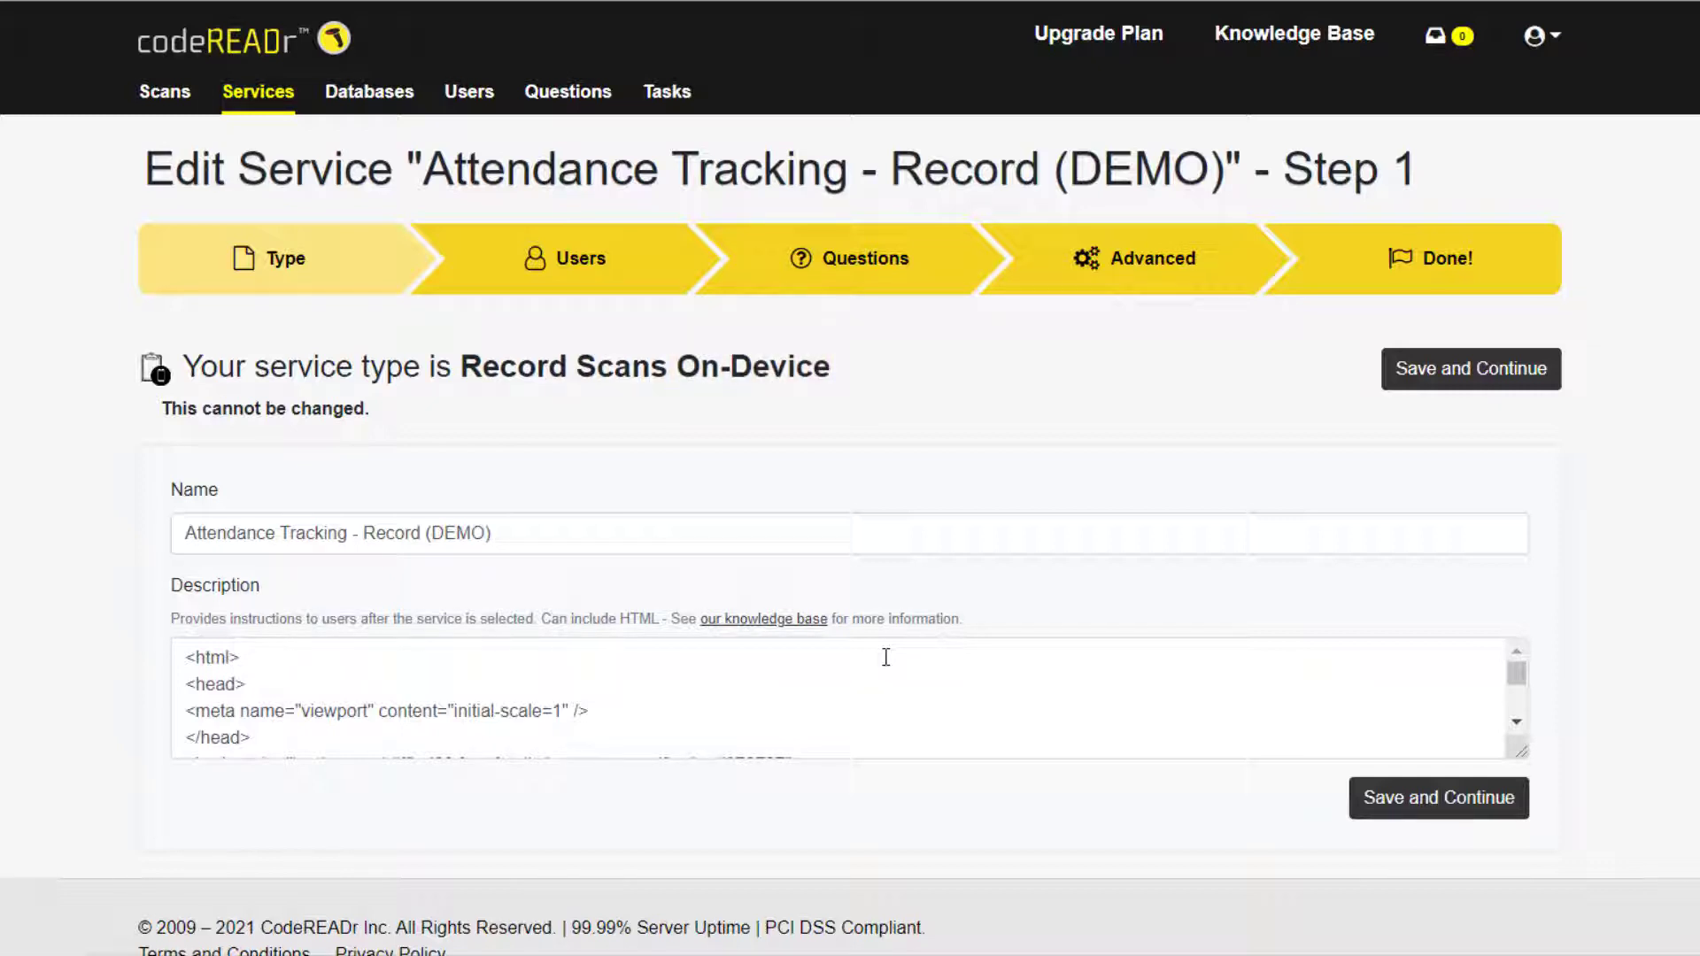
{"action": "left_click", "coordinate": [656, 283]}
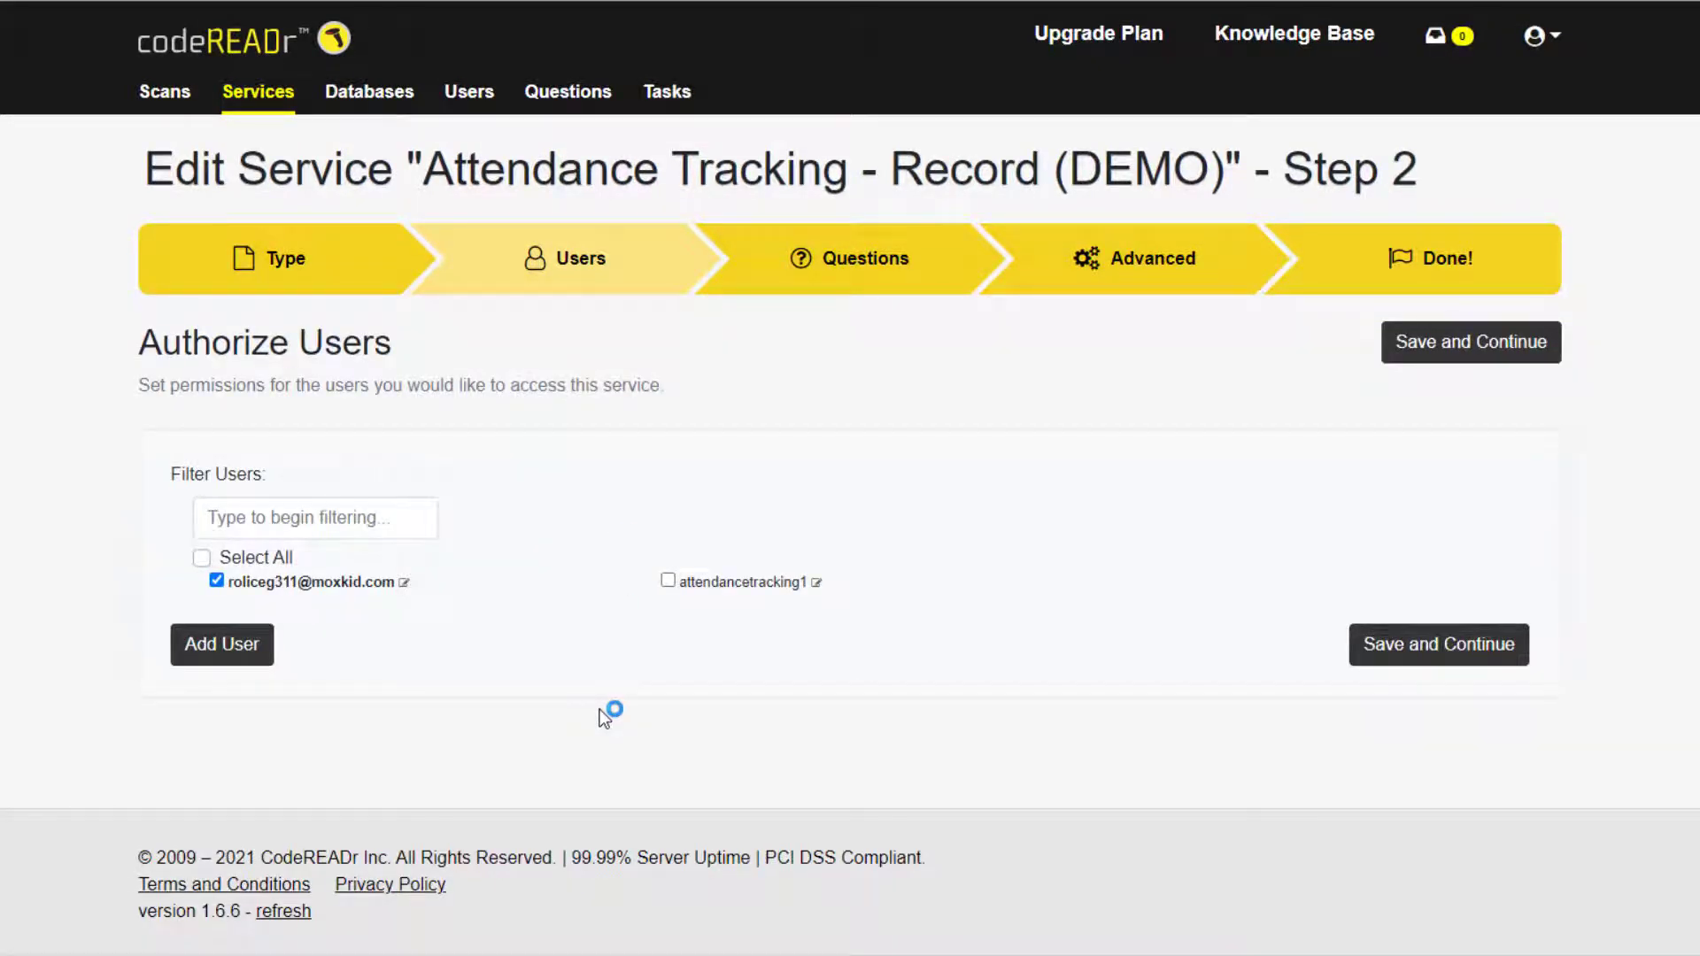
{"action": "left_click", "coordinate": [668, 580]}
{"action": "left_click", "coordinate": [668, 581]}
{"action": "left_click", "coordinate": [226, 653]}
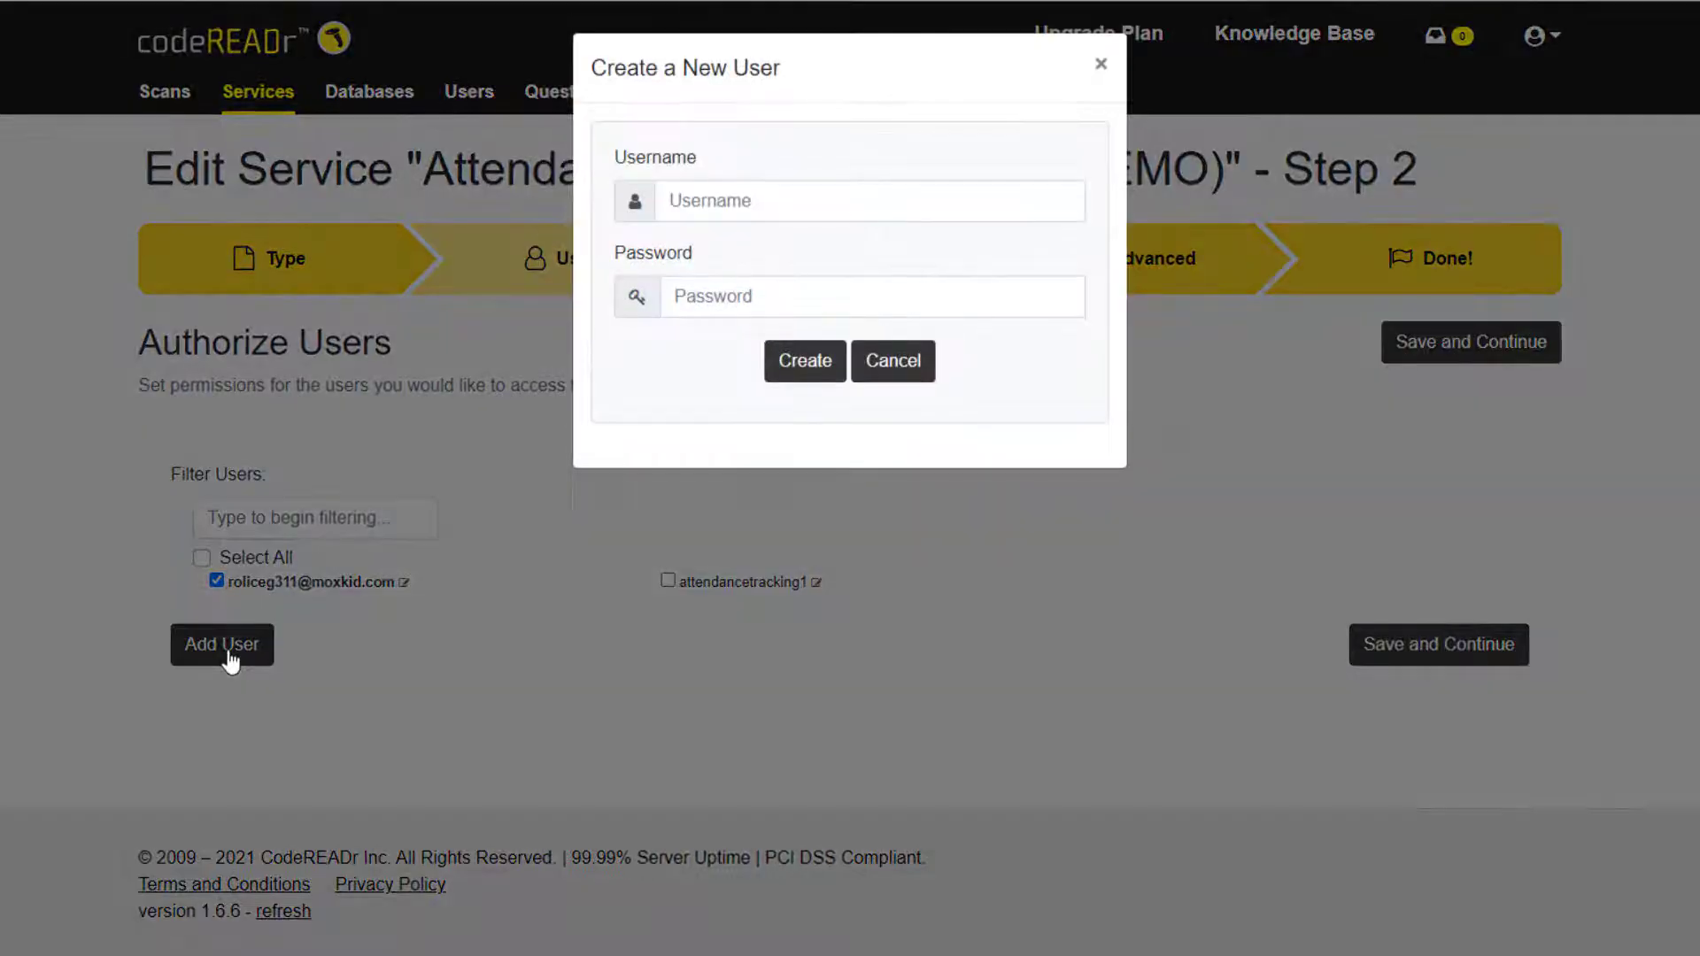
{"action": "left_click", "coordinate": [1102, 64]}
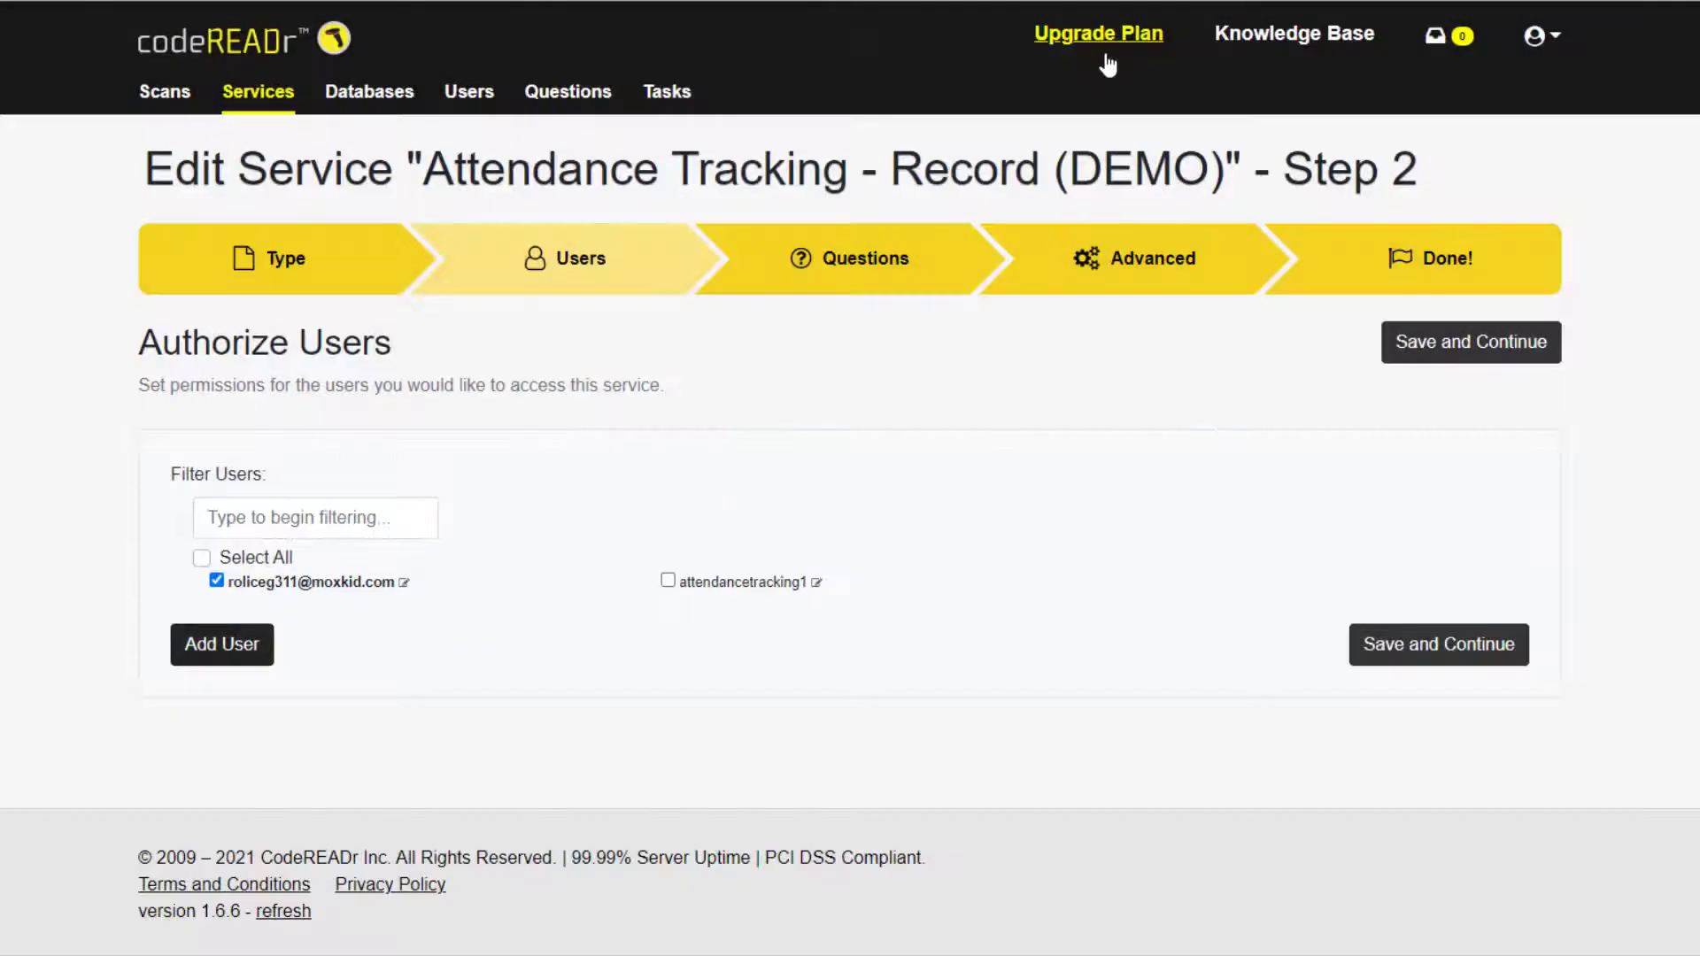
- Open a blank form for adding an account user and review its role, authorized services and device limit settings
{"action": "left_click", "coordinate": [474, 112]}
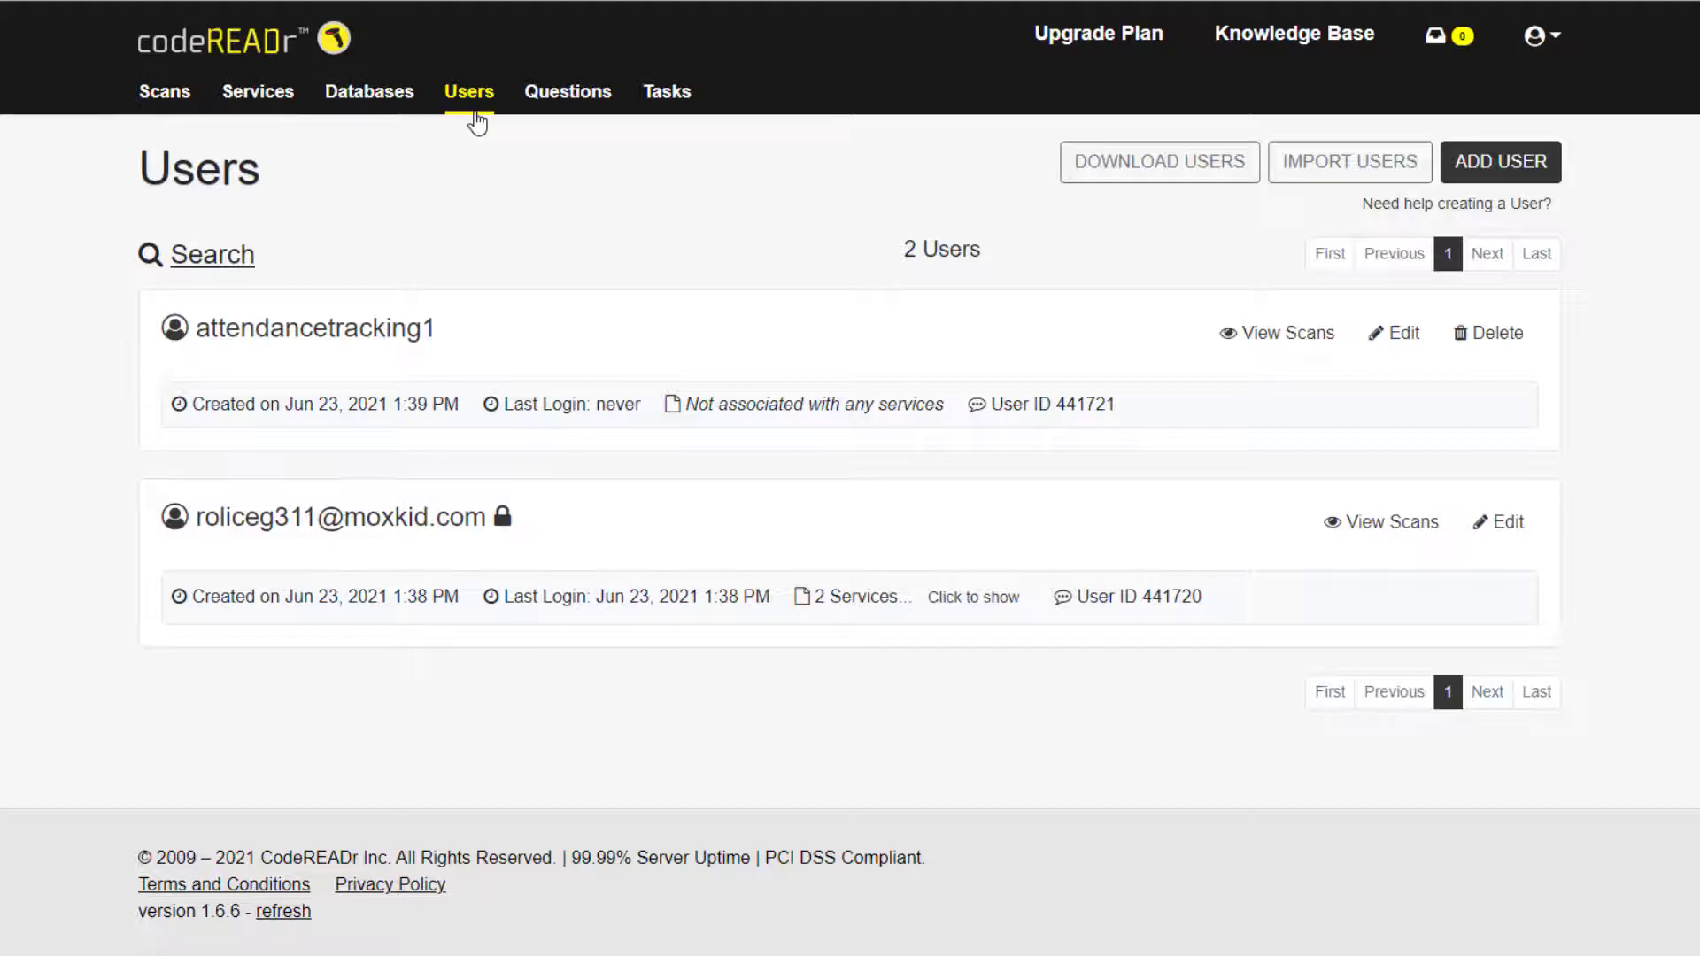
{"action": "left_click", "coordinate": [1500, 161]}
{"action": "scroll", "coordinate": [1505, 265], "scroll_direction": "down", "scroll_amount": 1}
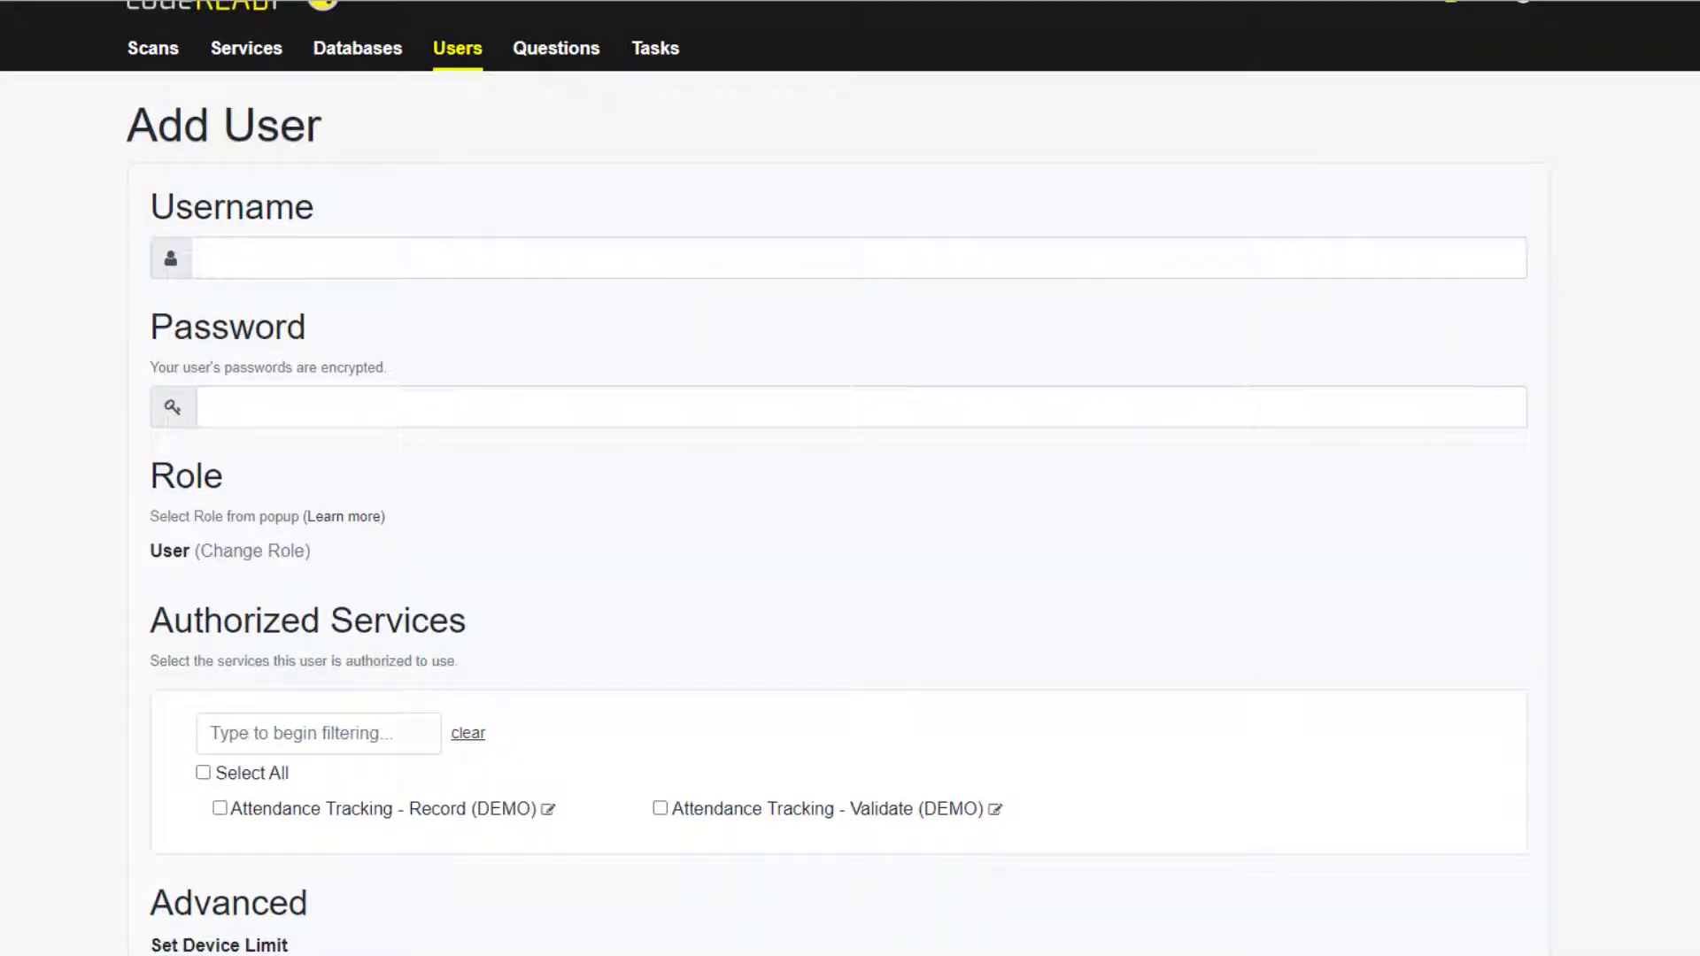
{"action": "scroll", "coordinate": [850, 478], "scroll_direction": "down", "scroll_amount": 4}
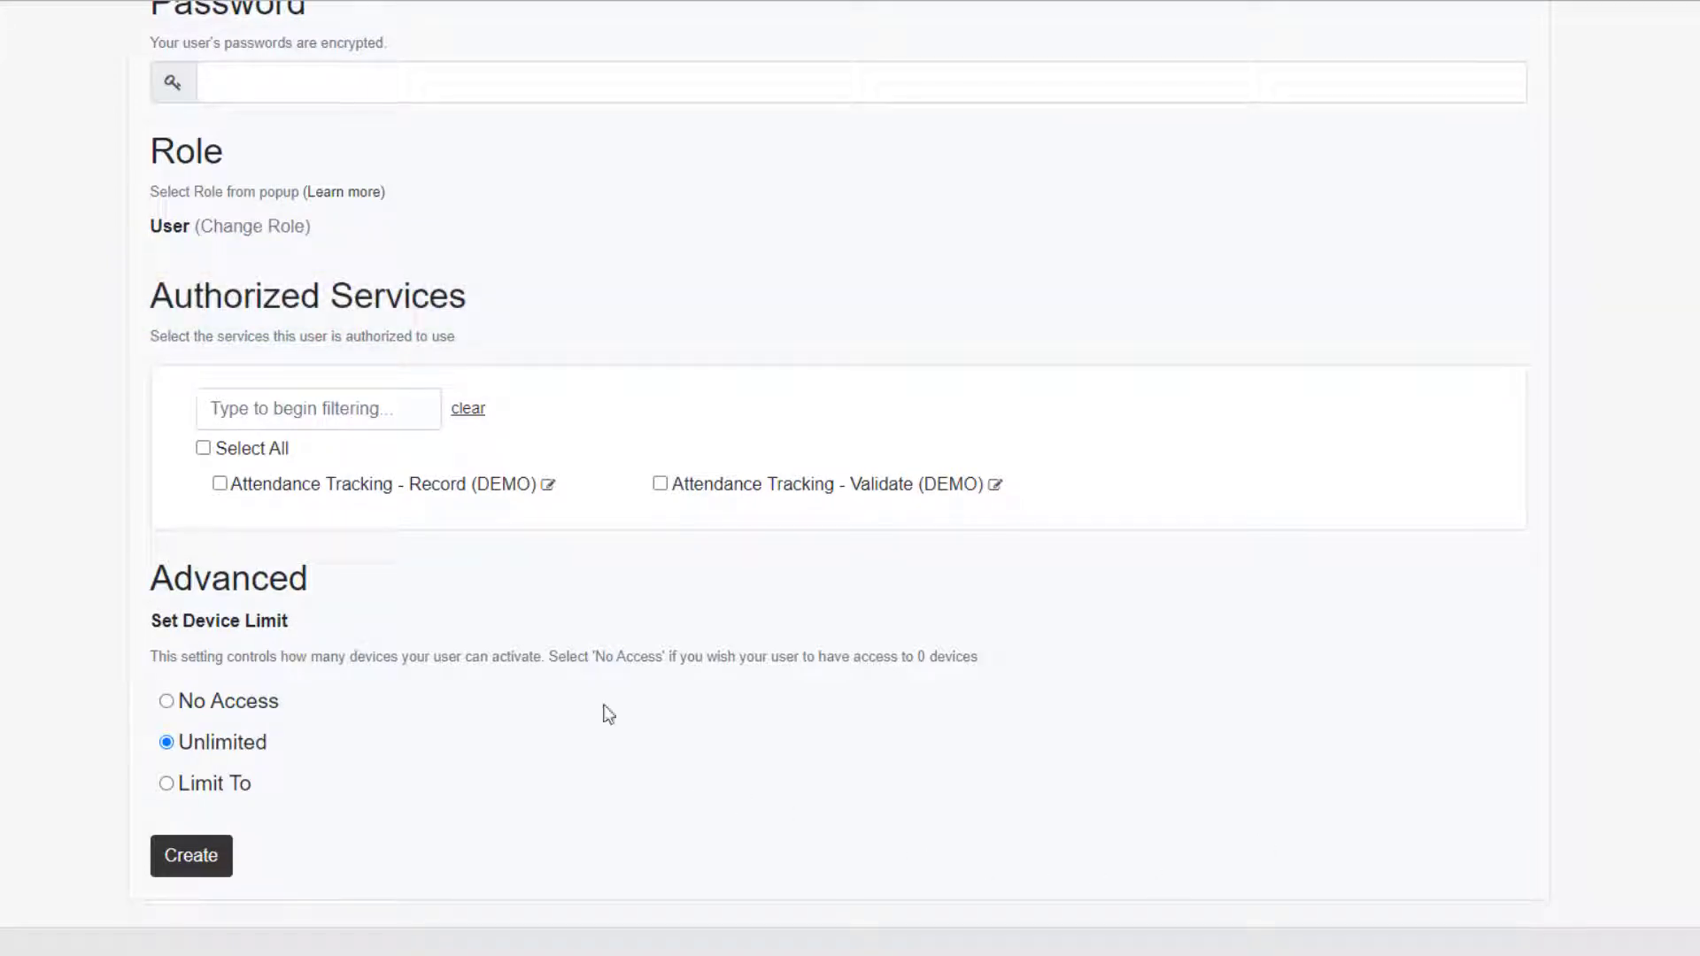
- Try the Master Admin and Data Admin roles for the new user, returning the role to User
{"action": "left_click", "coordinate": [277, 231]}
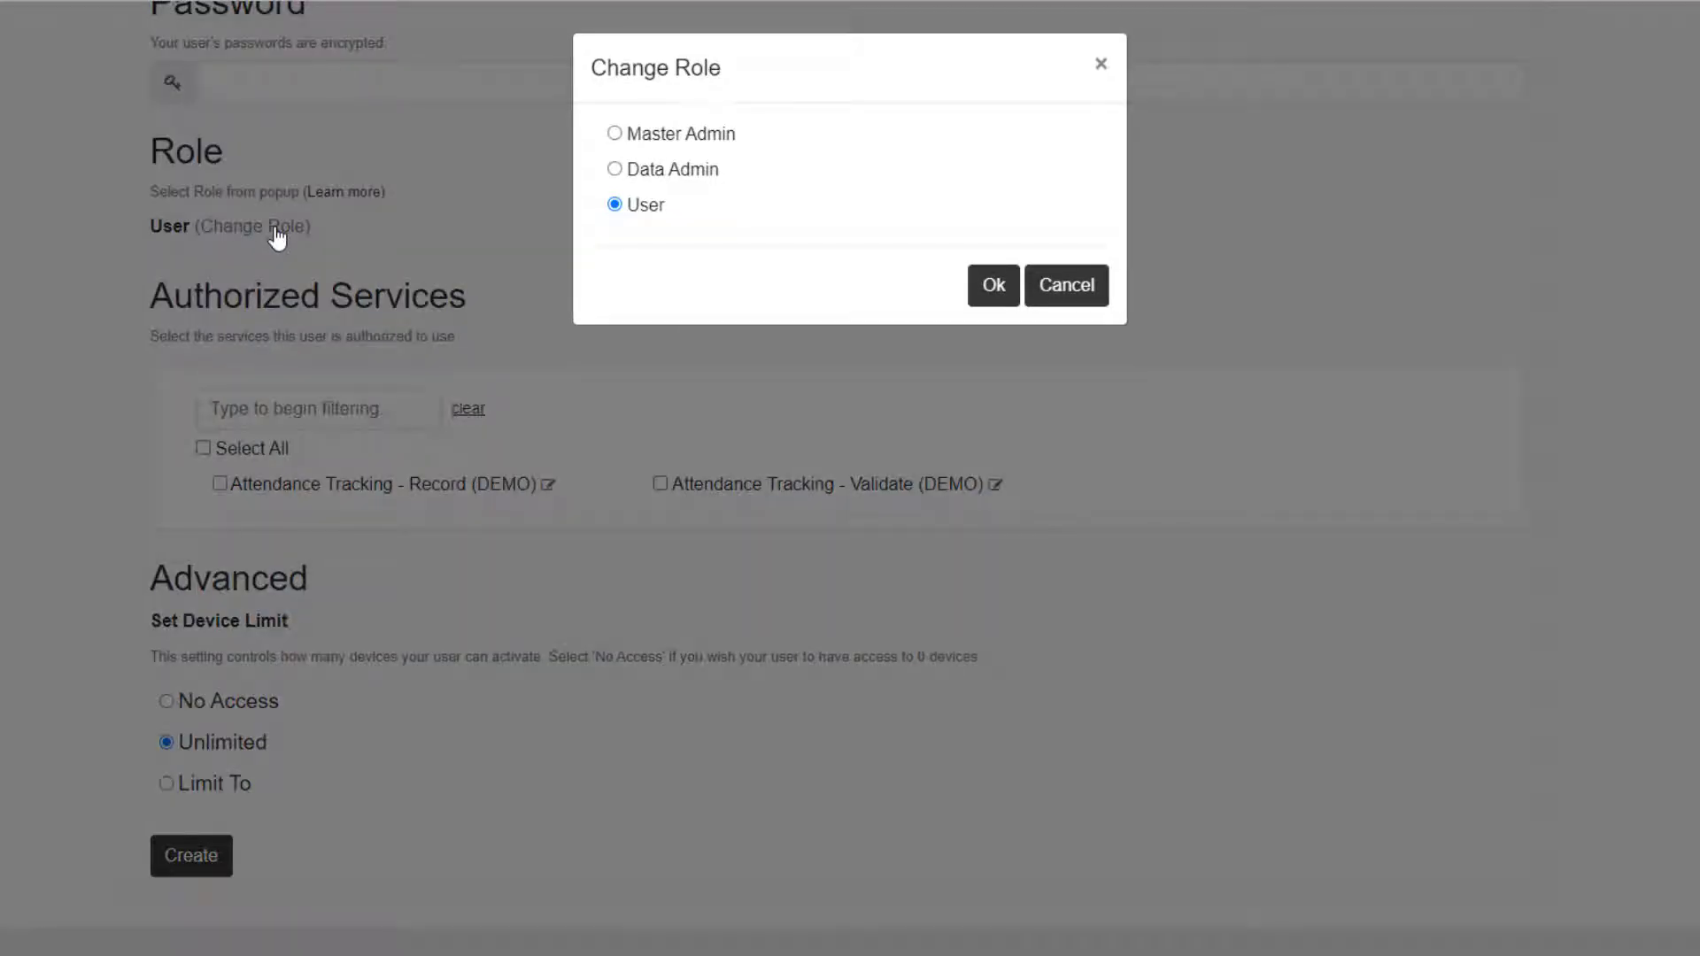
{"action": "left_click", "coordinate": [614, 134]}
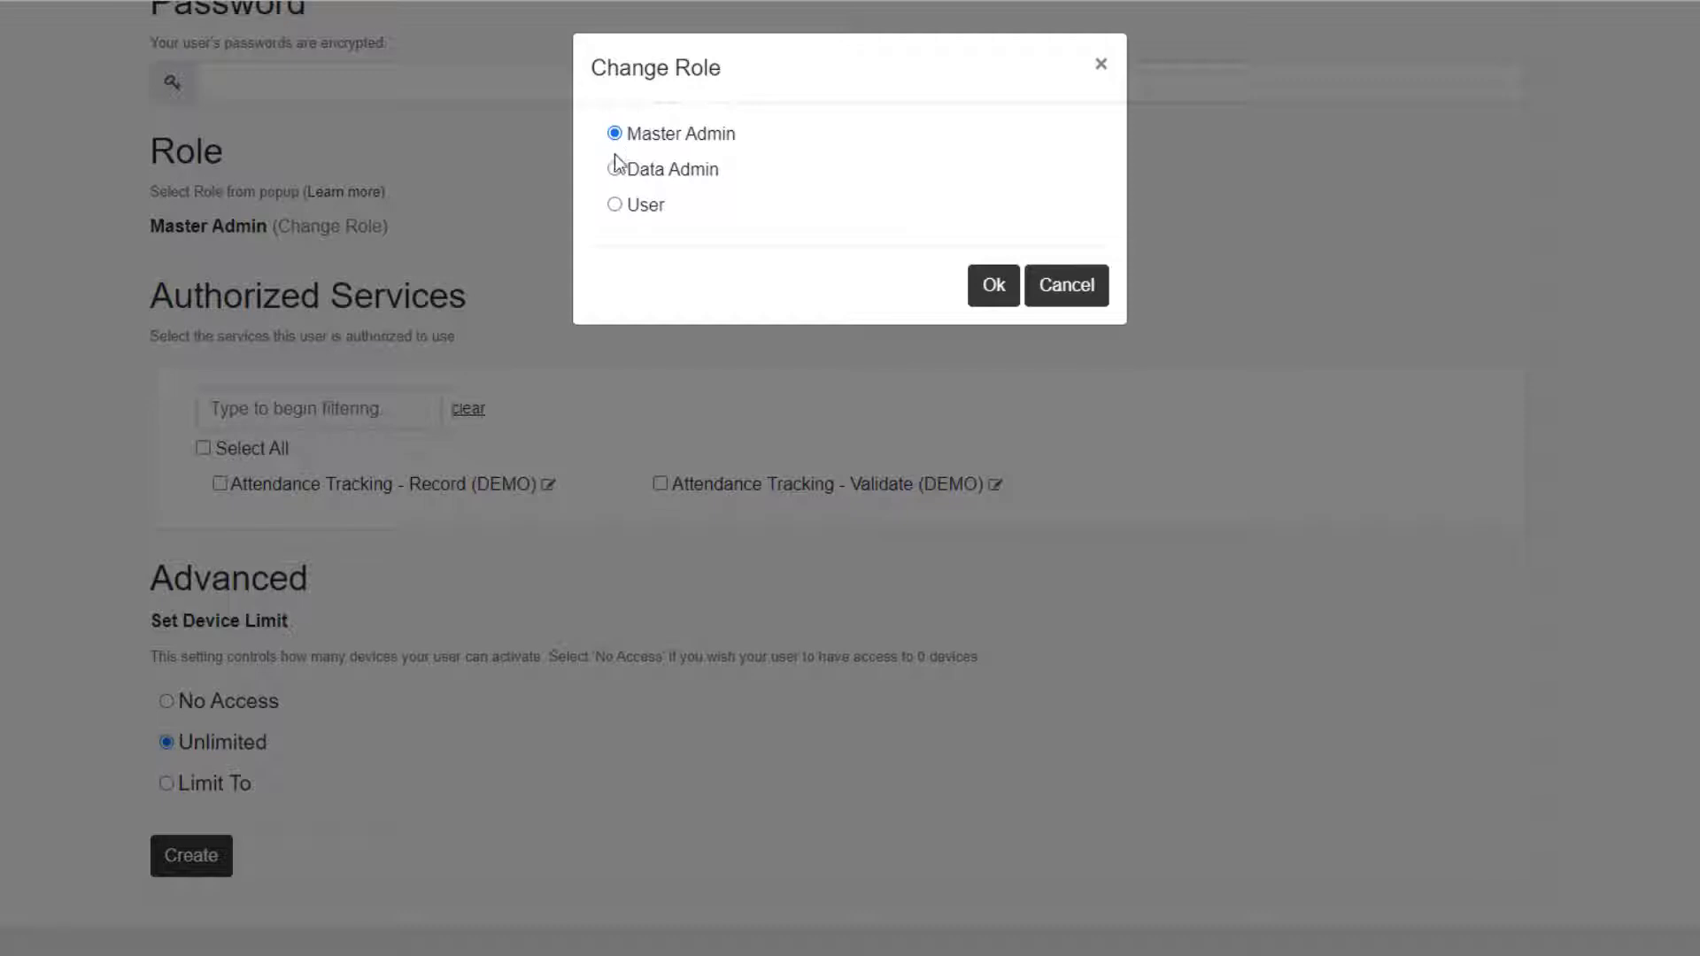
{"action": "left_click", "coordinate": [615, 170]}
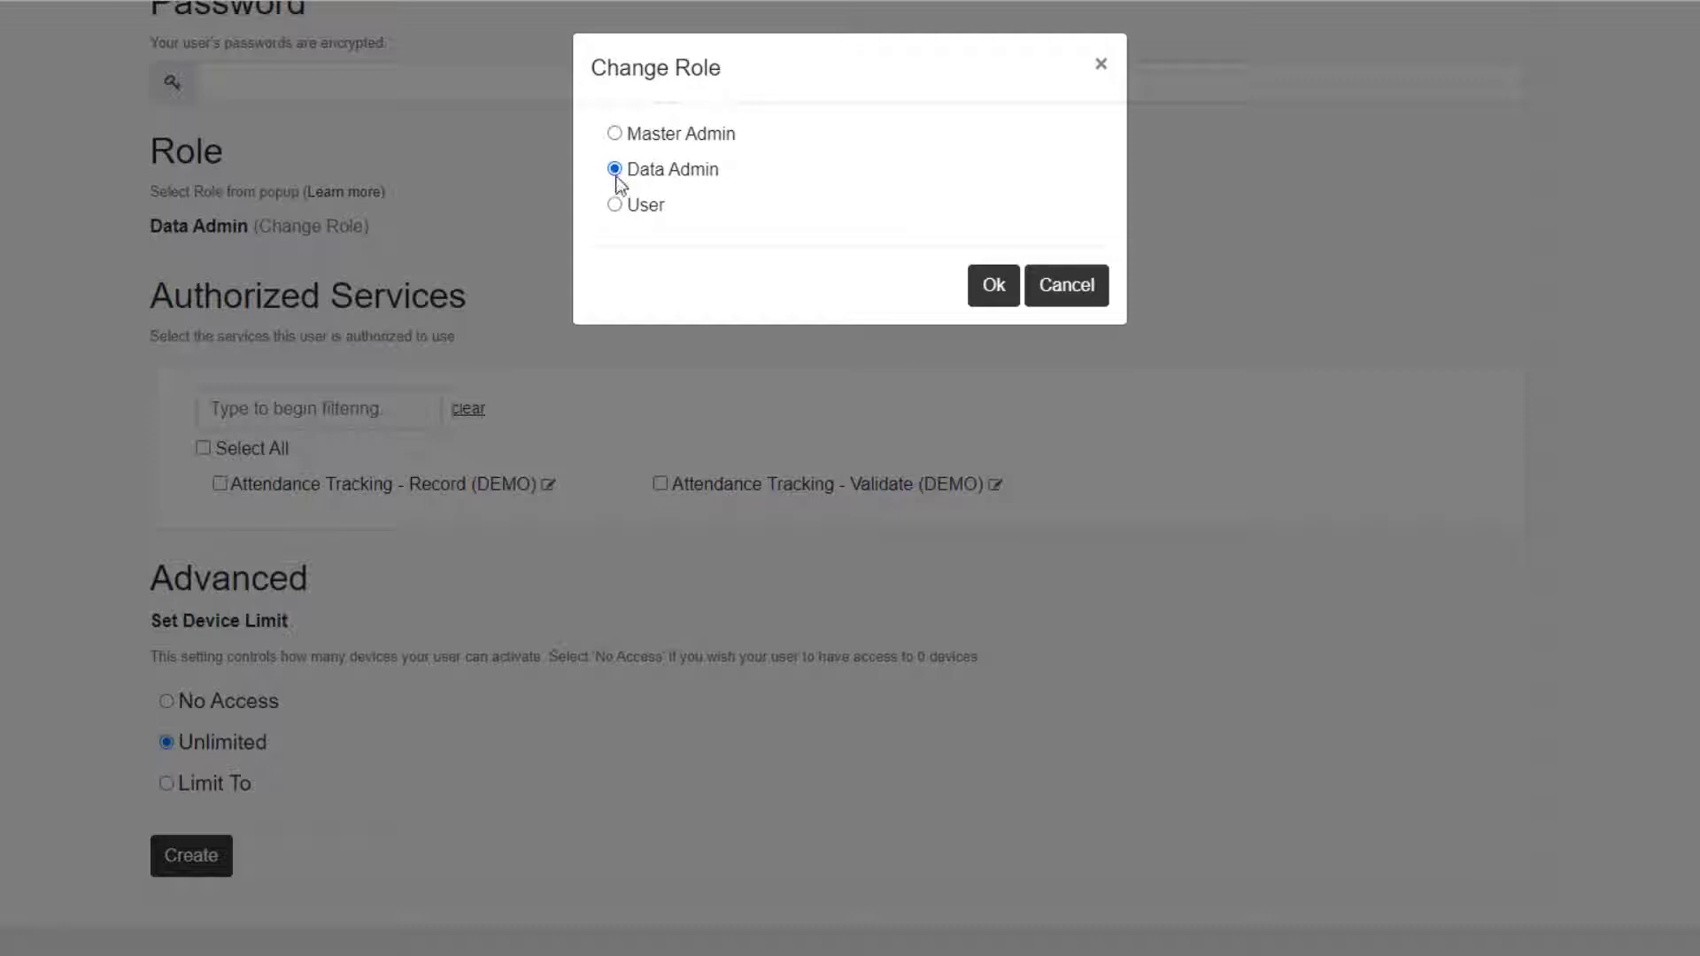
{"action": "left_click", "coordinate": [615, 206]}
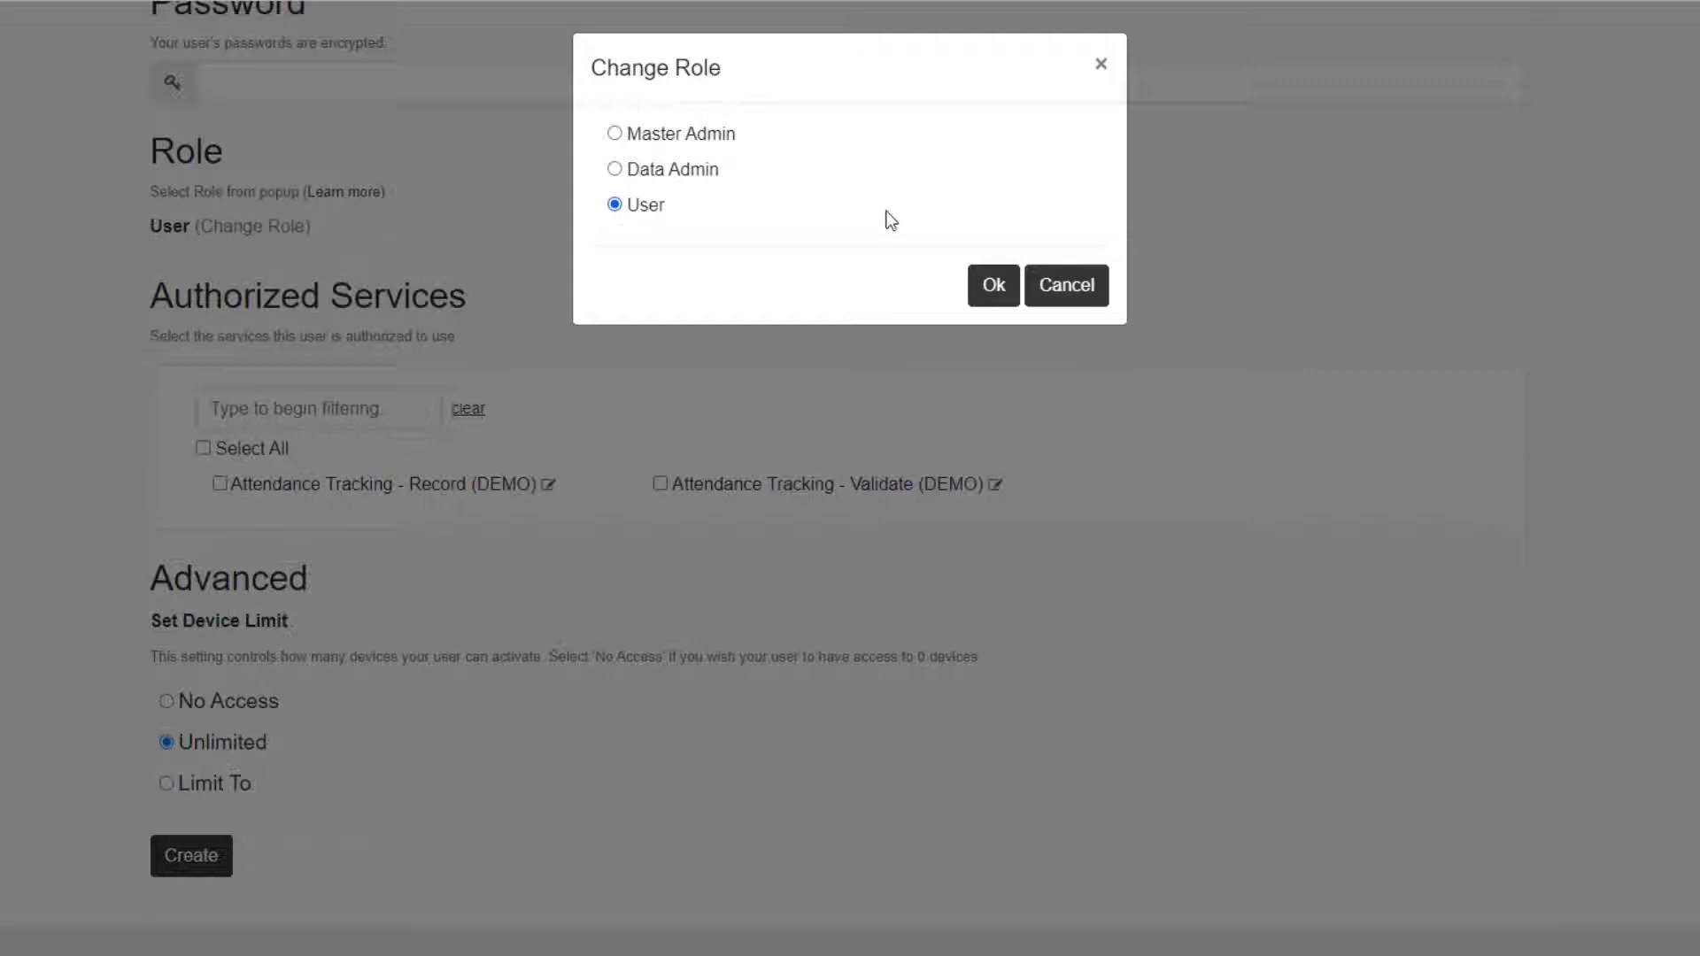
{"action": "left_click", "coordinate": [989, 286]}
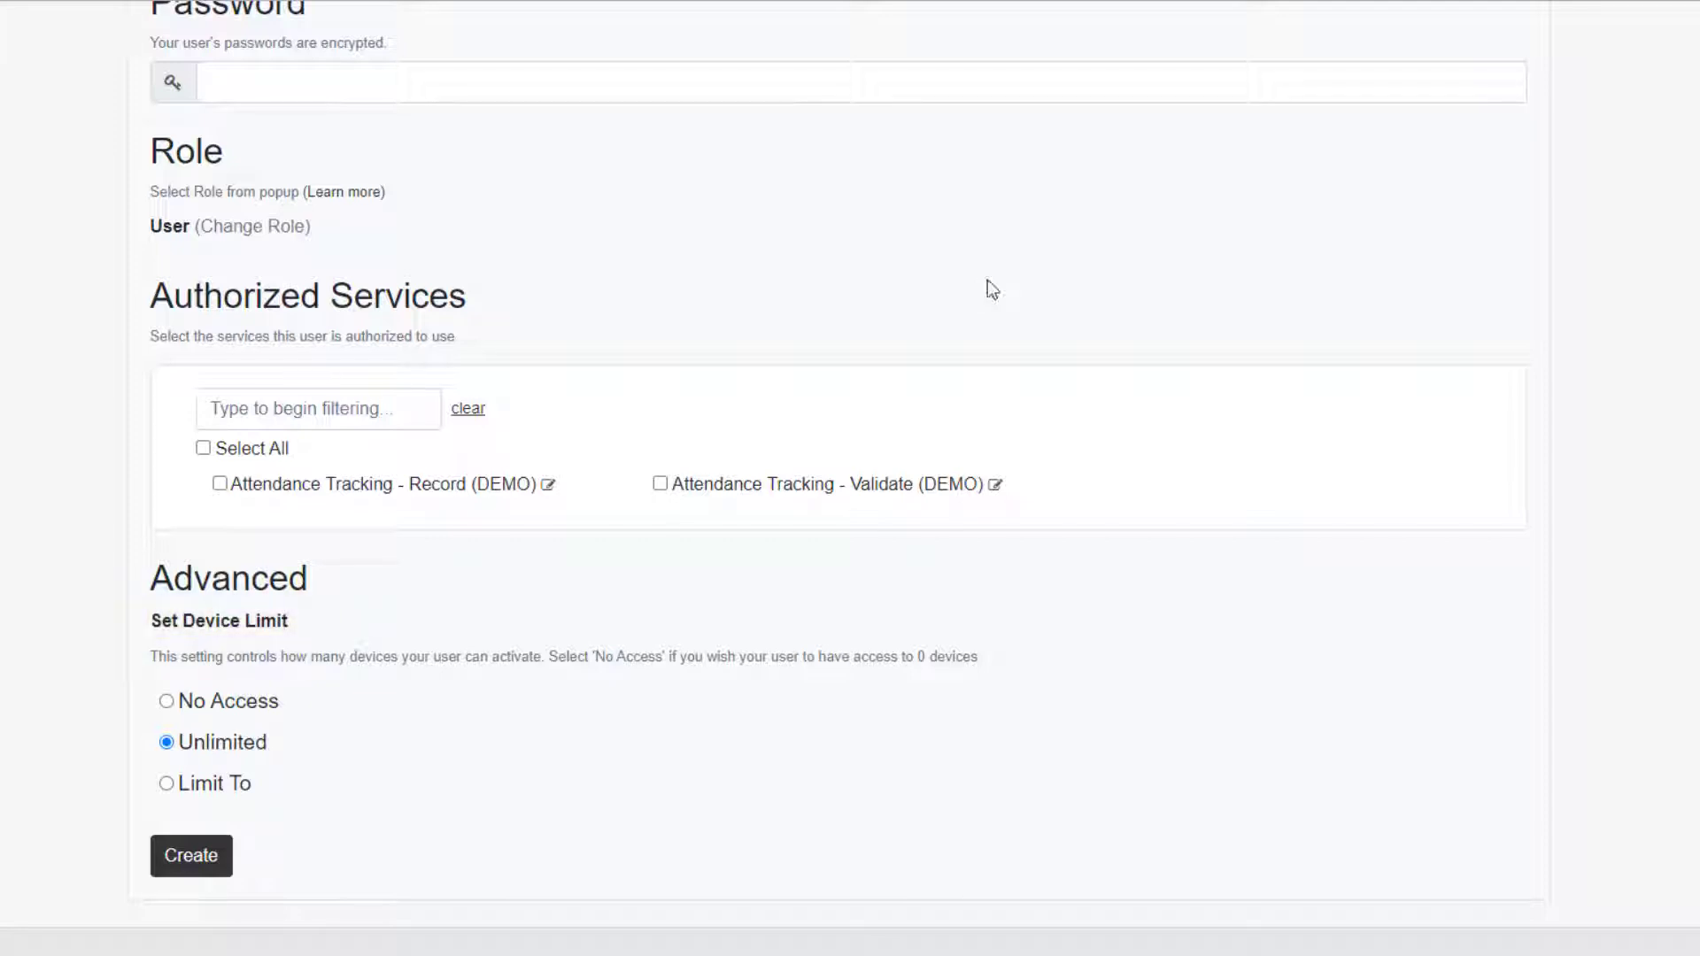
{"action": "scroll", "coordinate": [850, 478], "scroll_direction": "up", "scroll_amount": 3}
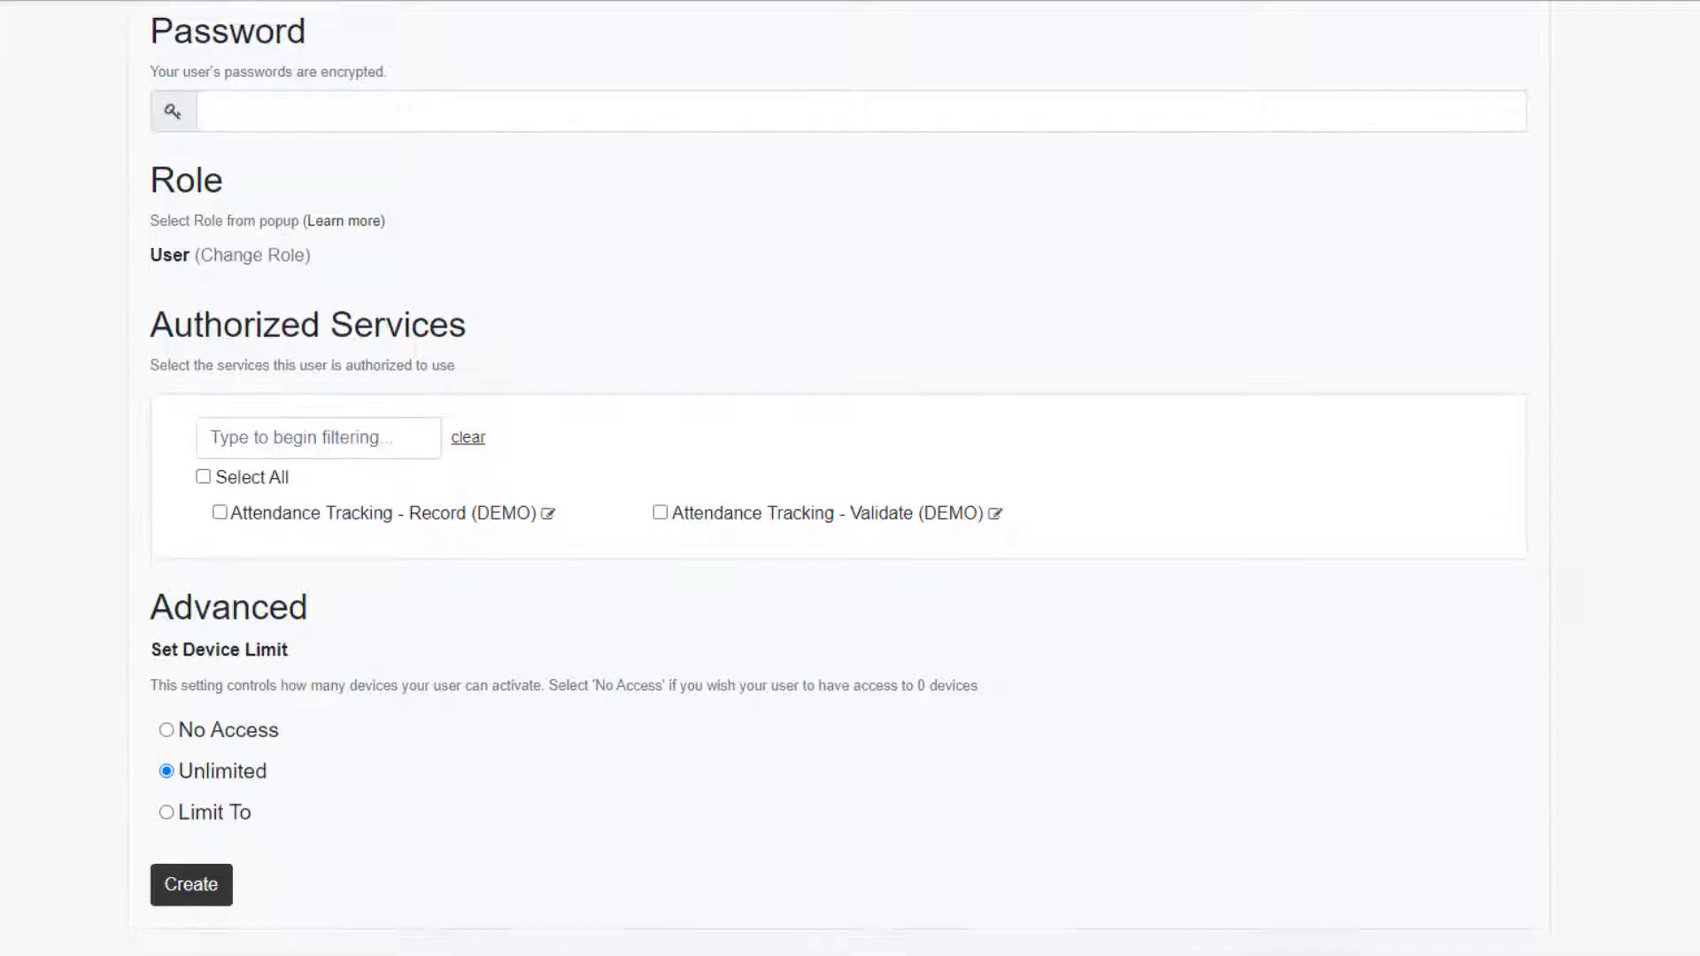
{"action": "scroll", "coordinate": [850, 478], "scroll_direction": "up", "scroll_amount": 1}
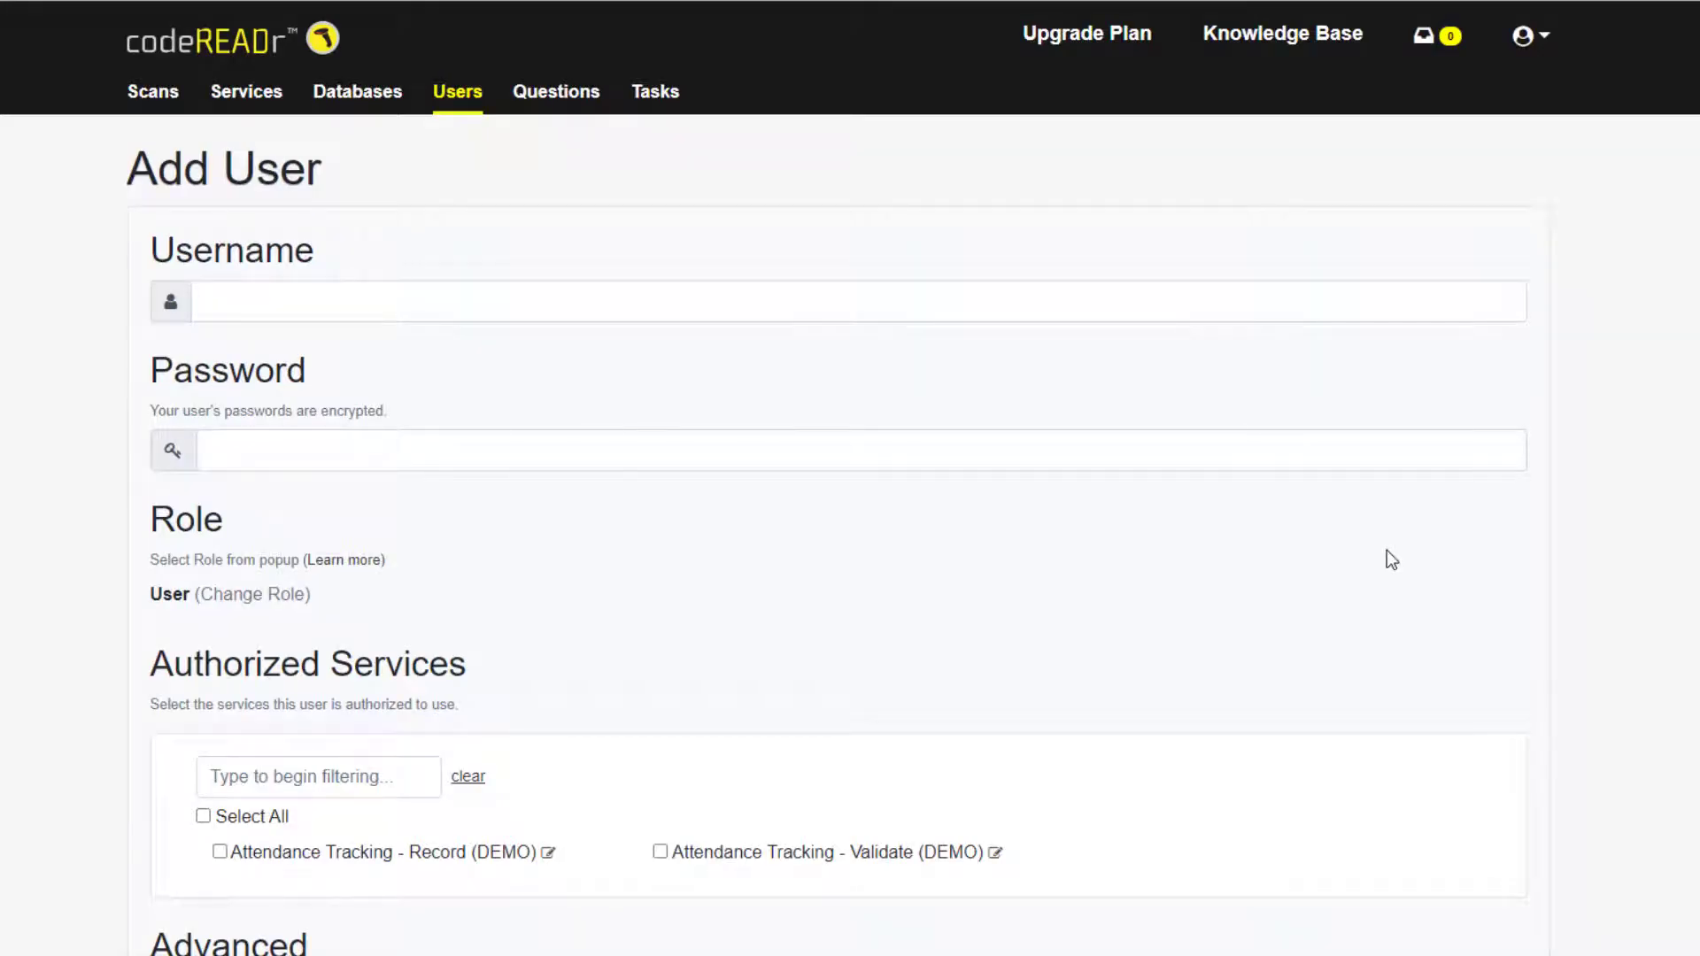
- Review the upgrade plans and pricing, from the Free Plan through the device plans to the Volume Plans
{"action": "left_click", "coordinate": [1093, 49]}
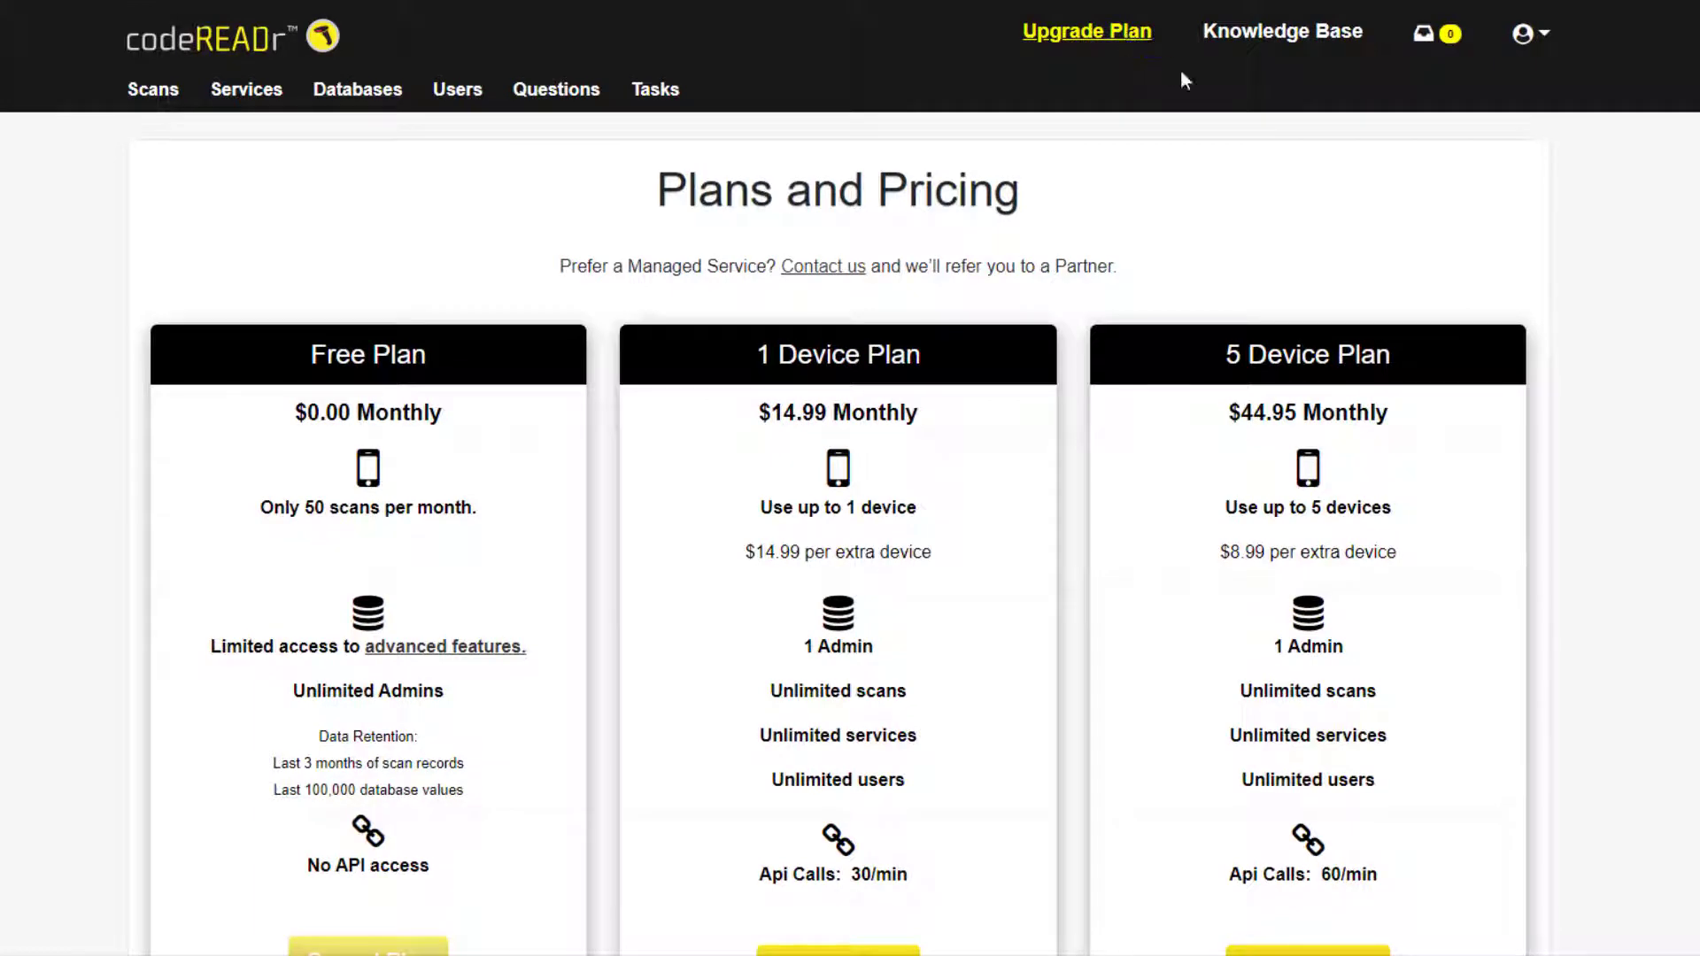
{"action": "scroll", "coordinate": [850, 487], "scroll_direction": "down", "scroll_amount": 3}
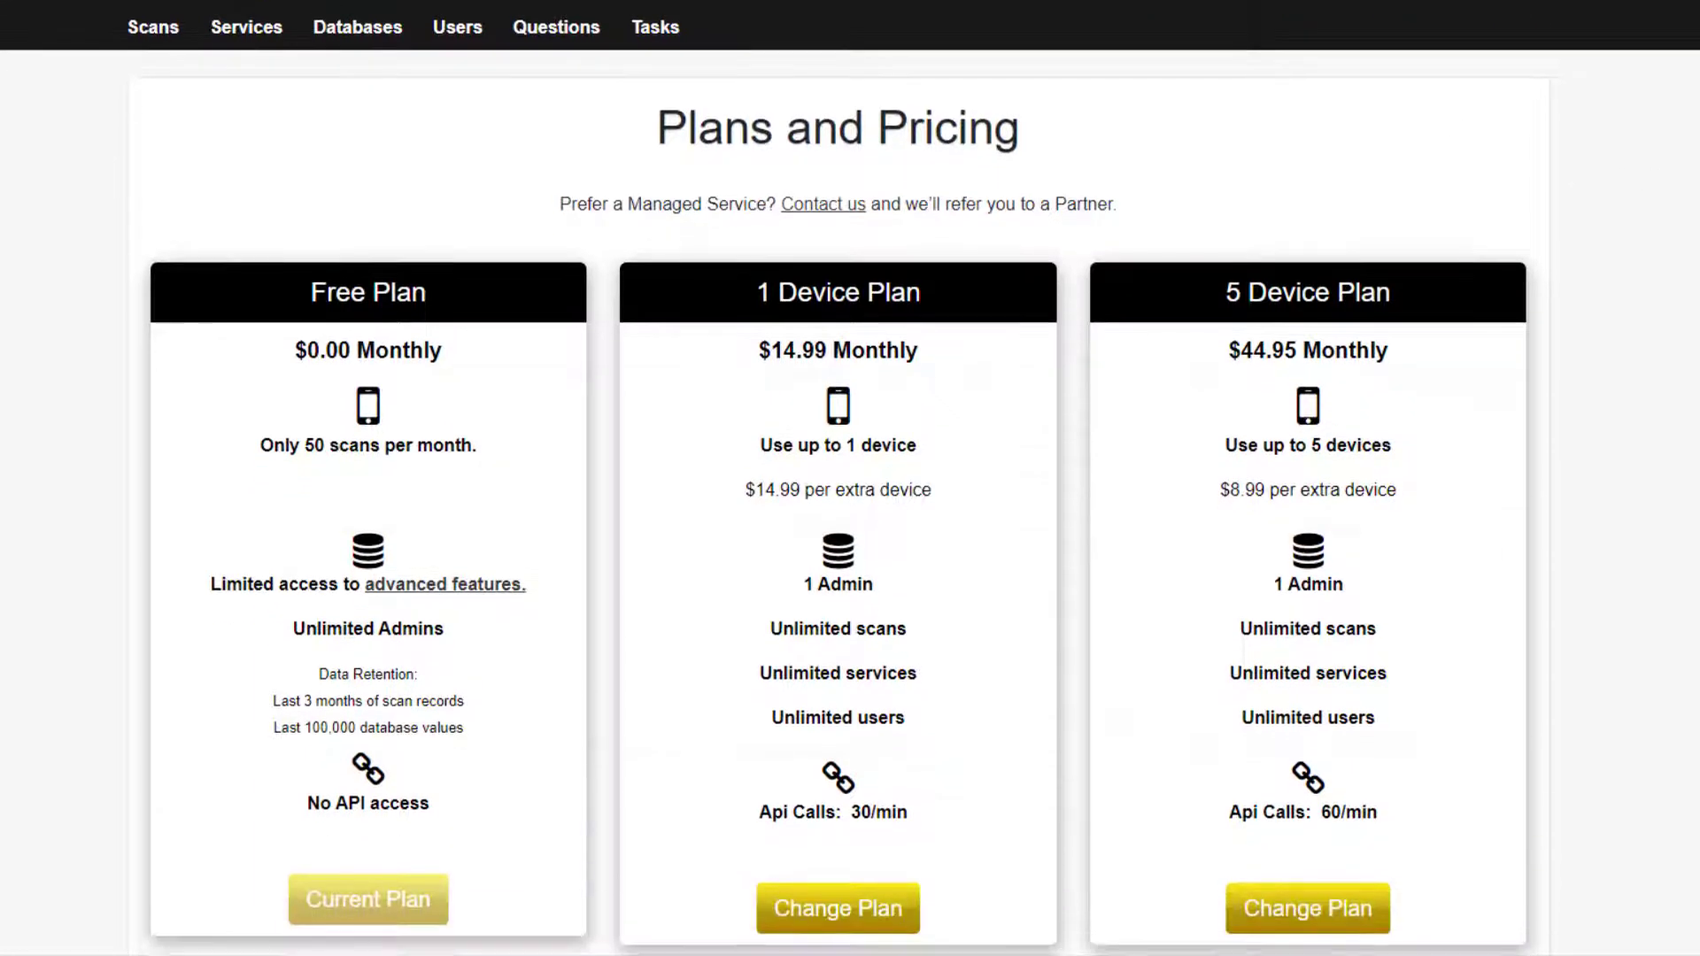
{"action": "scroll", "coordinate": [850, 487], "scroll_direction": "down", "scroll_amount": 5}
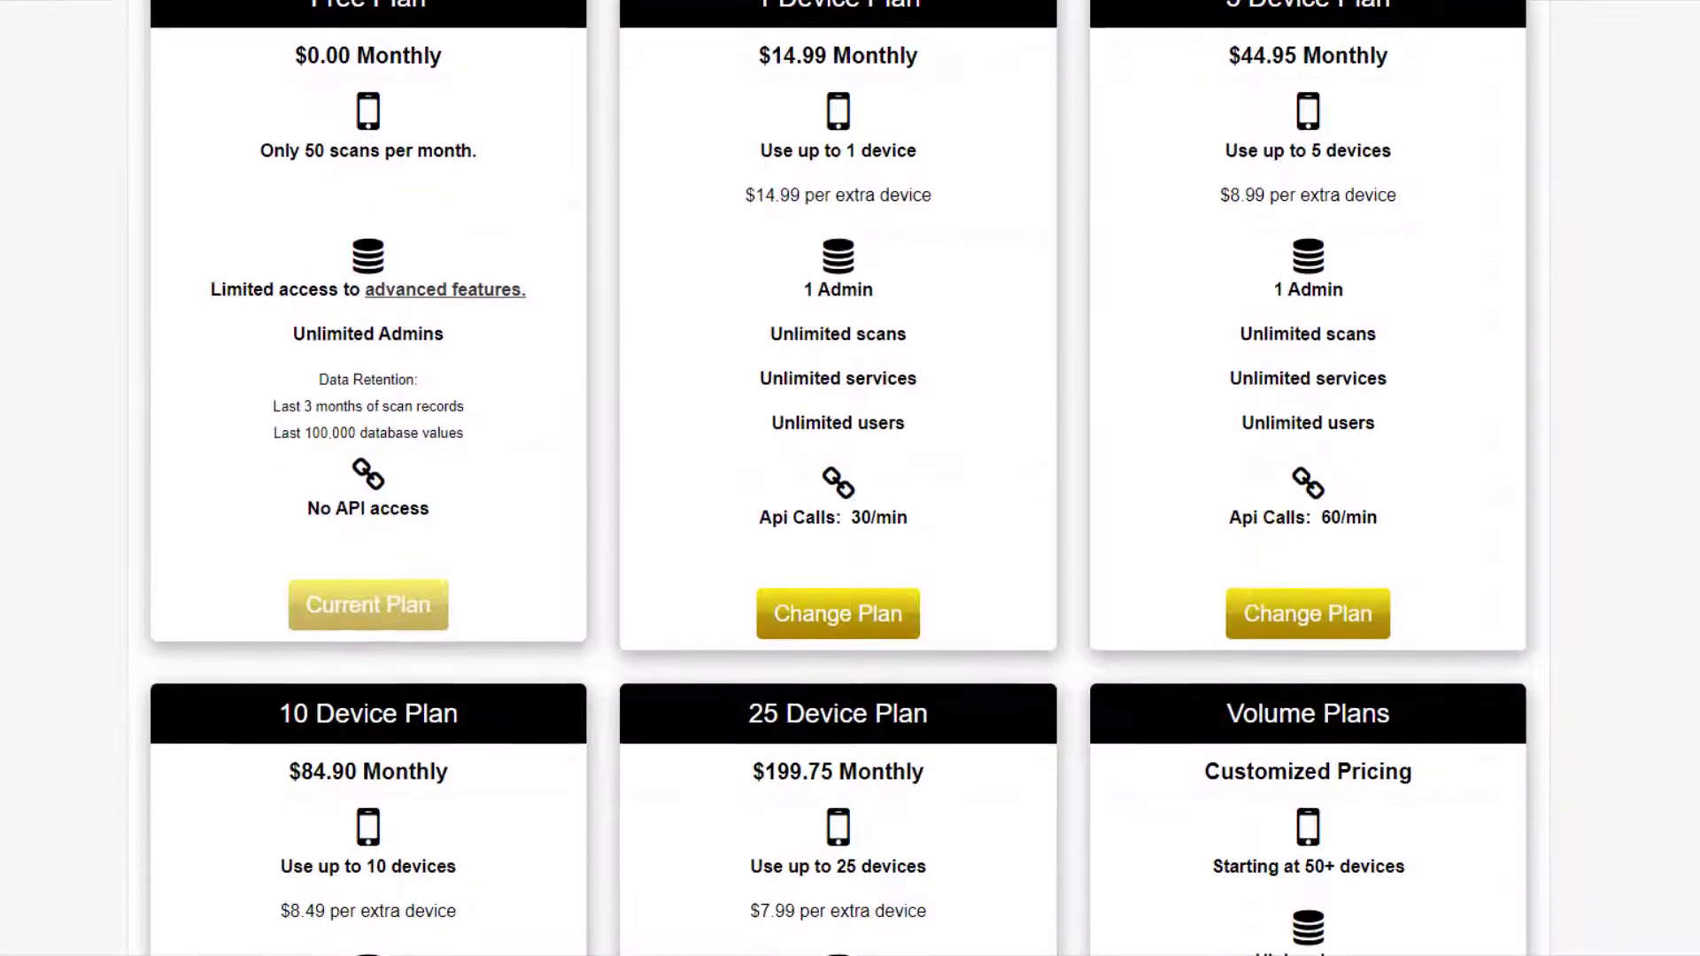
{"action": "scroll", "coordinate": [850, 478], "scroll_direction": "down", "scroll_amount": 3}
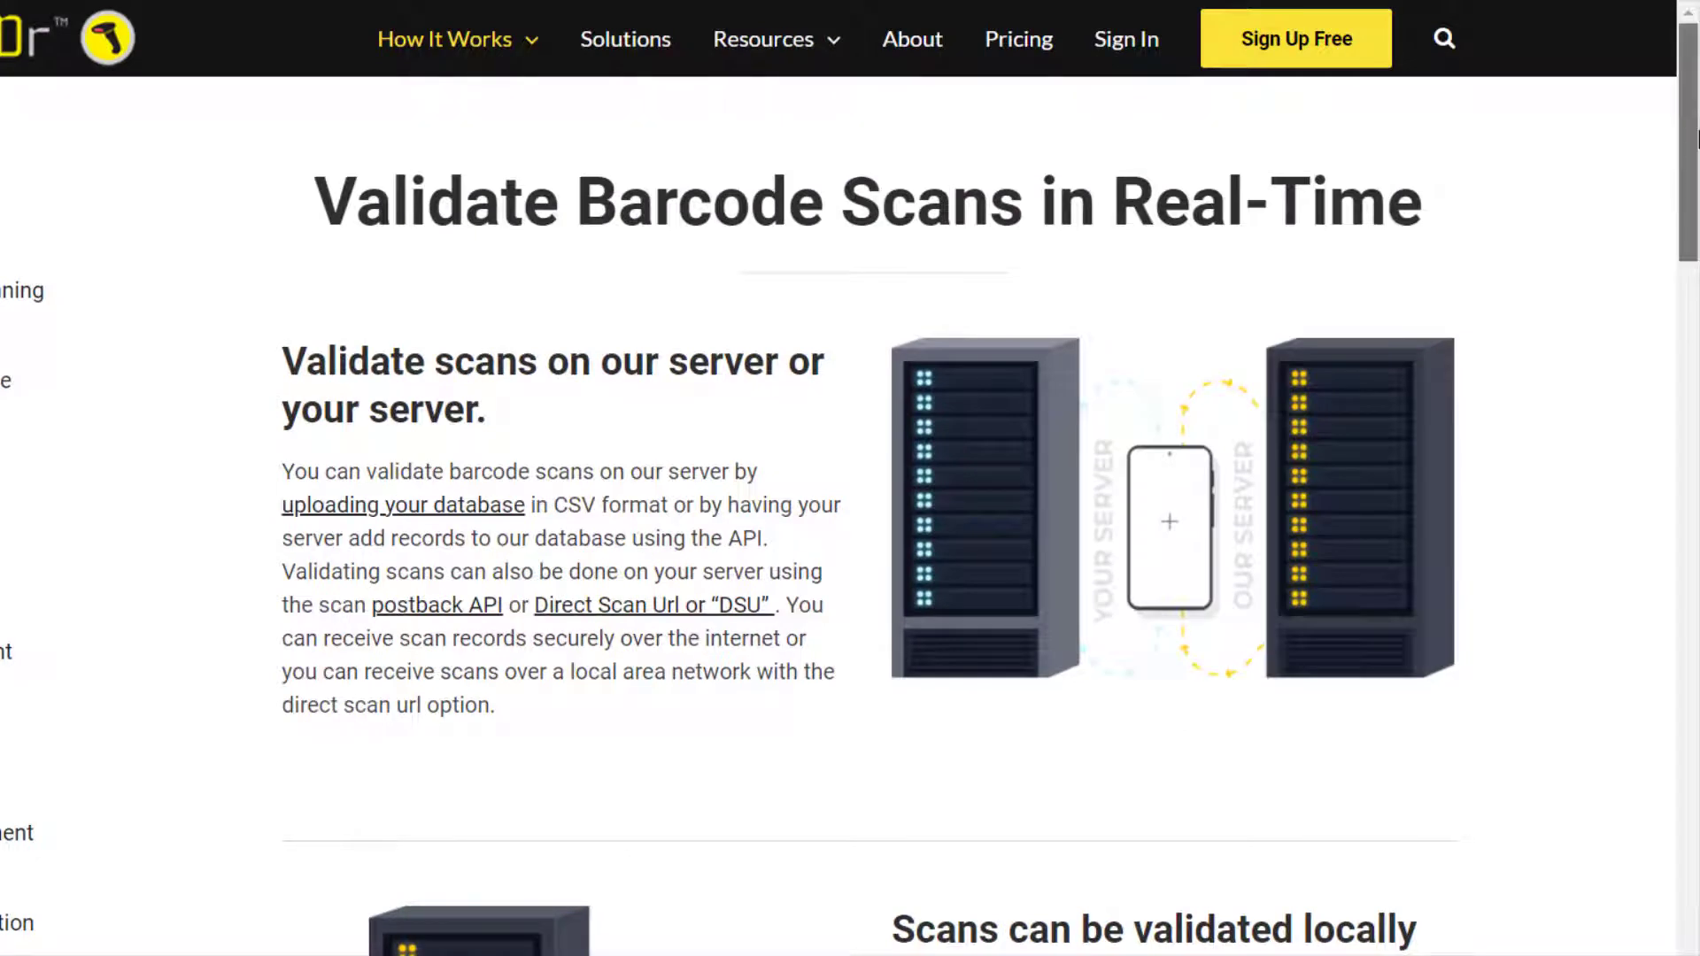
{"action": "left_click_drag", "start_coordinate": [1696, 139], "coordinate": [1695, 409]}
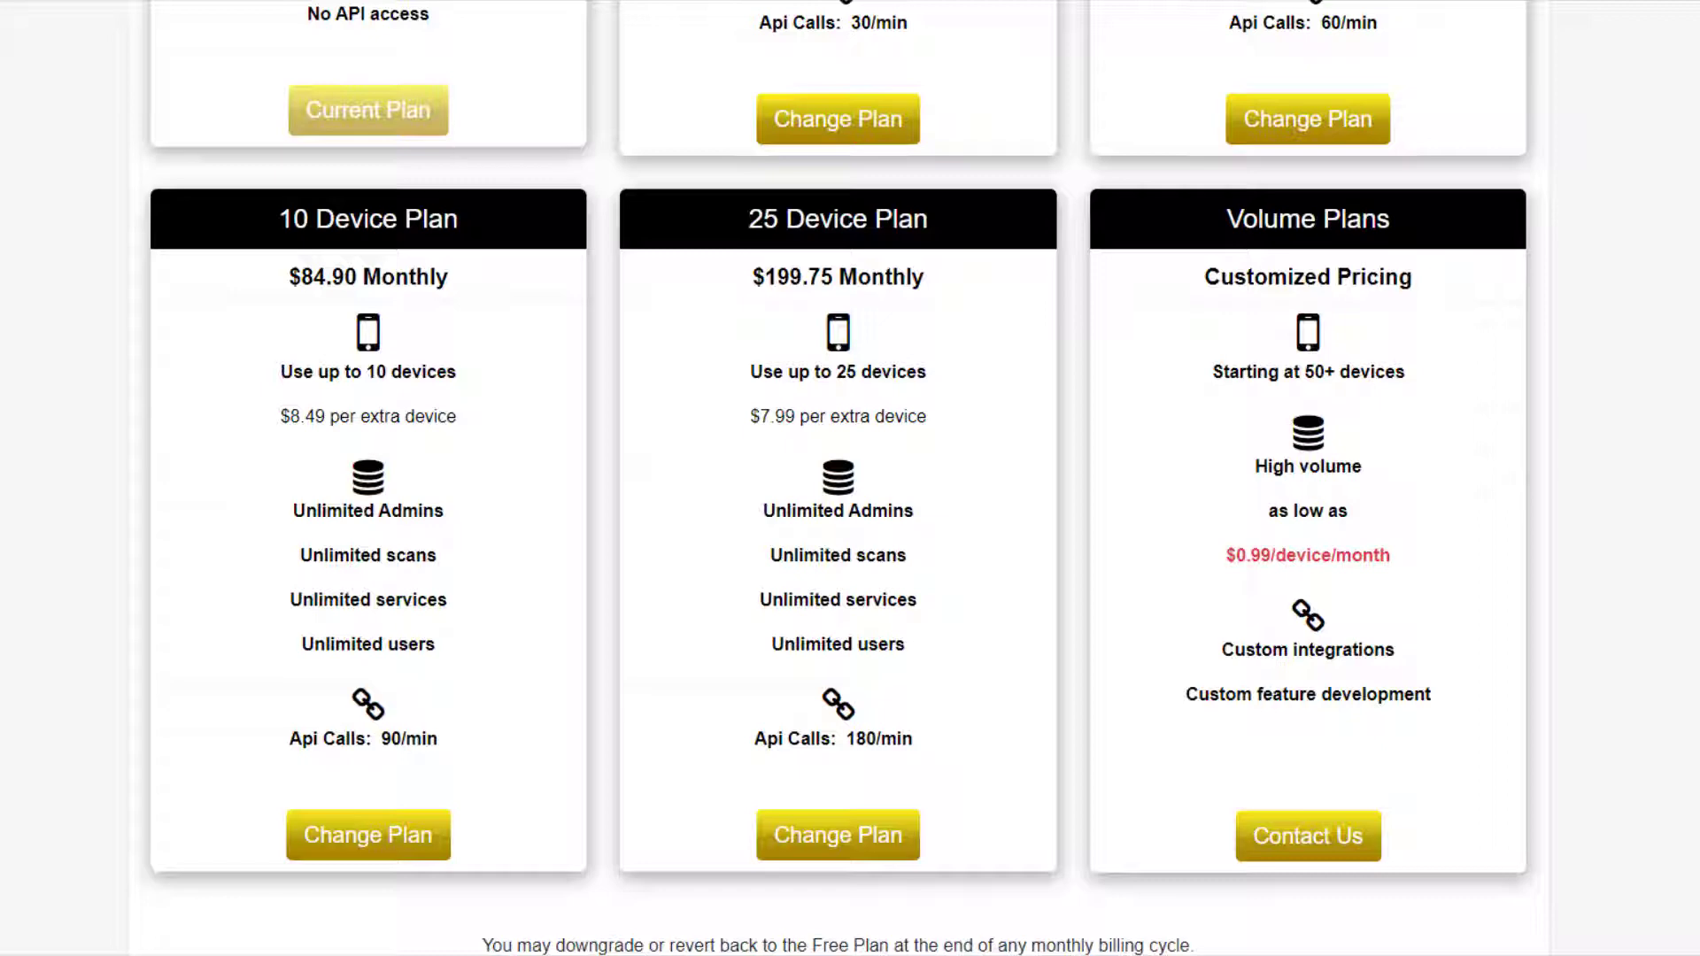
{"action": "scroll", "coordinate": [850, 478], "scroll_direction": "up", "scroll_amount": 5}
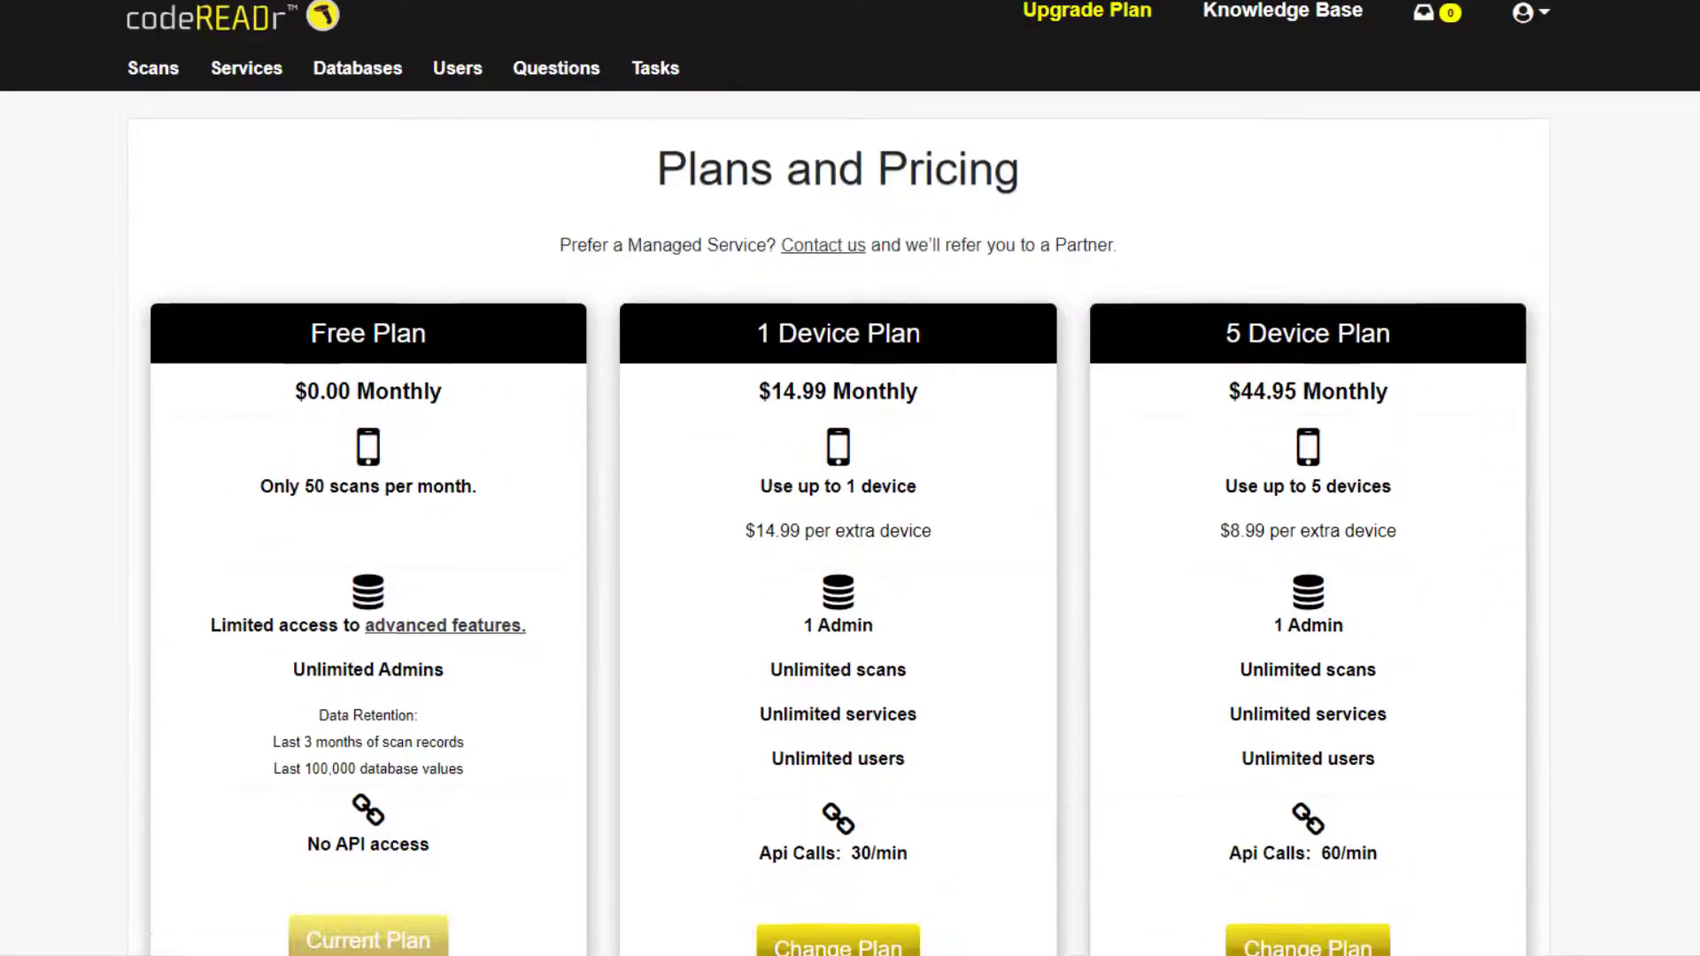
- Review the account's device usage and its general settings, including the option to prevent overage devices from logging in
{"action": "left_click", "coordinate": [1534, 49]}
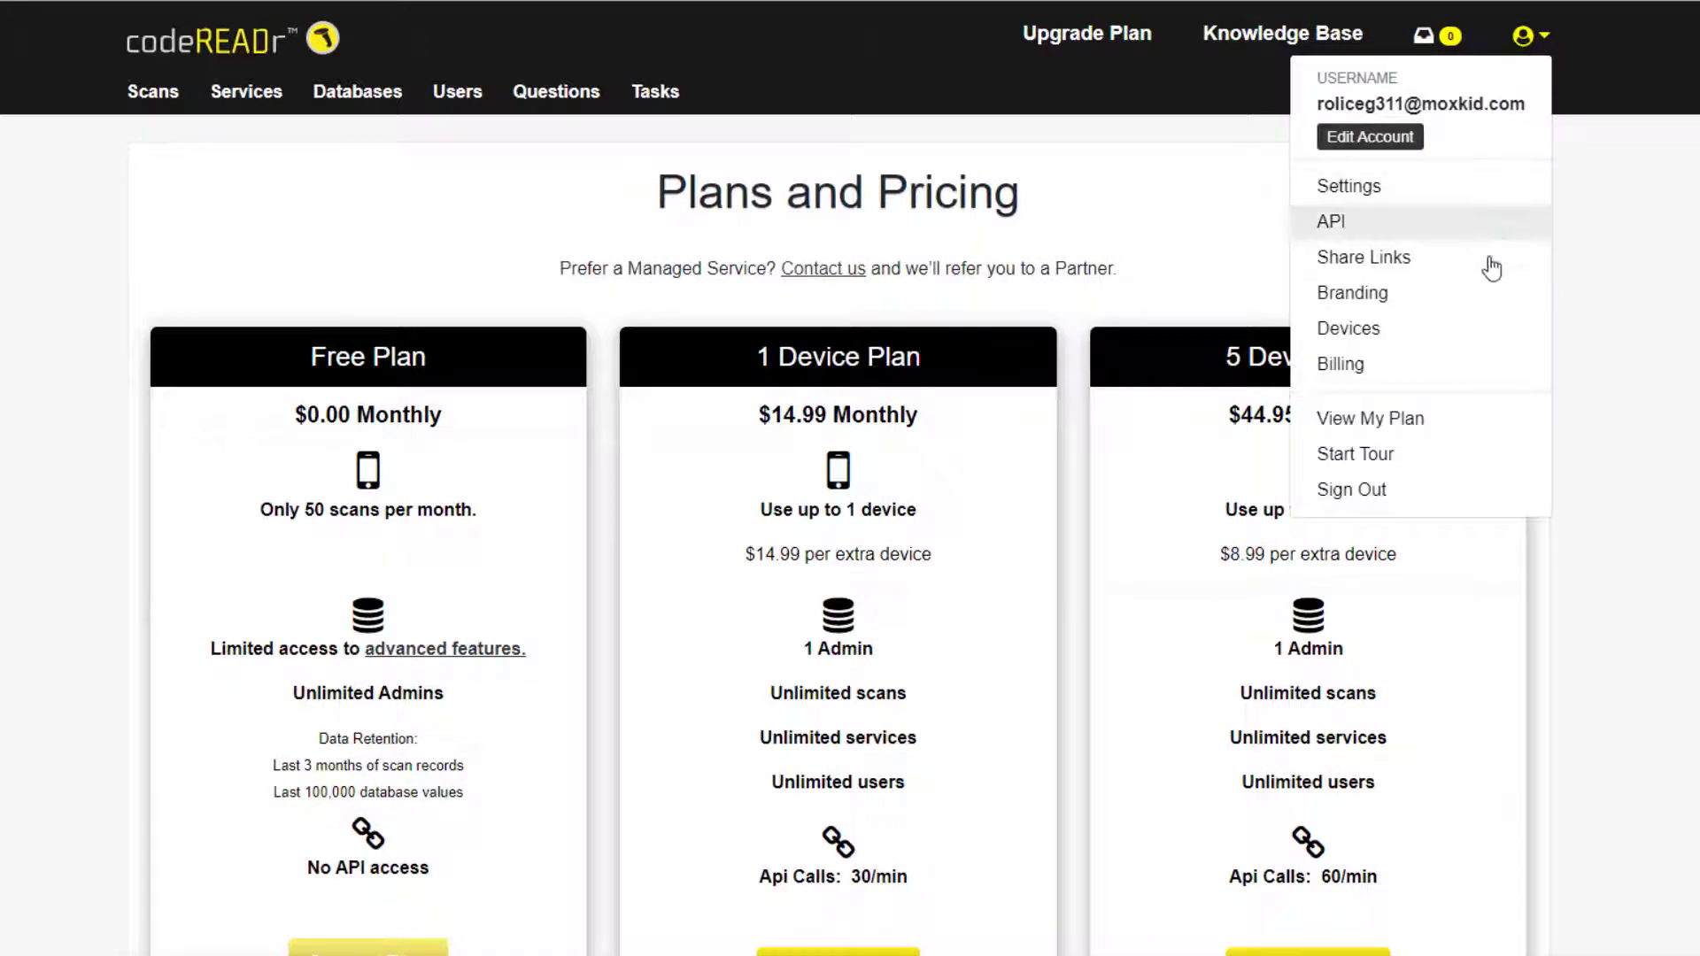
{"action": "left_click", "coordinate": [1485, 327]}
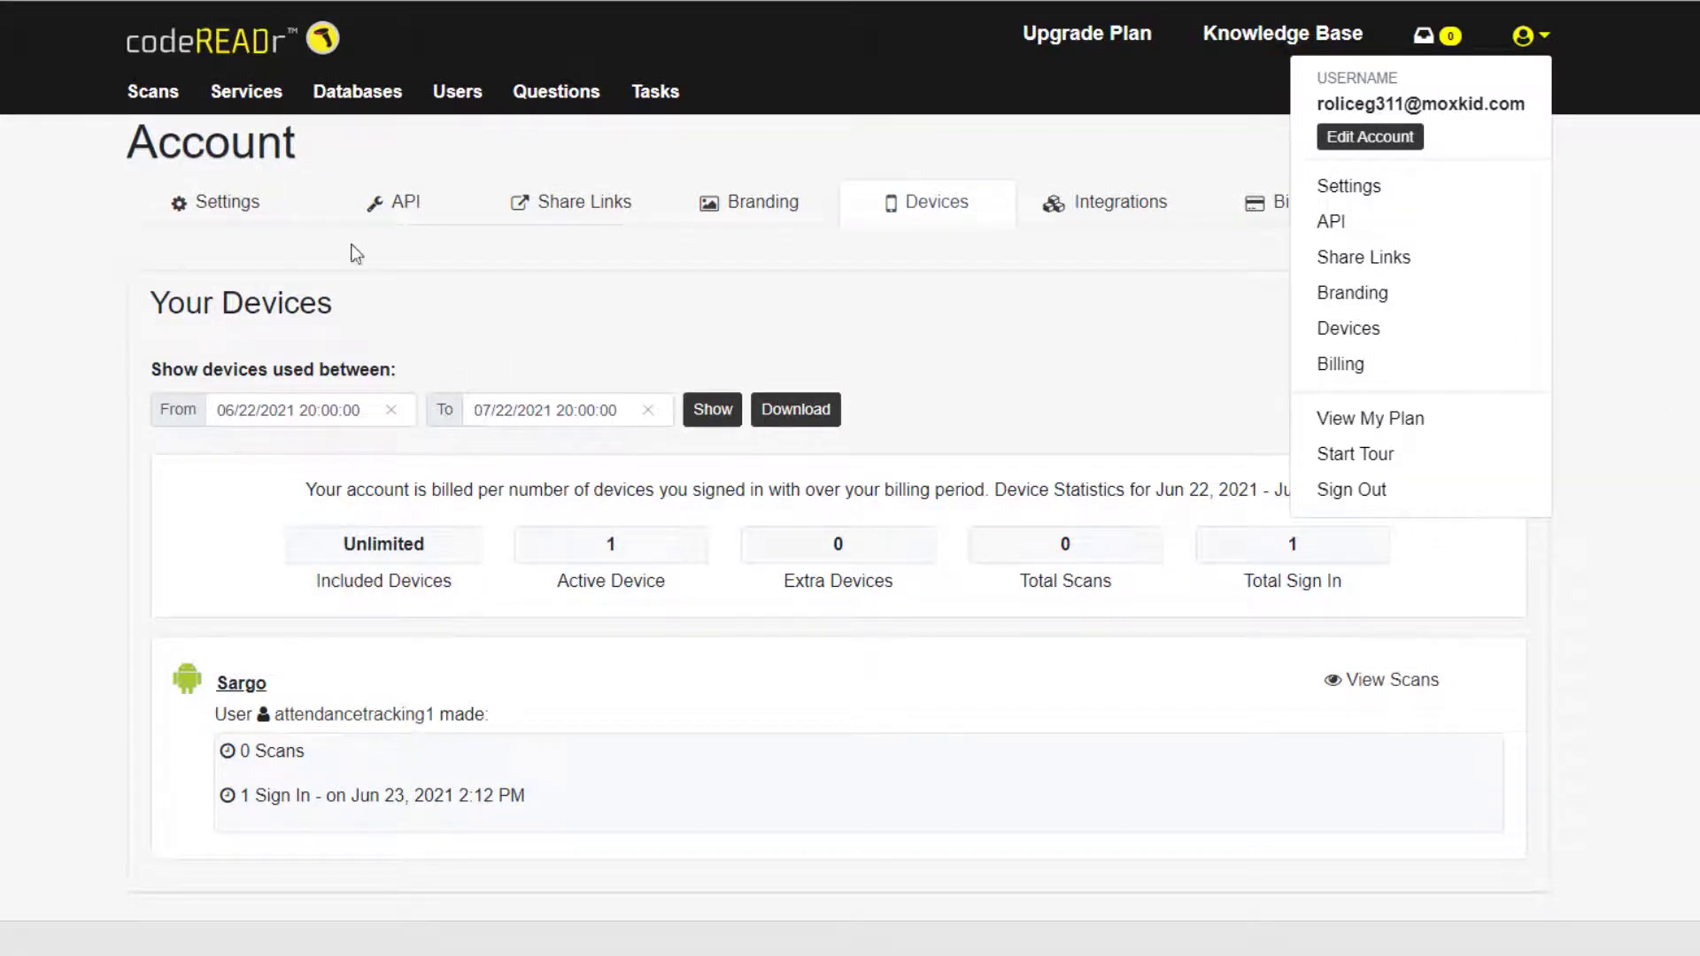
{"action": "left_click", "coordinate": [303, 217]}
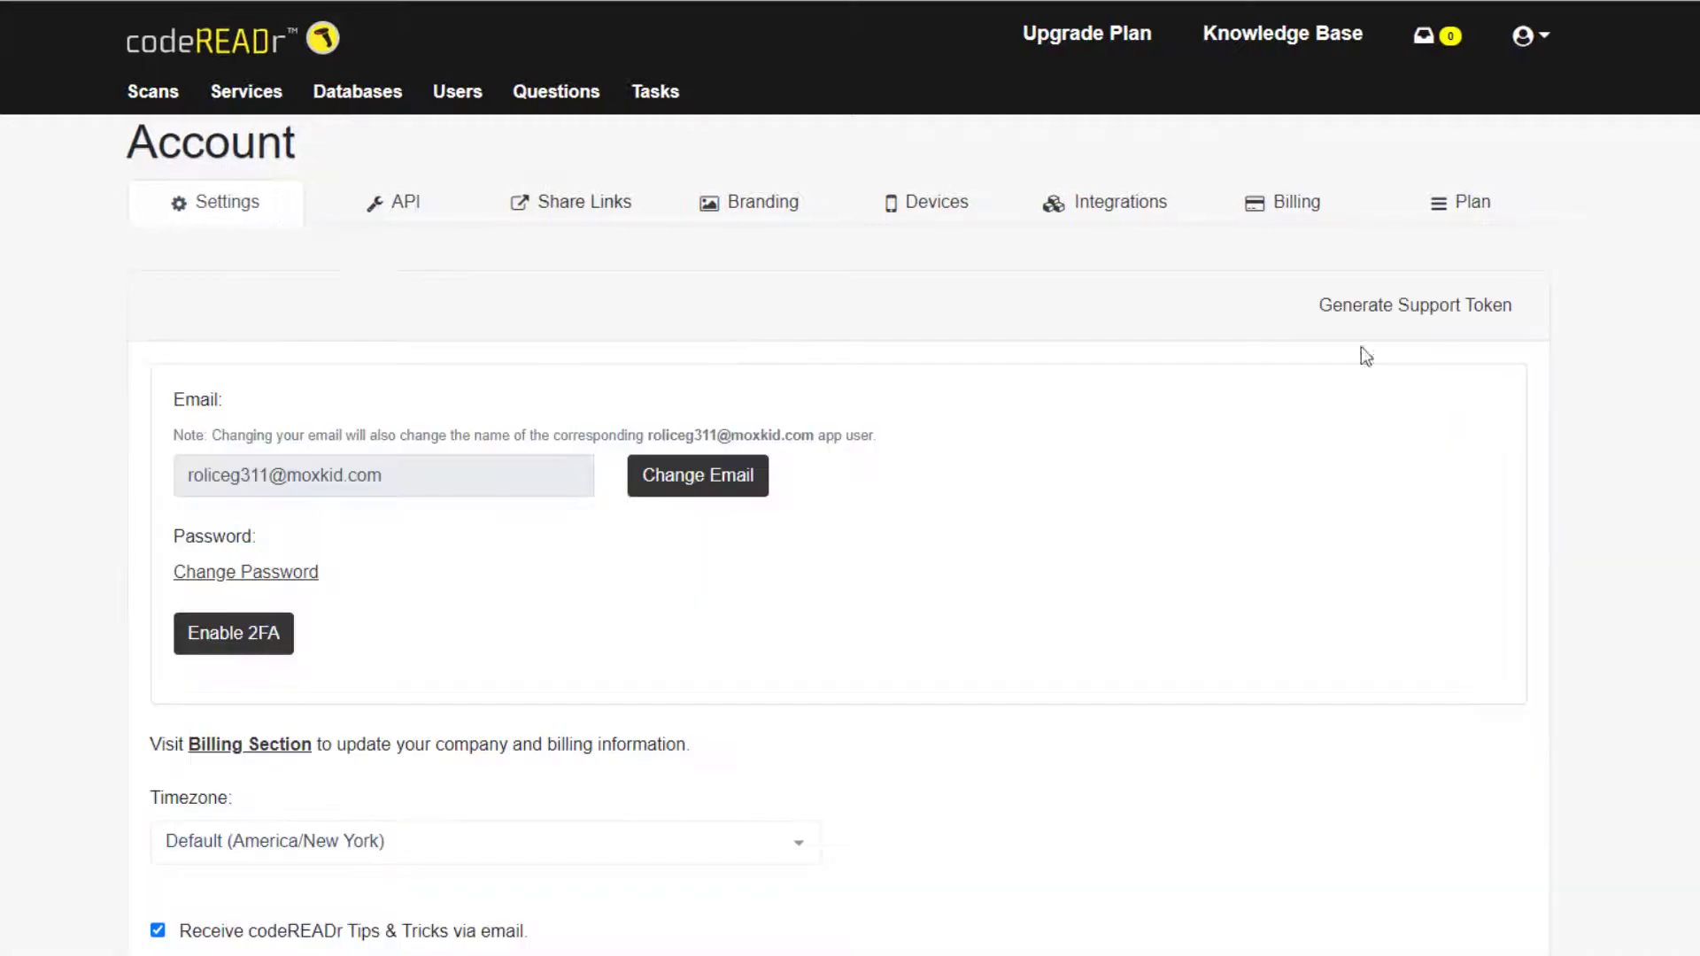
{"action": "scroll", "coordinate": [850, 478], "scroll_direction": "down", "scroll_amount": 4}
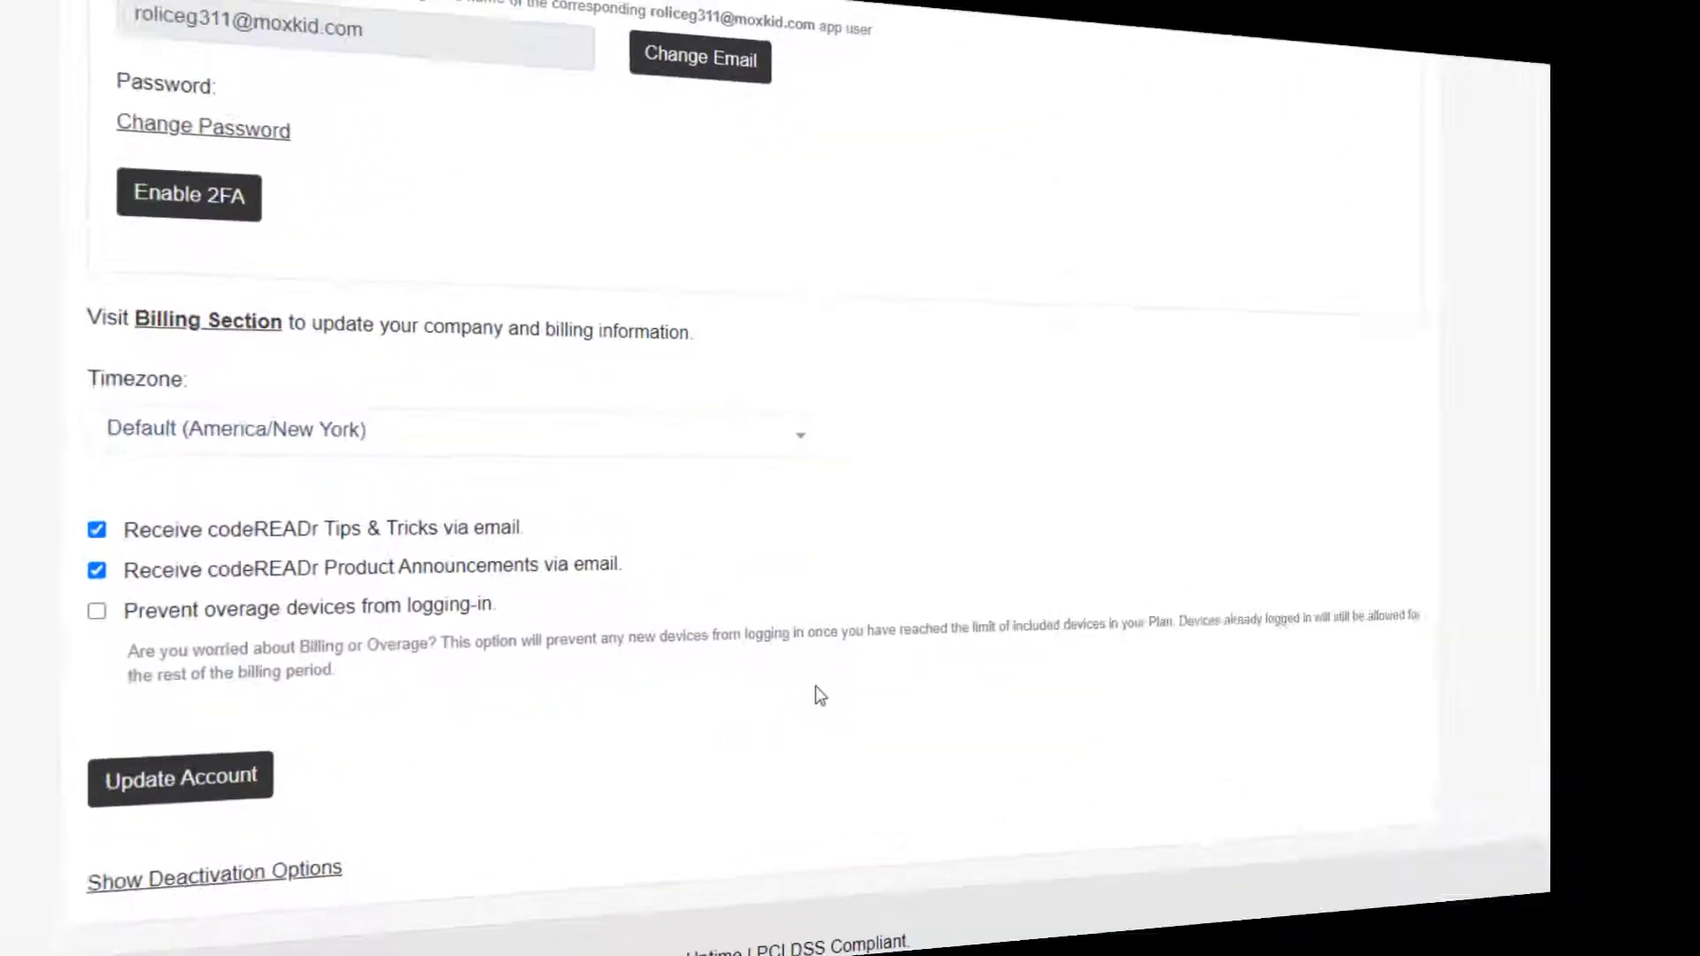
{"action": "scroll", "coordinate": [1513, 183], "scroll_direction": "up", "scroll_amount": 4}
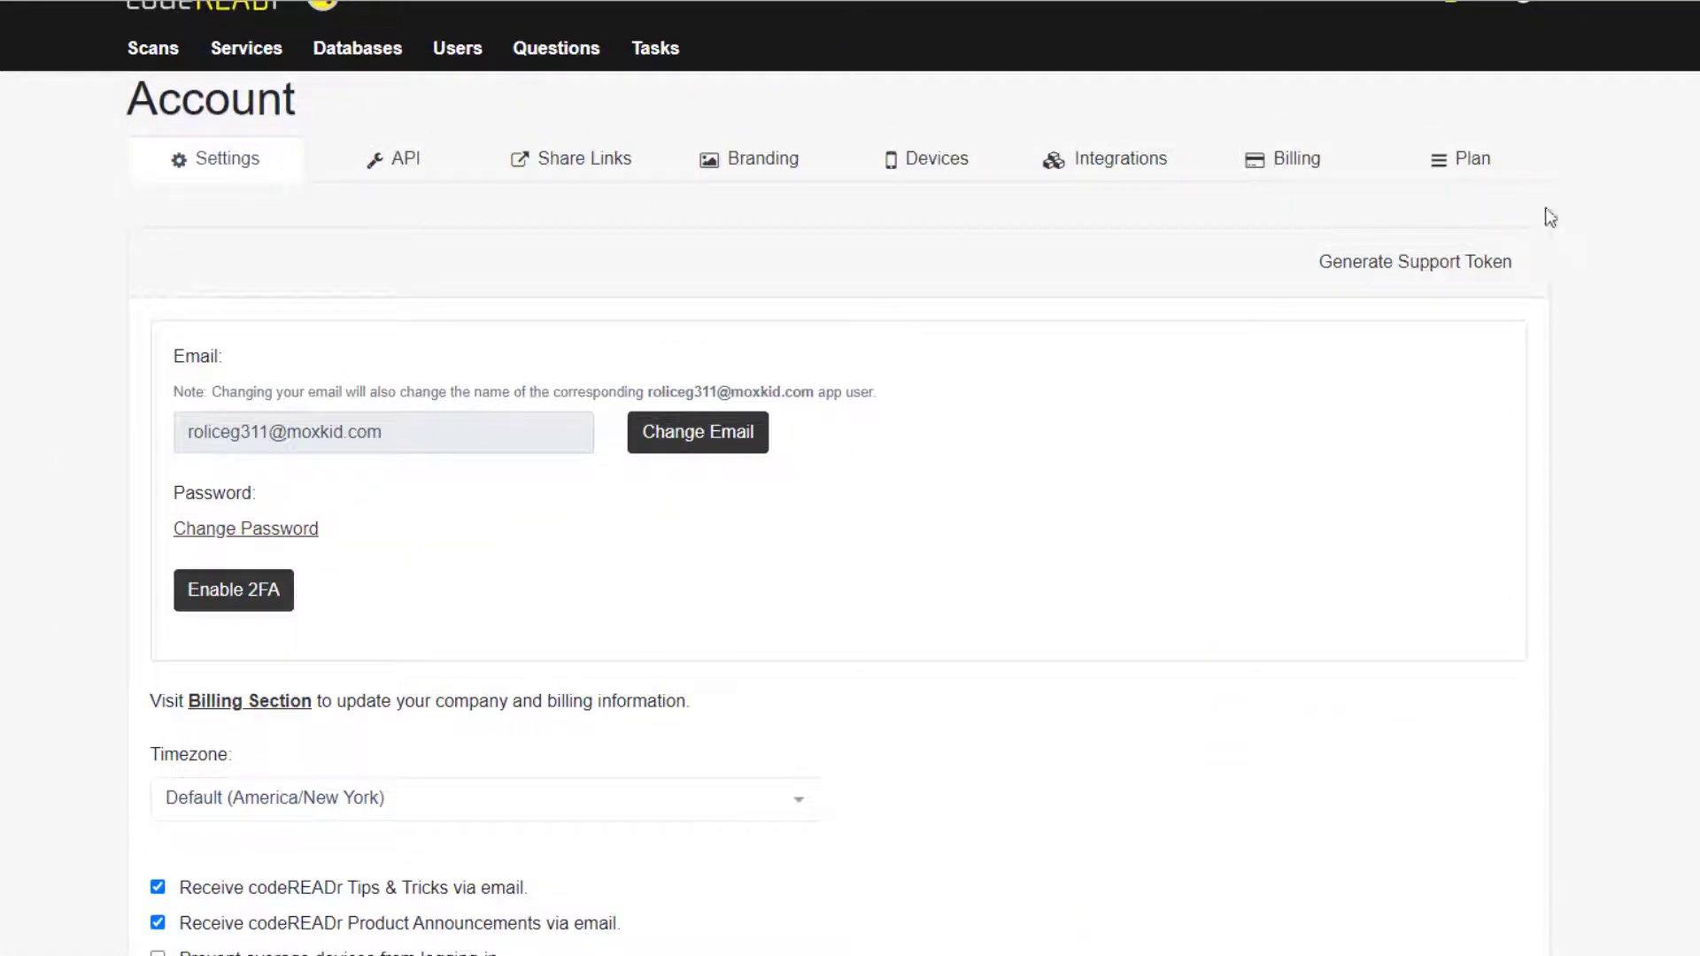
- Review the account's current plan, its included features and the scanning engine add-on
{"action": "left_click", "coordinate": [1513, 182]}
{"action": "scroll", "coordinate": [850, 478], "scroll_direction": "down", "scroll_amount": 3}
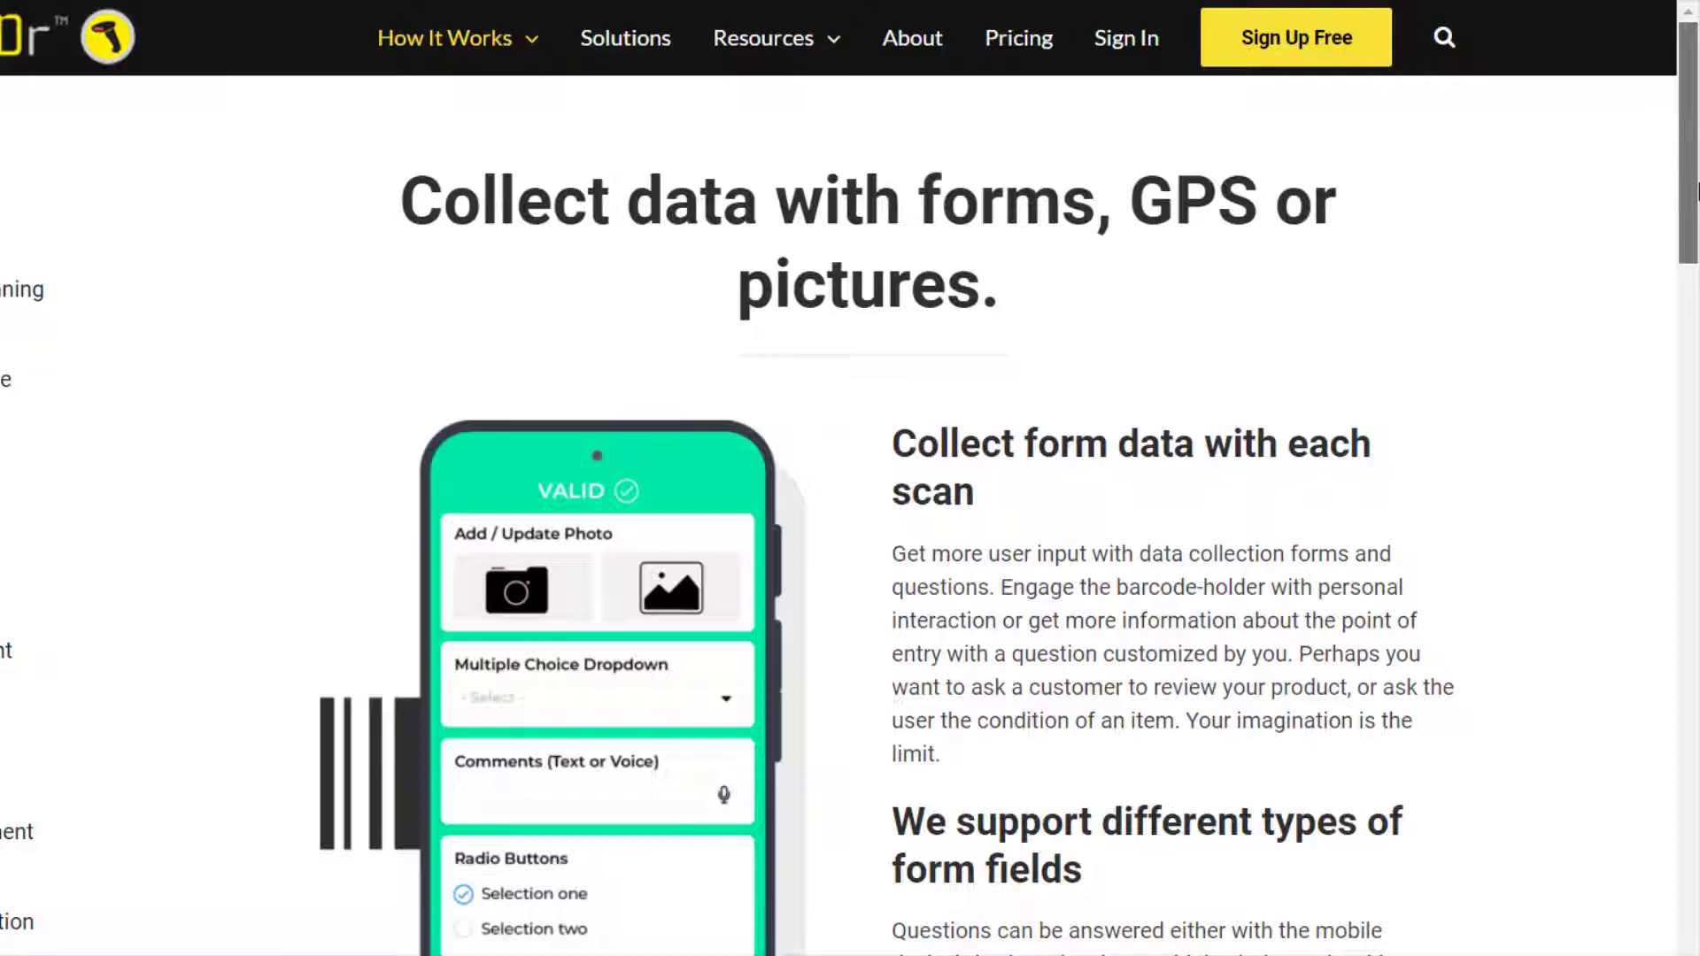
{"action": "left_click_drag", "start_coordinate": [1696, 191], "coordinate": [1693, 624]}
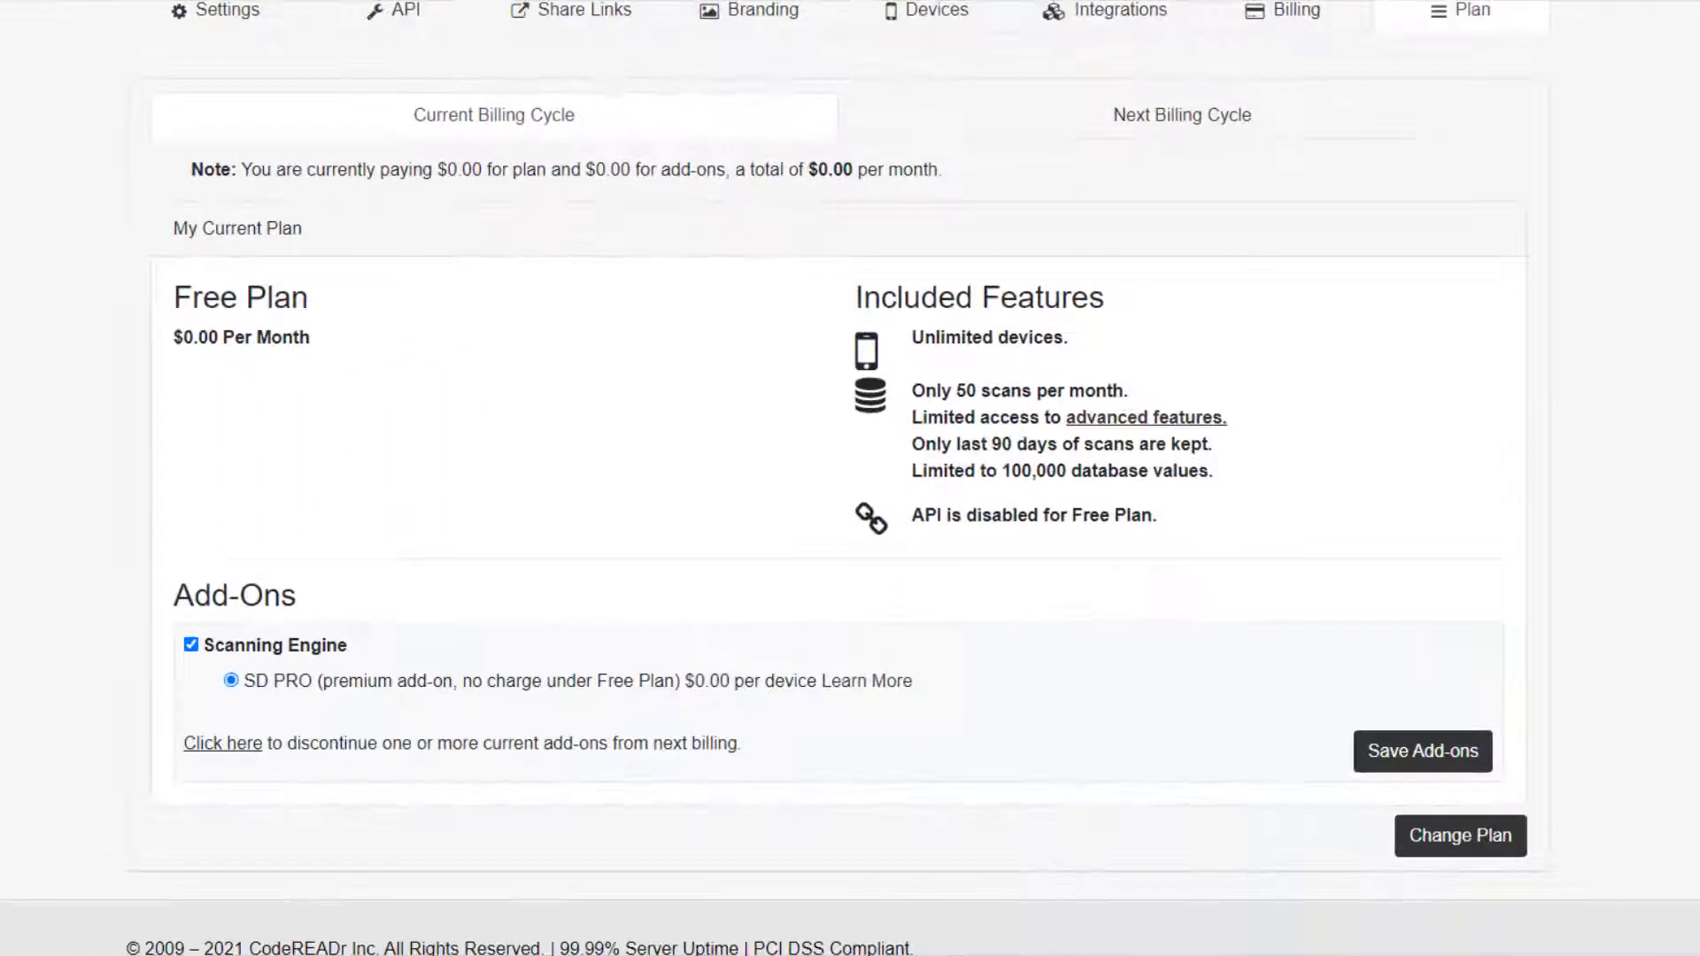
{"action": "scroll", "coordinate": [850, 478], "scroll_direction": "up", "scroll_amount": 2}
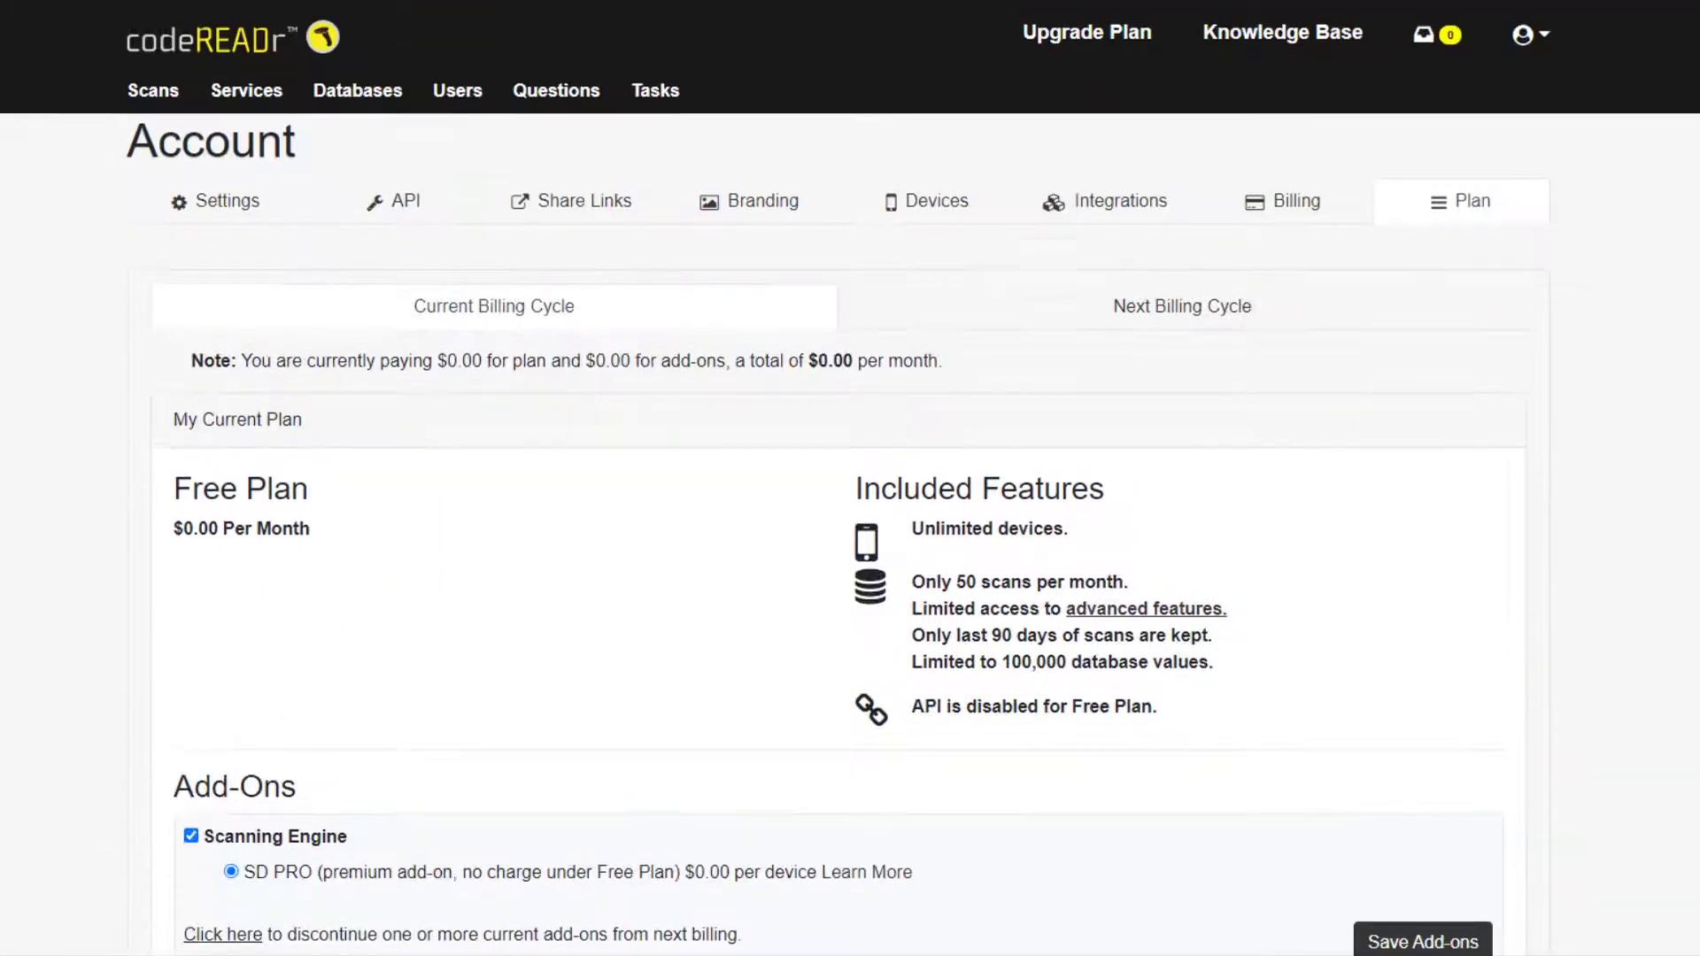
- Open a blank form for adding a question and look through the available answer types
{"action": "left_click", "coordinate": [567, 93]}
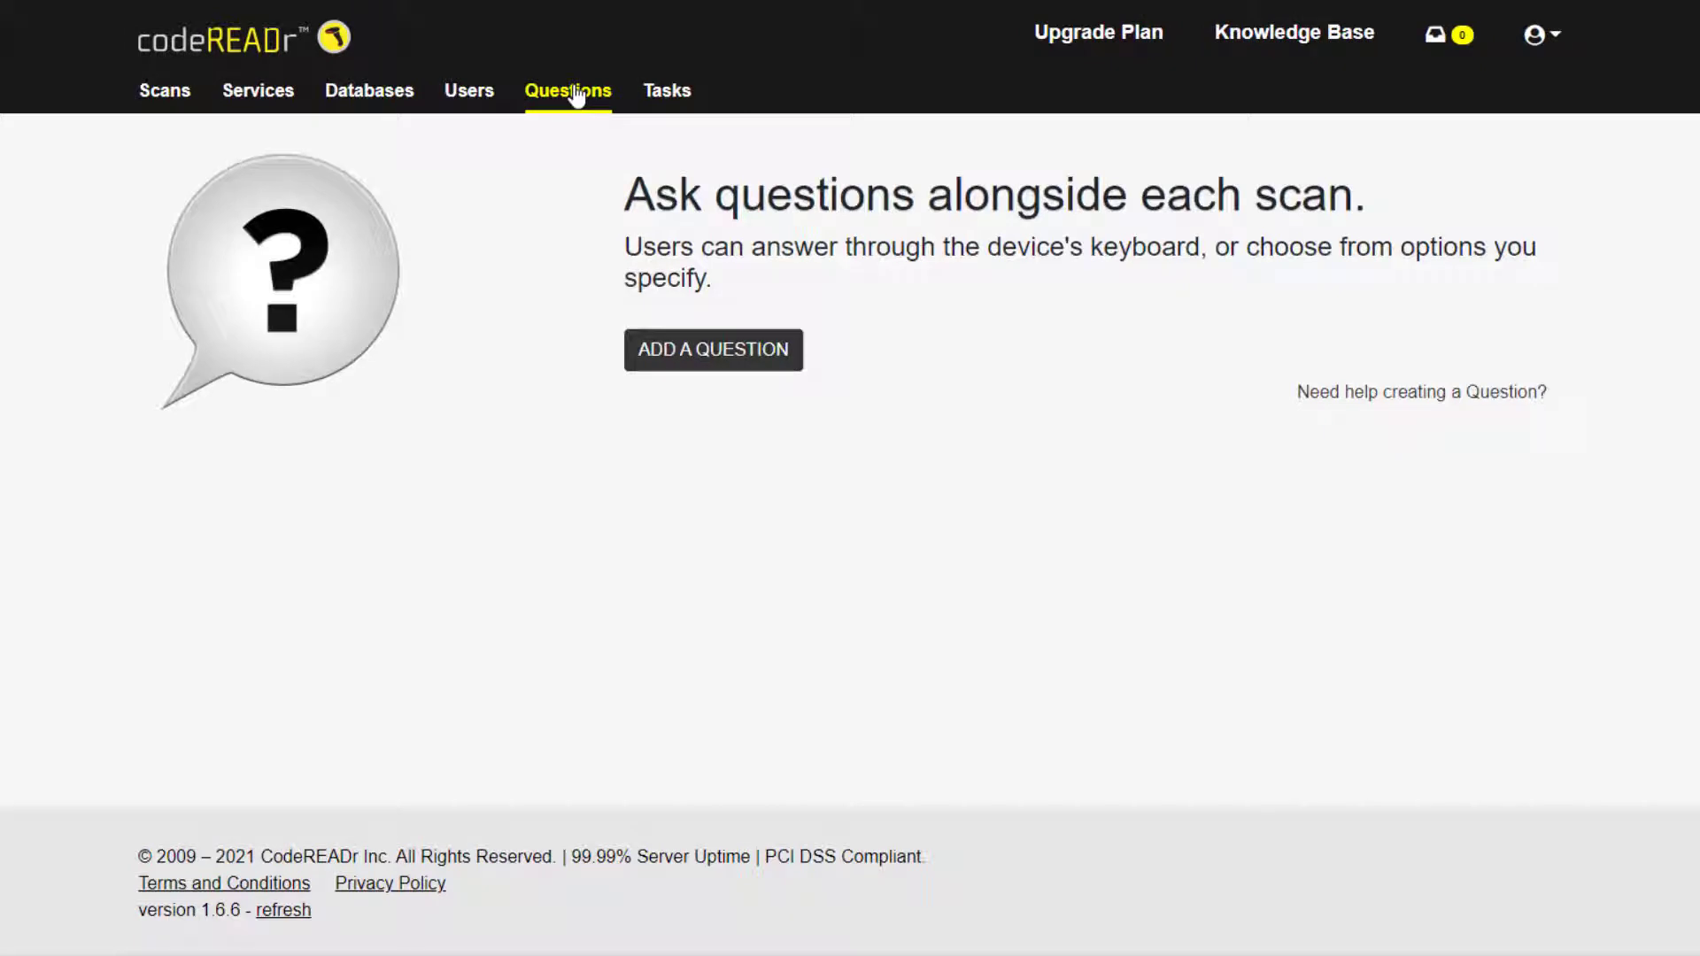
{"action": "left_click", "coordinate": [677, 349]}
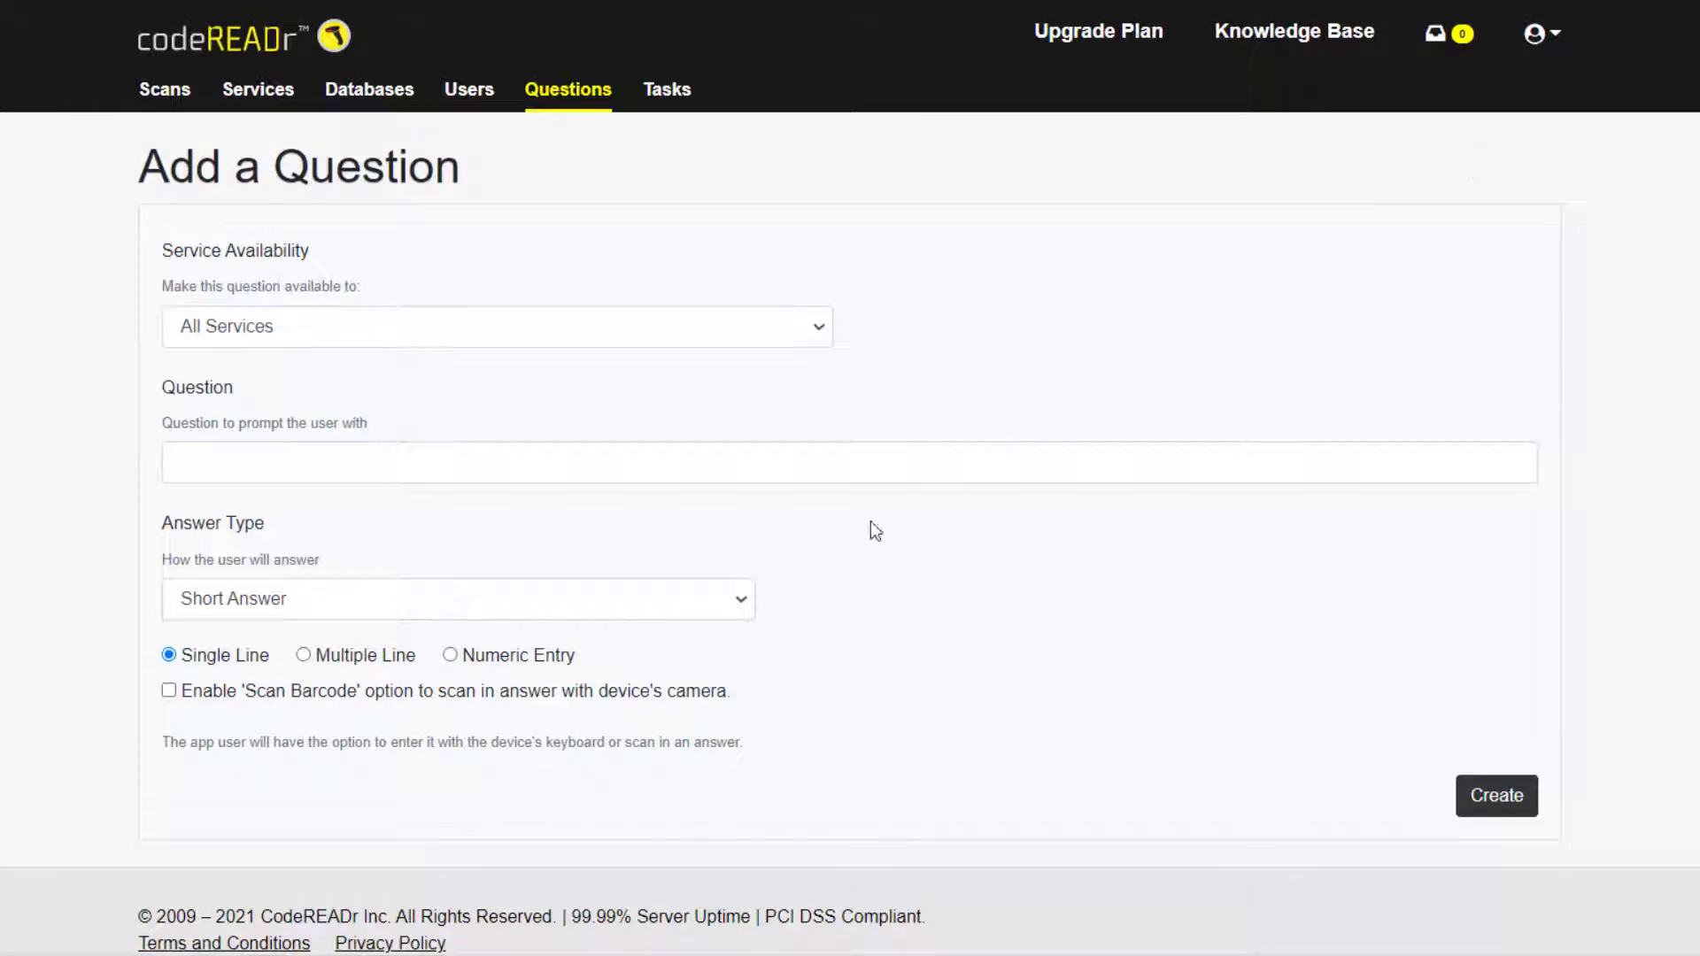
{"action": "left_click", "coordinate": [746, 595]}
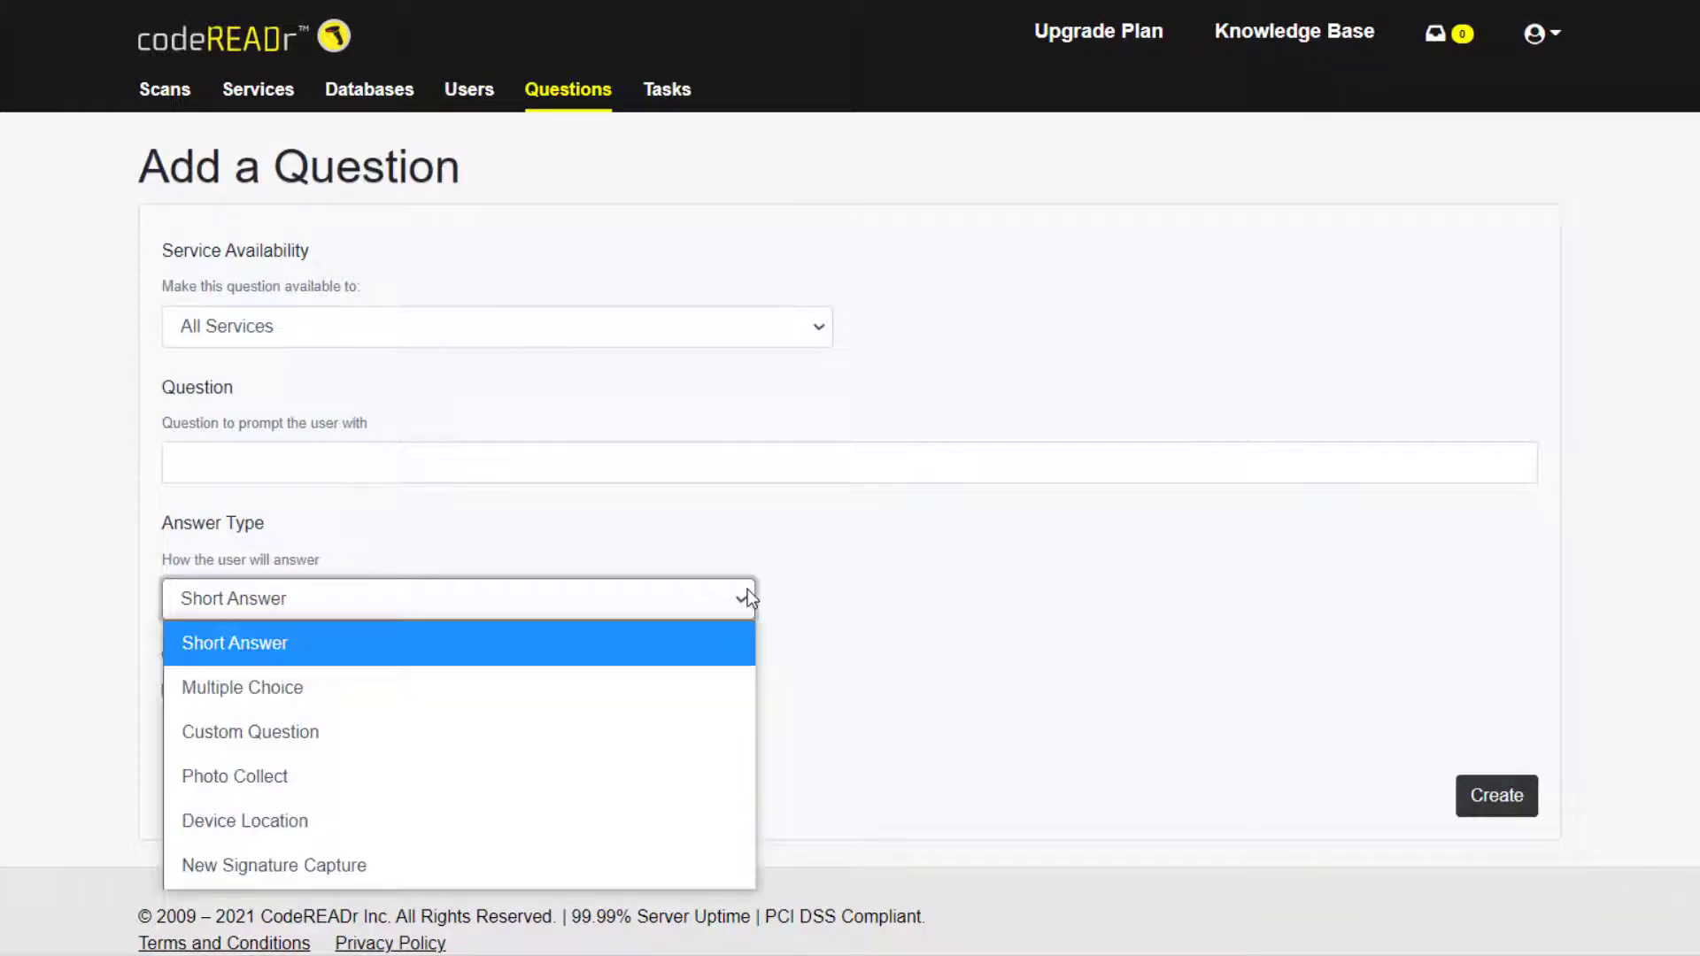
{"action": "left_click", "coordinate": [748, 590]}
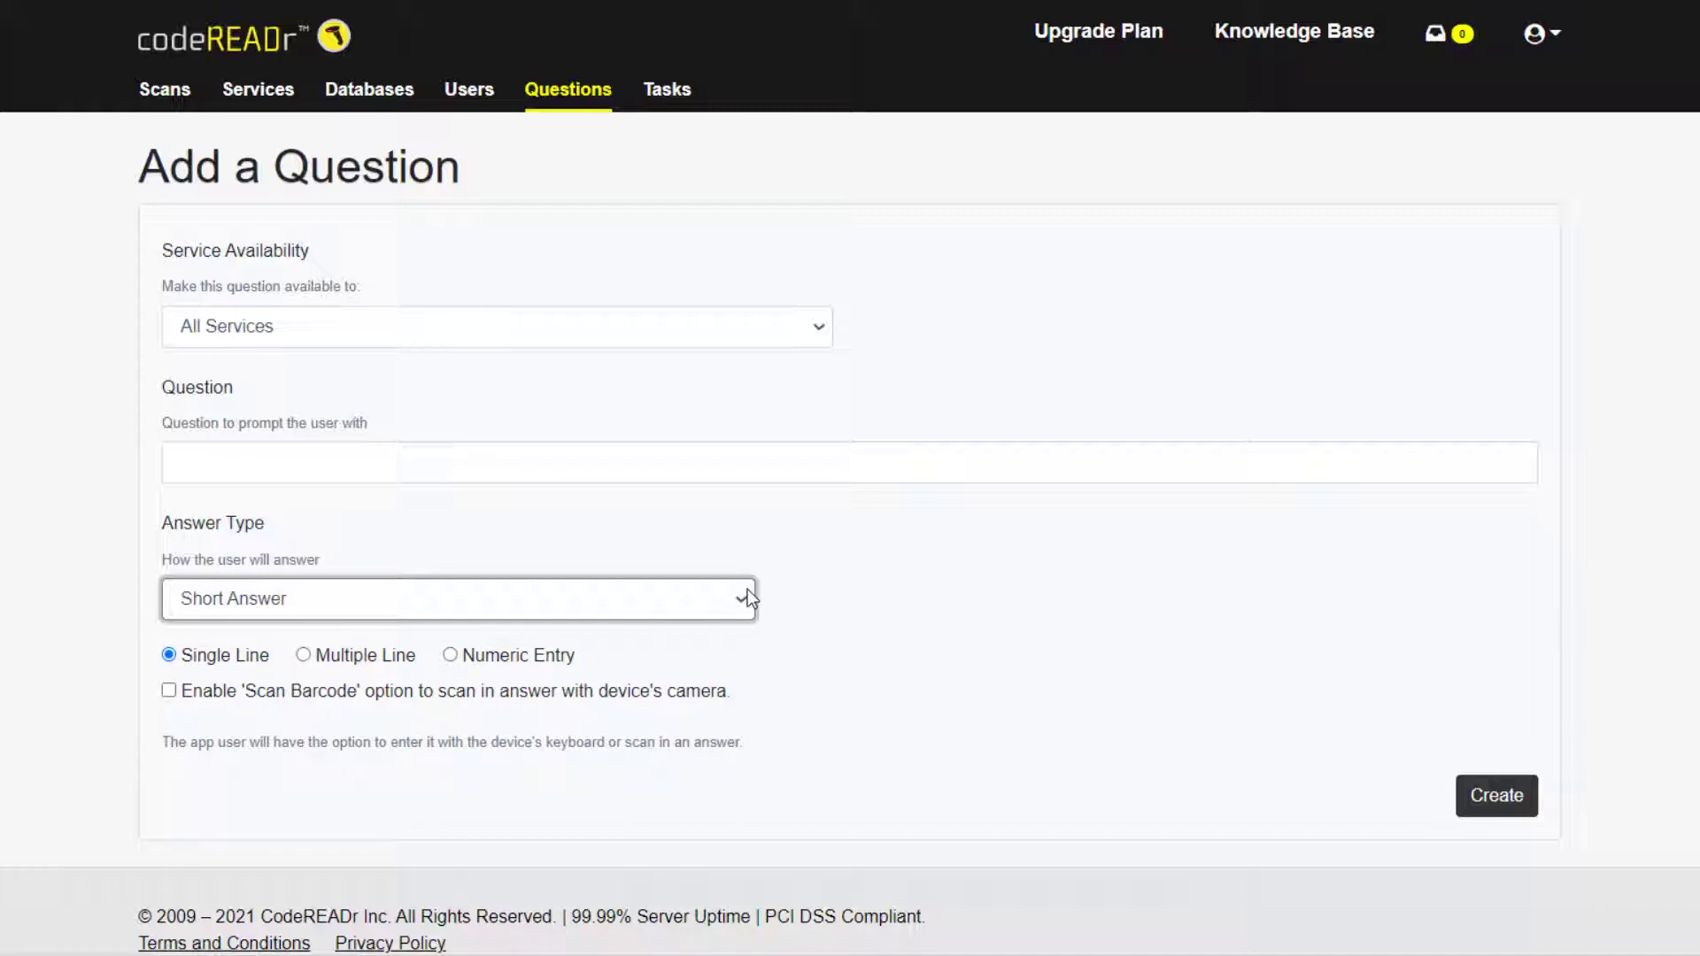
- Open the question selection stage of the Attendance Tracking - Record (DEMO) service
{"action": "left_click", "coordinate": [262, 91]}
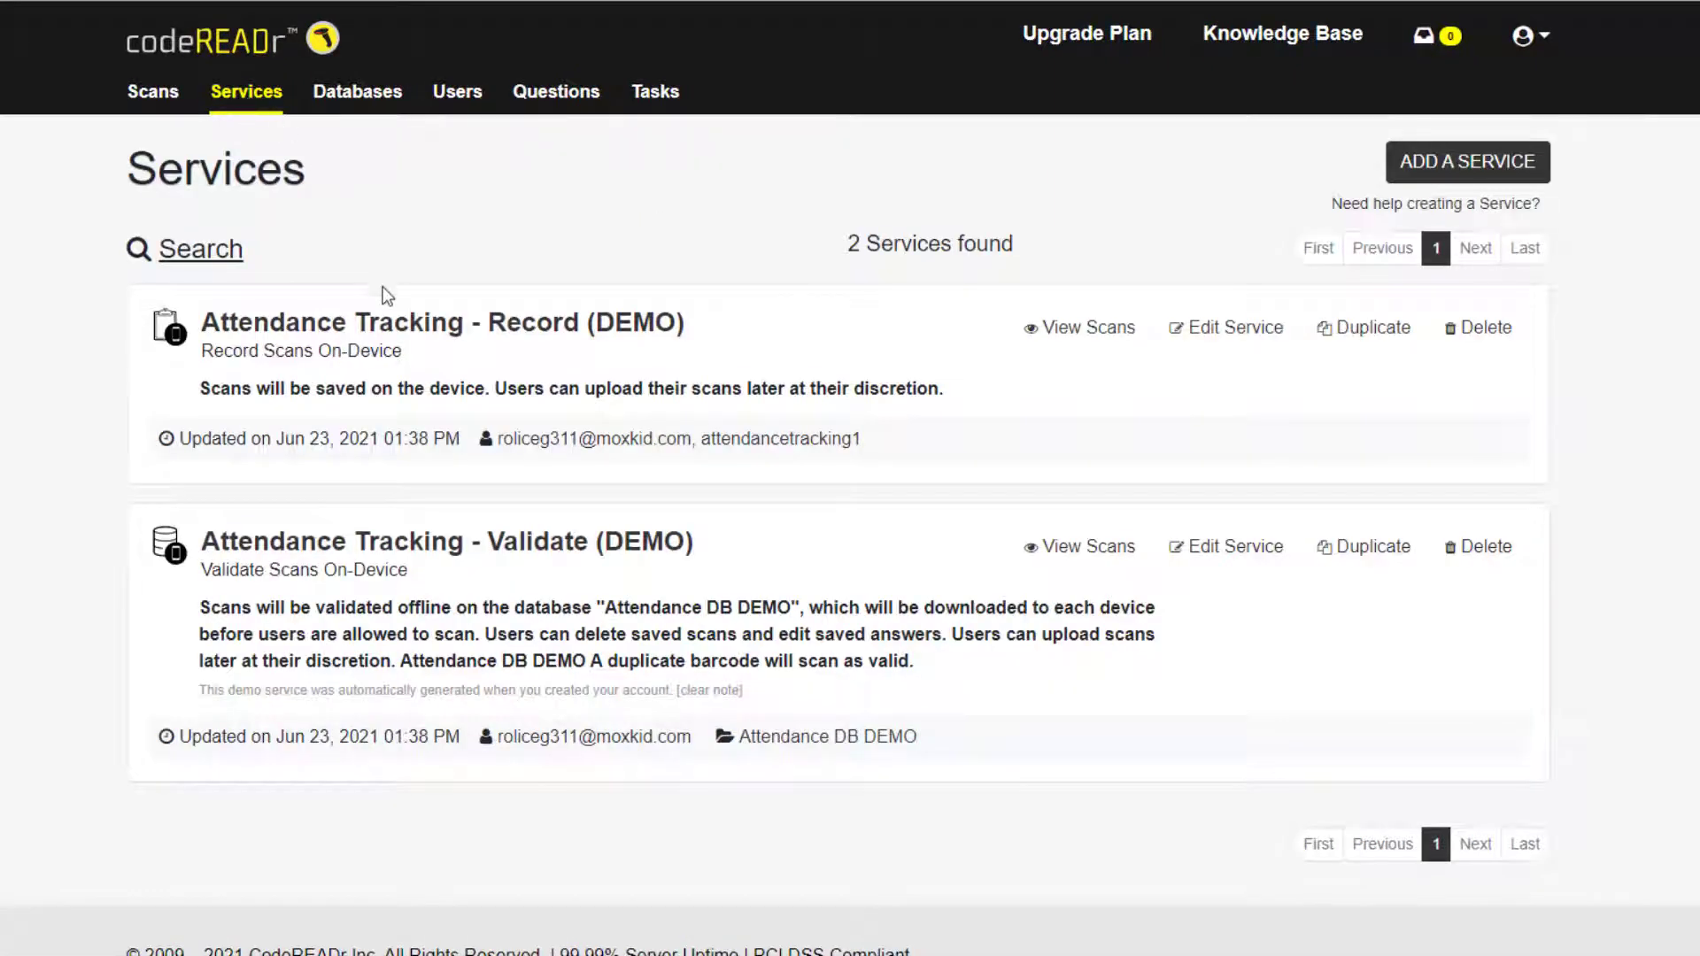
{"action": "left_click", "coordinate": [382, 324]}
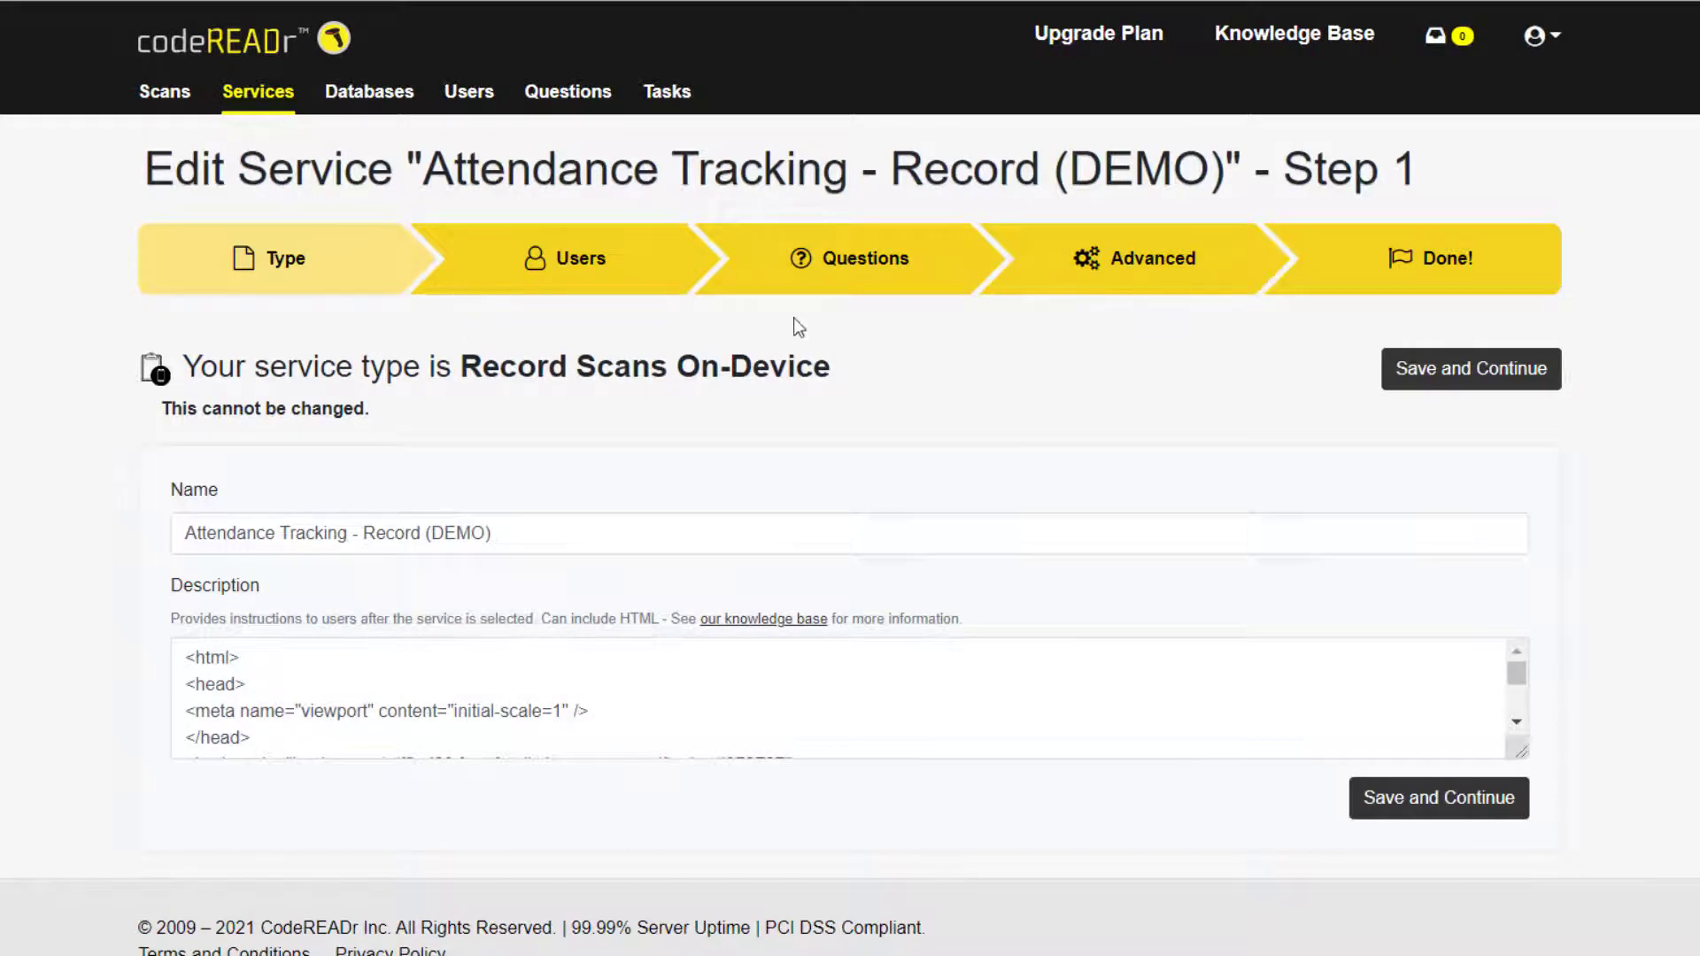
{"action": "left_click", "coordinate": [845, 265]}
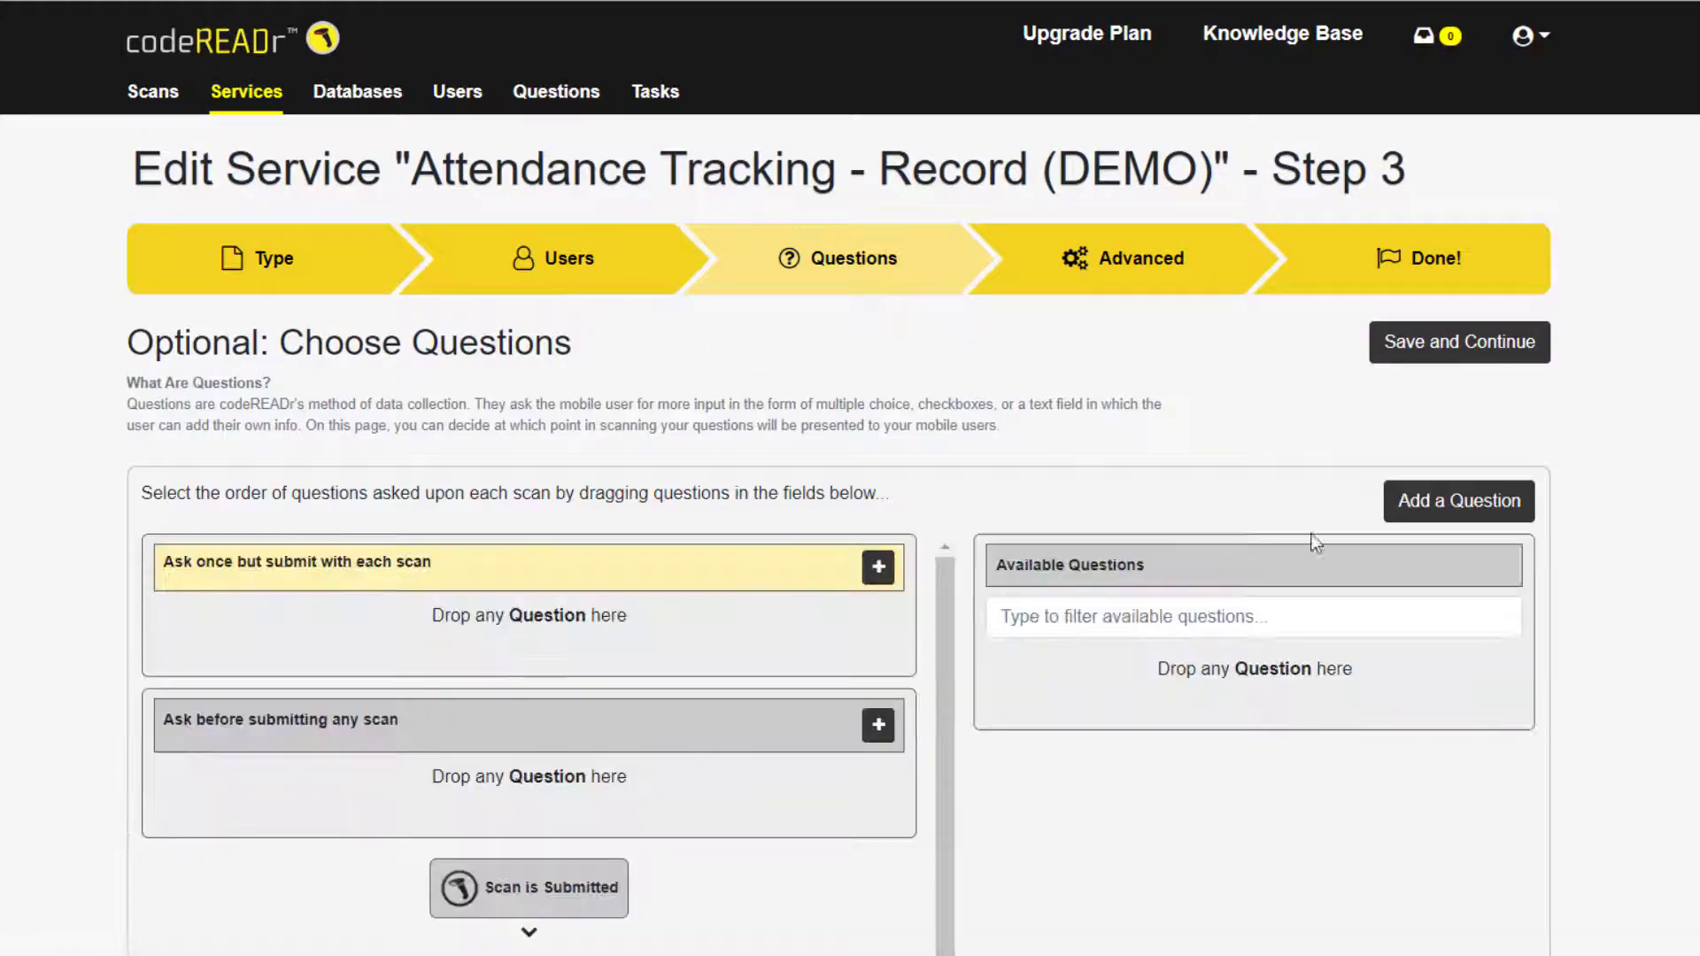
- Open a new question form within the service and look through the answer types offered for it
{"action": "left_click", "coordinate": [1431, 522]}
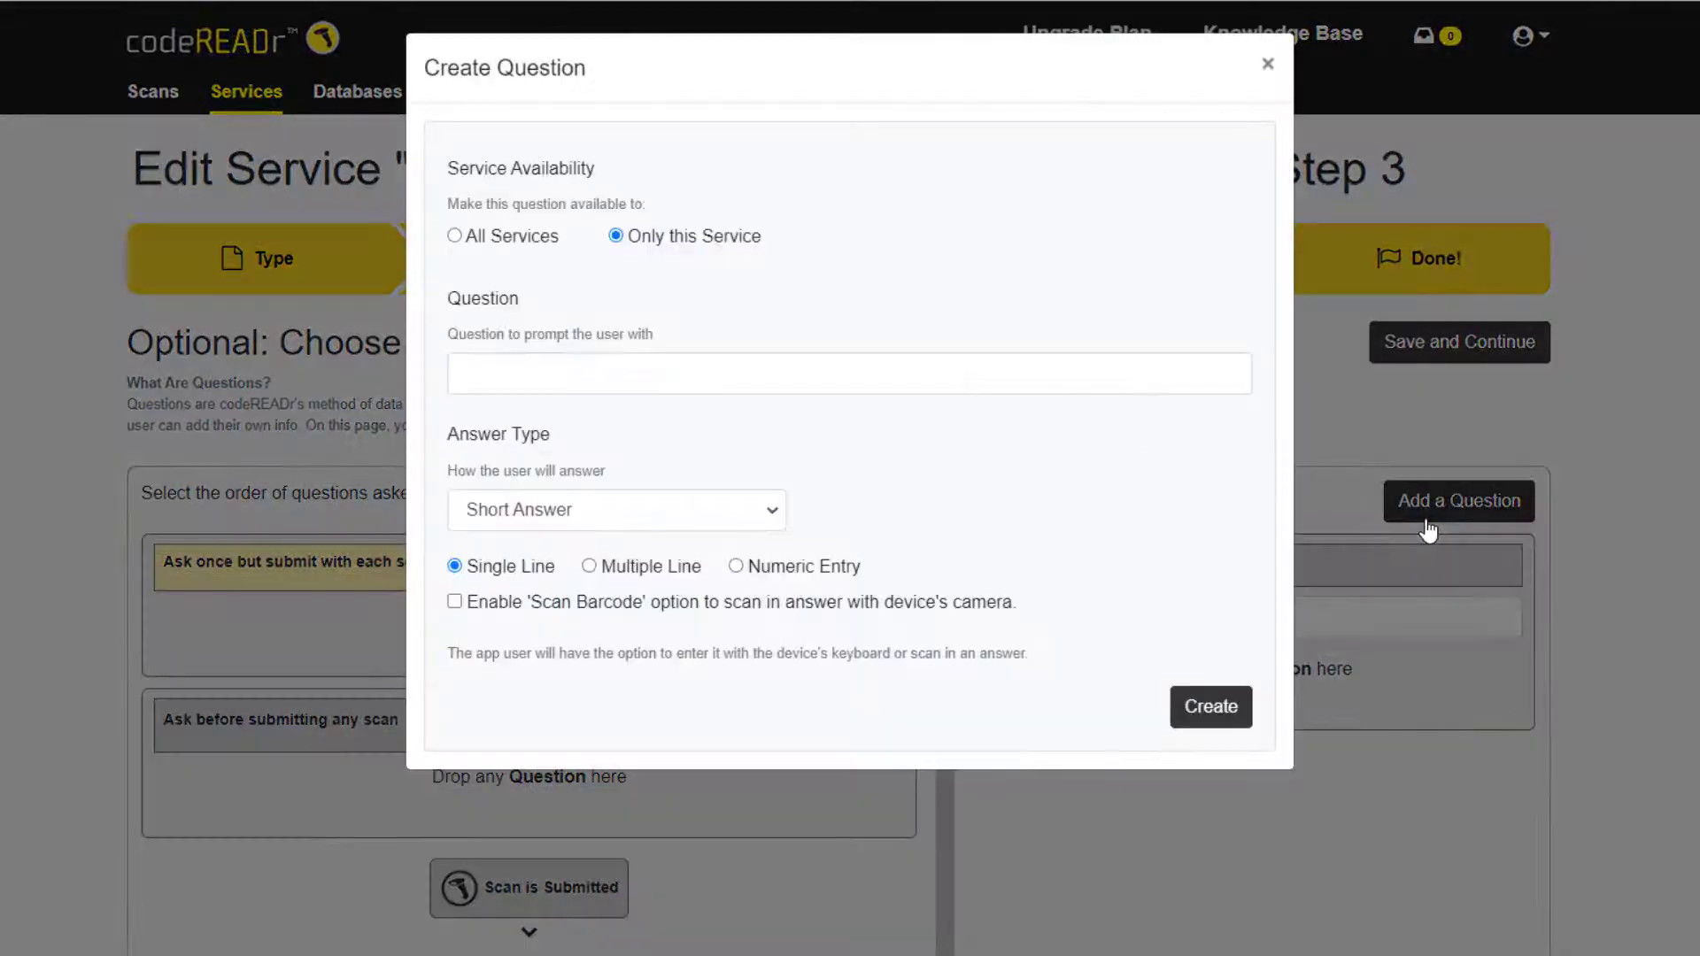
{"action": "left_click", "coordinate": [779, 519]}
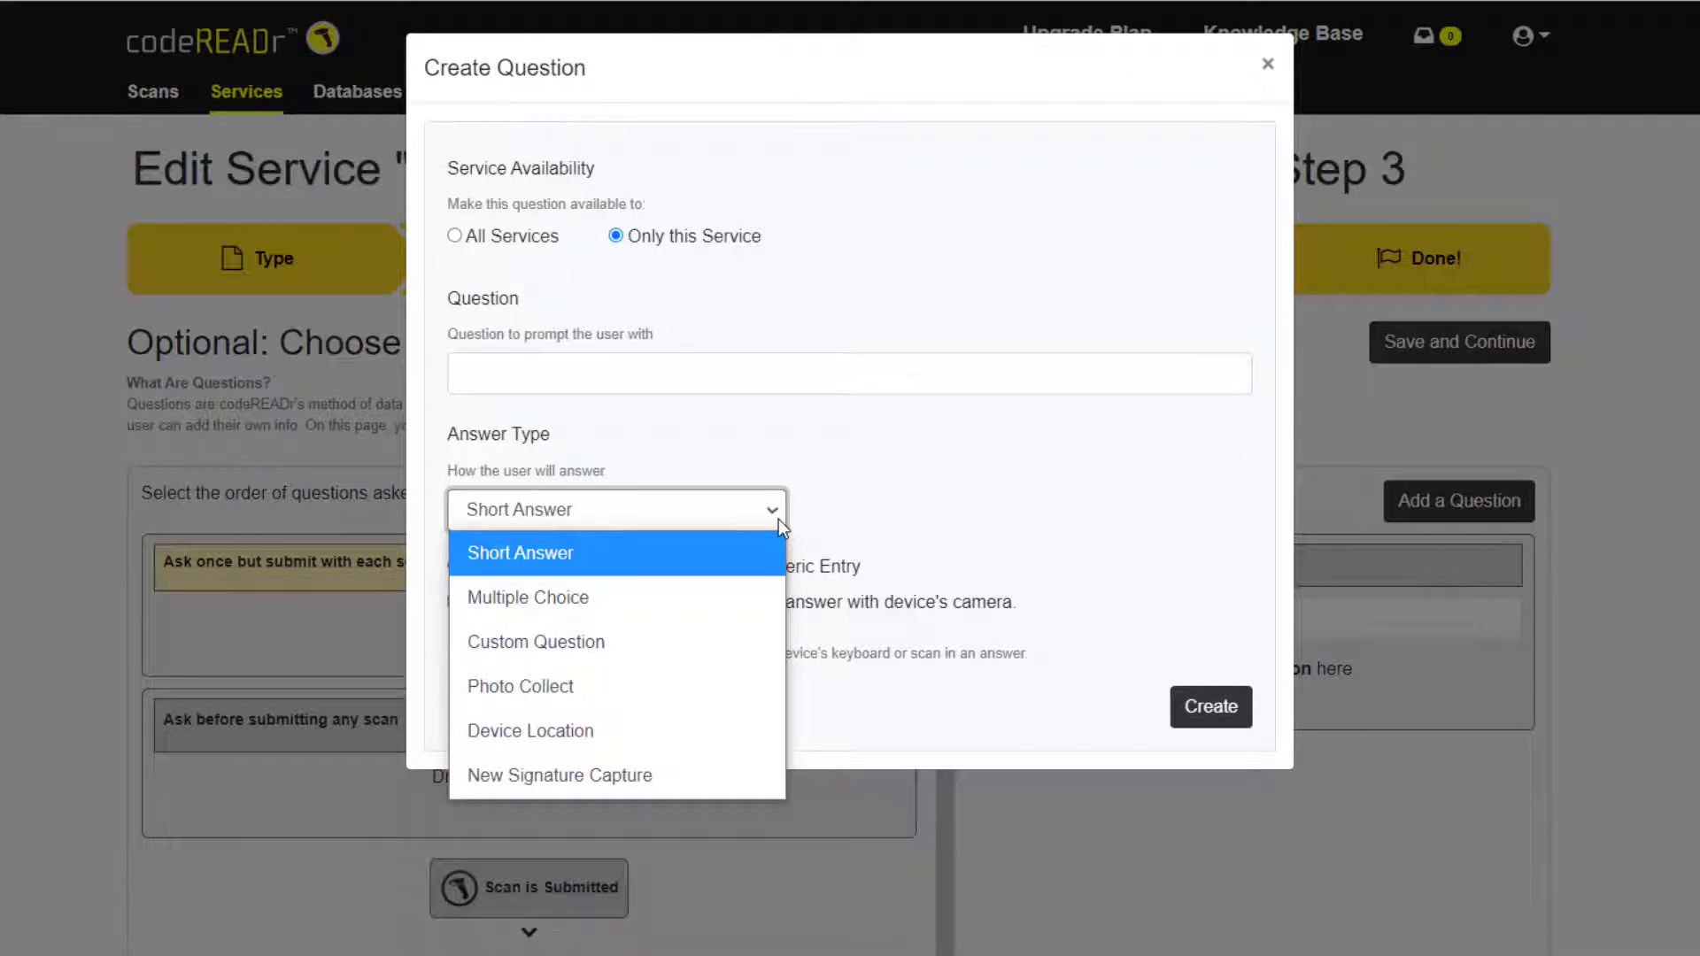
{"action": "left_click", "coordinate": [778, 519]}
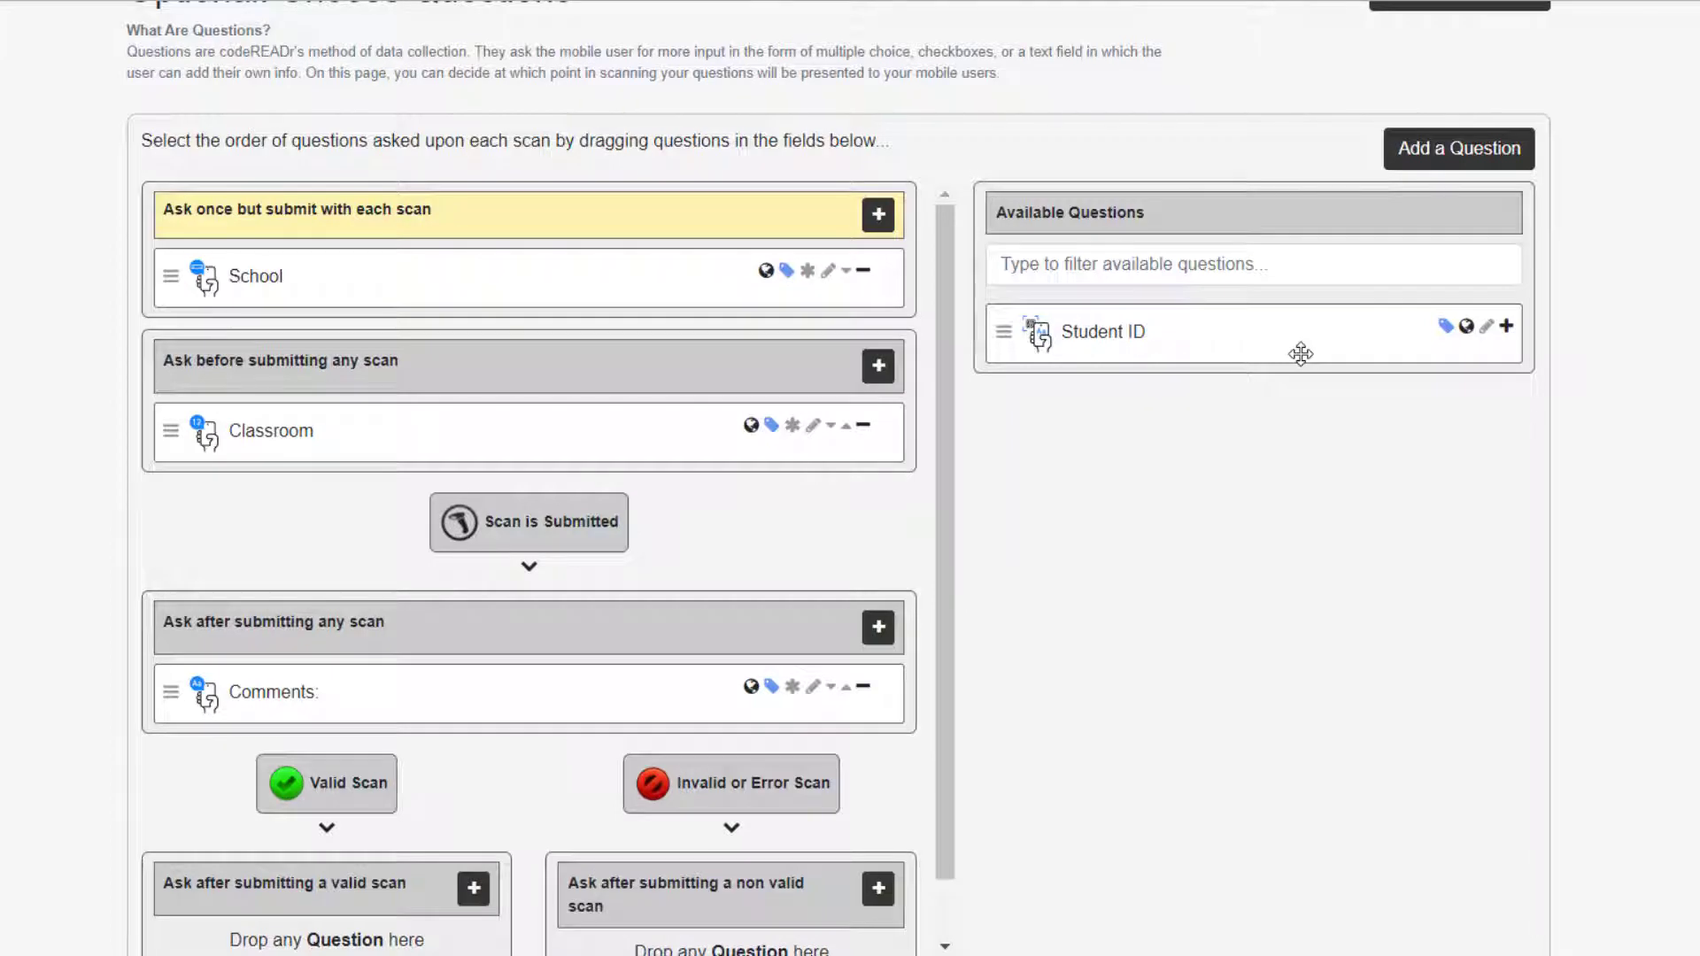
- Add the available Student ID question to the service and place it among those asked after submitting a valid scan
{"action": "left_click_drag", "start_coordinate": [1300, 354], "coordinate": [545, 708]}
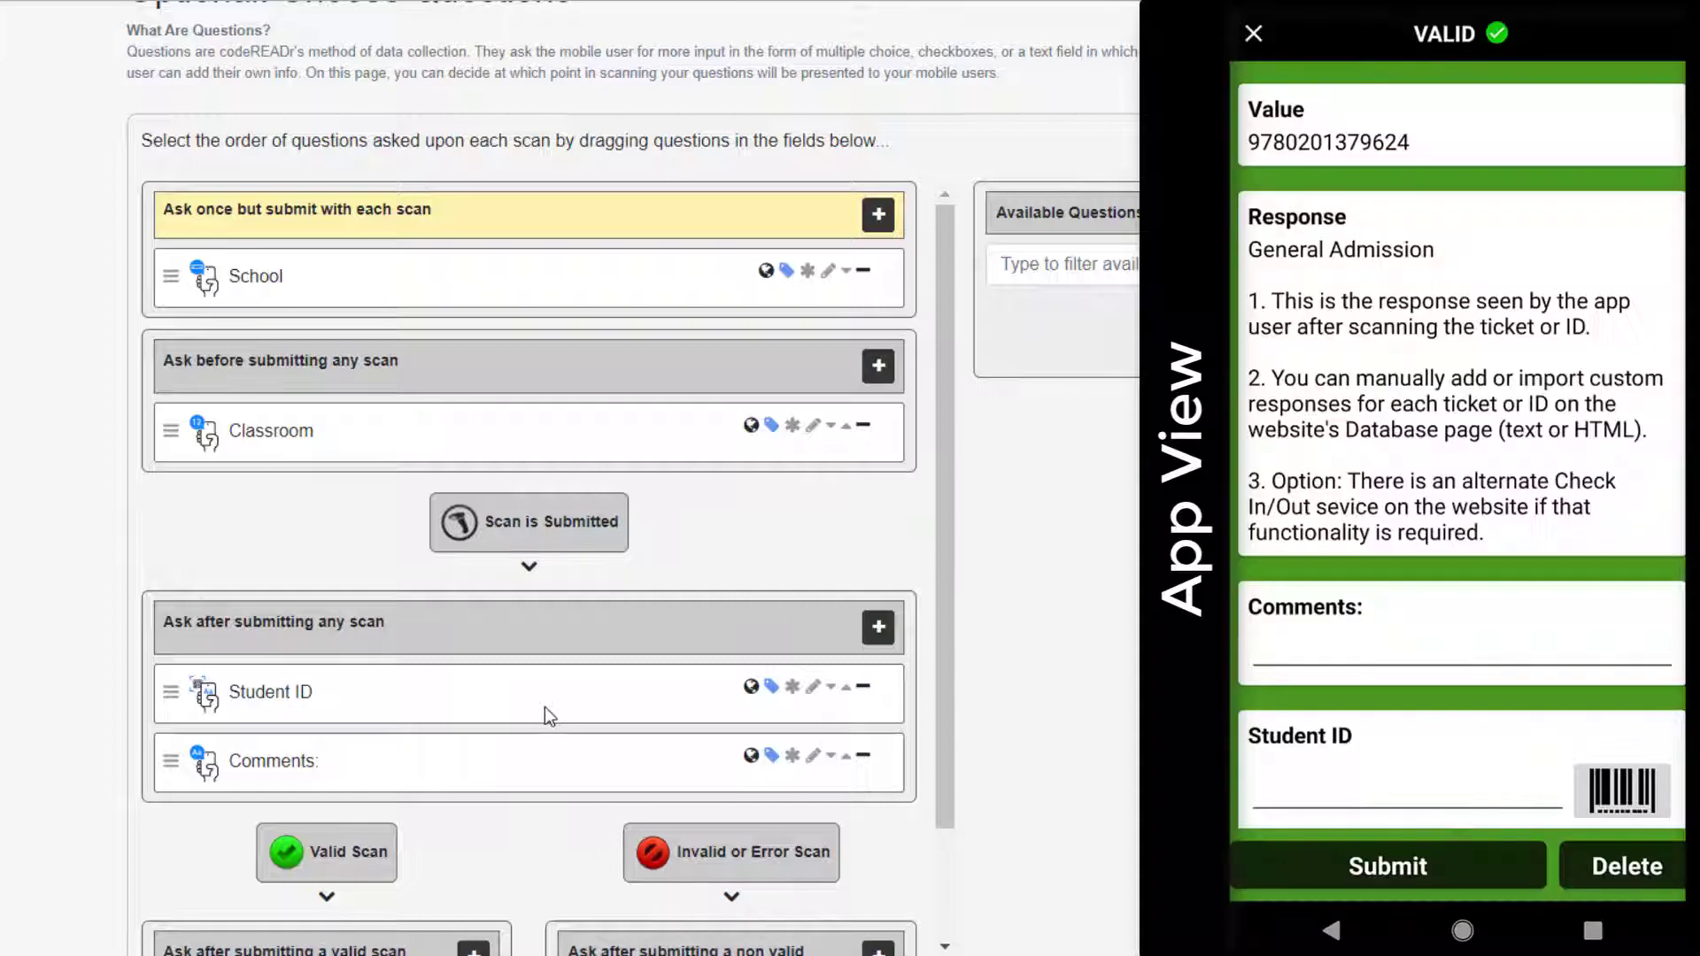
{"action": "scroll", "coordinate": [952, 556], "scroll_direction": "down", "scroll_amount": 2}
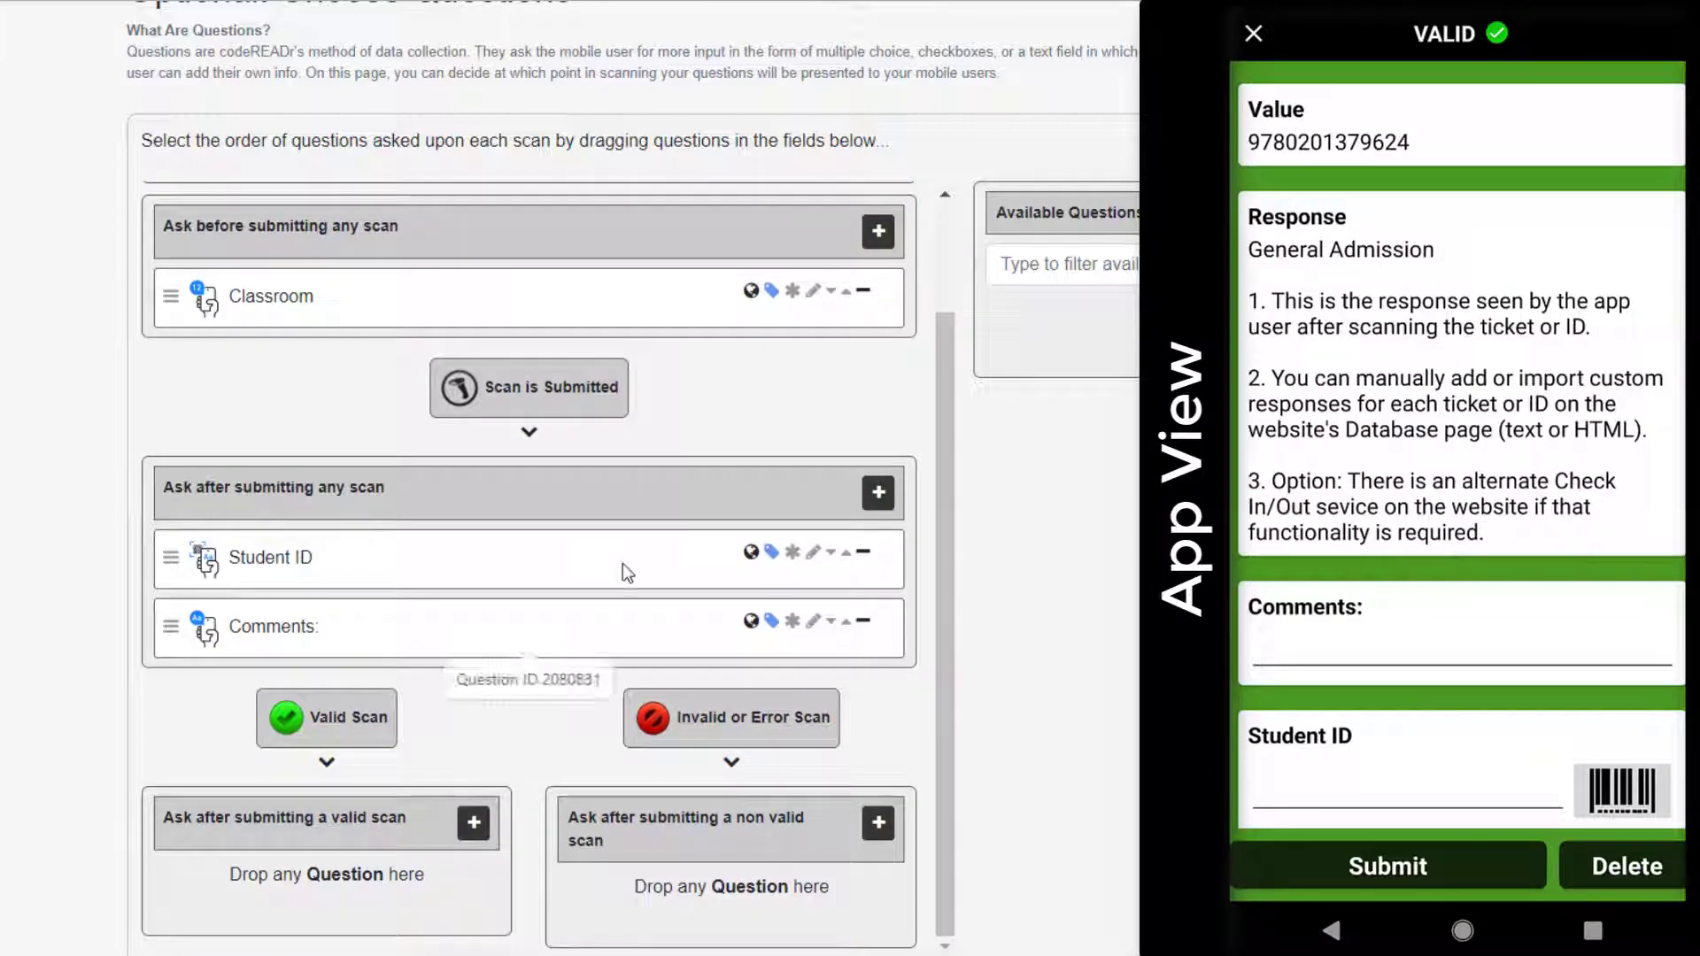
{"action": "left_click_drag", "start_coordinate": [623, 561], "coordinate": [344, 800]}
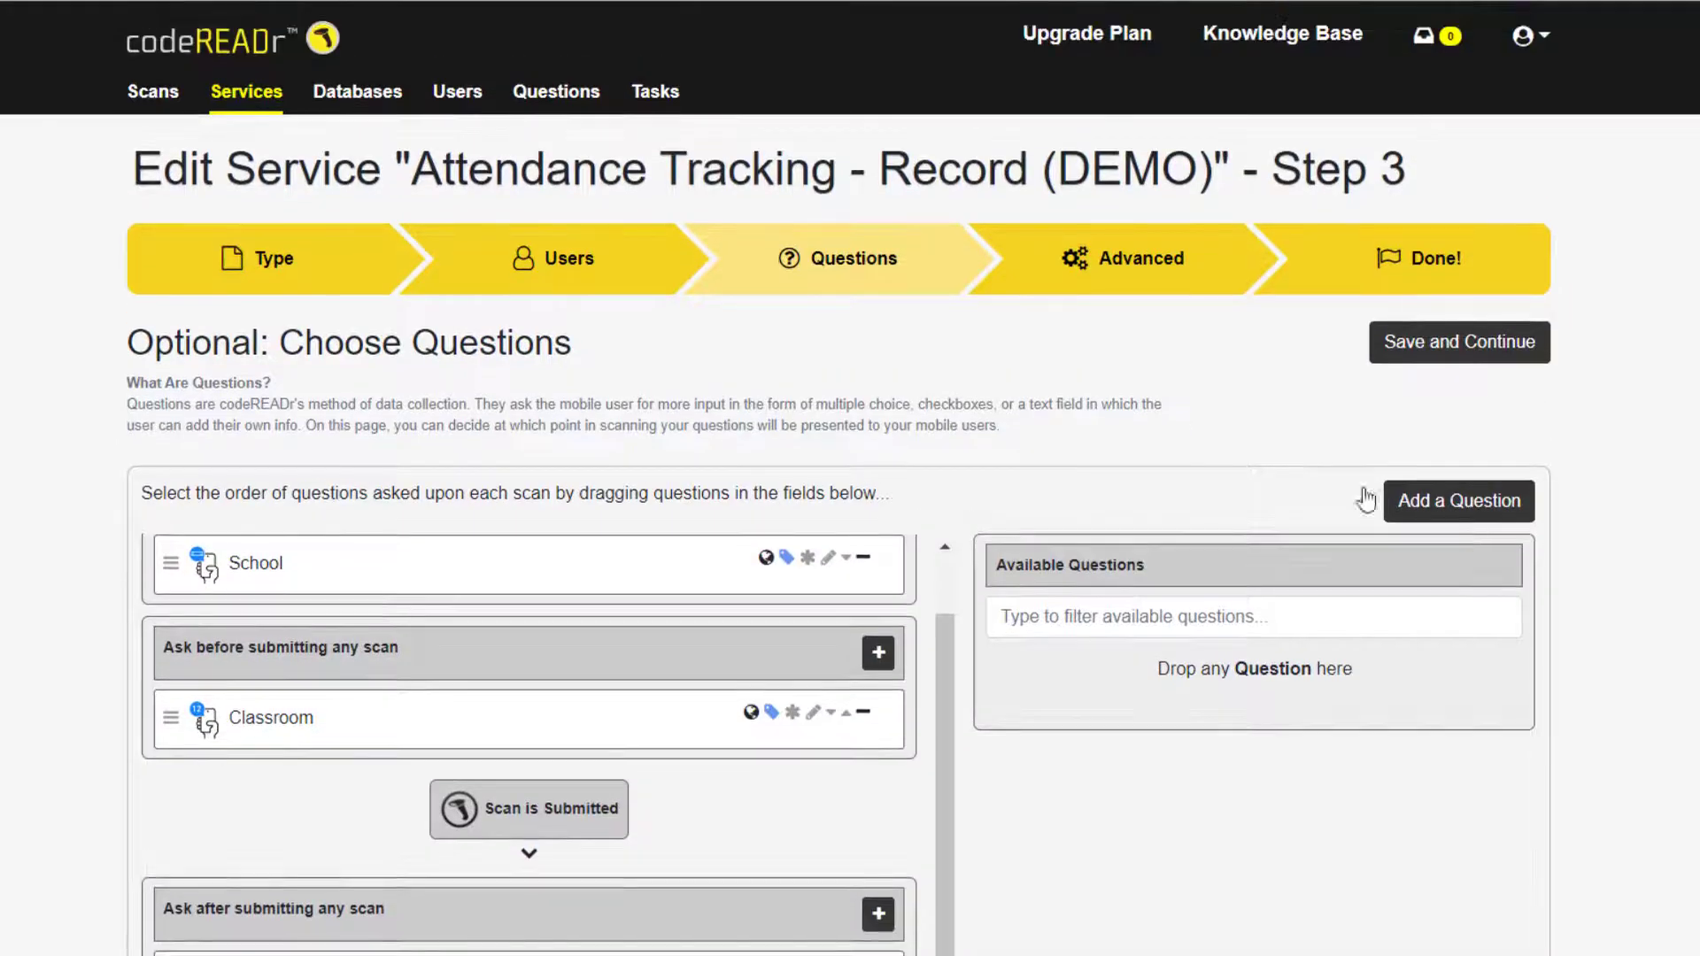
- Review the service's advanced settings, covering the scanner, access, on-device, capturing and miscellaneous options
{"action": "left_click", "coordinate": [1199, 220]}
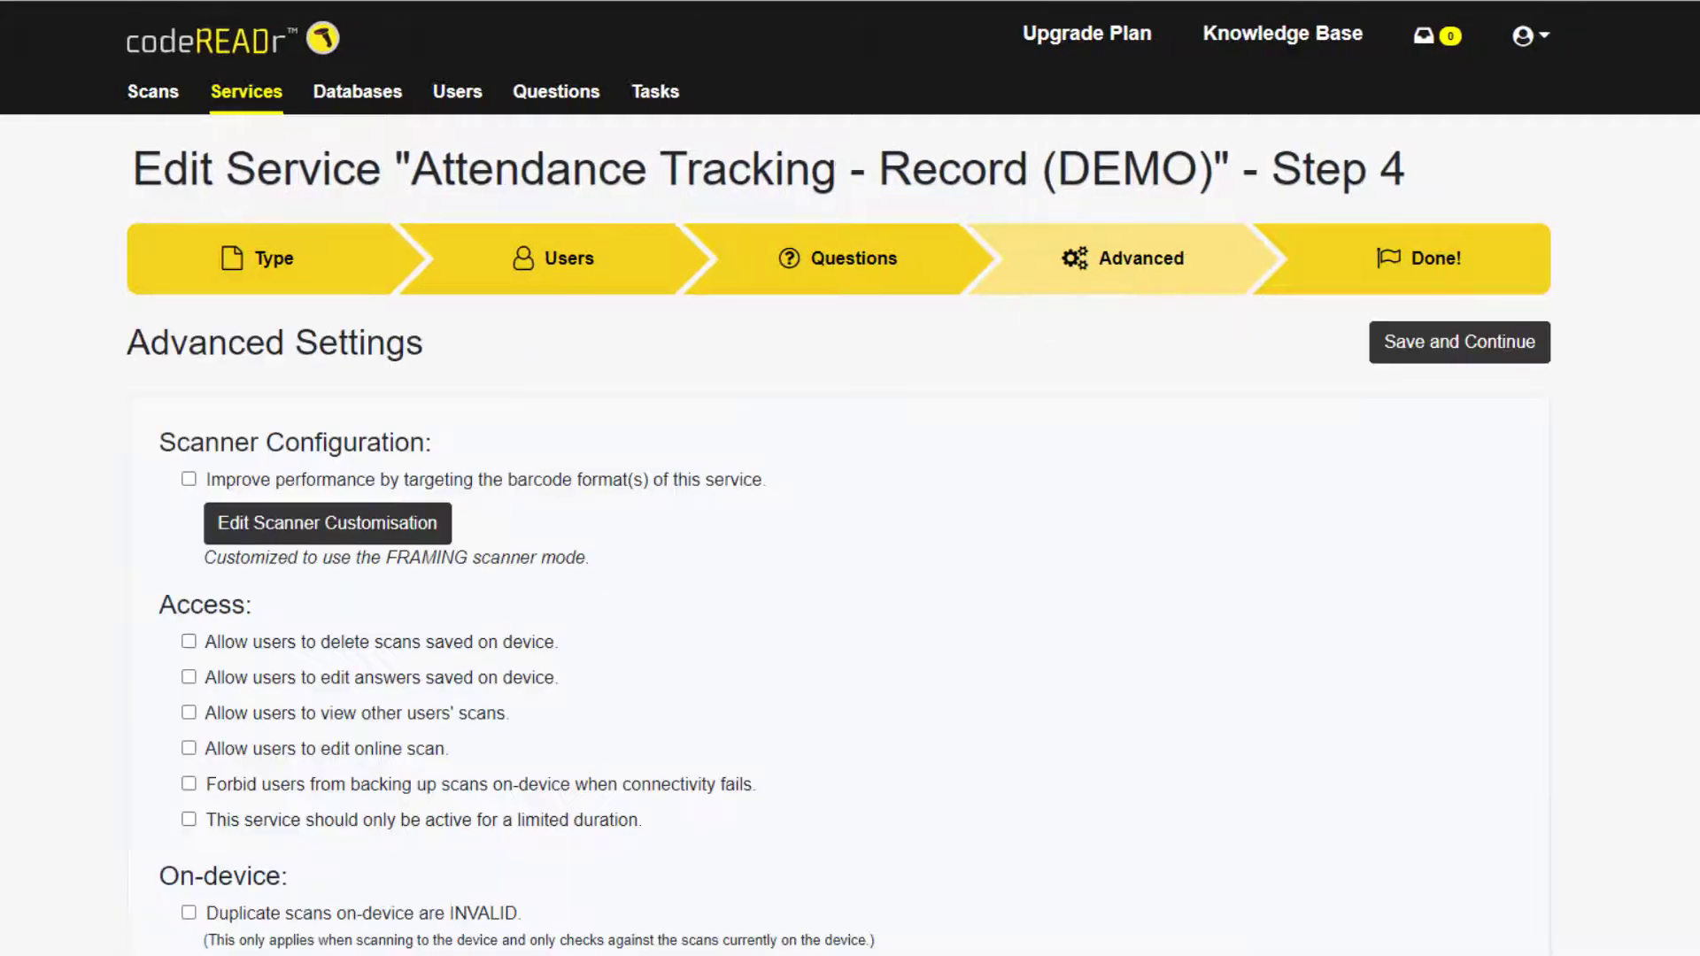
{"action": "scroll", "coordinate": [850, 478], "scroll_direction": "down", "scroll_amount": 7}
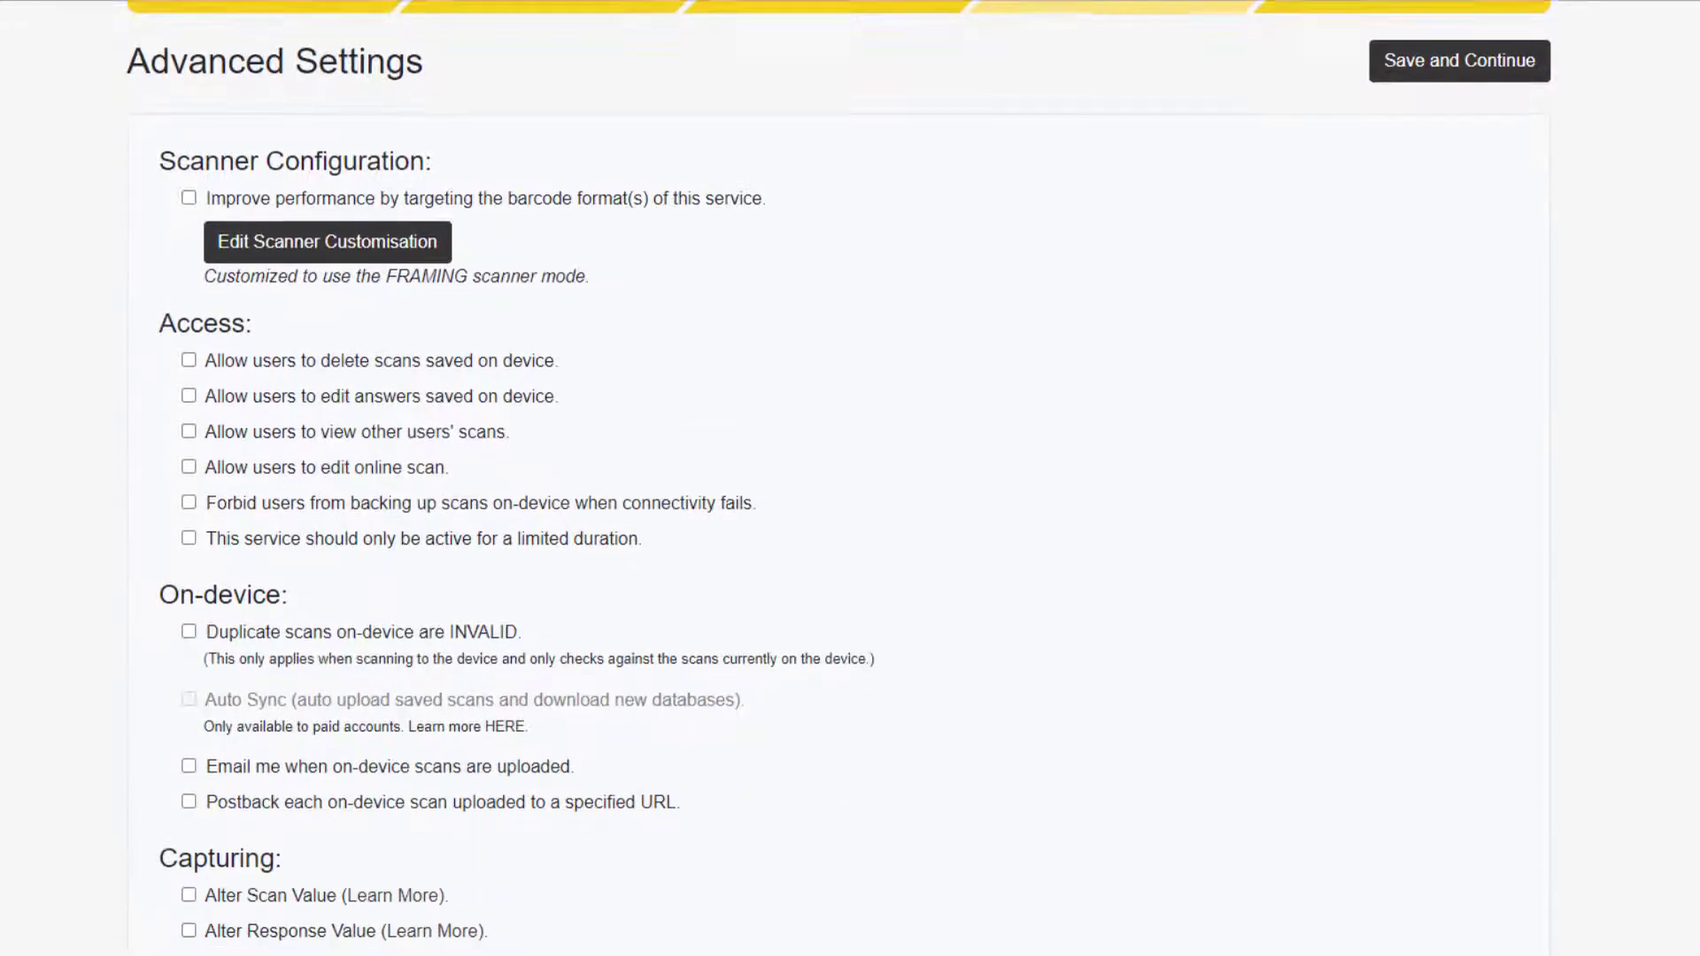
{"action": "scroll", "coordinate": [850, 478], "scroll_direction": "down", "scroll_amount": 4}
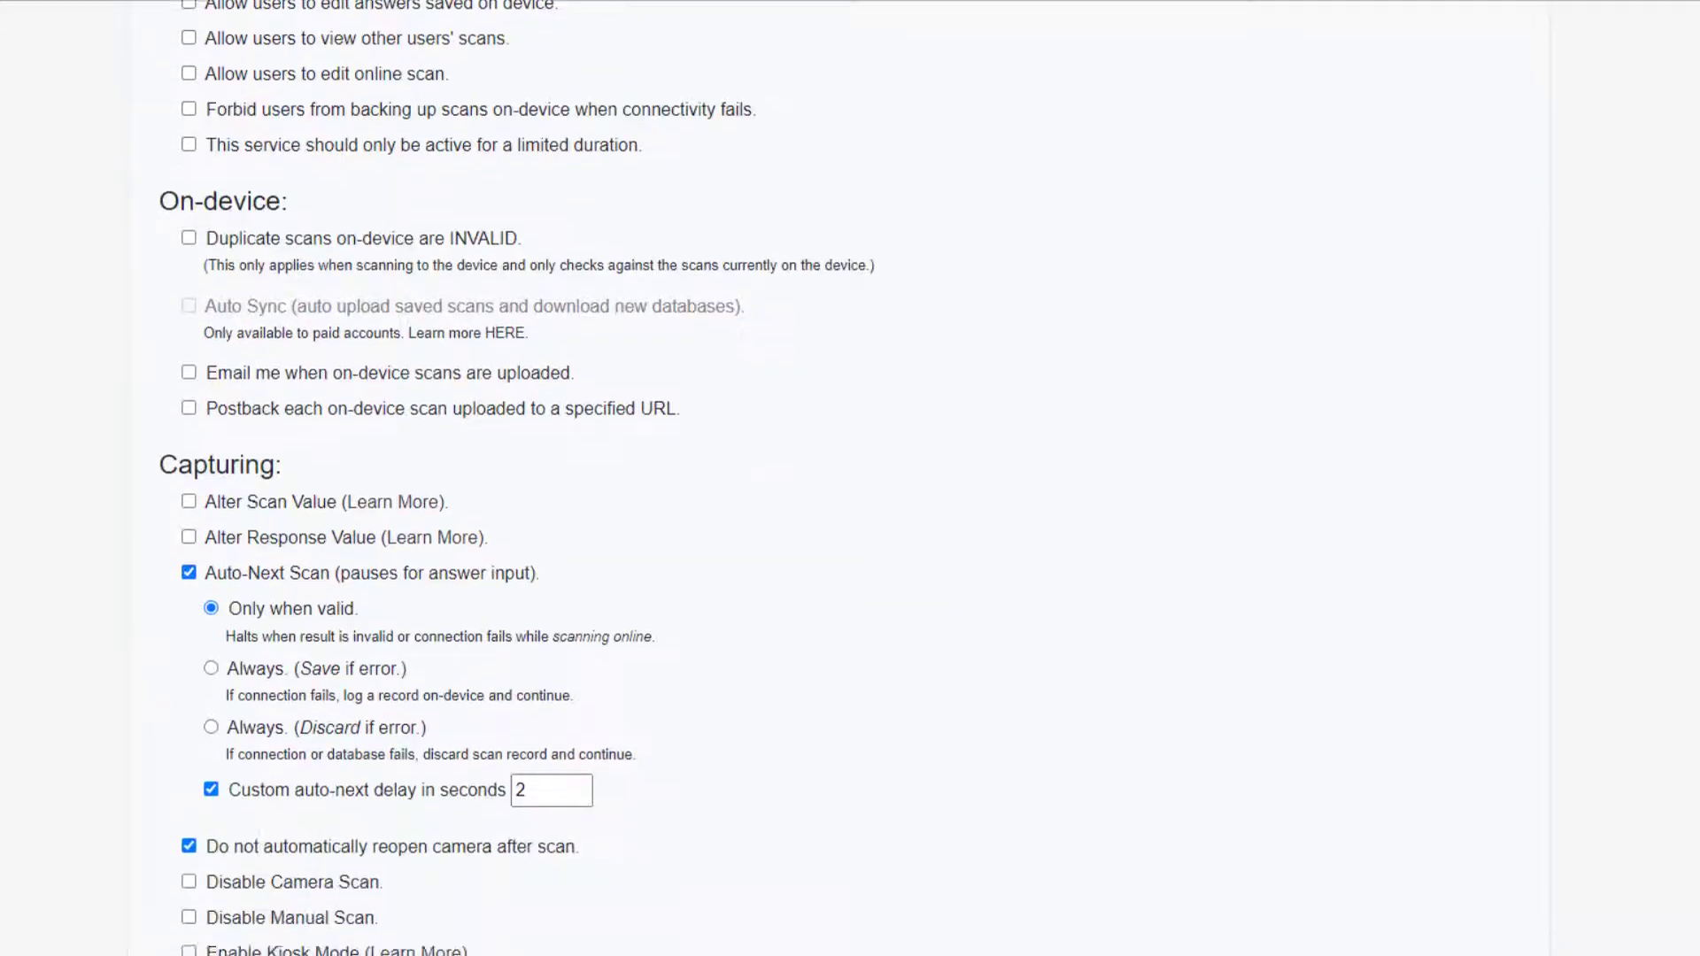
{"action": "scroll", "coordinate": [850, 478], "scroll_direction": "down", "scroll_amount": 1}
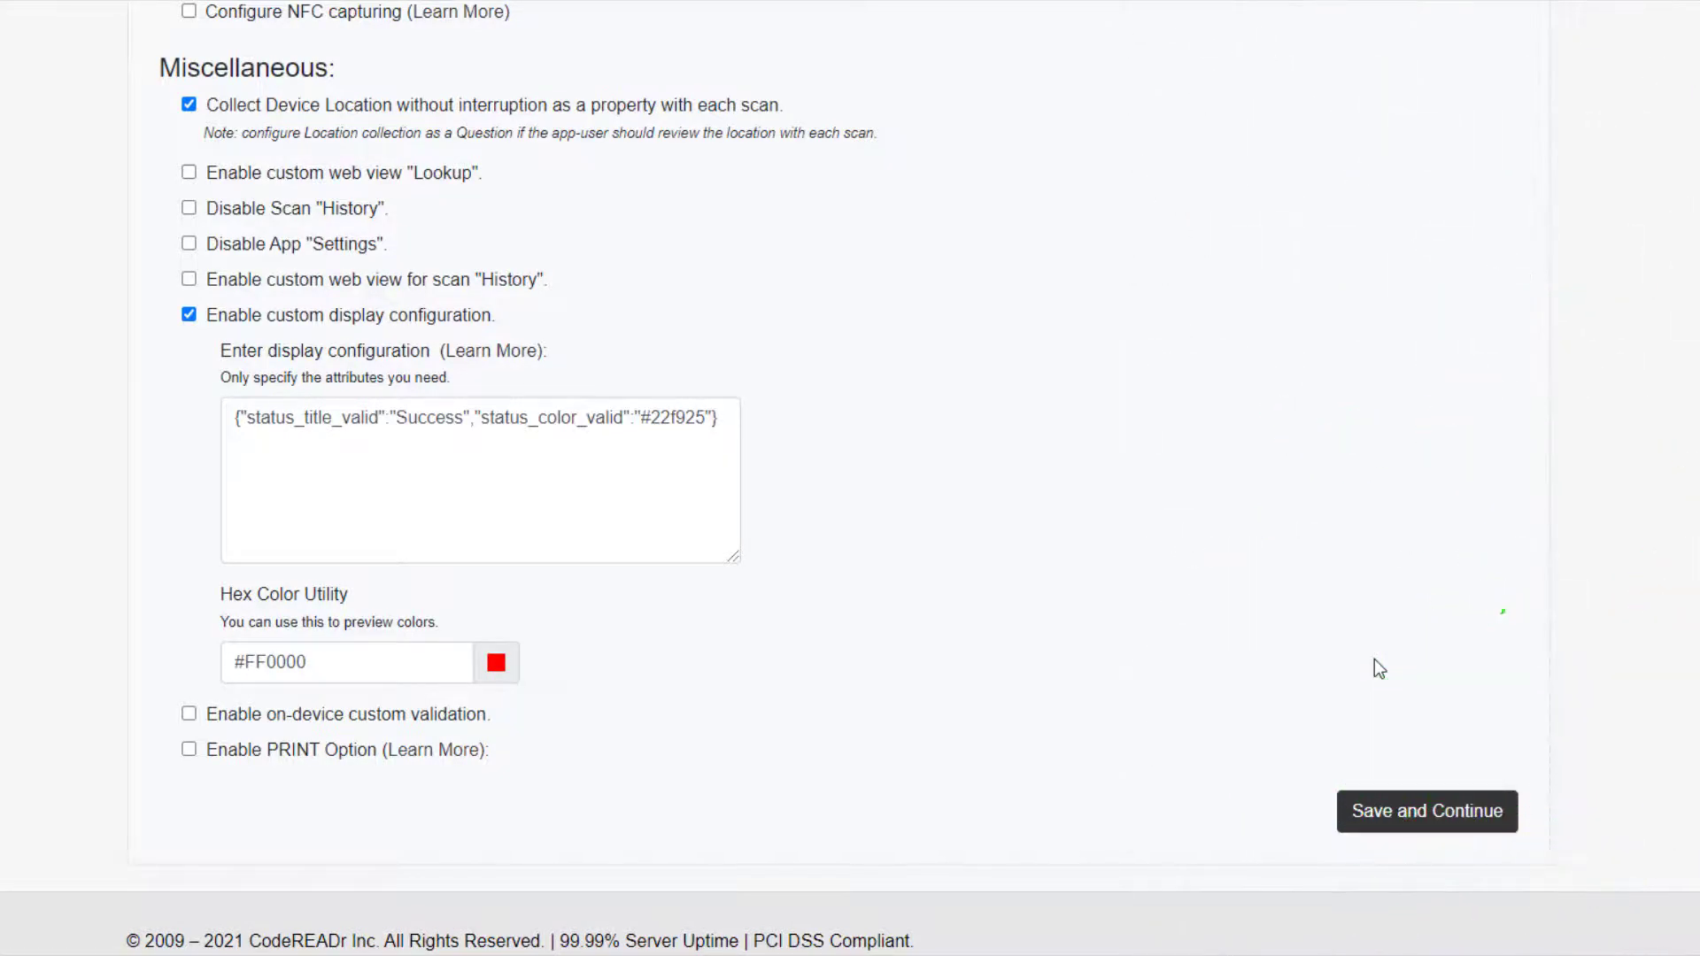
{"action": "left_click", "coordinate": [1430, 810]}
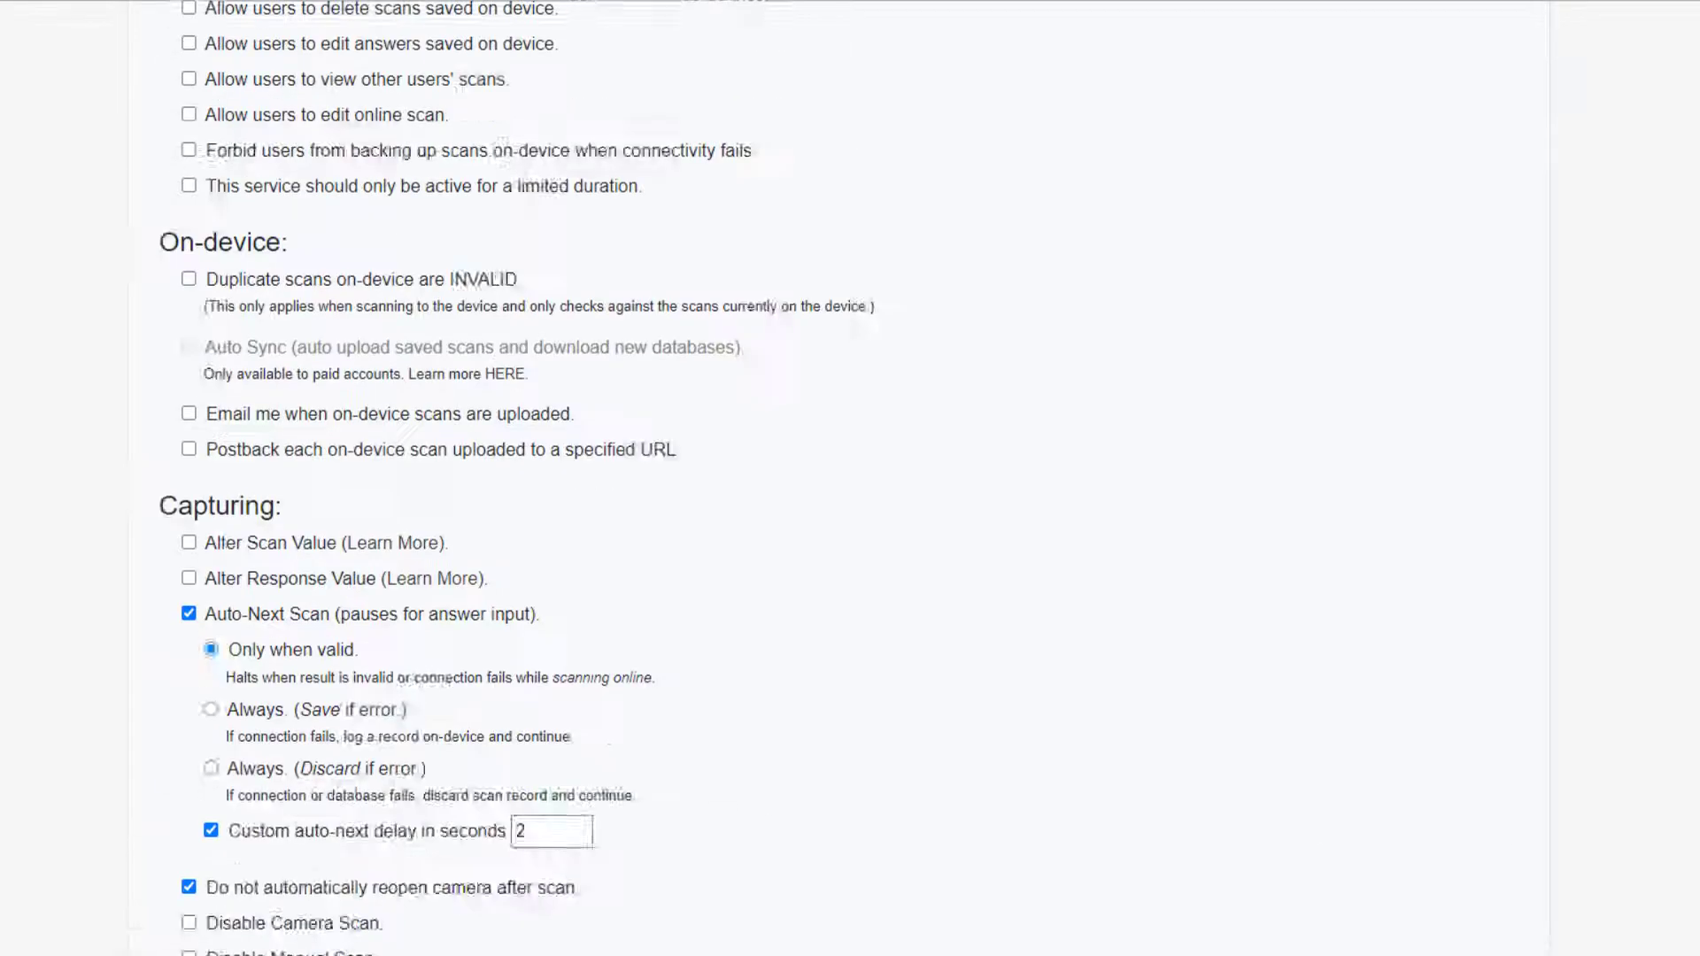
- Upload the logo png image as the account's custom logo in its branding settings
{"action": "left_click", "coordinate": [1528, 37]}
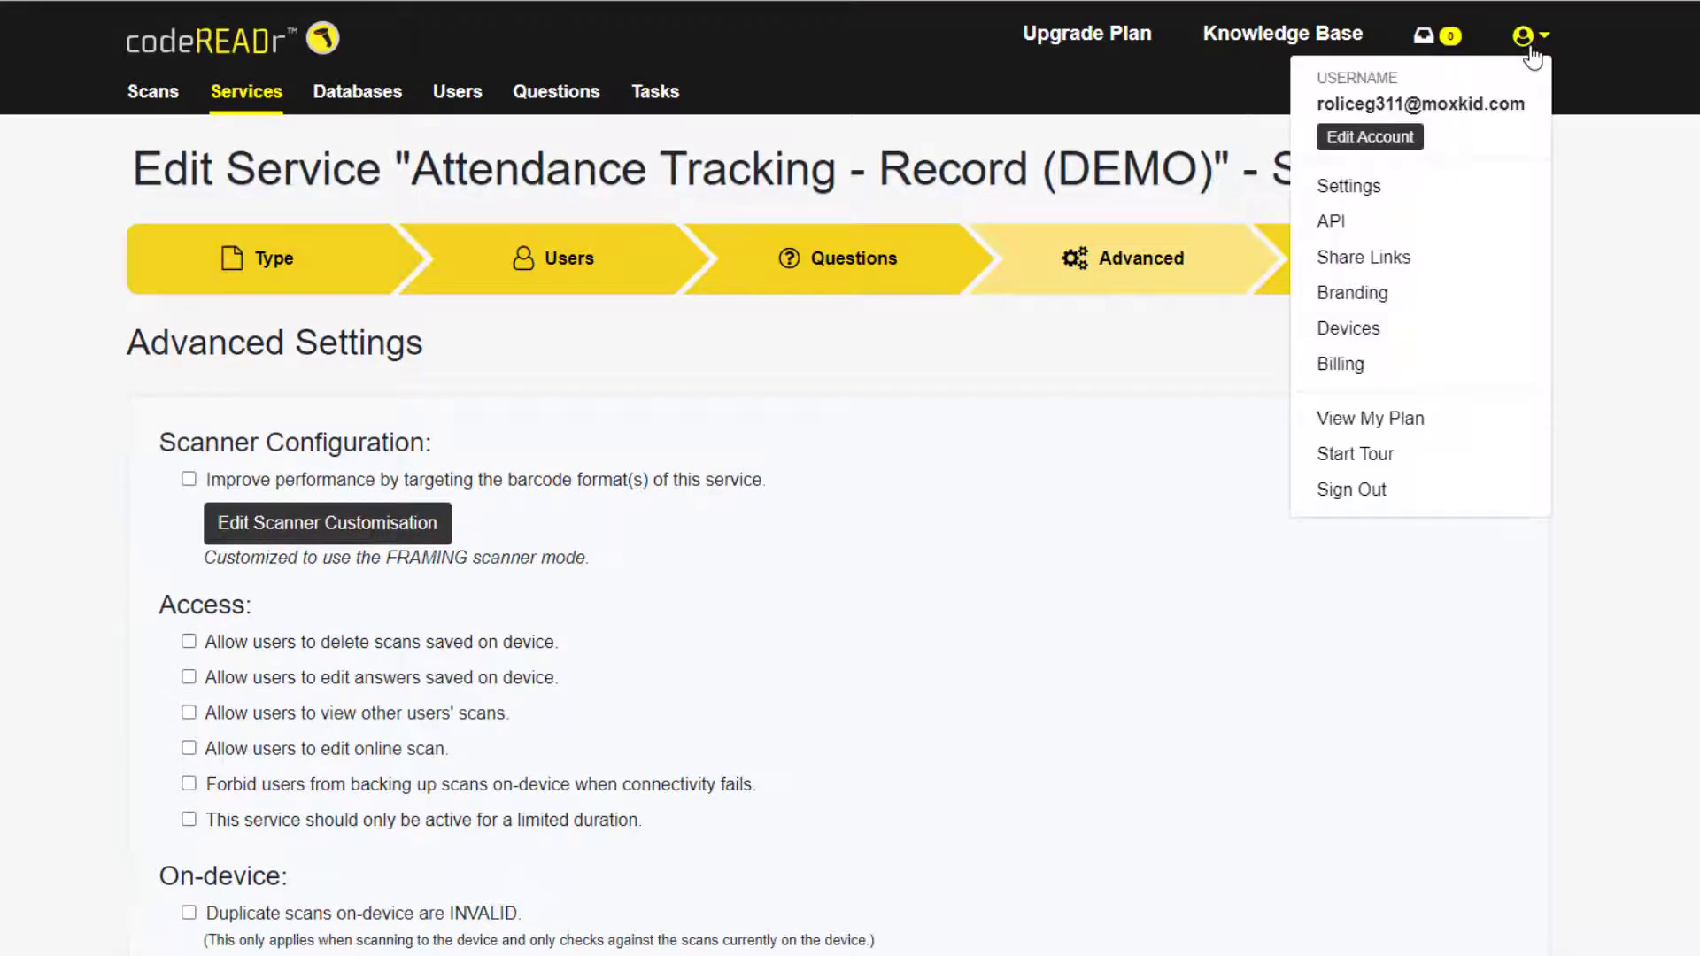
{"action": "left_click", "coordinate": [1417, 294]}
{"action": "left_click", "coordinate": [241, 460]}
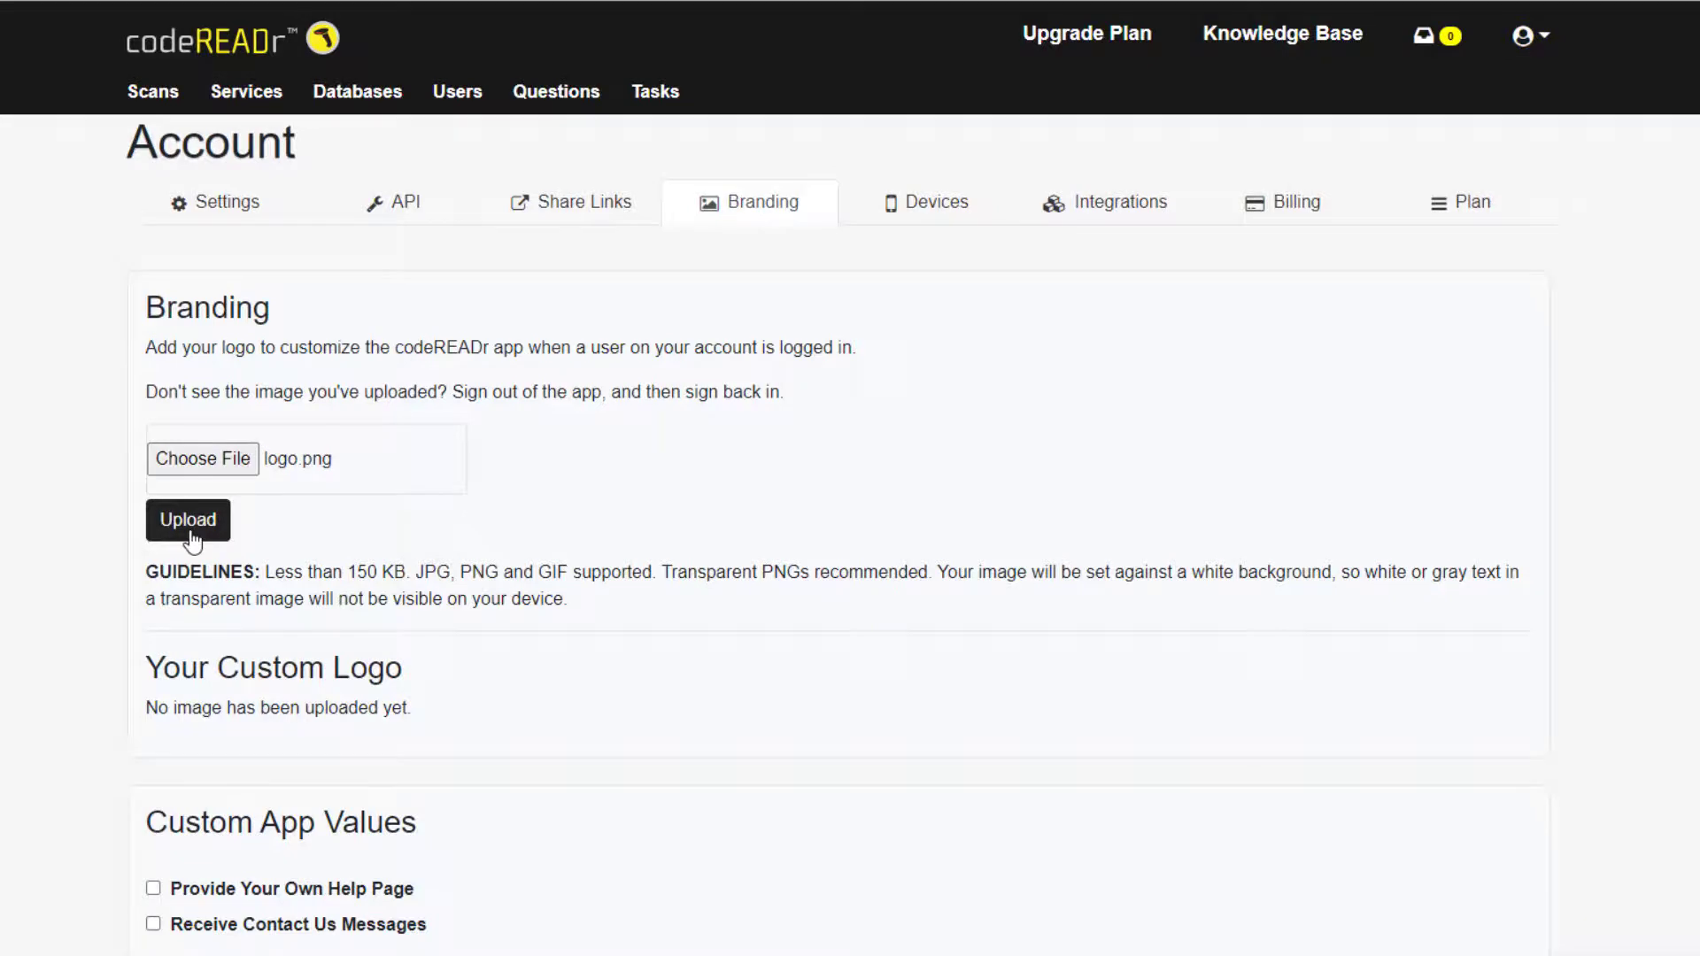
{"action": "left_click", "coordinate": [190, 531]}
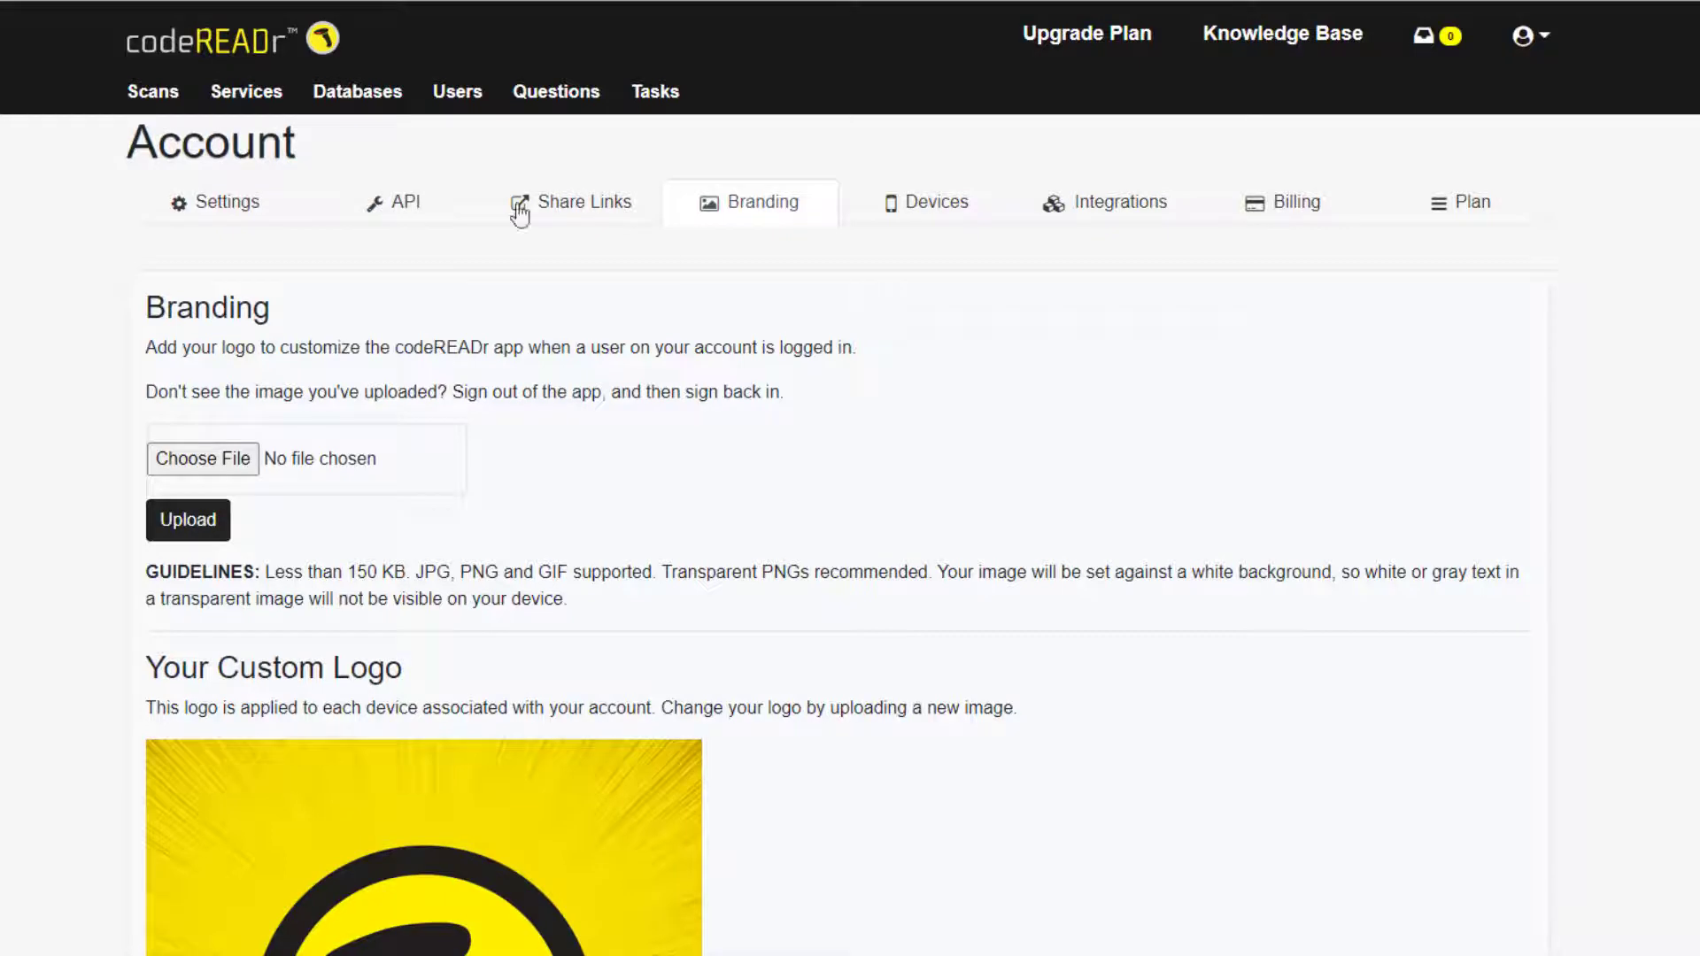
- Open the Attendance DB DEMO database and look through its barcode values and their responses
{"action": "left_click", "coordinate": [361, 98]}
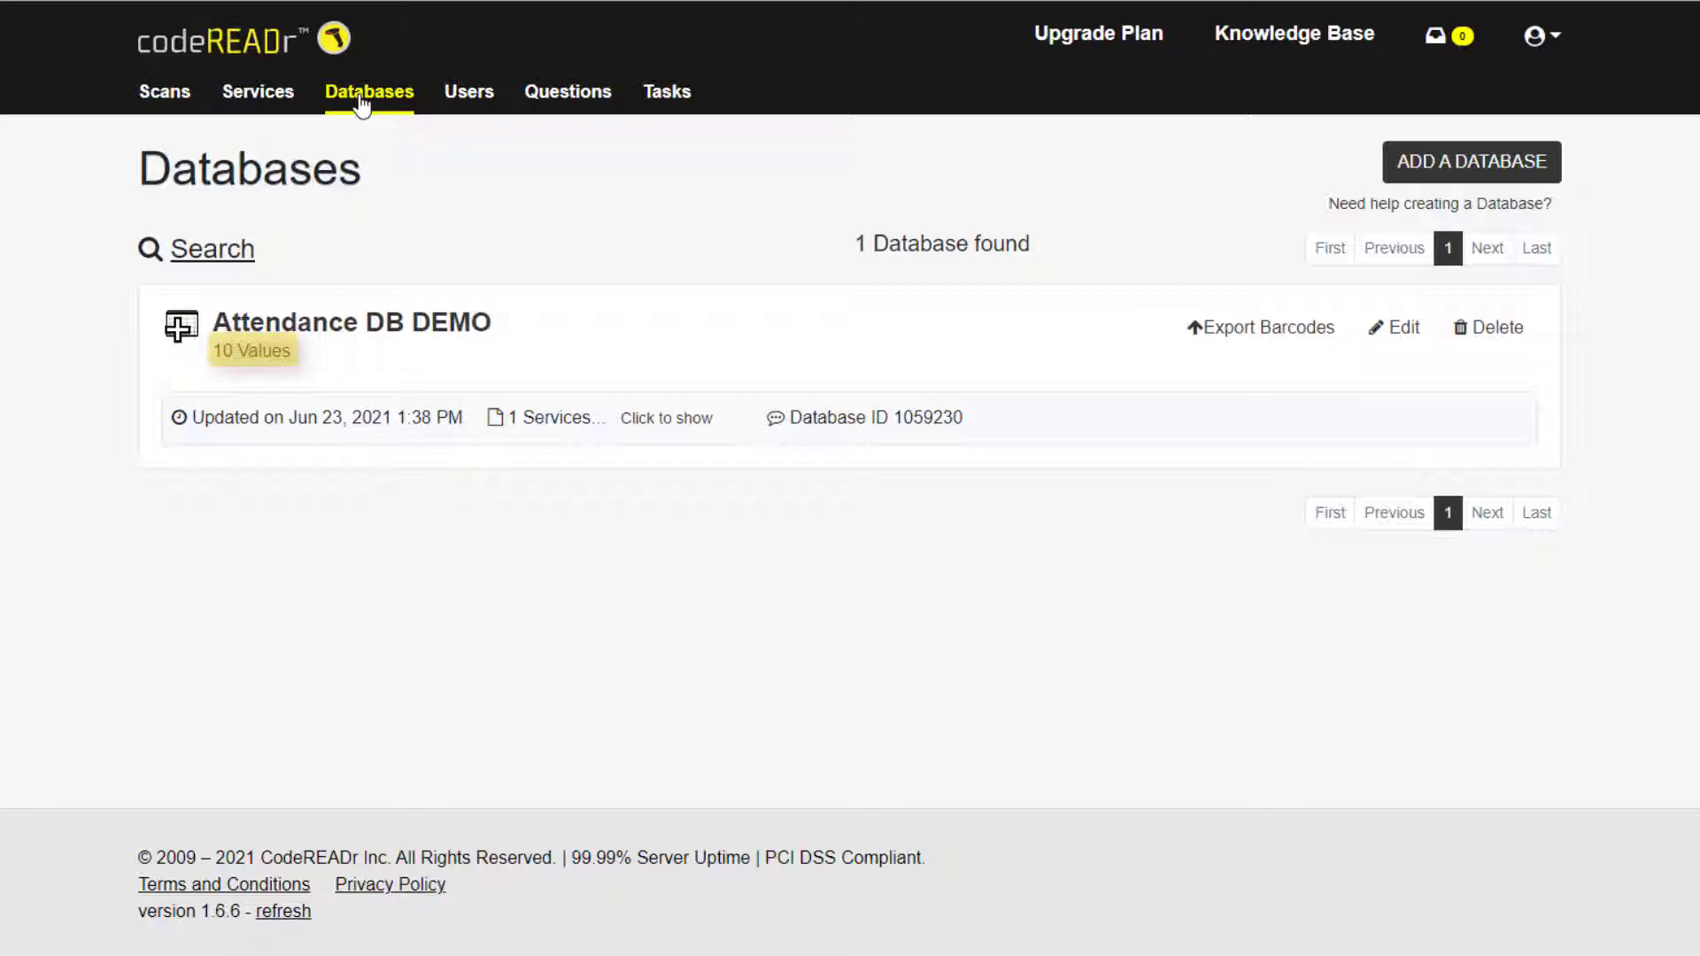
{"action": "left_click", "coordinate": [359, 324]}
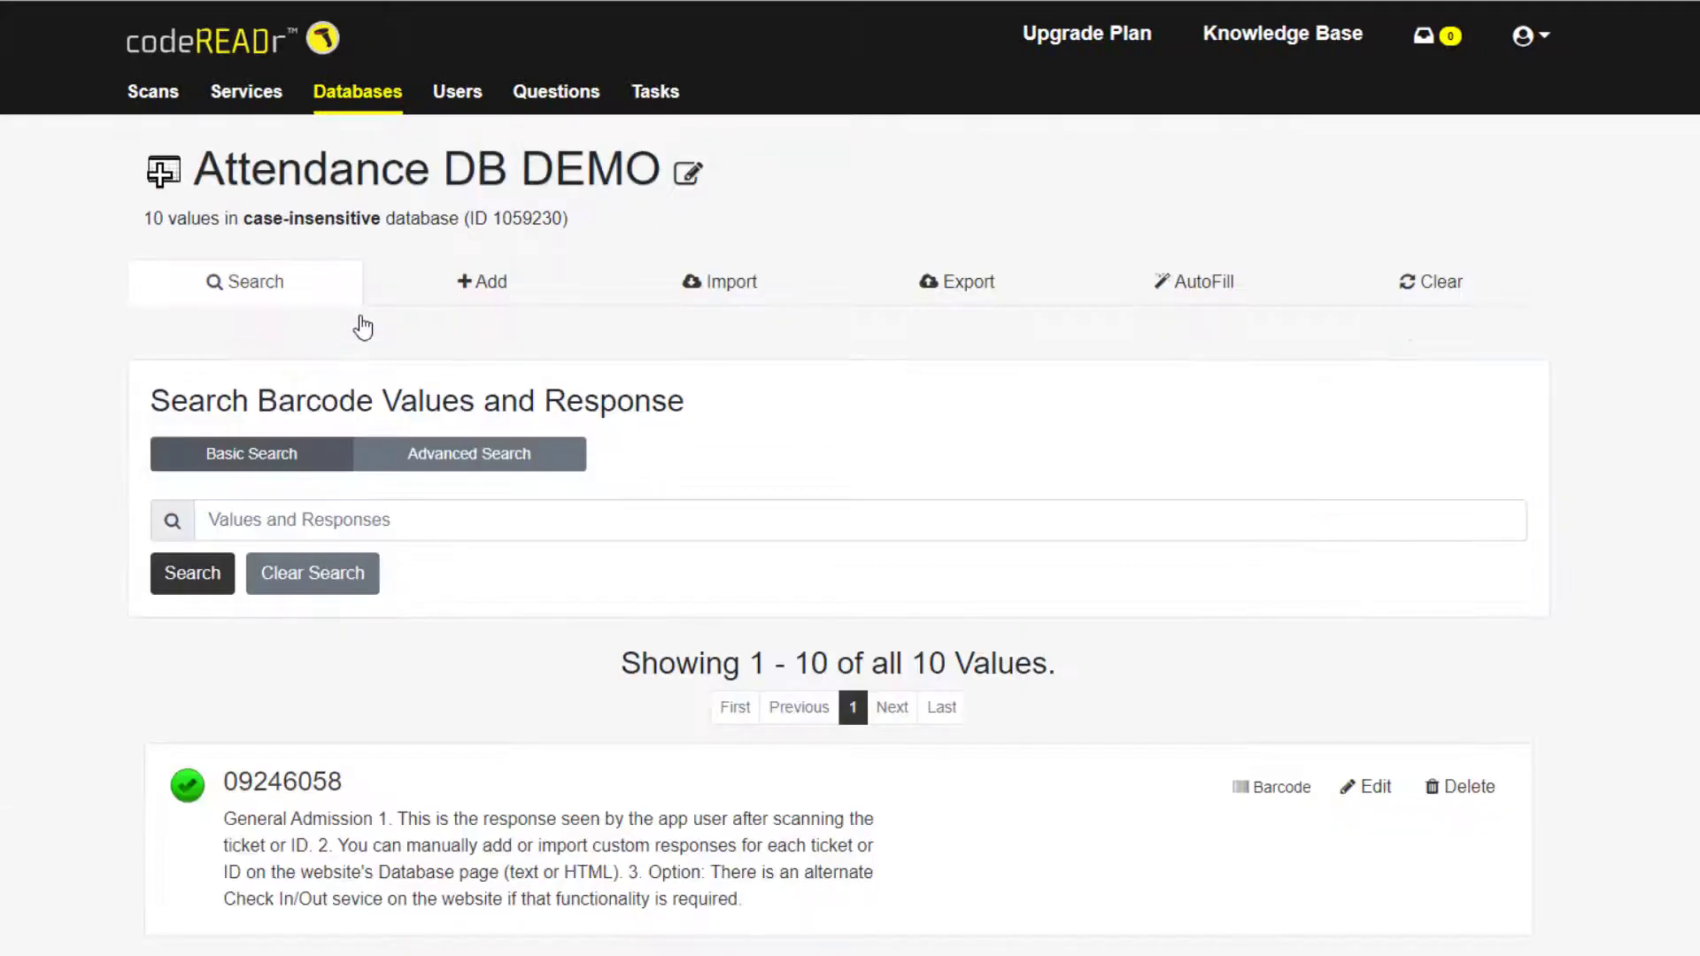
{"action": "scroll", "coordinate": [850, 478], "scroll_direction": "down", "scroll_amount": 15}
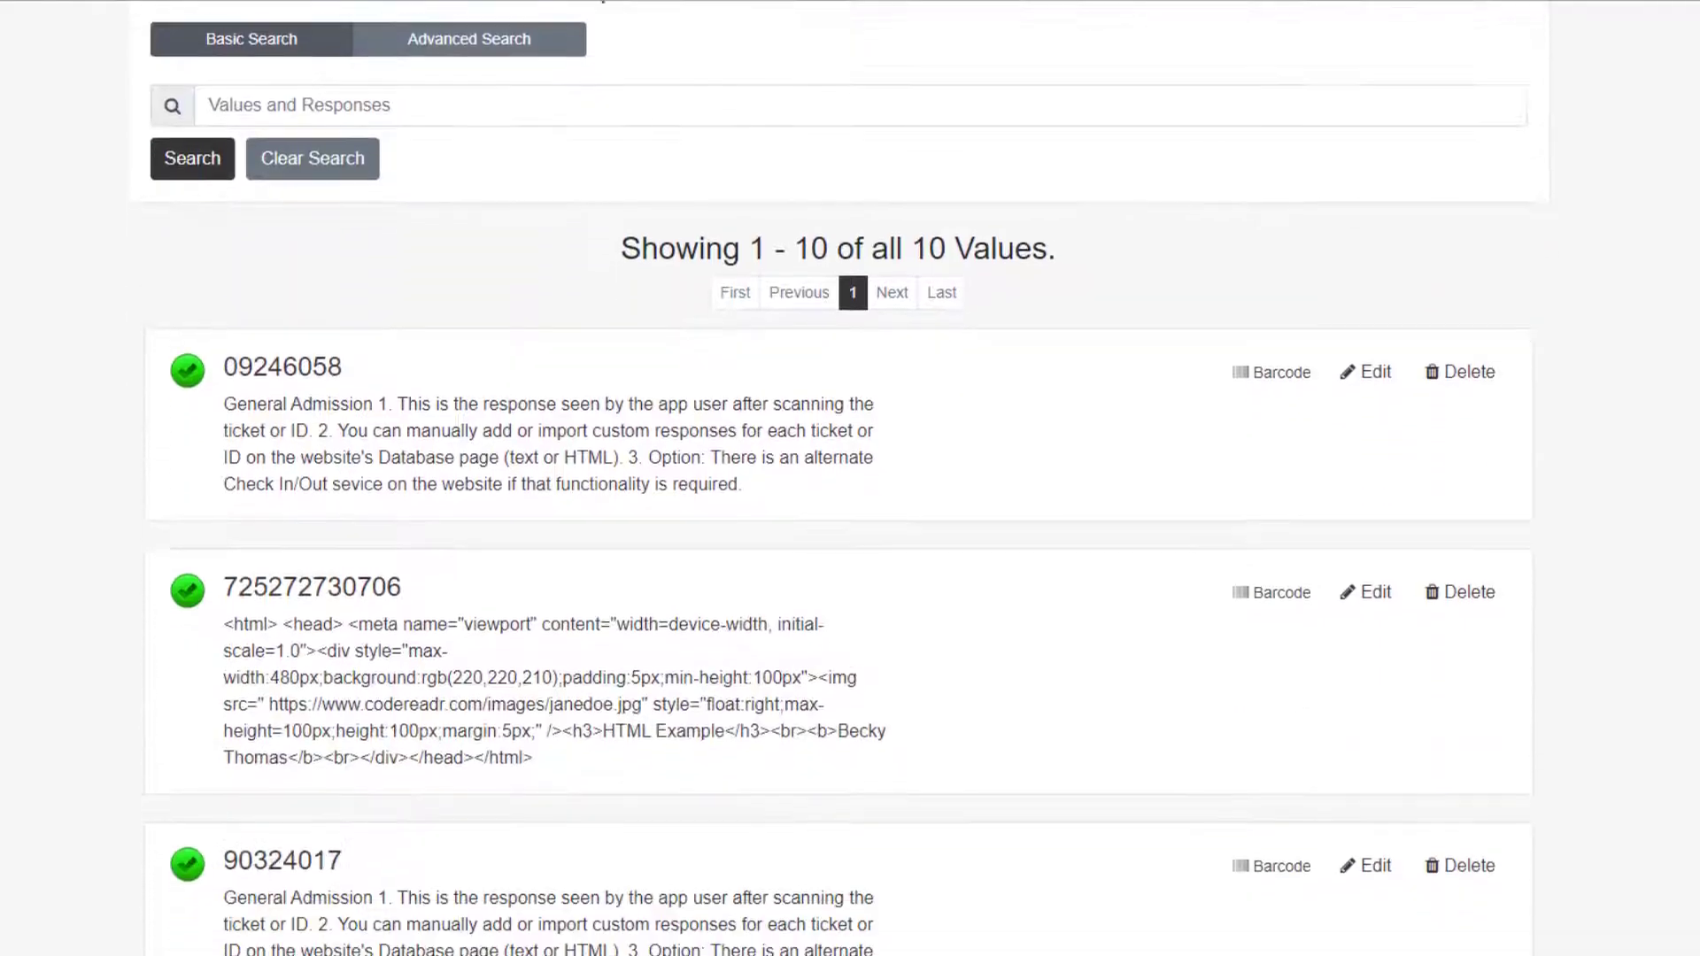
{"action": "scroll", "coordinate": [850, 478], "scroll_direction": "down", "scroll_amount": 8}
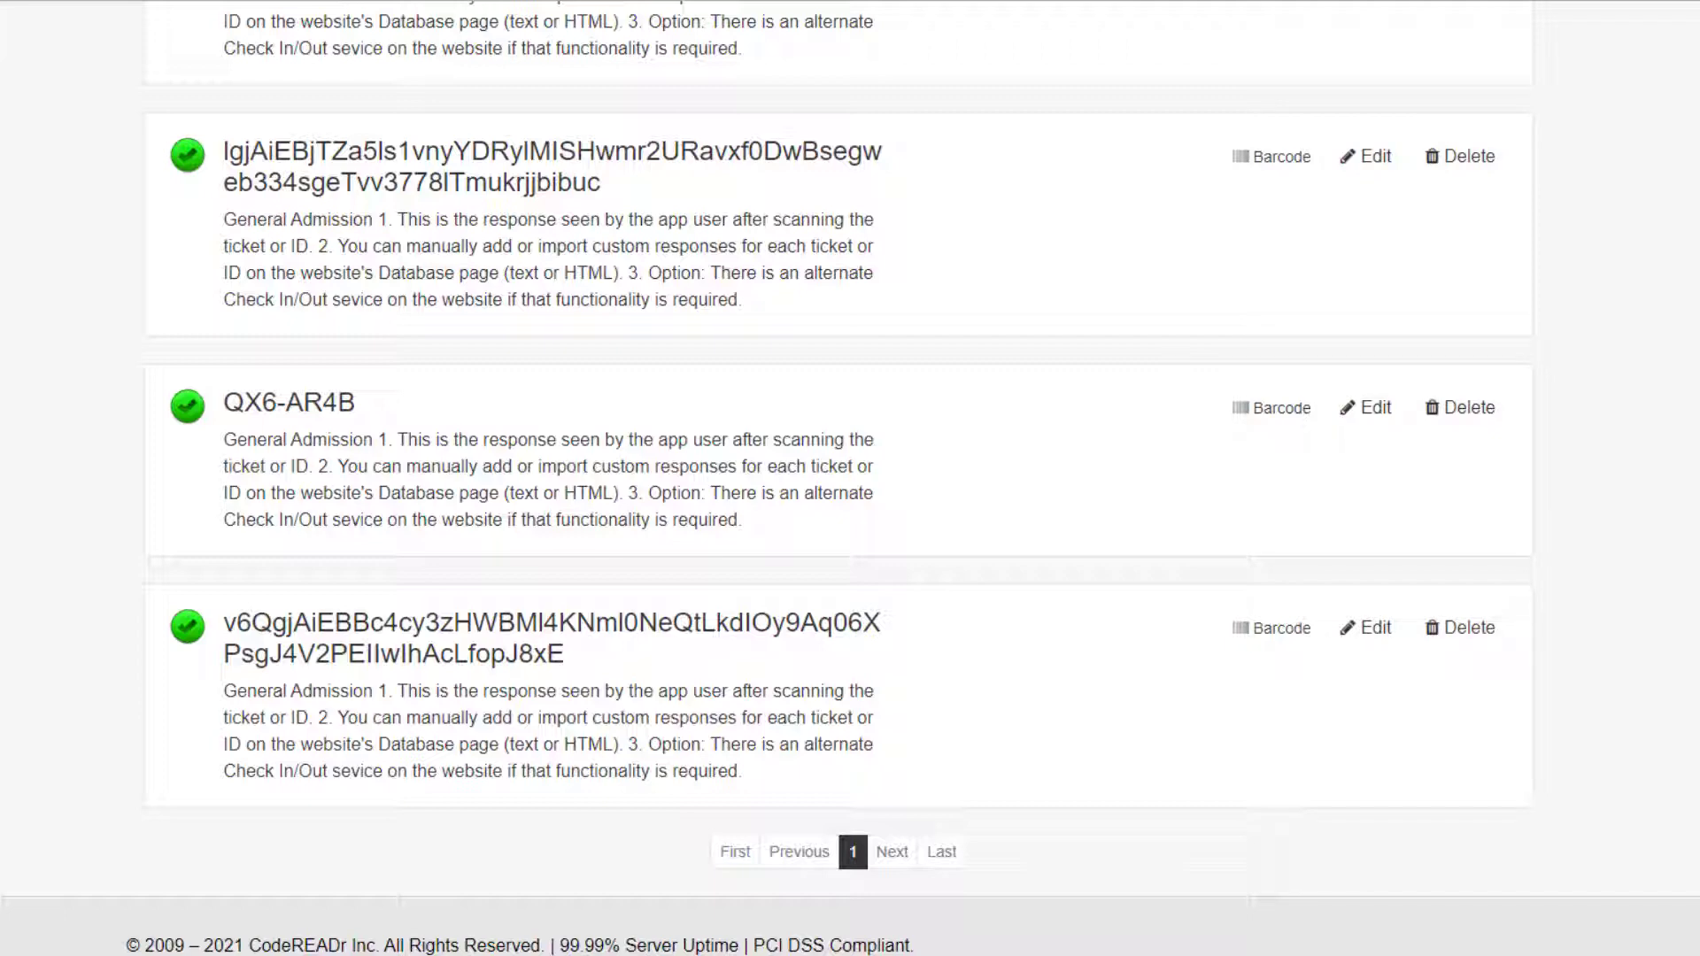
{"action": "scroll", "coordinate": [850, 478], "scroll_direction": "up", "scroll_amount": 15}
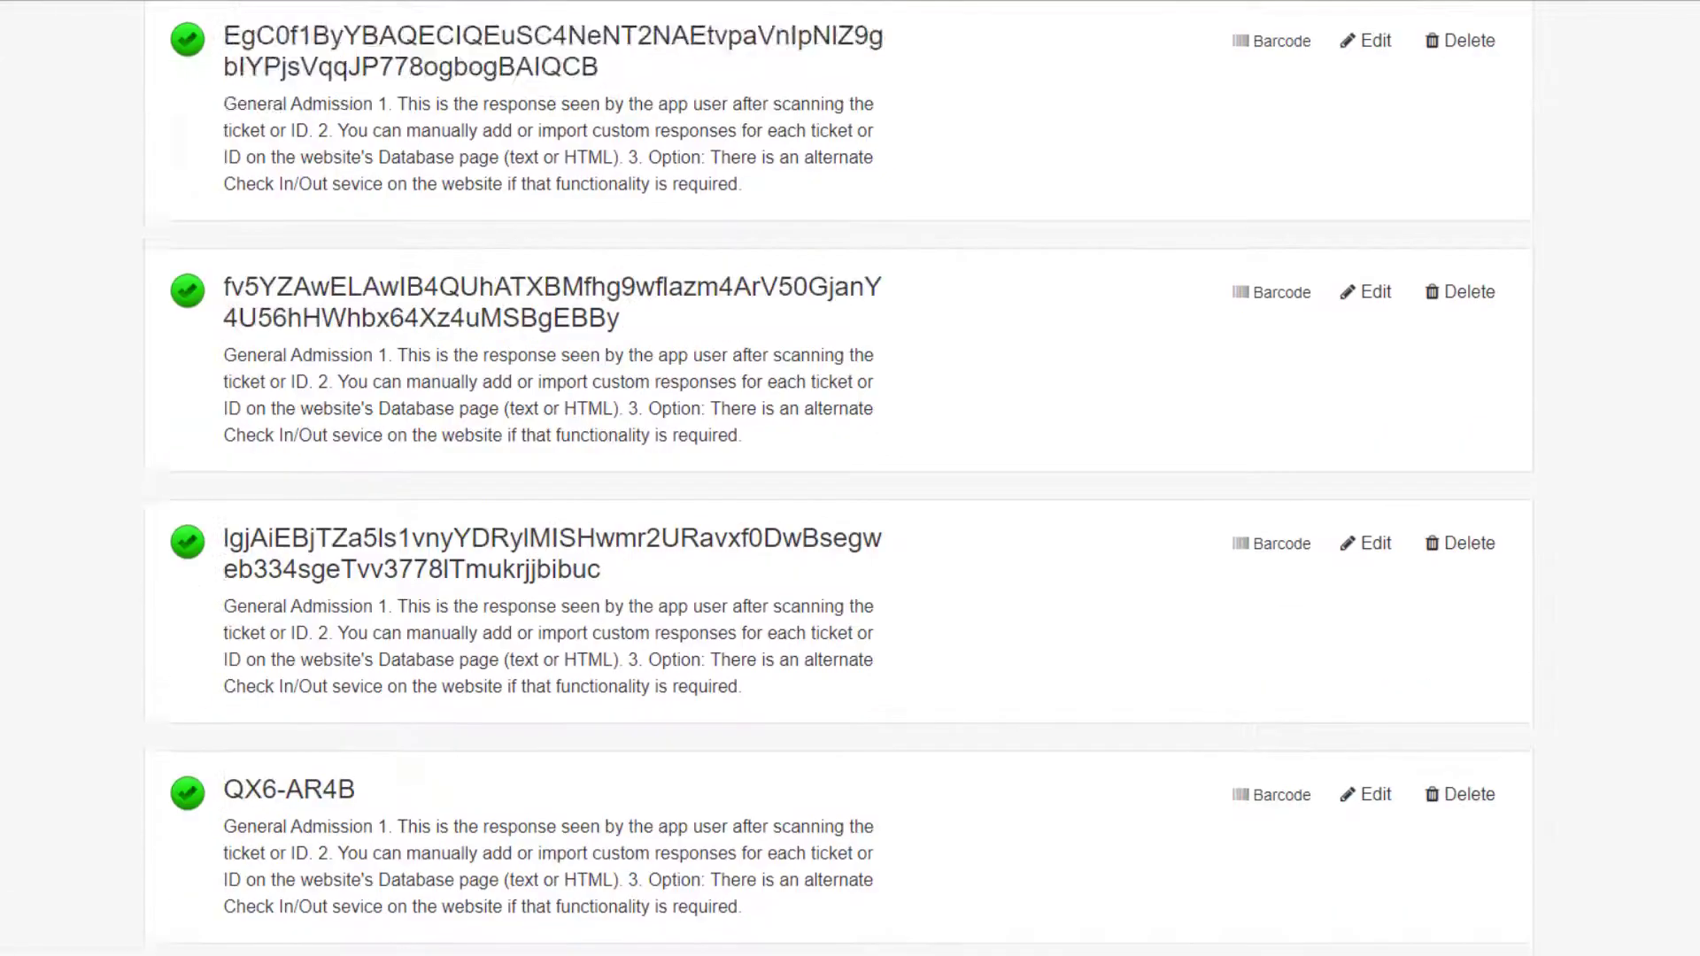
{"action": "scroll", "coordinate": [850, 478], "scroll_direction": "up", "scroll_amount": 8}
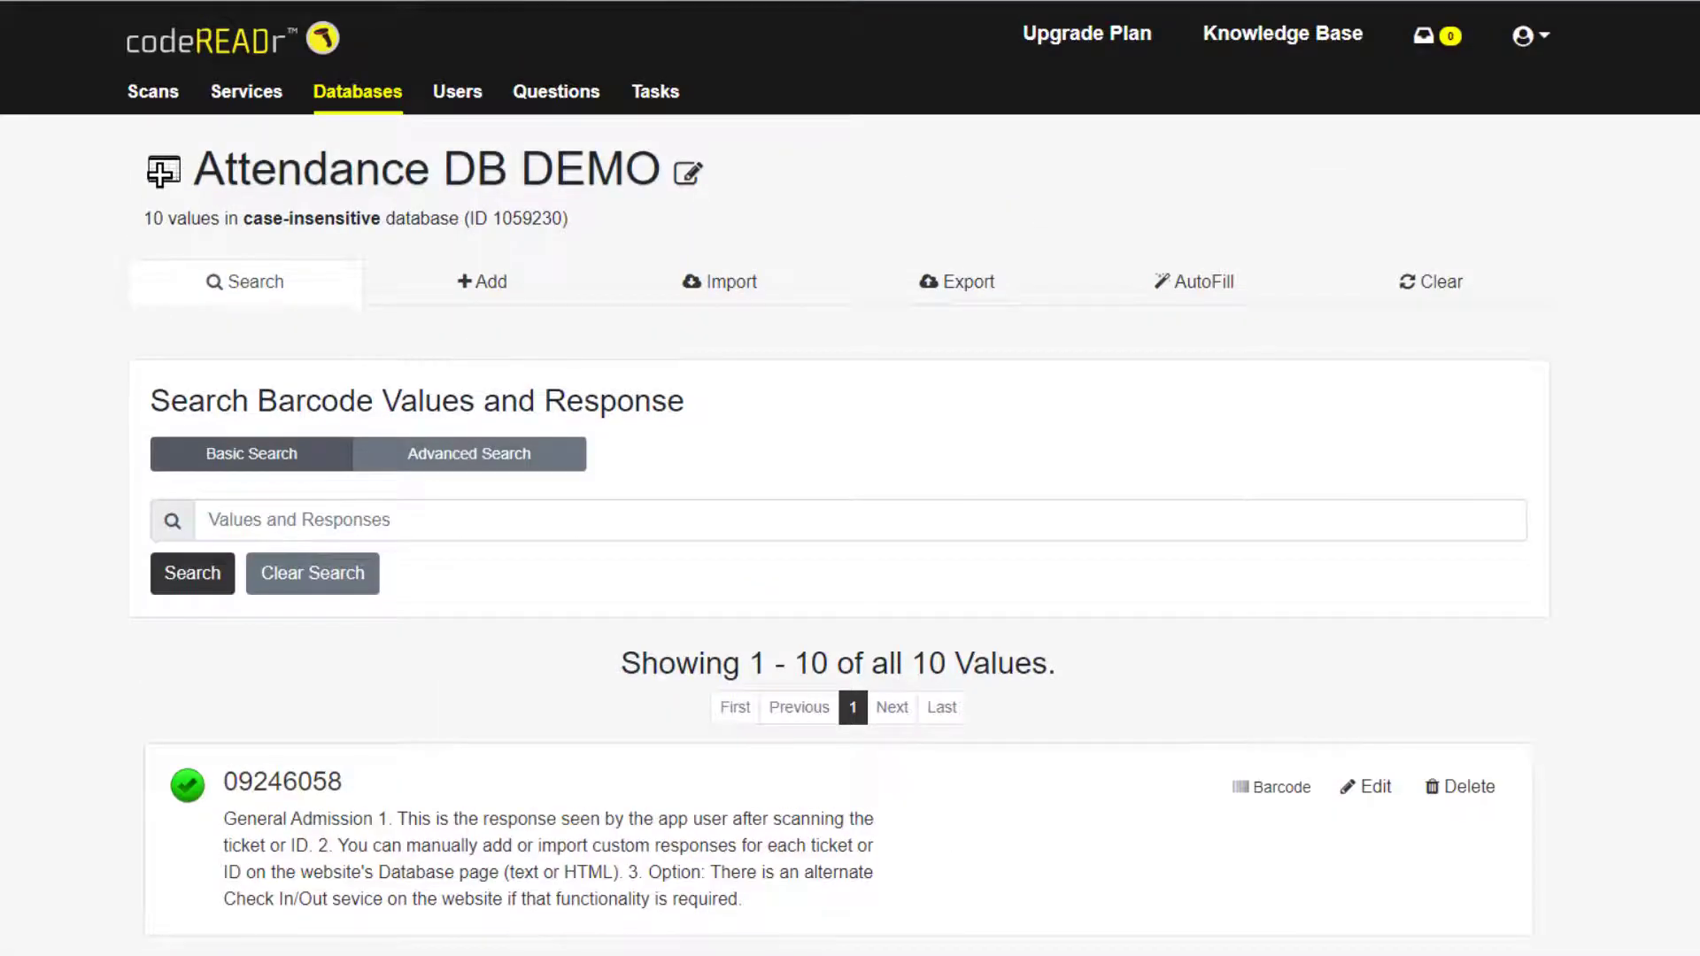
- Toggle the Disable database "Lookup" option in the advanced settings of the Attendance Tracking - Validate (DEMO) service
{"action": "left_click", "coordinate": [269, 105]}
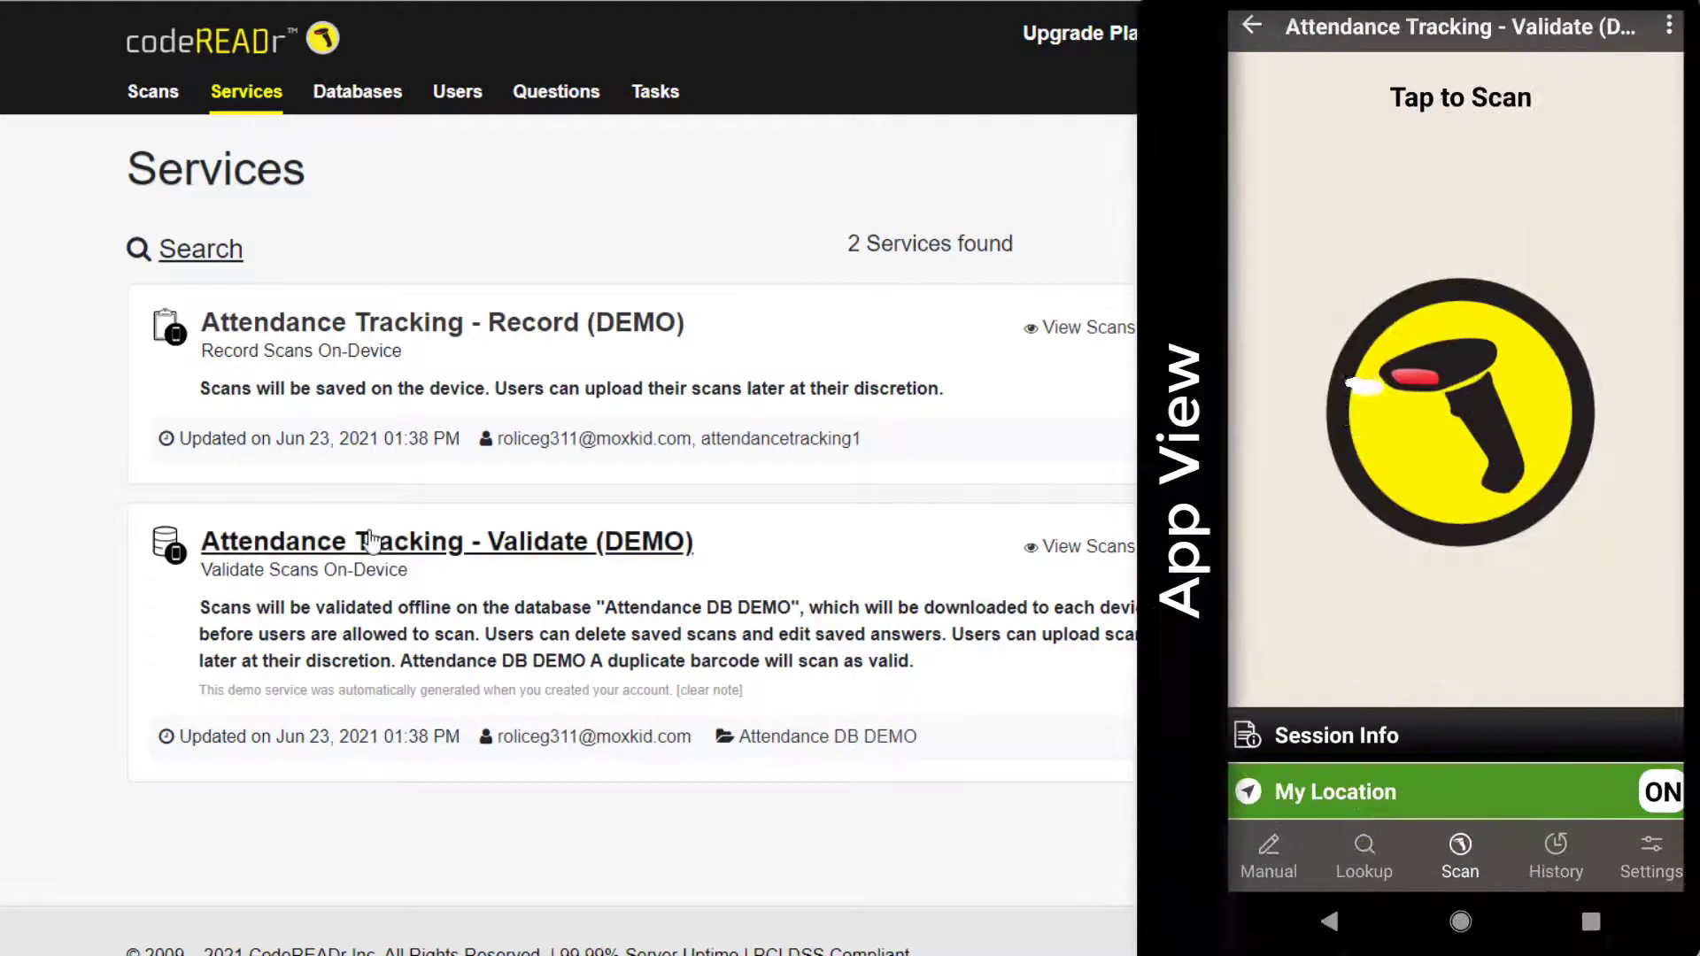
{"action": "left_click", "coordinate": [370, 540]}
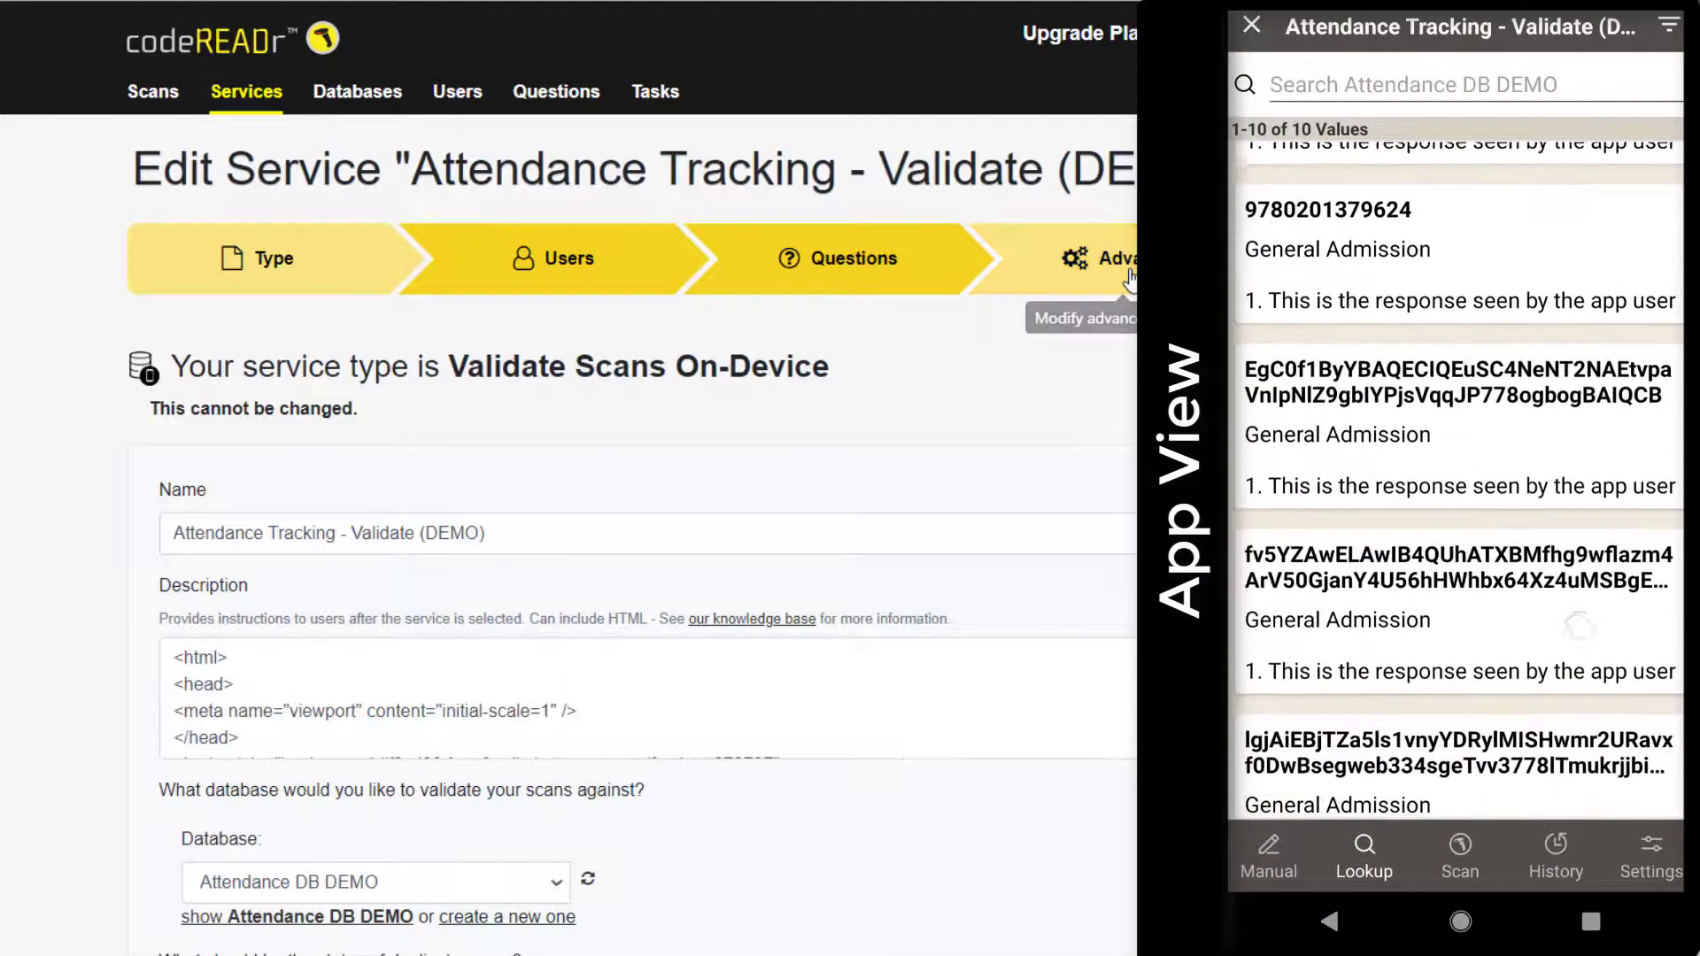
{"action": "left_click", "coordinate": [1130, 280]}
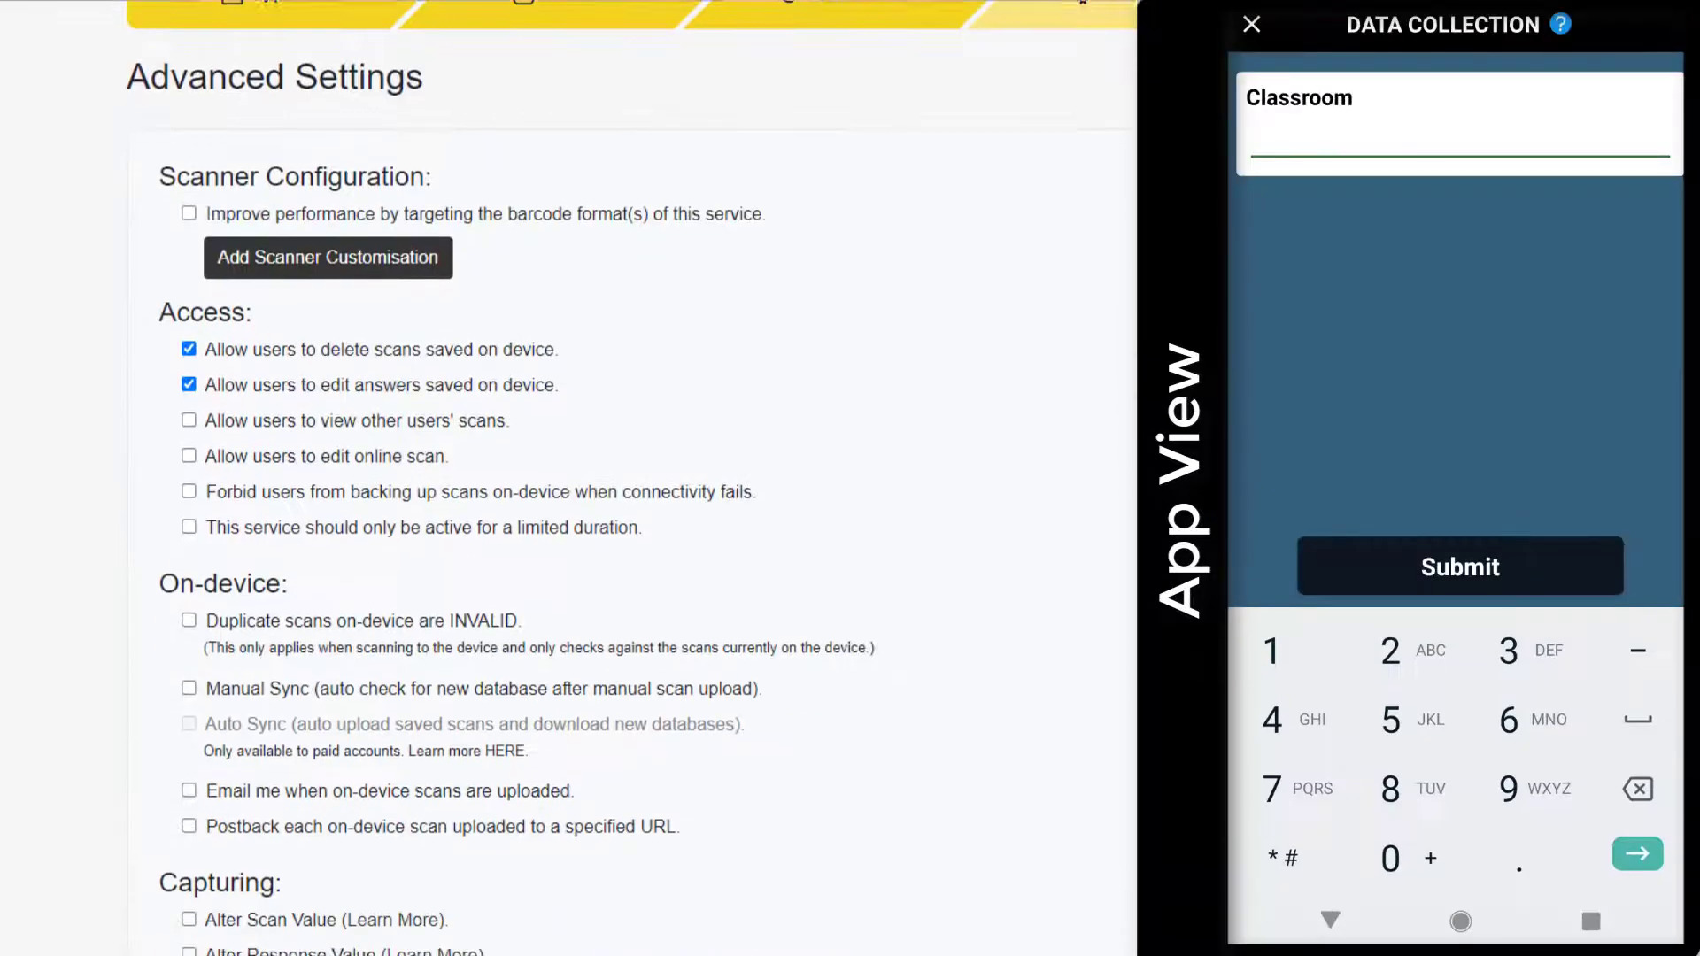
{"action": "scroll", "coordinate": [295, 602], "scroll_direction": "down", "scroll_amount": 5}
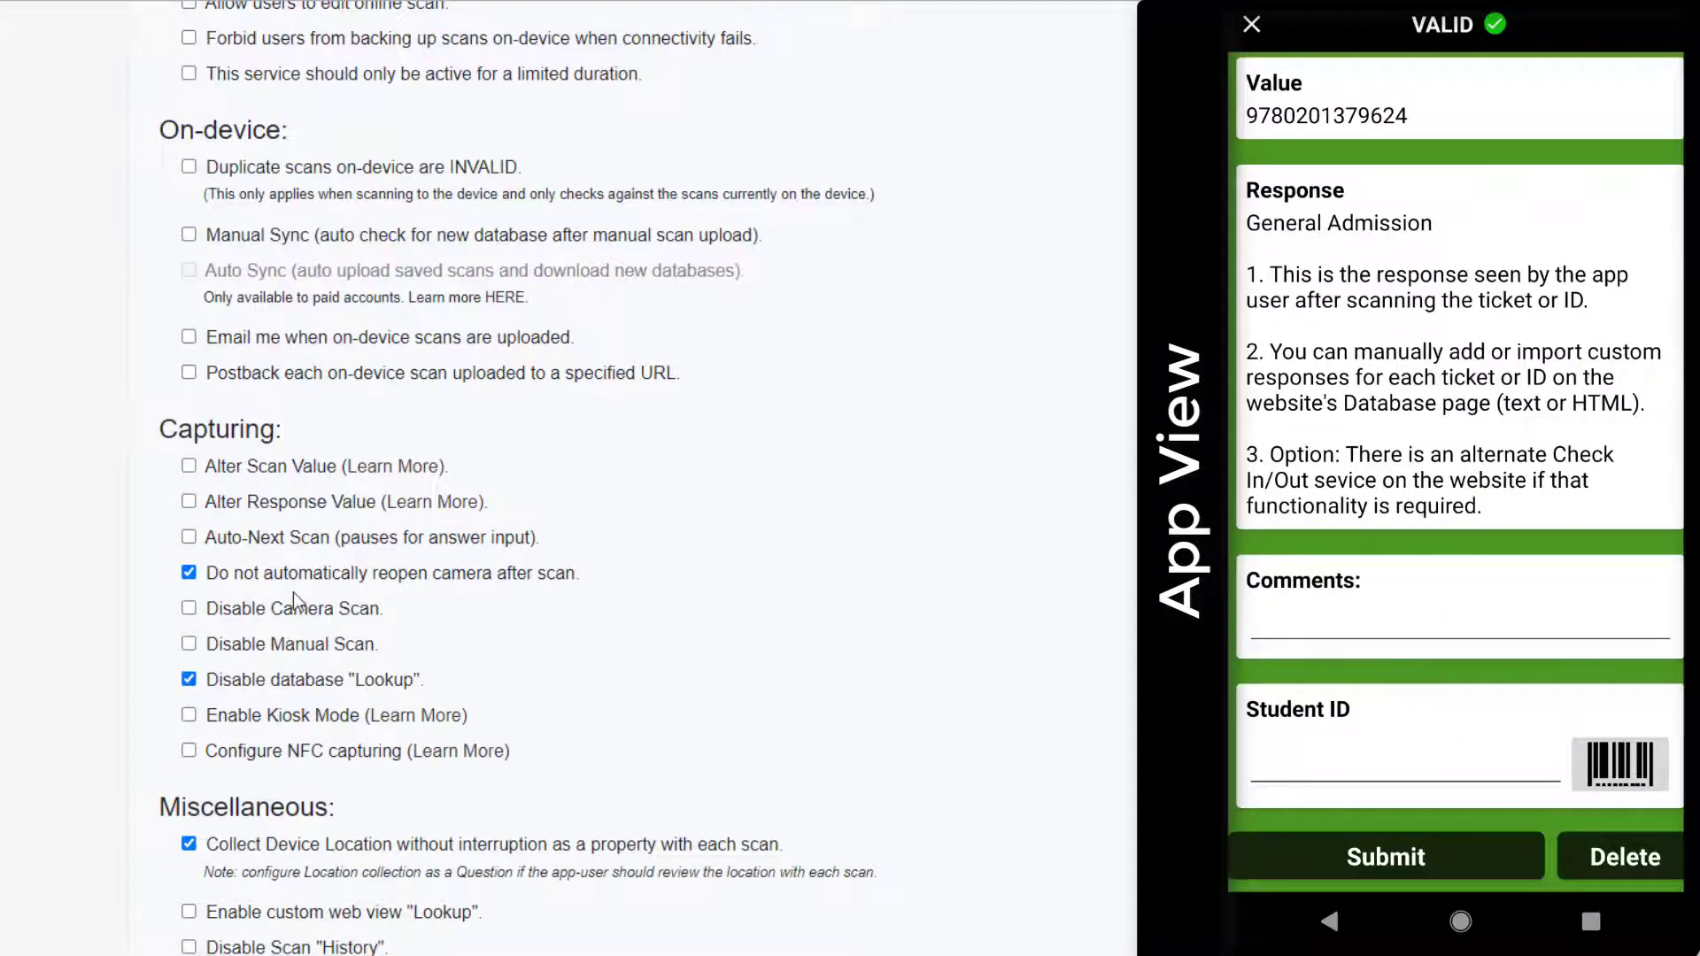
{"action": "left_click", "coordinate": [185, 684]}
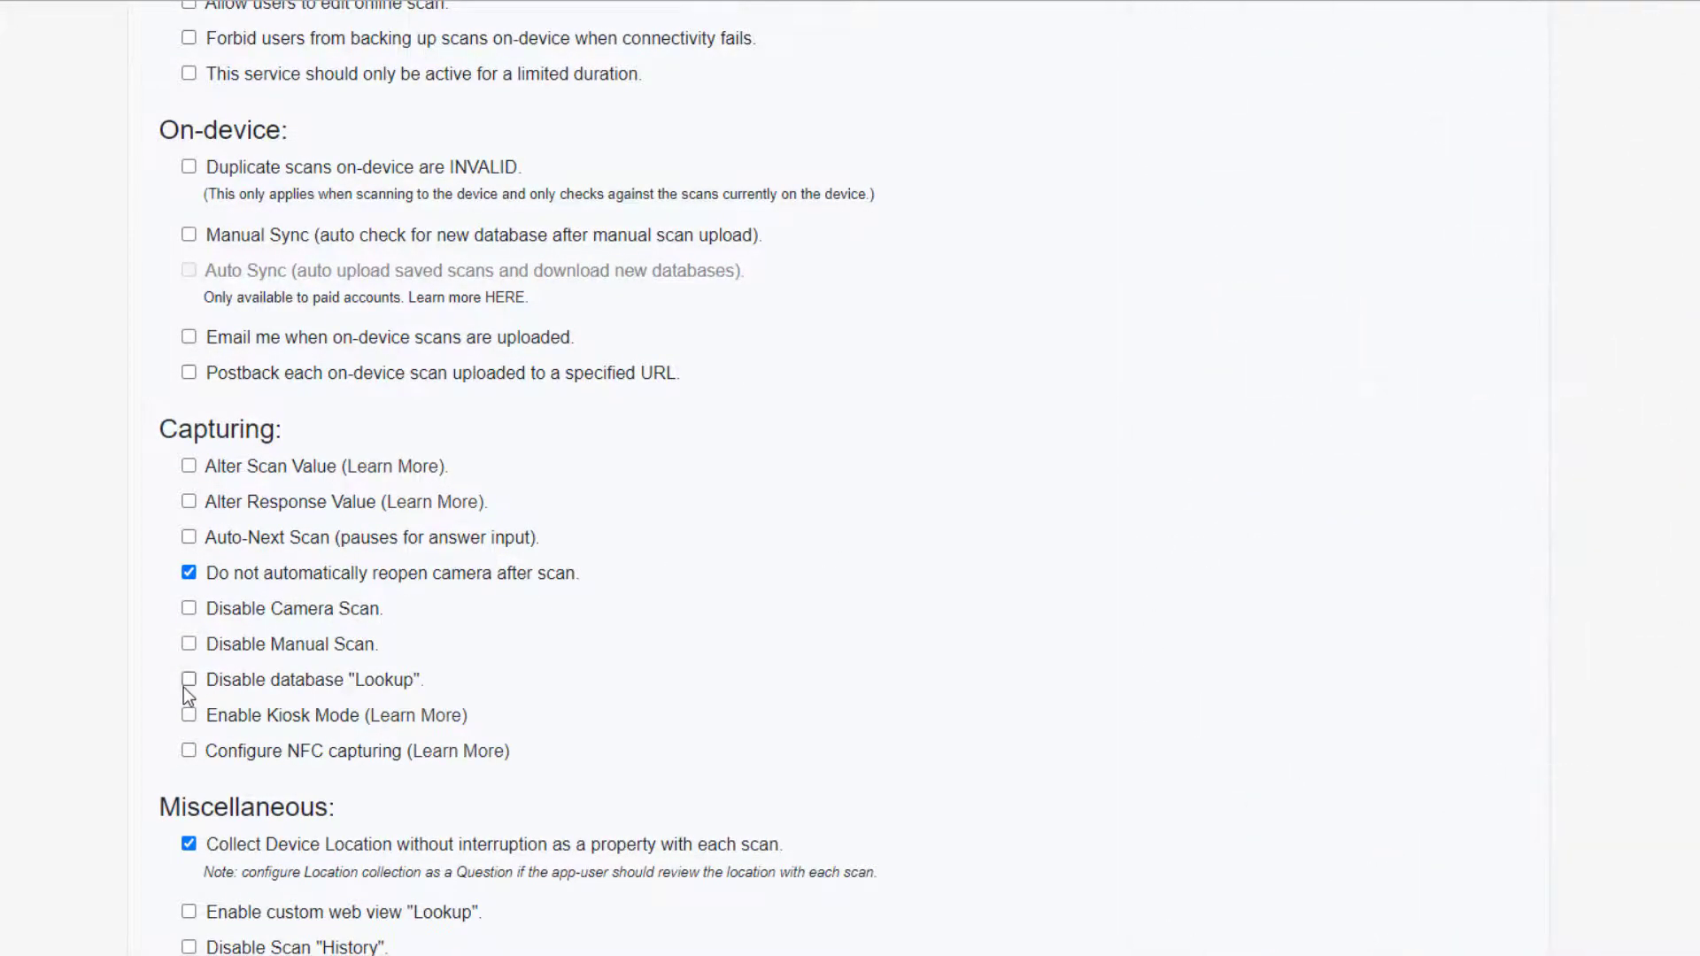
{"action": "left_click", "coordinate": [188, 680]}
{"action": "scroll", "coordinate": [850, 479], "scroll_direction": "up", "scroll_amount": 8}
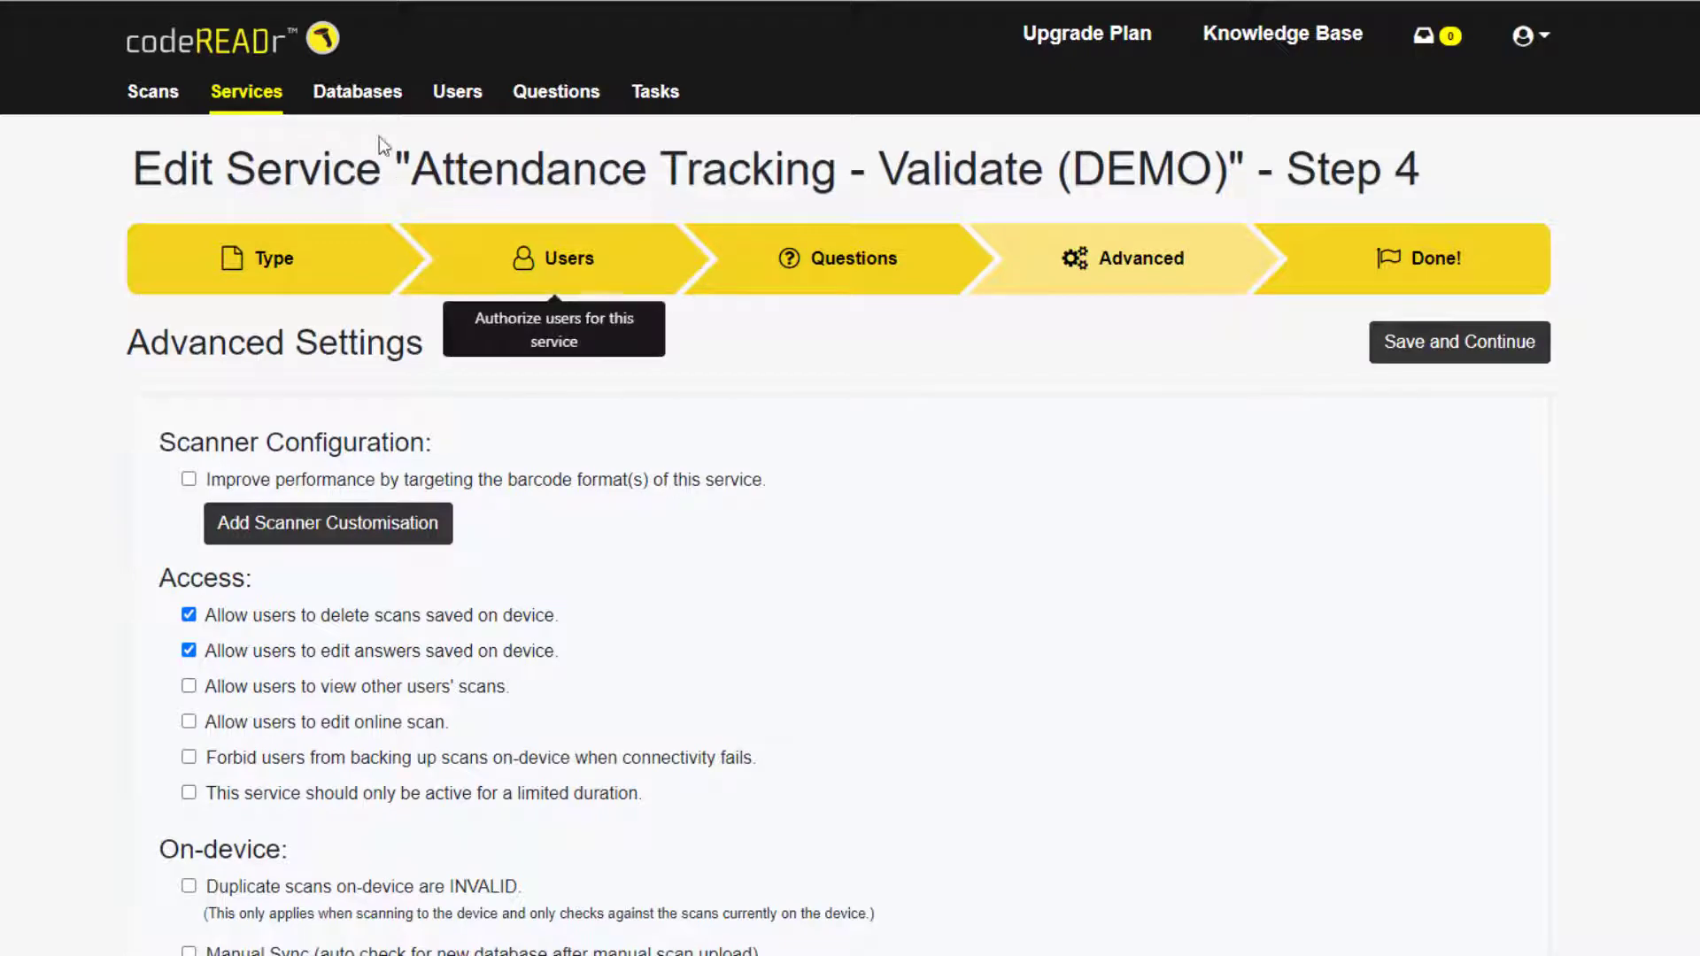
- Open the response of value 90324017 in the Attendance DB DEMO database for editing and preview that value's barcode
{"action": "left_click", "coordinate": [358, 98]}
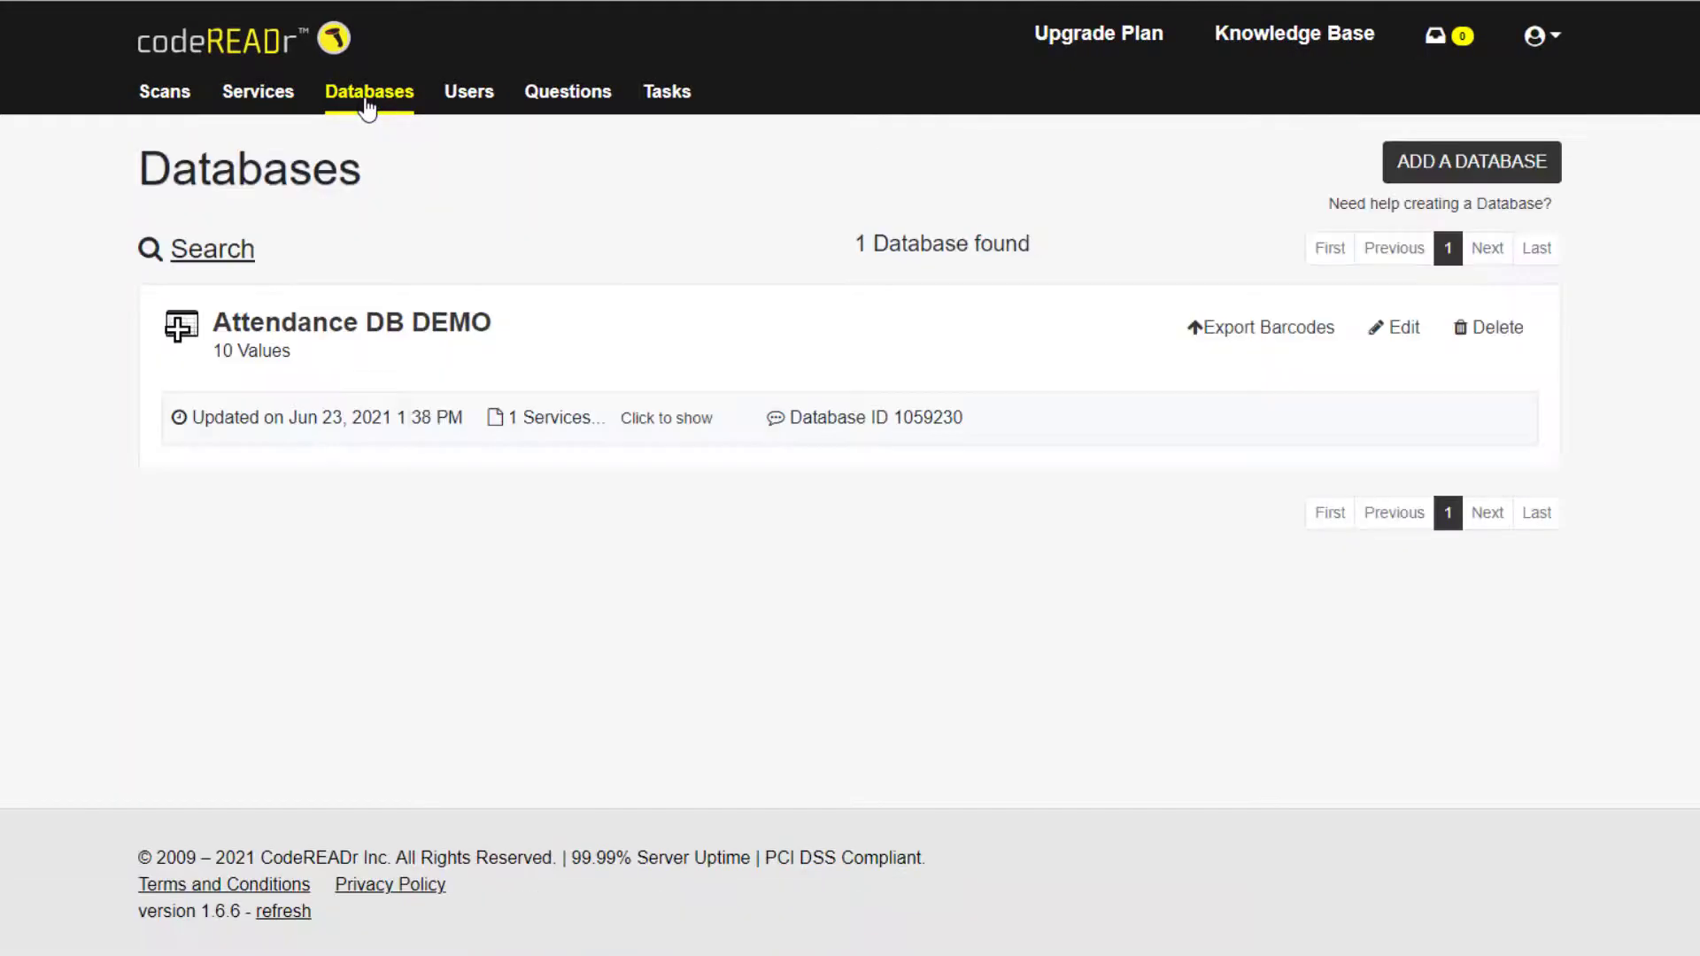
{"action": "left_click", "coordinate": [389, 328]}
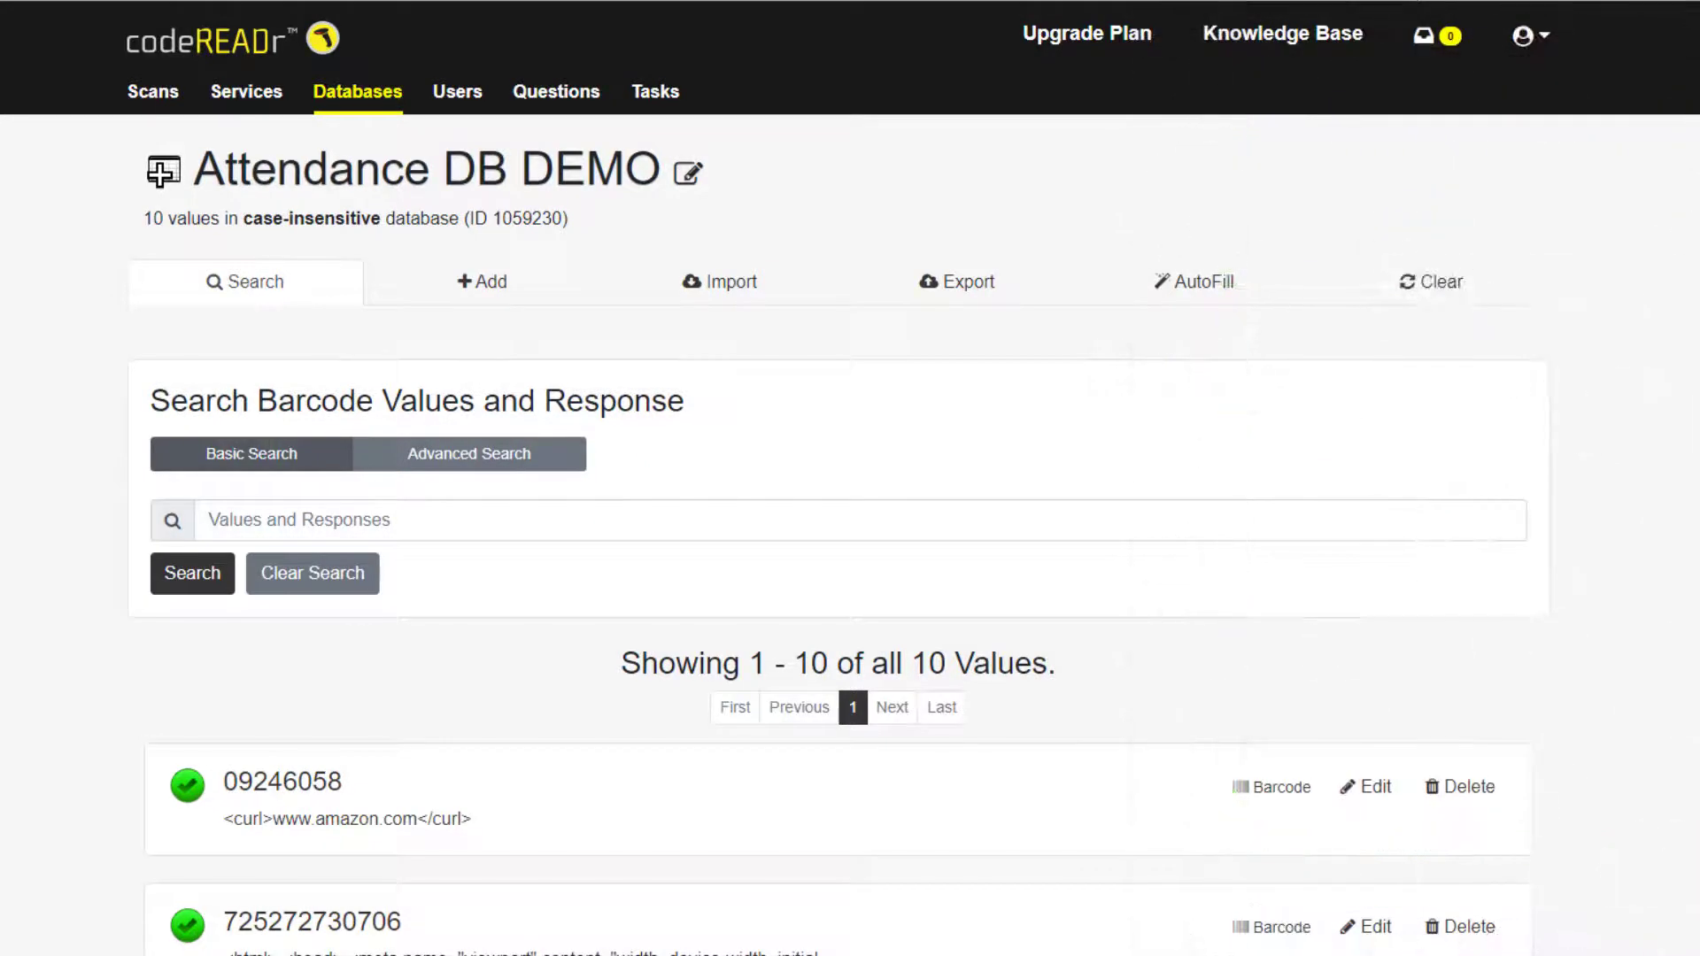
{"action": "scroll", "coordinate": [850, 478], "scroll_direction": "down", "scroll_amount": 10}
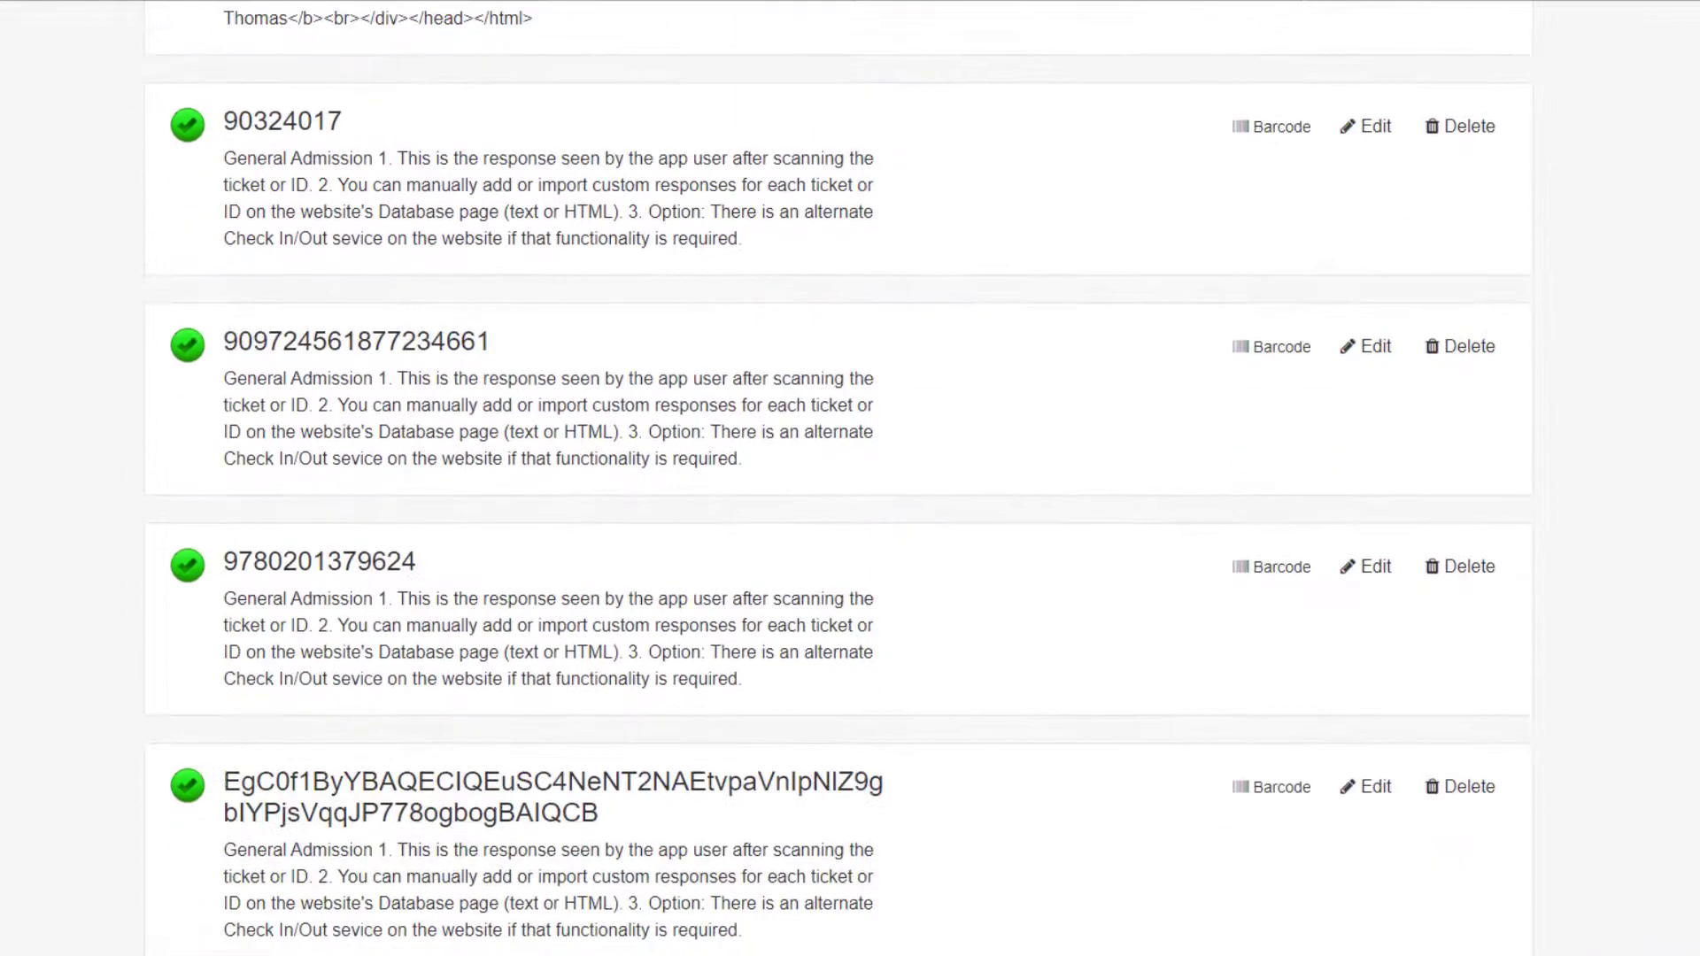
{"action": "left_click", "coordinate": [1345, 138]}
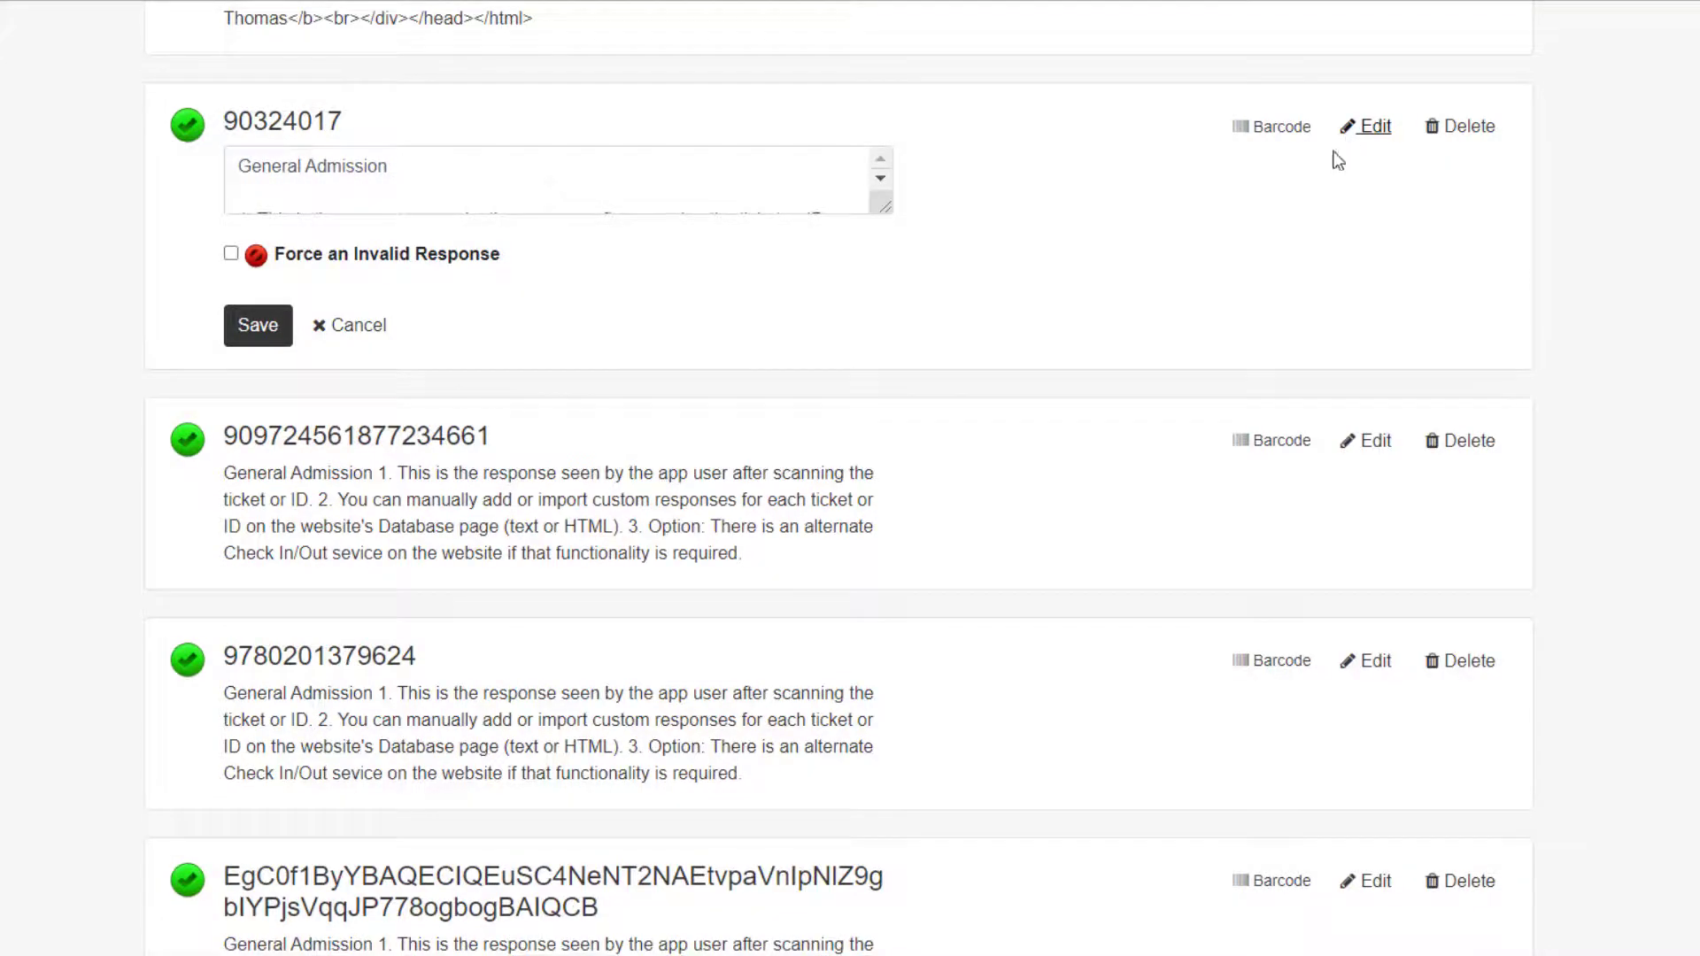
{"action": "left_click", "coordinate": [1284, 134]}
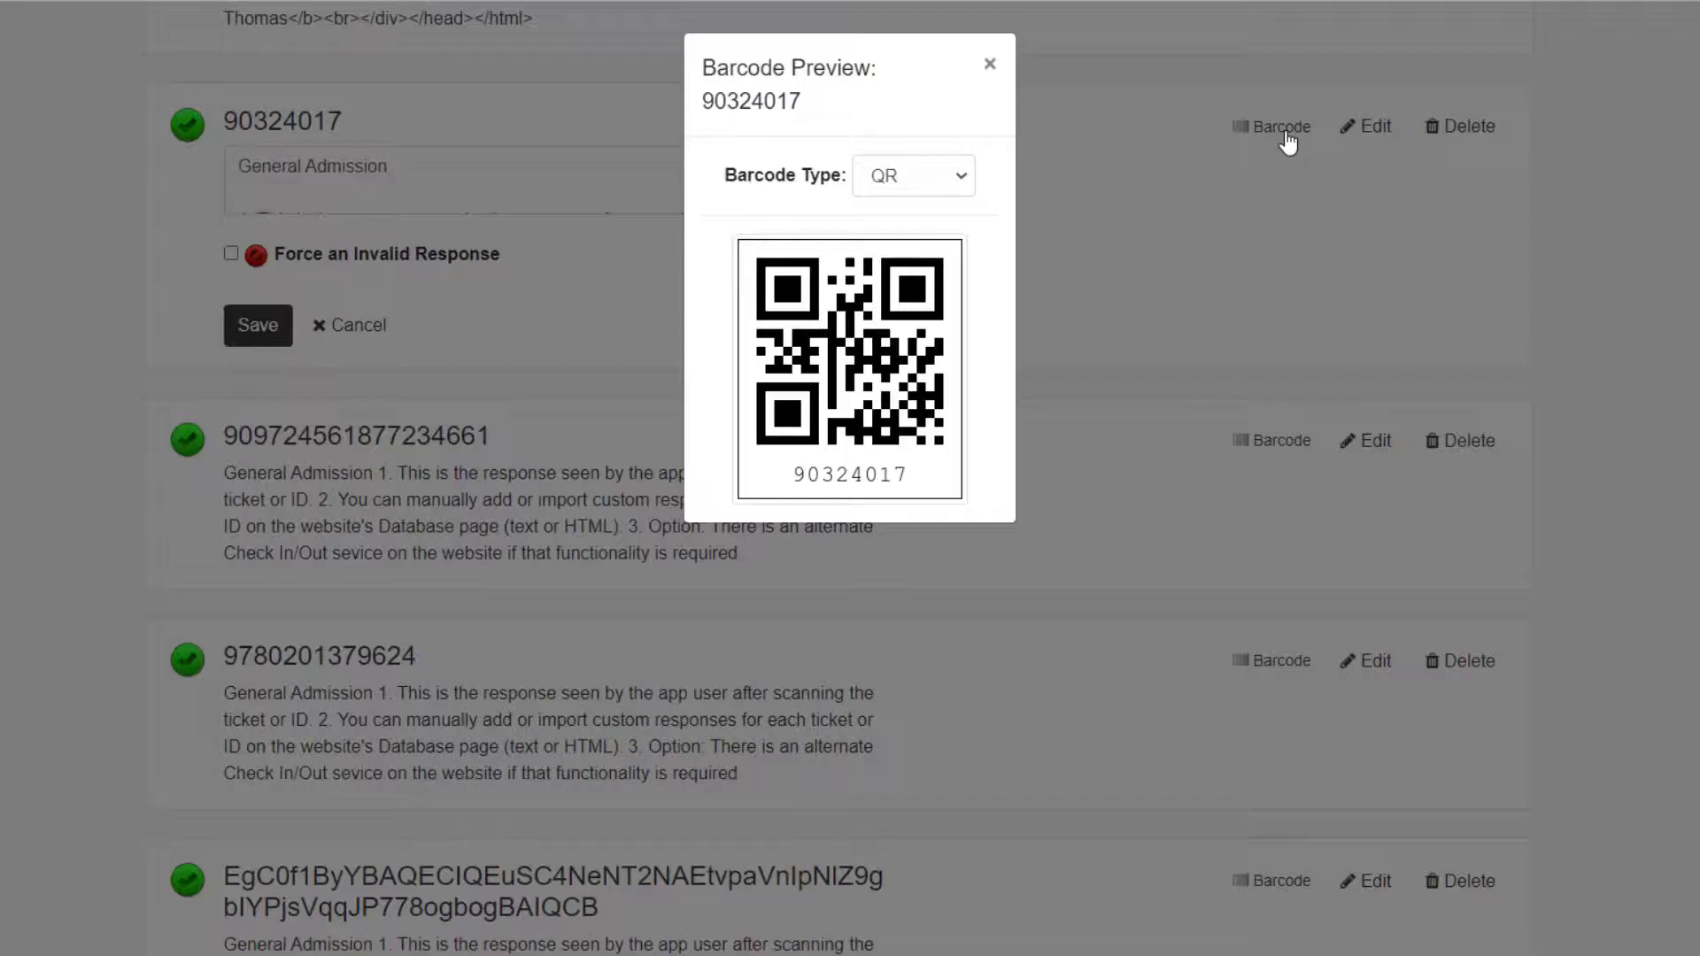
{"action": "left_click", "coordinate": [1287, 142]}
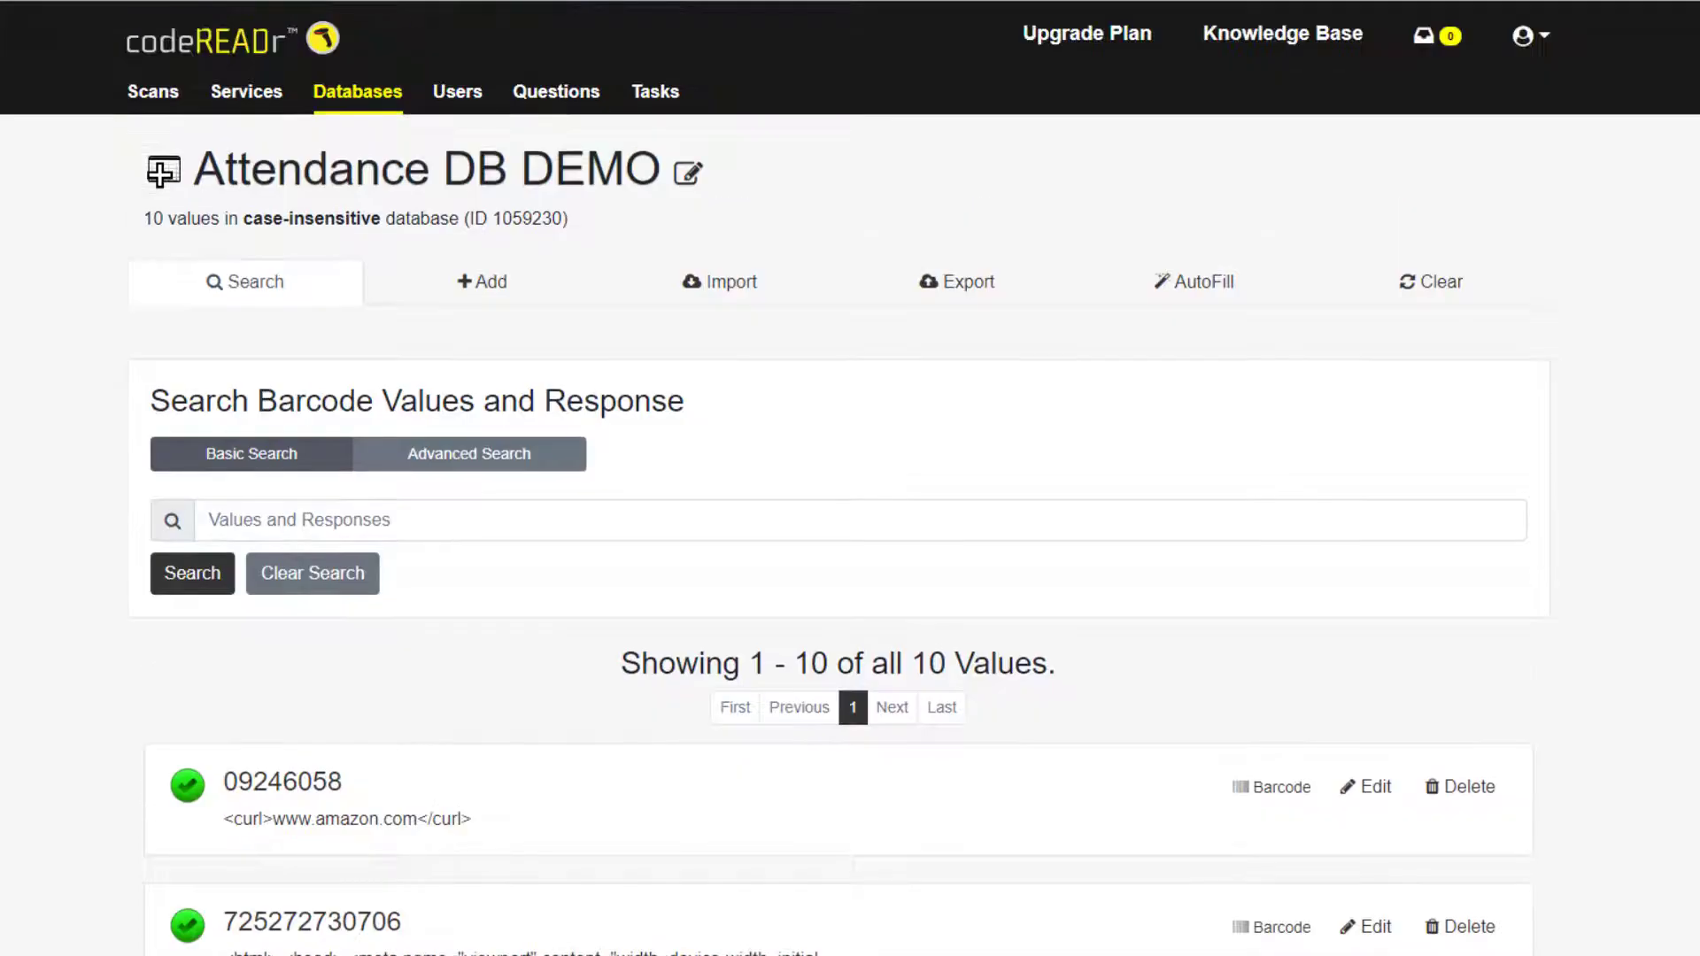
- Start a barcode image export task for the Attendance DB DEMO database and choose to create a new barcode template
{"action": "left_click", "coordinate": [1007, 305]}
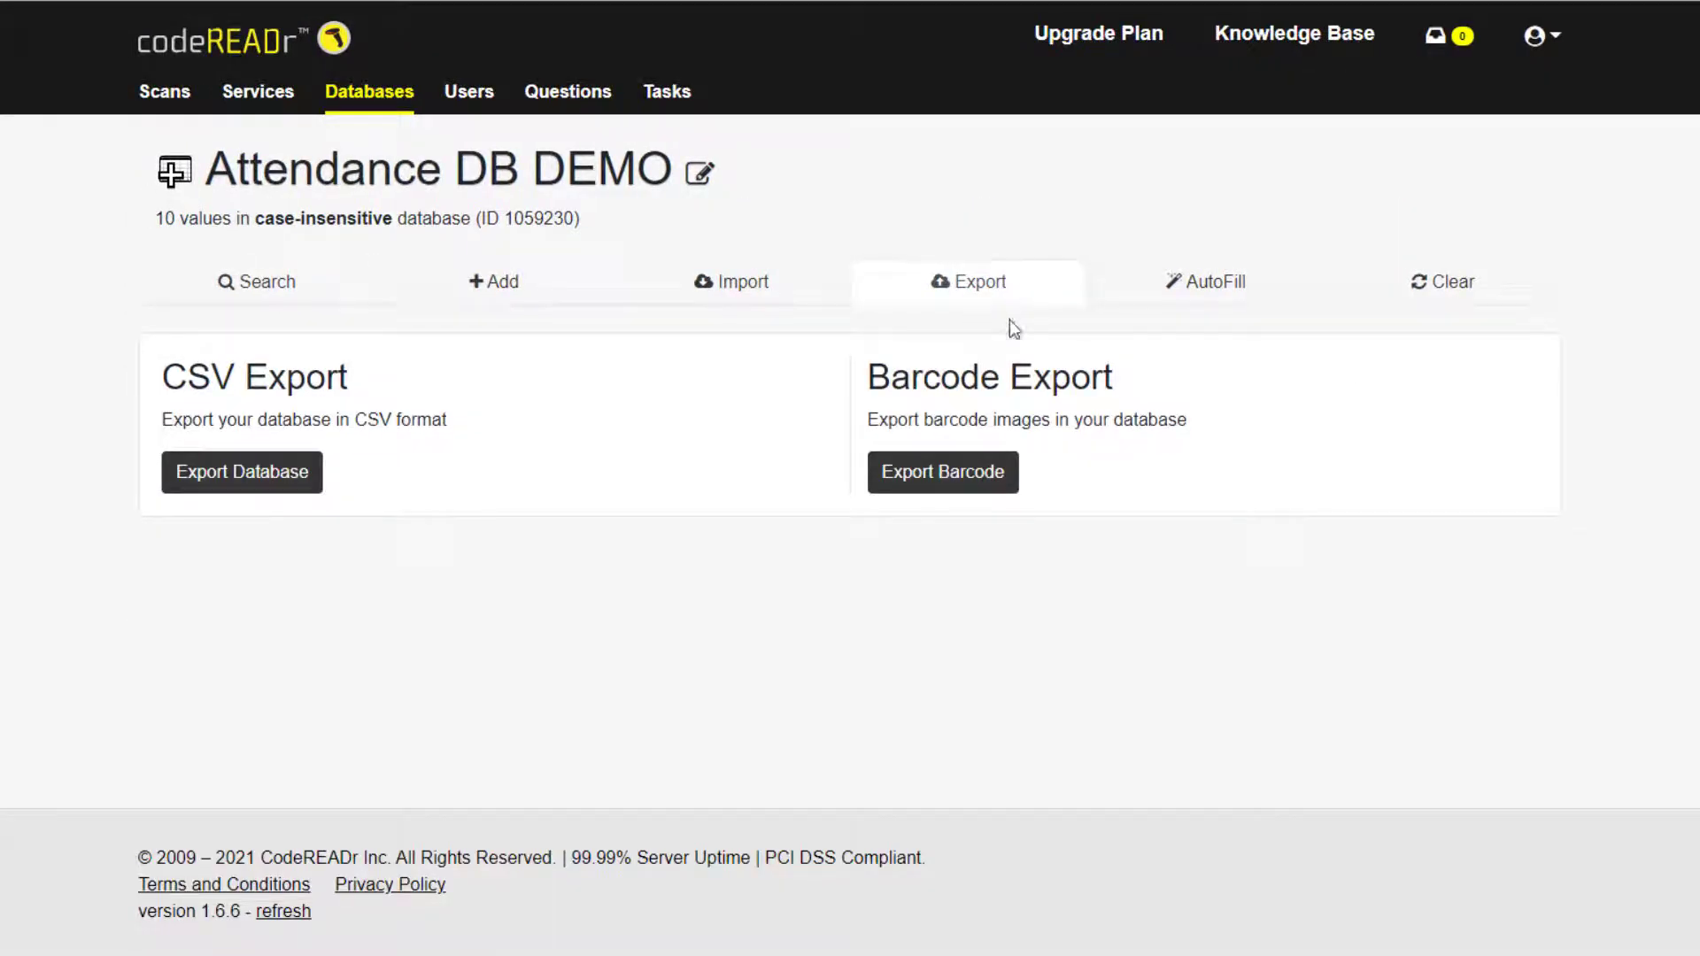
{"action": "left_click", "coordinate": [1007, 478]}
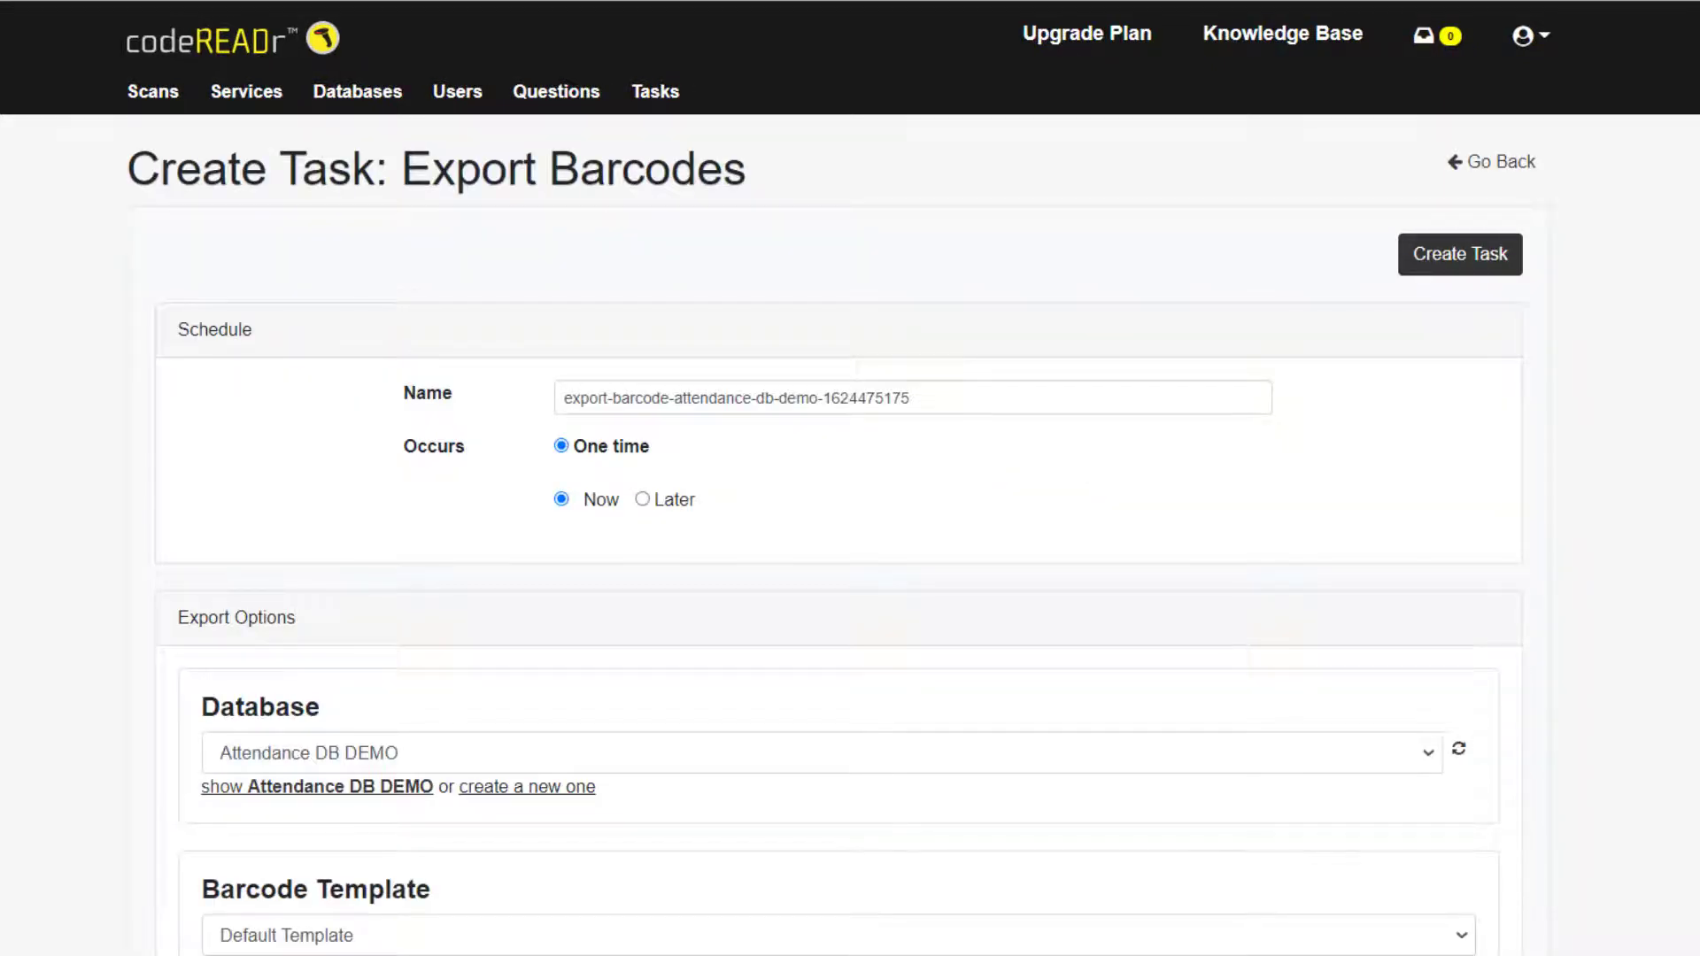
{"action": "scroll", "coordinate": [850, 478], "scroll_direction": "down", "scroll_amount": 7}
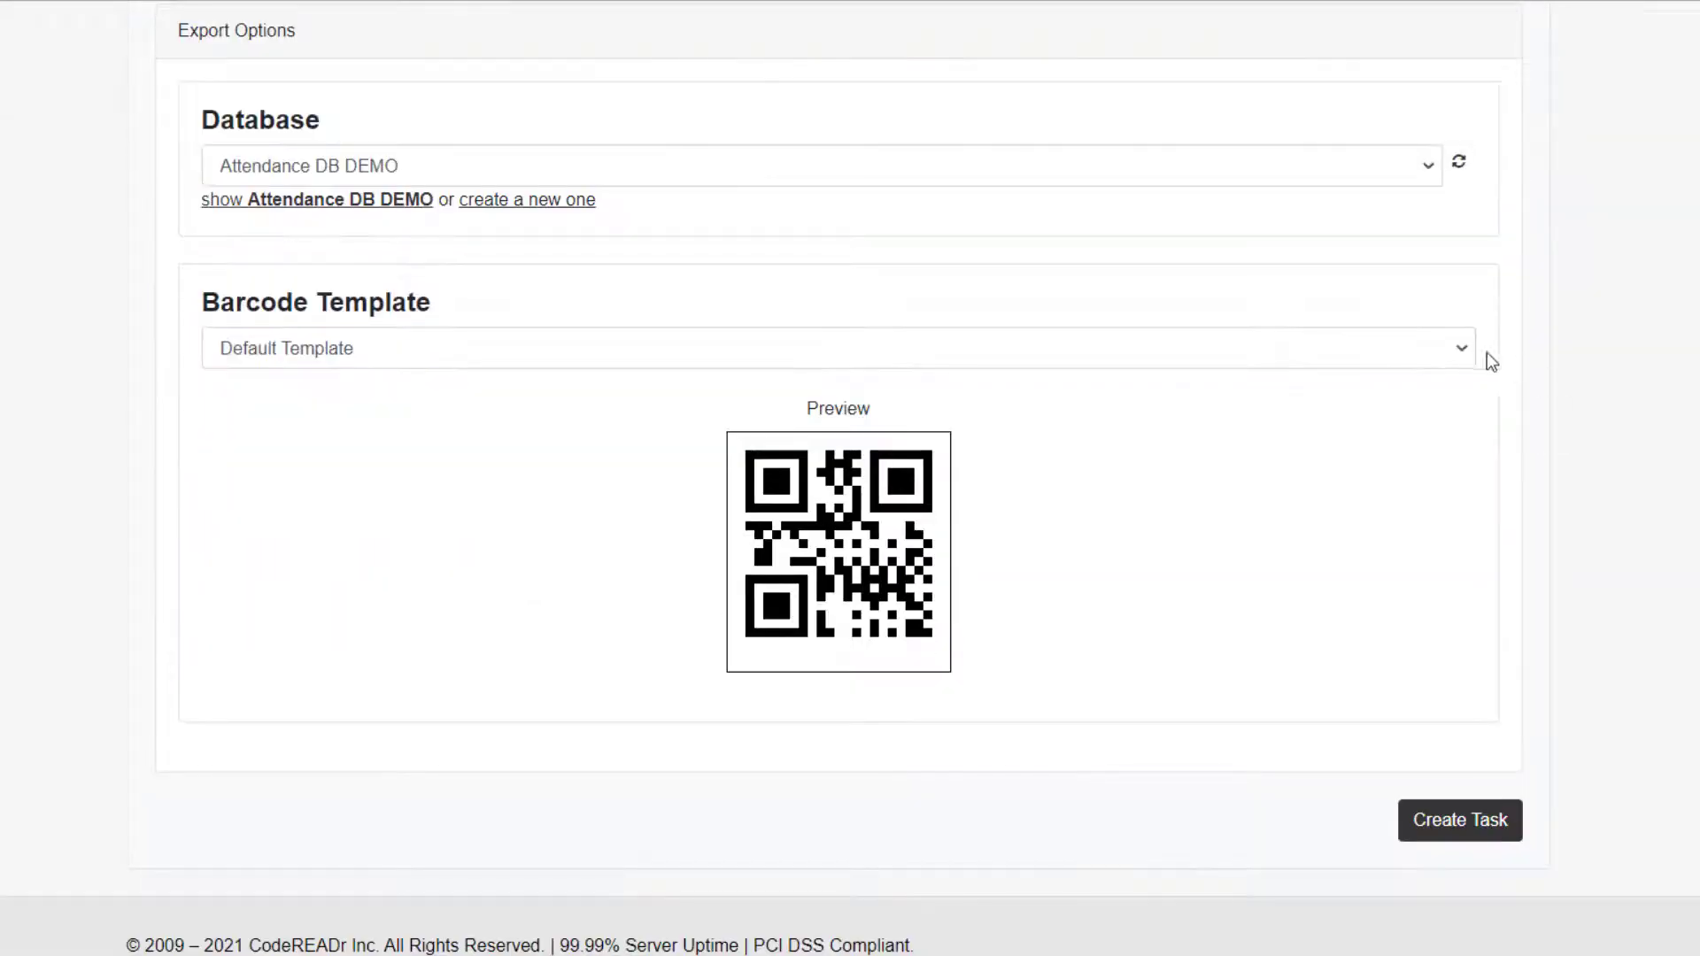
{"action": "left_click", "coordinate": [1458, 349]}
{"action": "left_click", "coordinate": [1418, 422]}
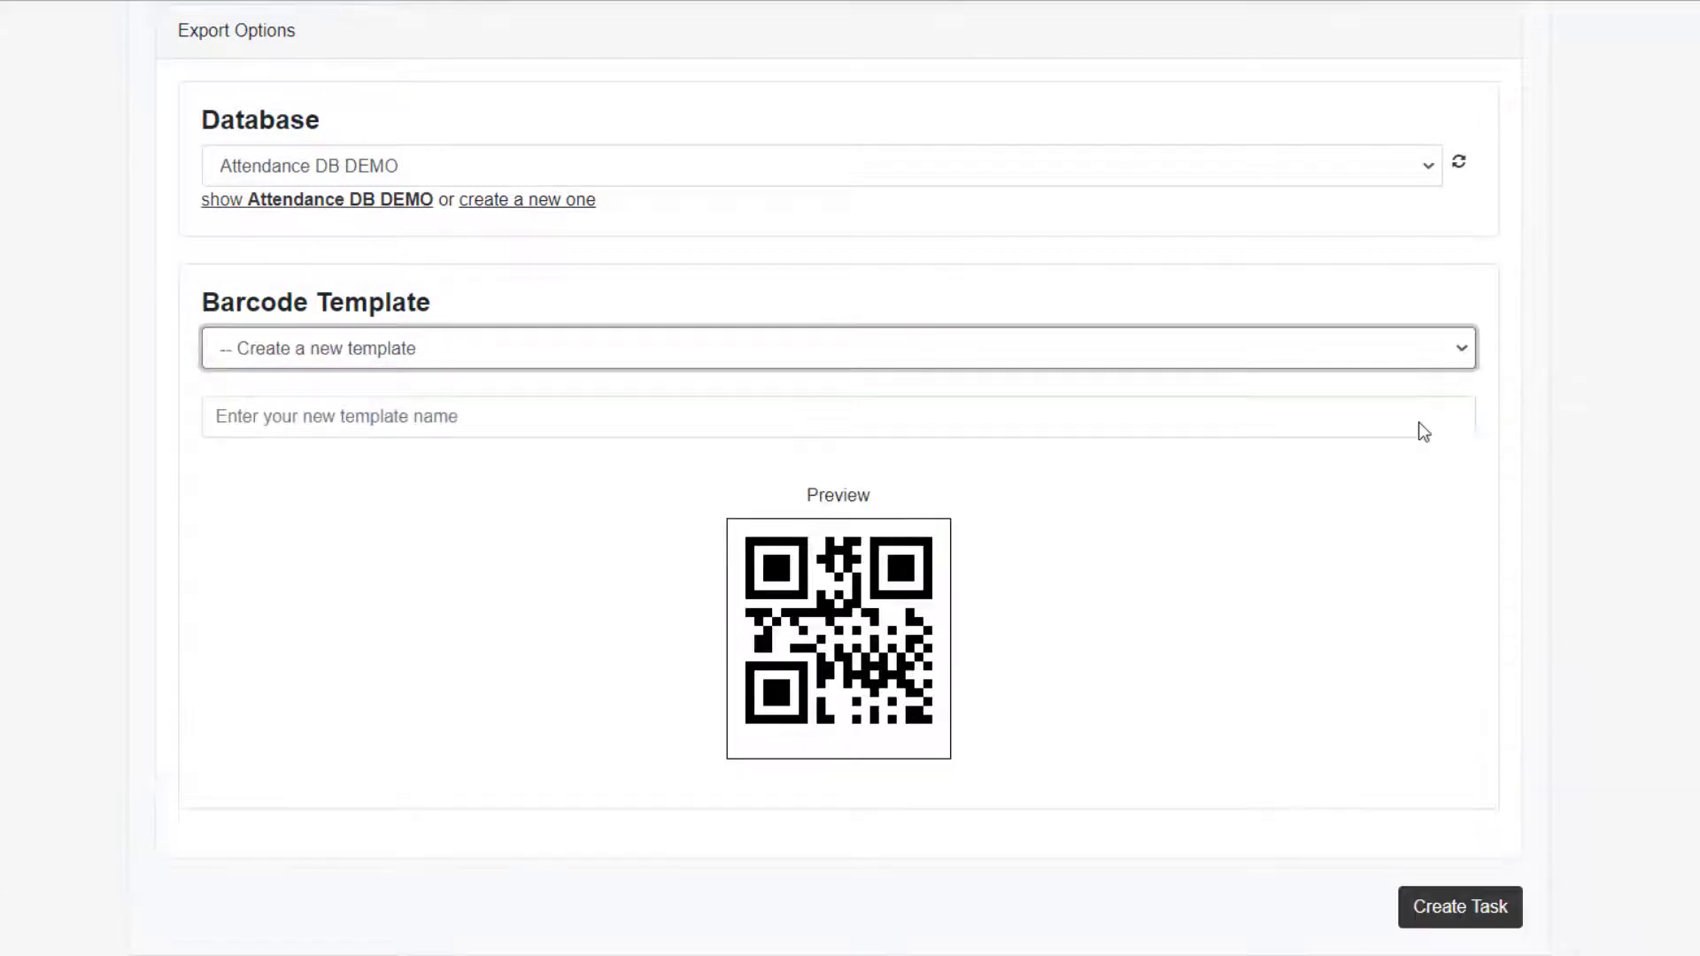
- Name the barcode template New, add logo (1).png with left alignment and a hidden image frame, and create the export task
{"action": "scroll", "coordinate": [1111, 257], "scroll_direction": "down", "scroll_amount": 1}
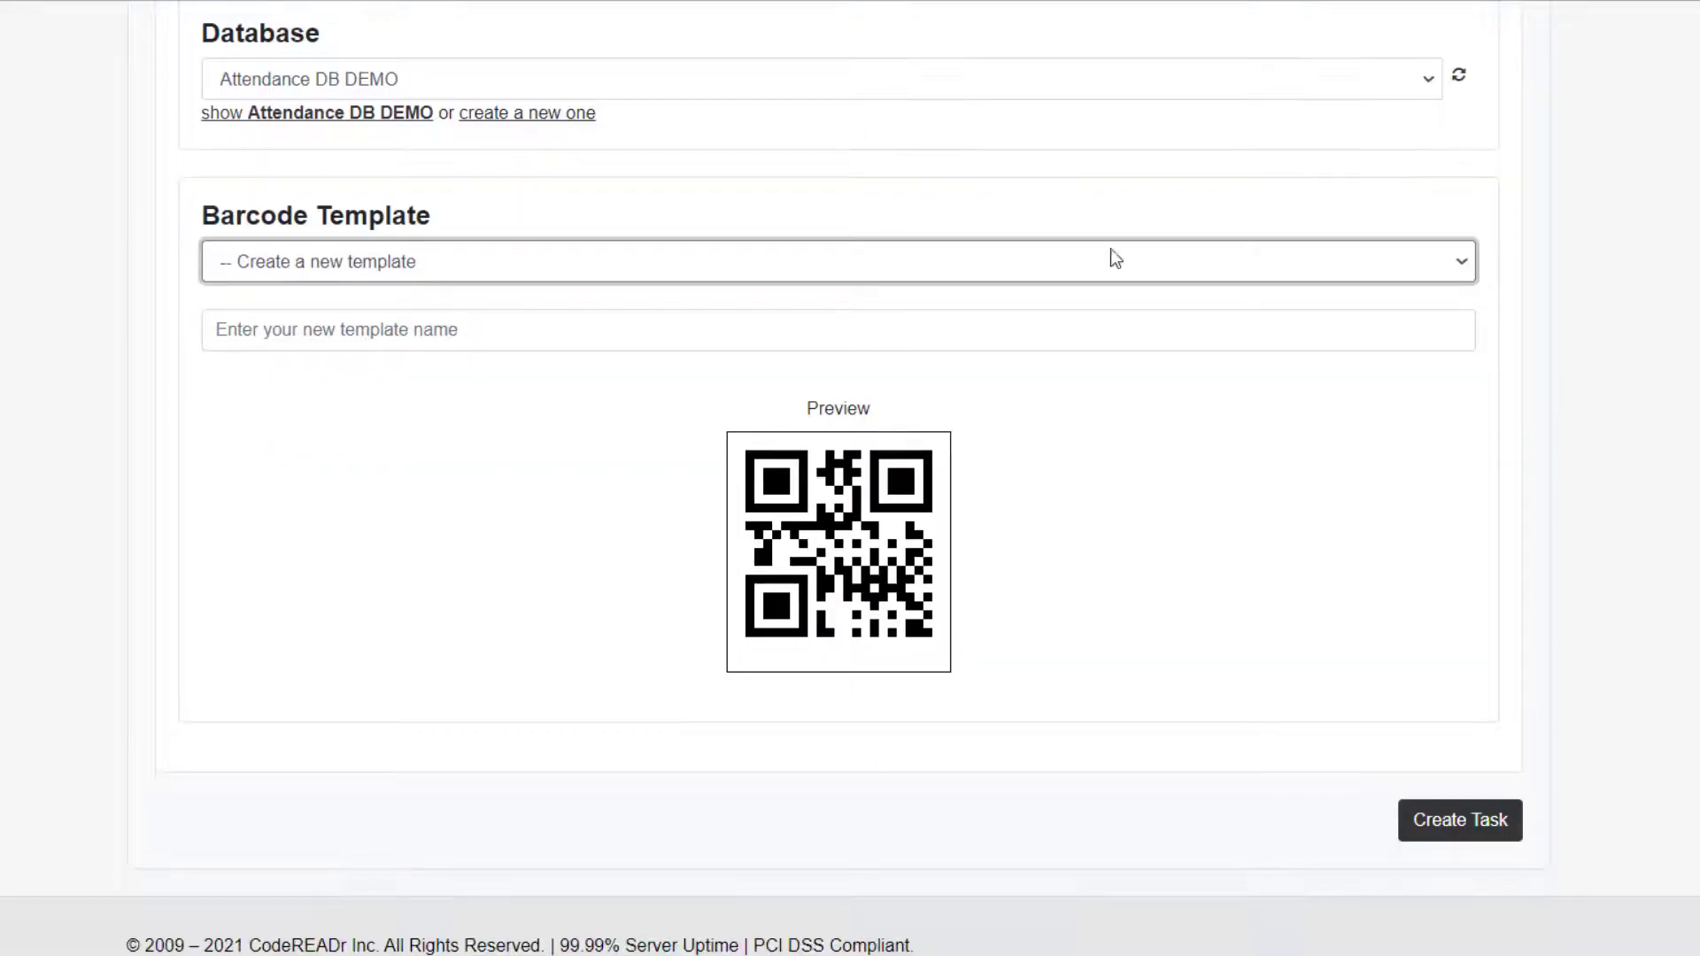
{"action": "left_click", "coordinate": [1070, 324]}
{"action": "type", "text": "New"}
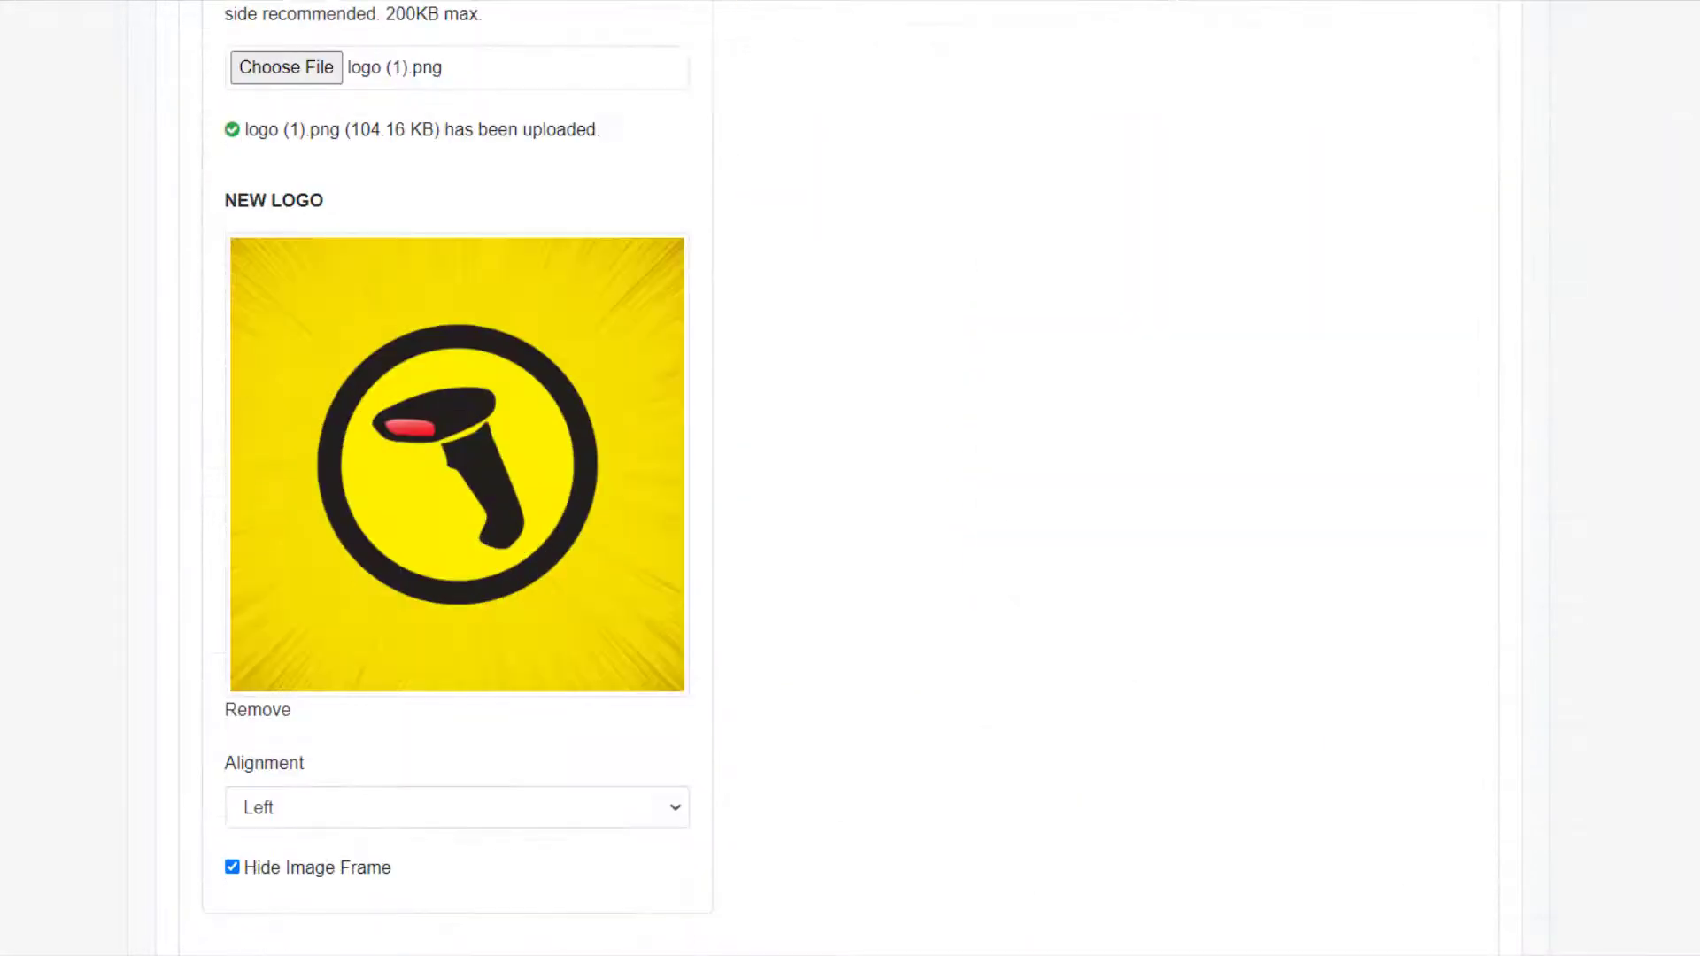
{"action": "left_click", "coordinate": [1496, 811]}
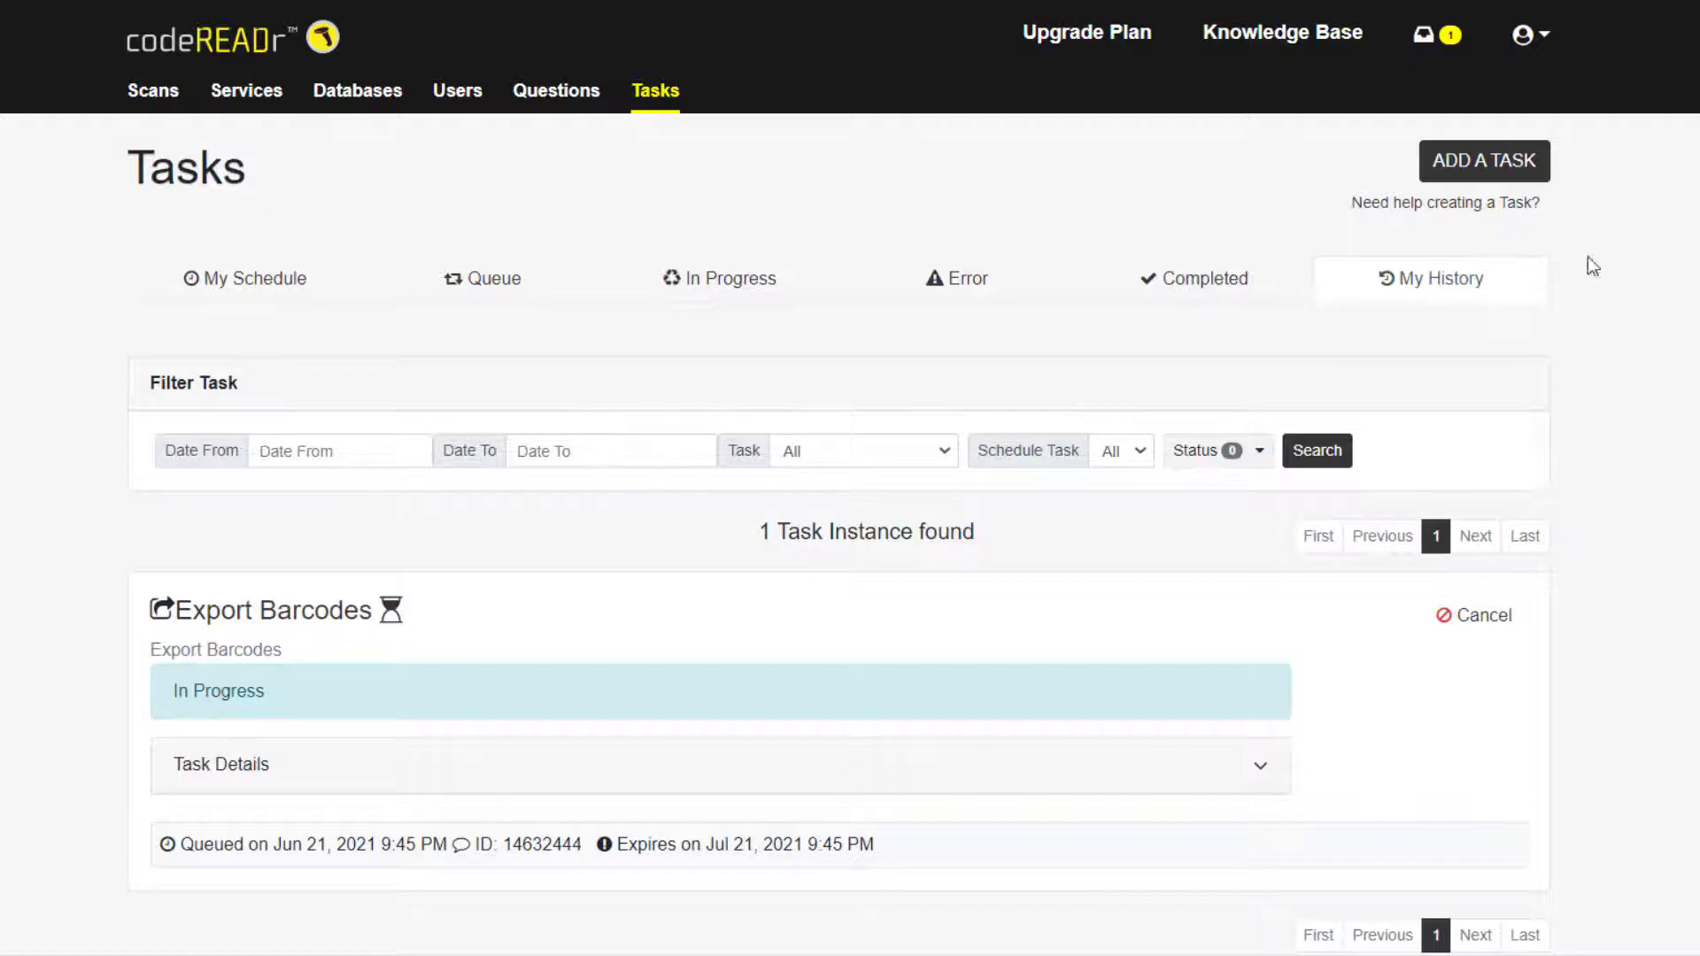
- Check the Export Barcodes task in the task inbox, go to the task history and view its task type filter
{"action": "left_click", "coordinate": [1425, 36]}
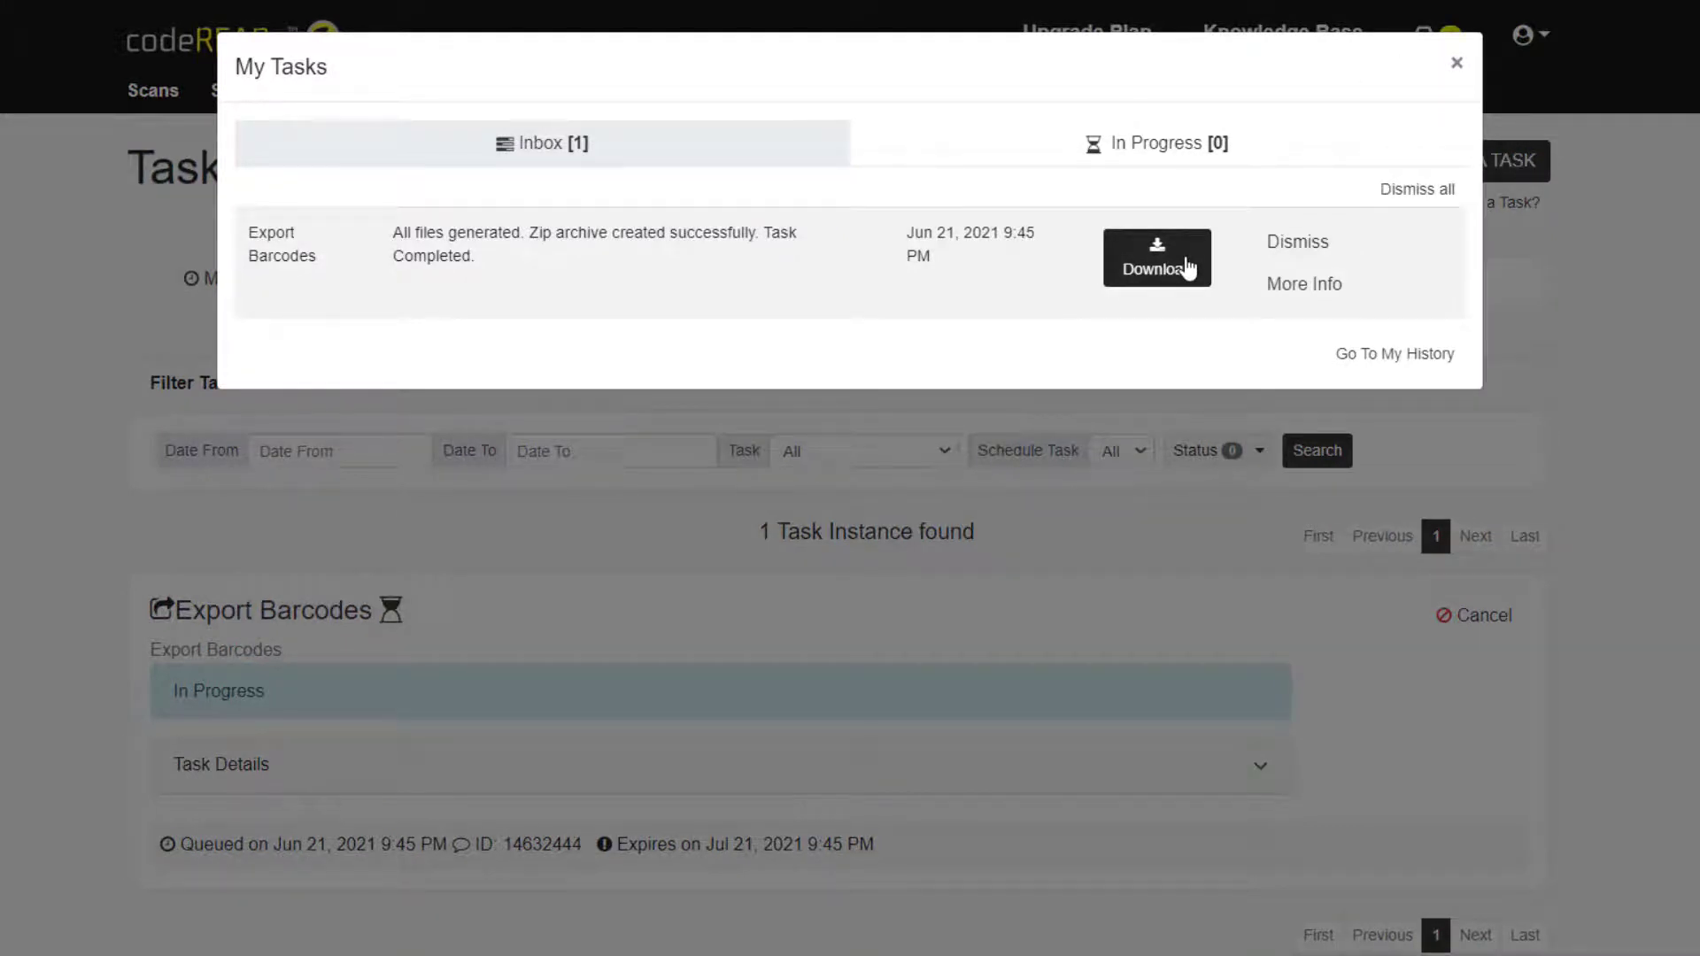
{"action": "left_click", "coordinate": [1396, 354]}
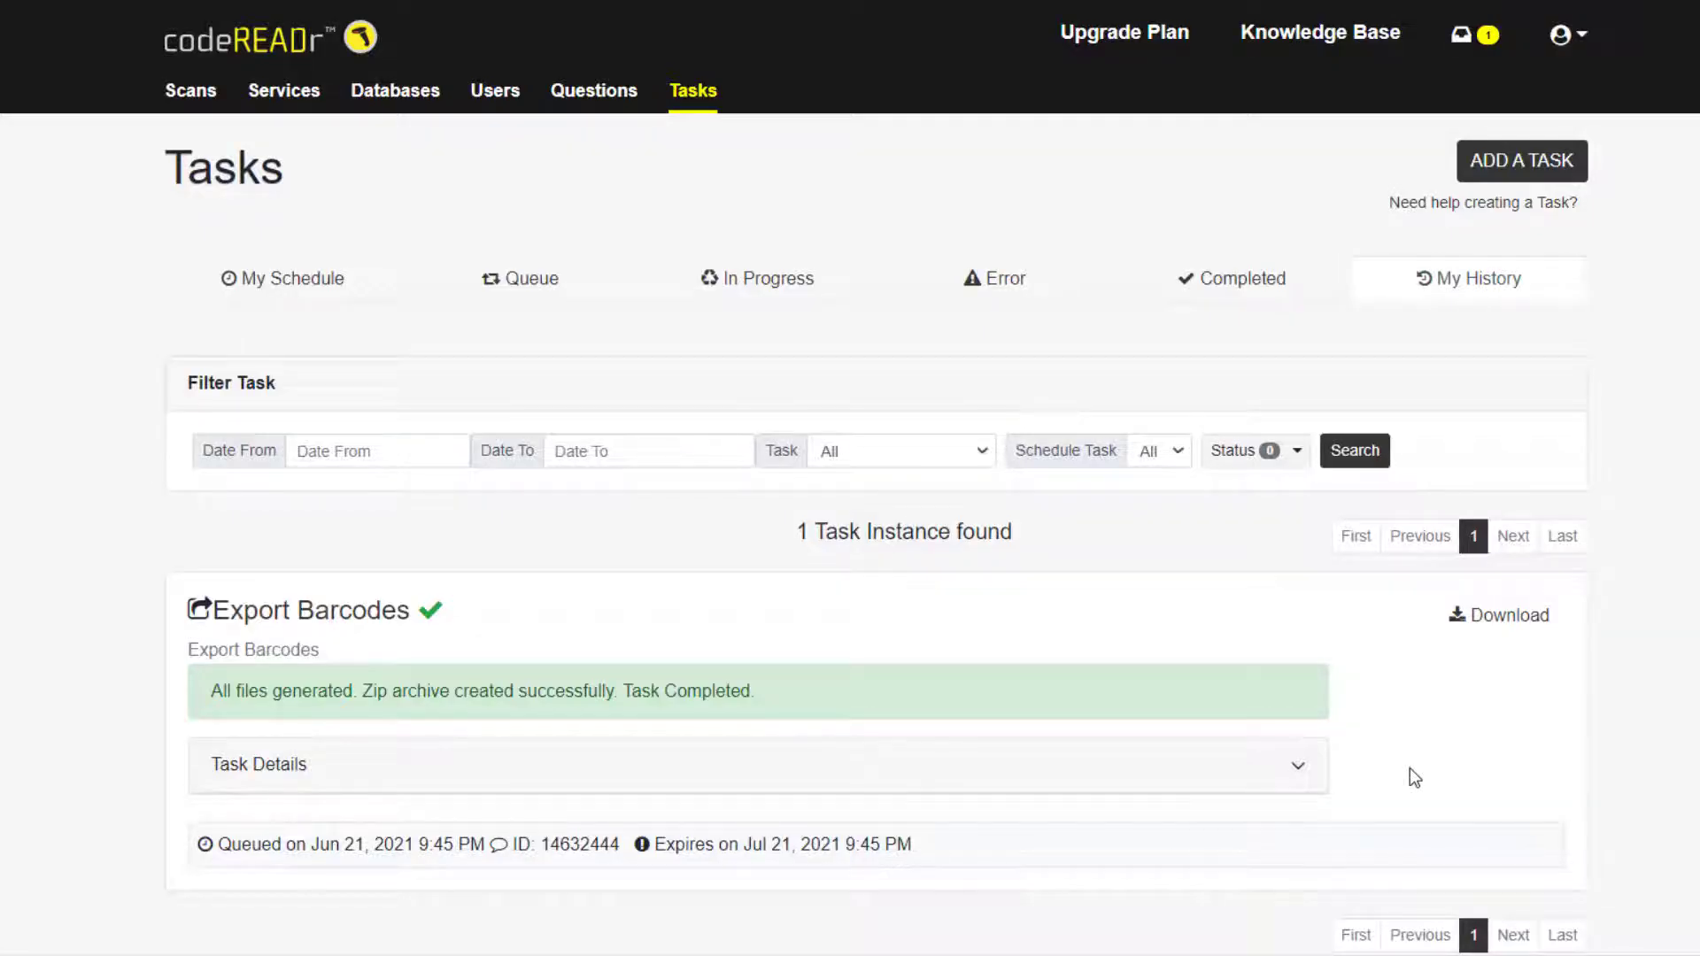
{"action": "left_click", "coordinate": [955, 451]}
{"action": "left_click", "coordinate": [952, 450]}
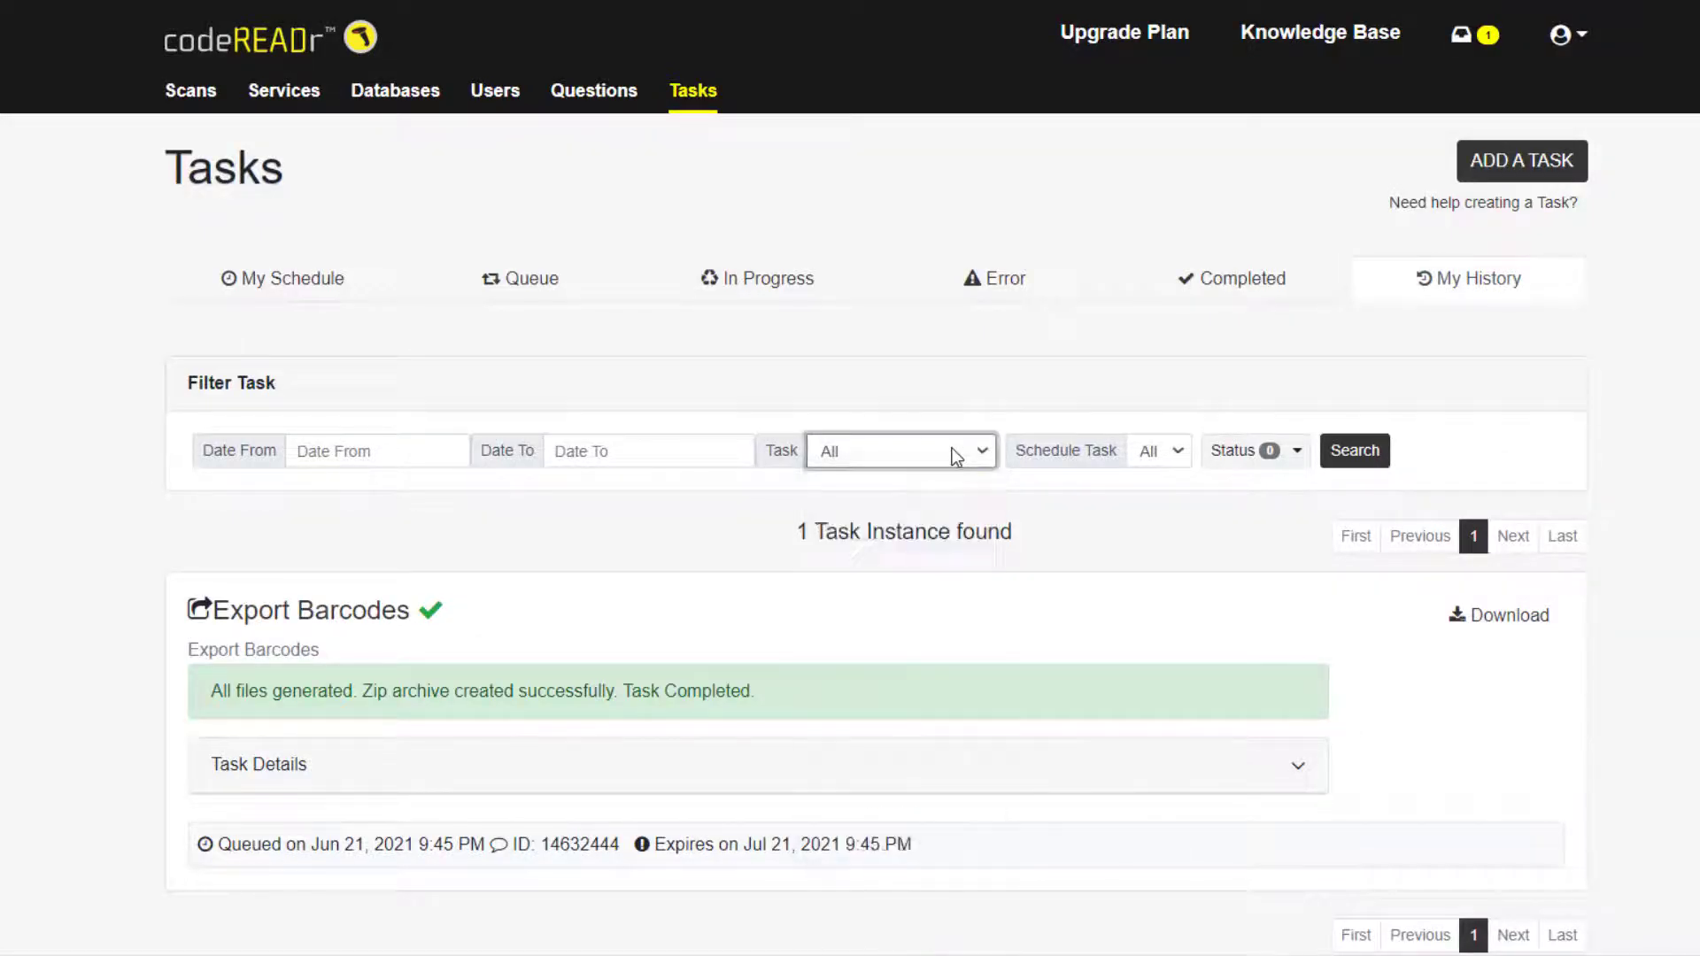
- Look through the completed, error, queued, in-progress and scheduled task lists
{"action": "left_click", "coordinate": [1257, 289]}
{"action": "left_click", "coordinate": [1059, 295]}
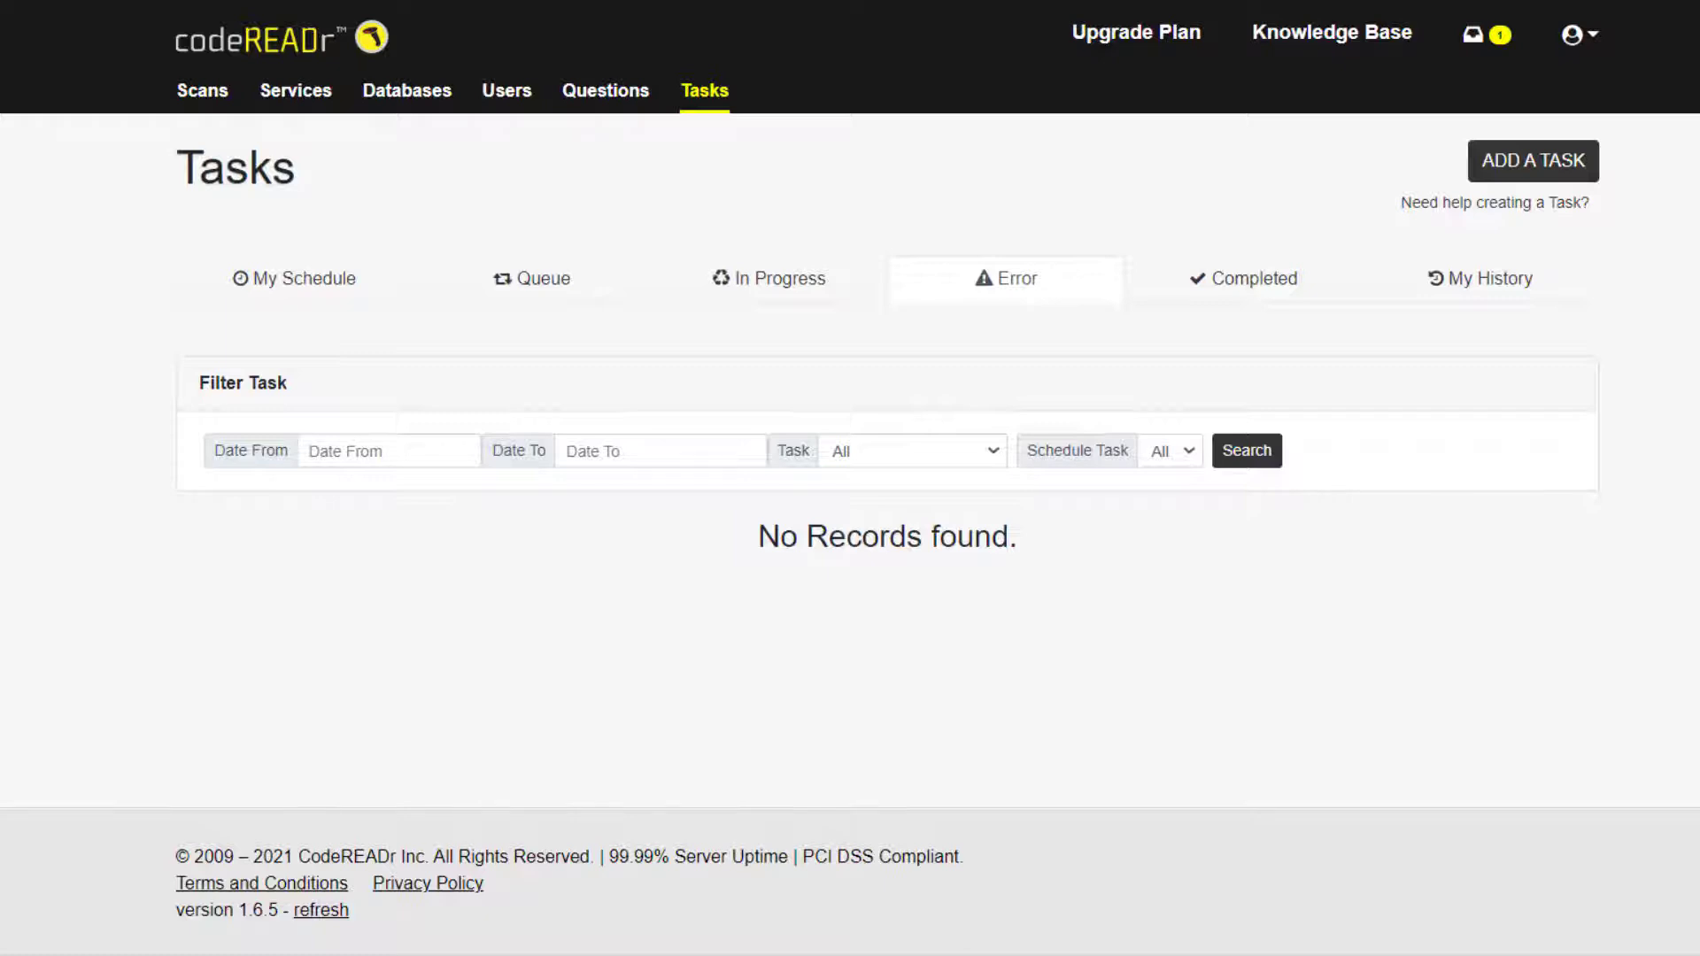
{"action": "left_click", "coordinate": [584, 277]}
{"action": "left_click", "coordinate": [740, 296]}
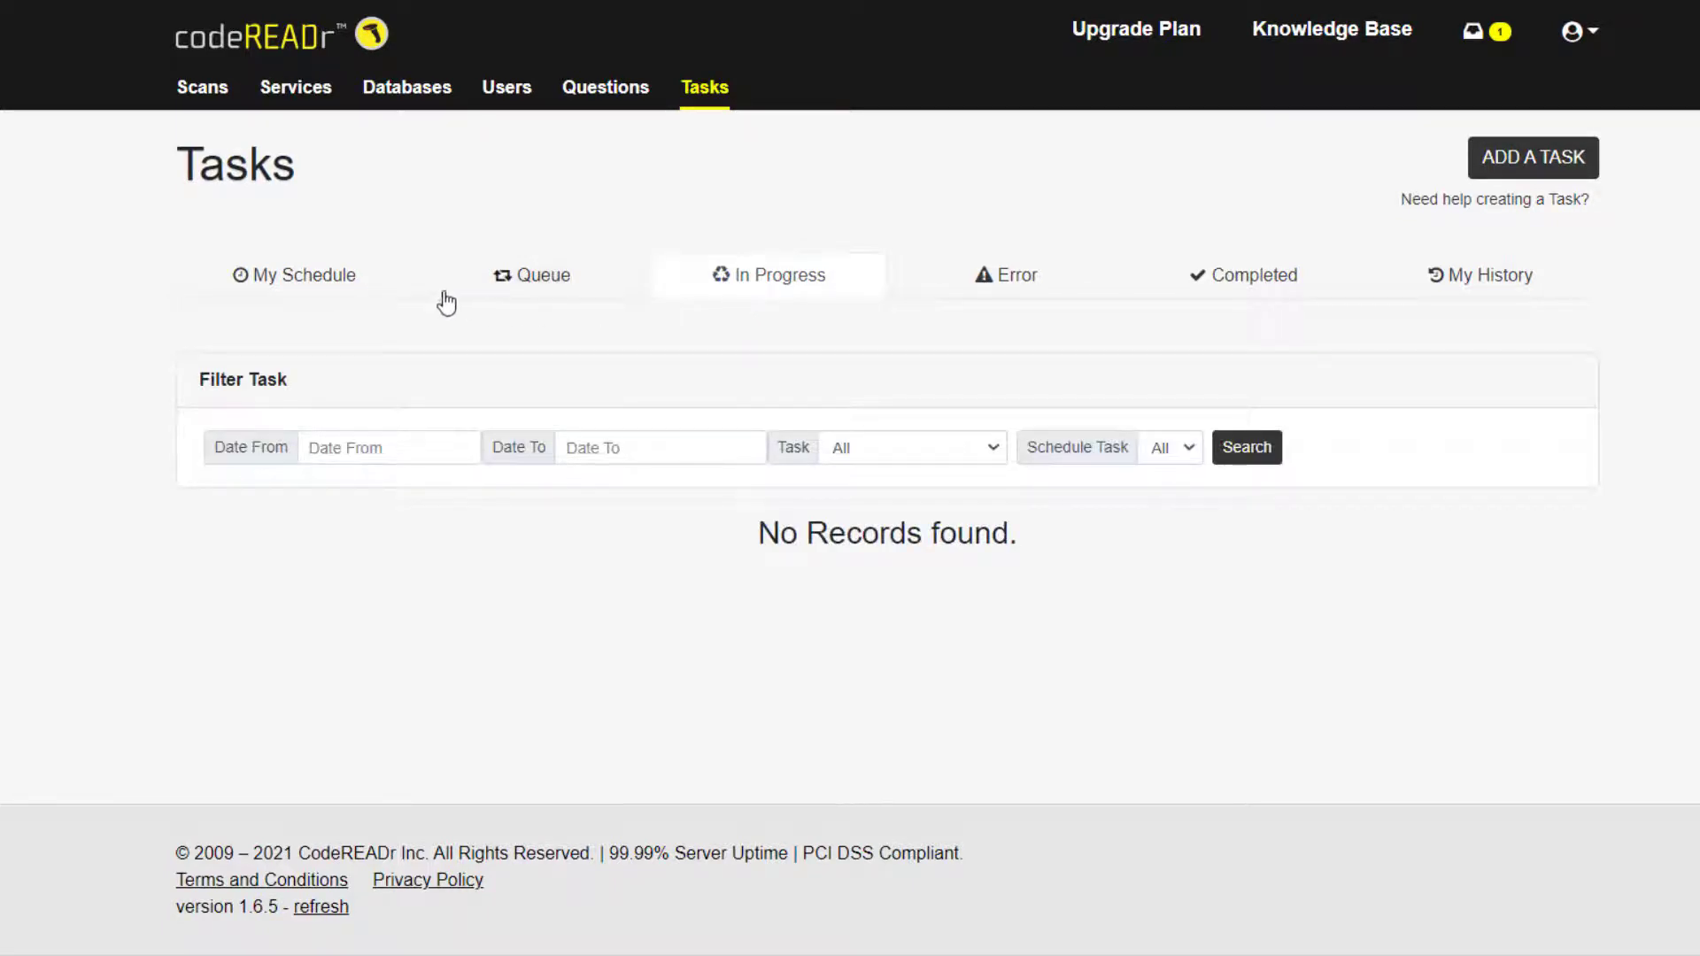
{"action": "left_click", "coordinate": [363, 289]}
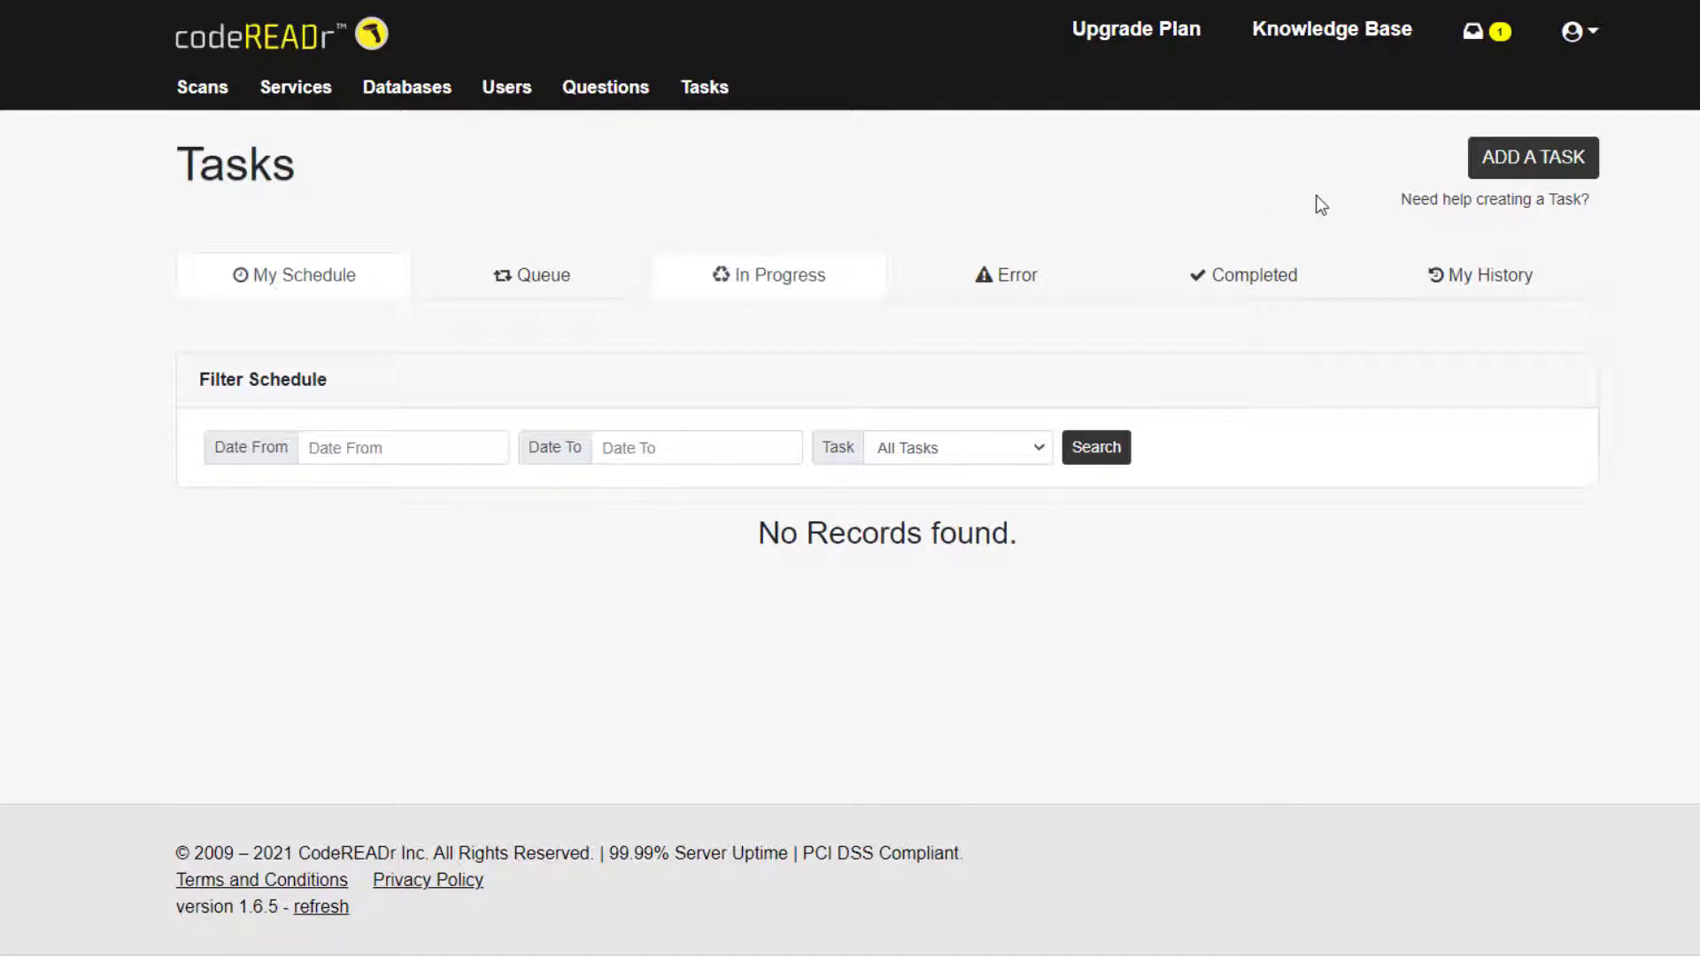
- Add a new task, review the available task types and choose Export Scans
{"action": "left_click", "coordinate": [1532, 164]}
{"action": "scroll", "coordinate": [850, 478], "scroll_direction": "down", "scroll_amount": 1}
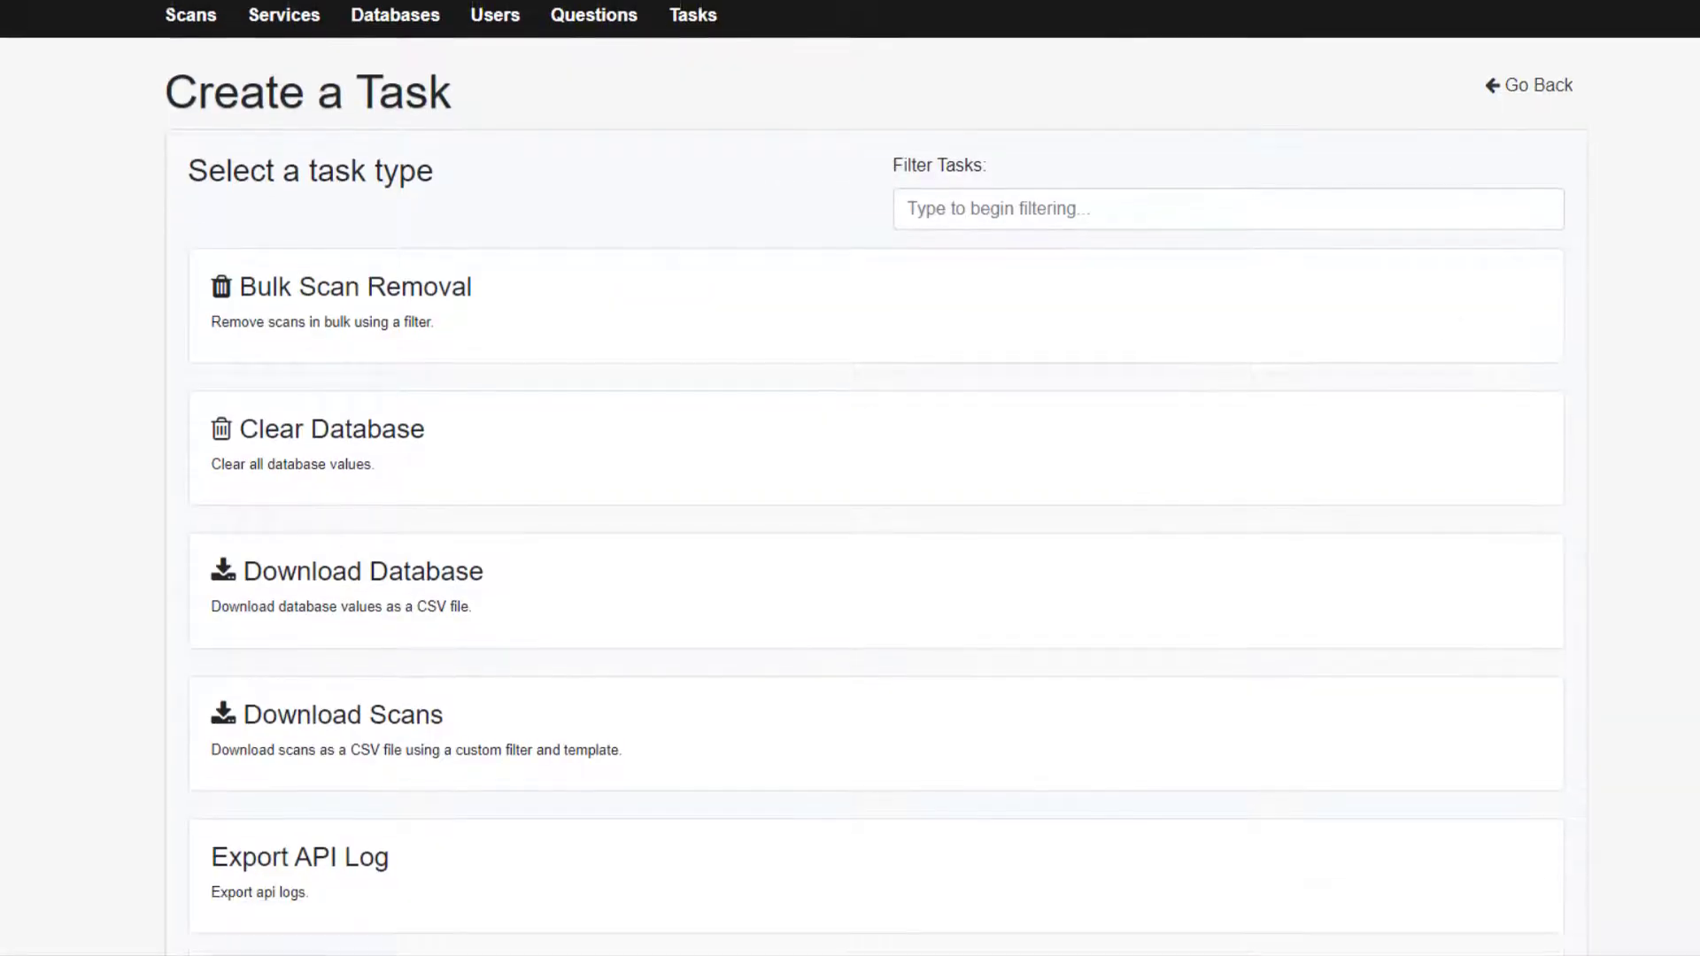
{"action": "scroll", "coordinate": [850, 479], "scroll_direction": "down", "scroll_amount": 3}
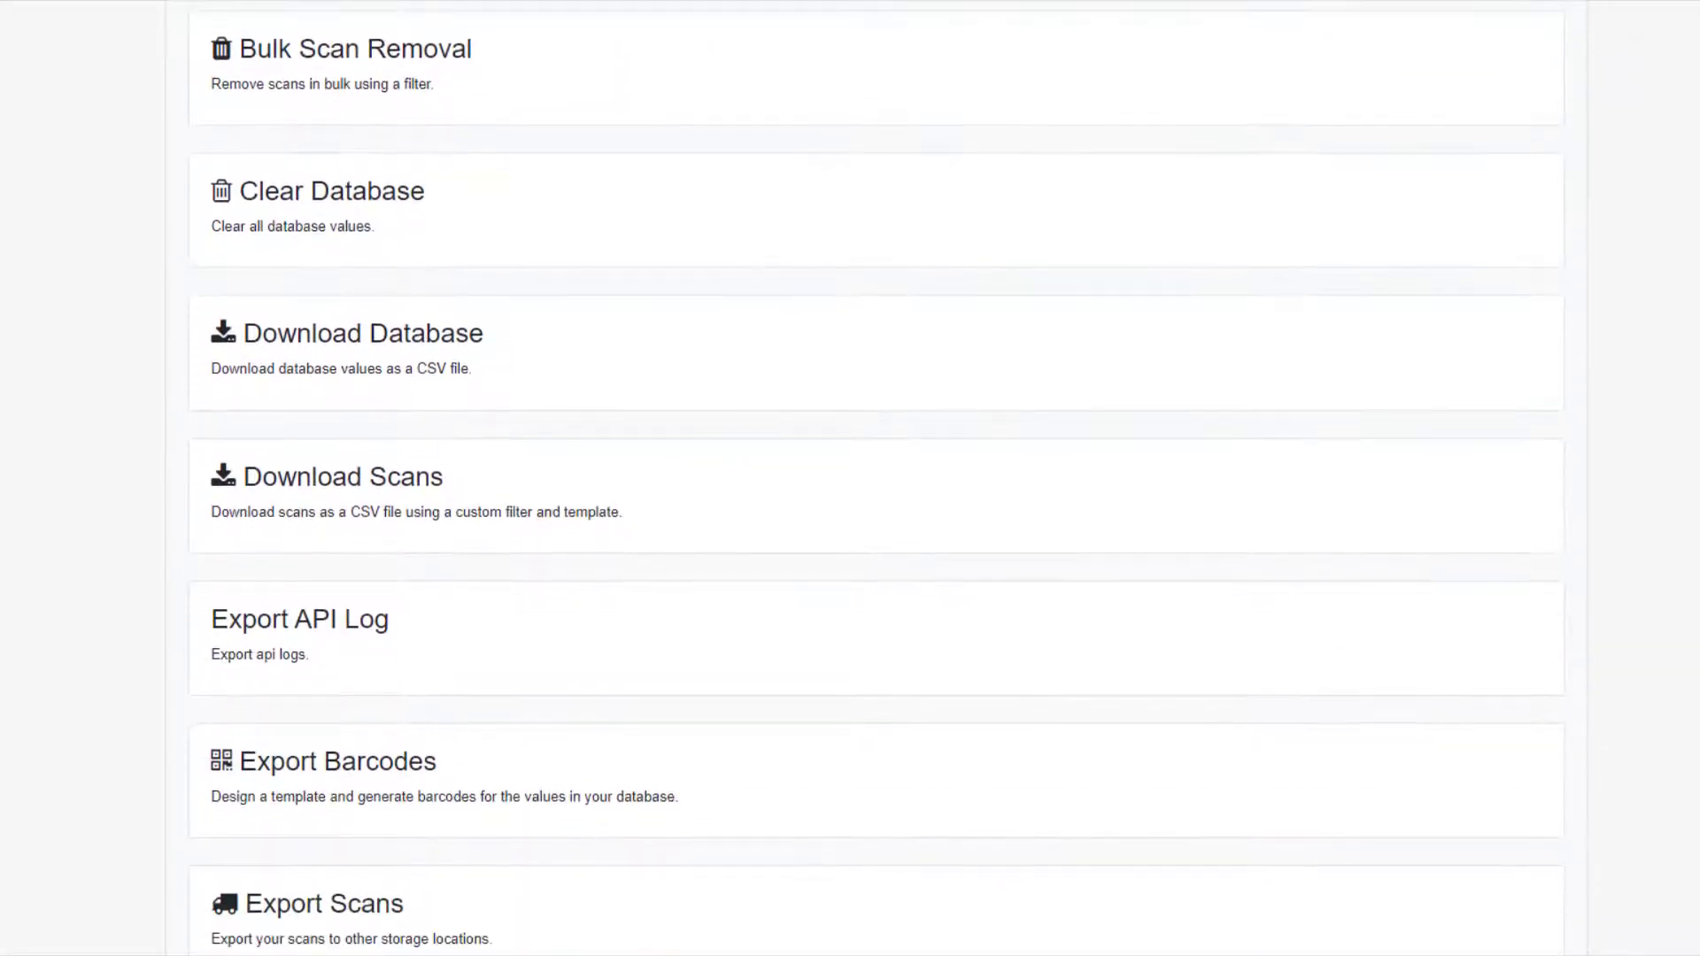
{"action": "scroll", "coordinate": [877, 469], "scroll_direction": "down", "scroll_amount": 4}
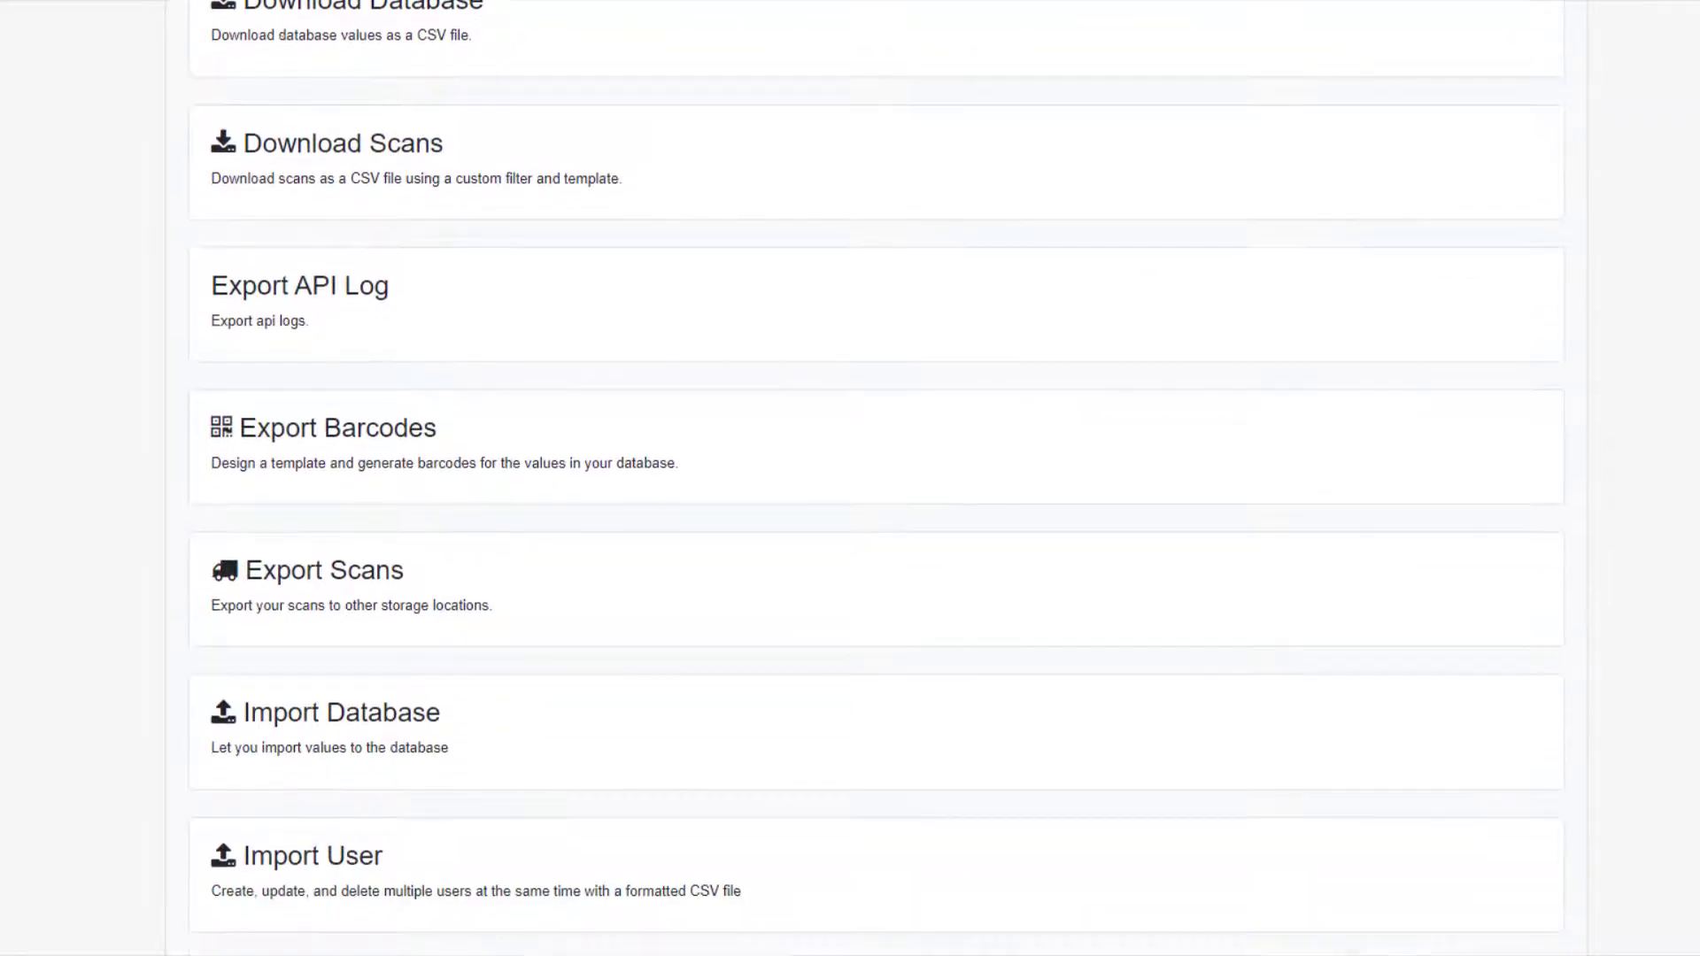
{"action": "scroll", "coordinate": [877, 489], "scroll_direction": "down", "scroll_amount": 3}
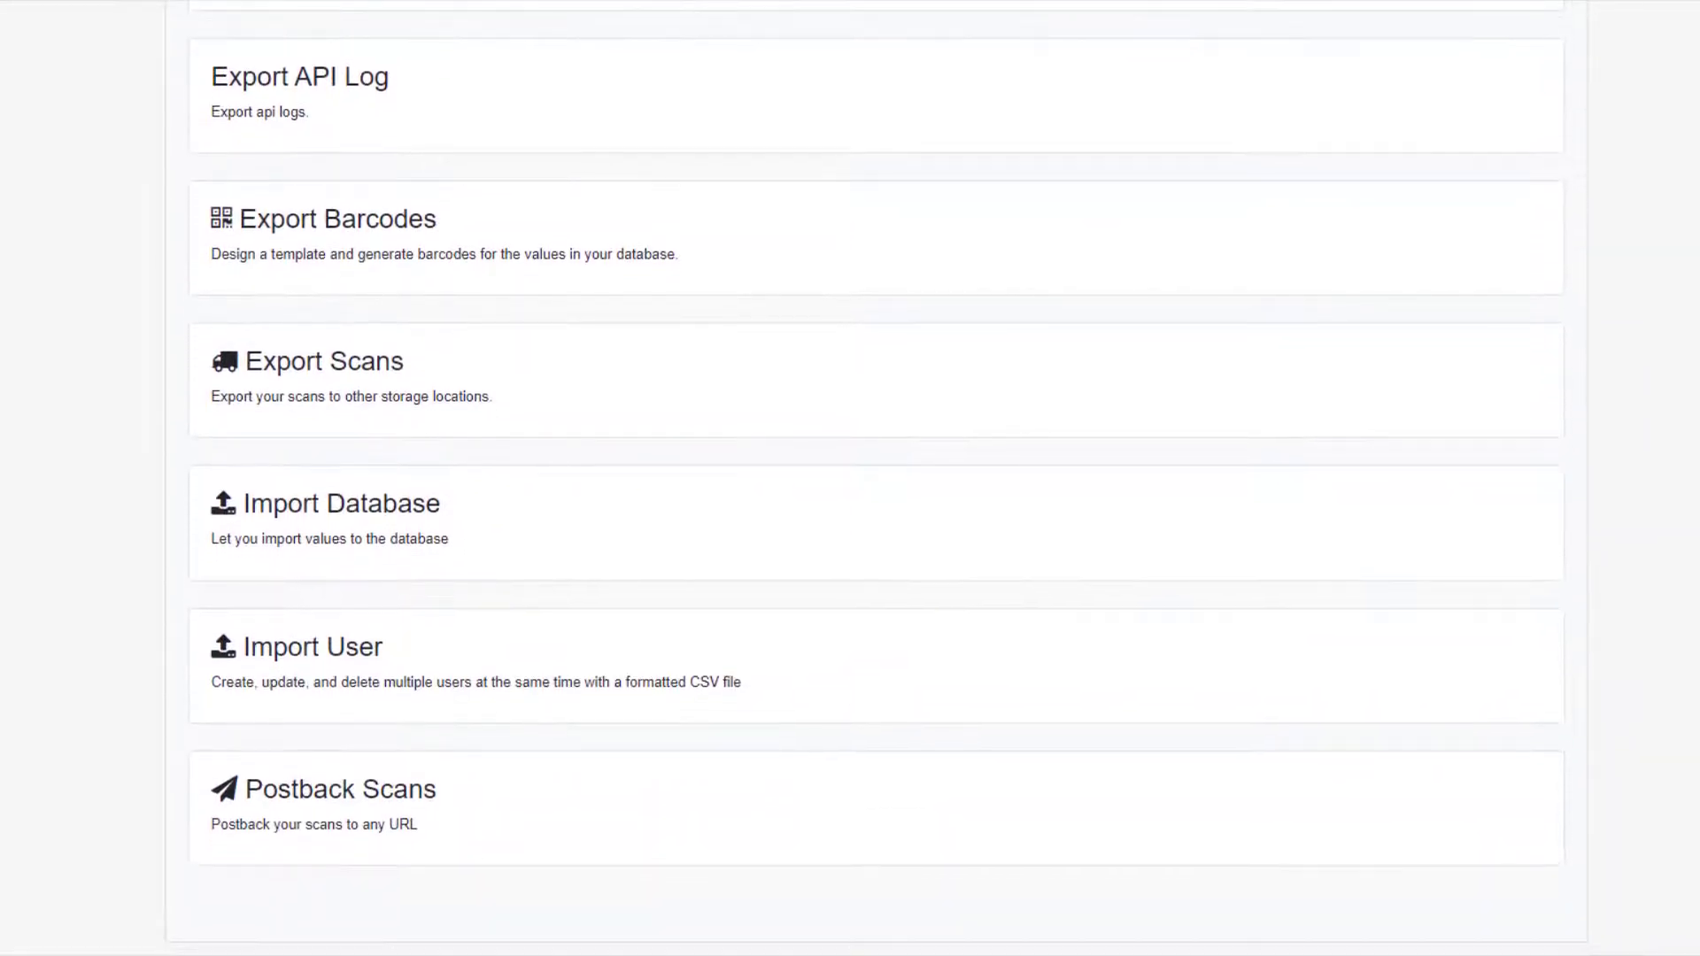
{"action": "scroll", "coordinate": [876, 475], "scroll_direction": "up", "scroll_amount": 2}
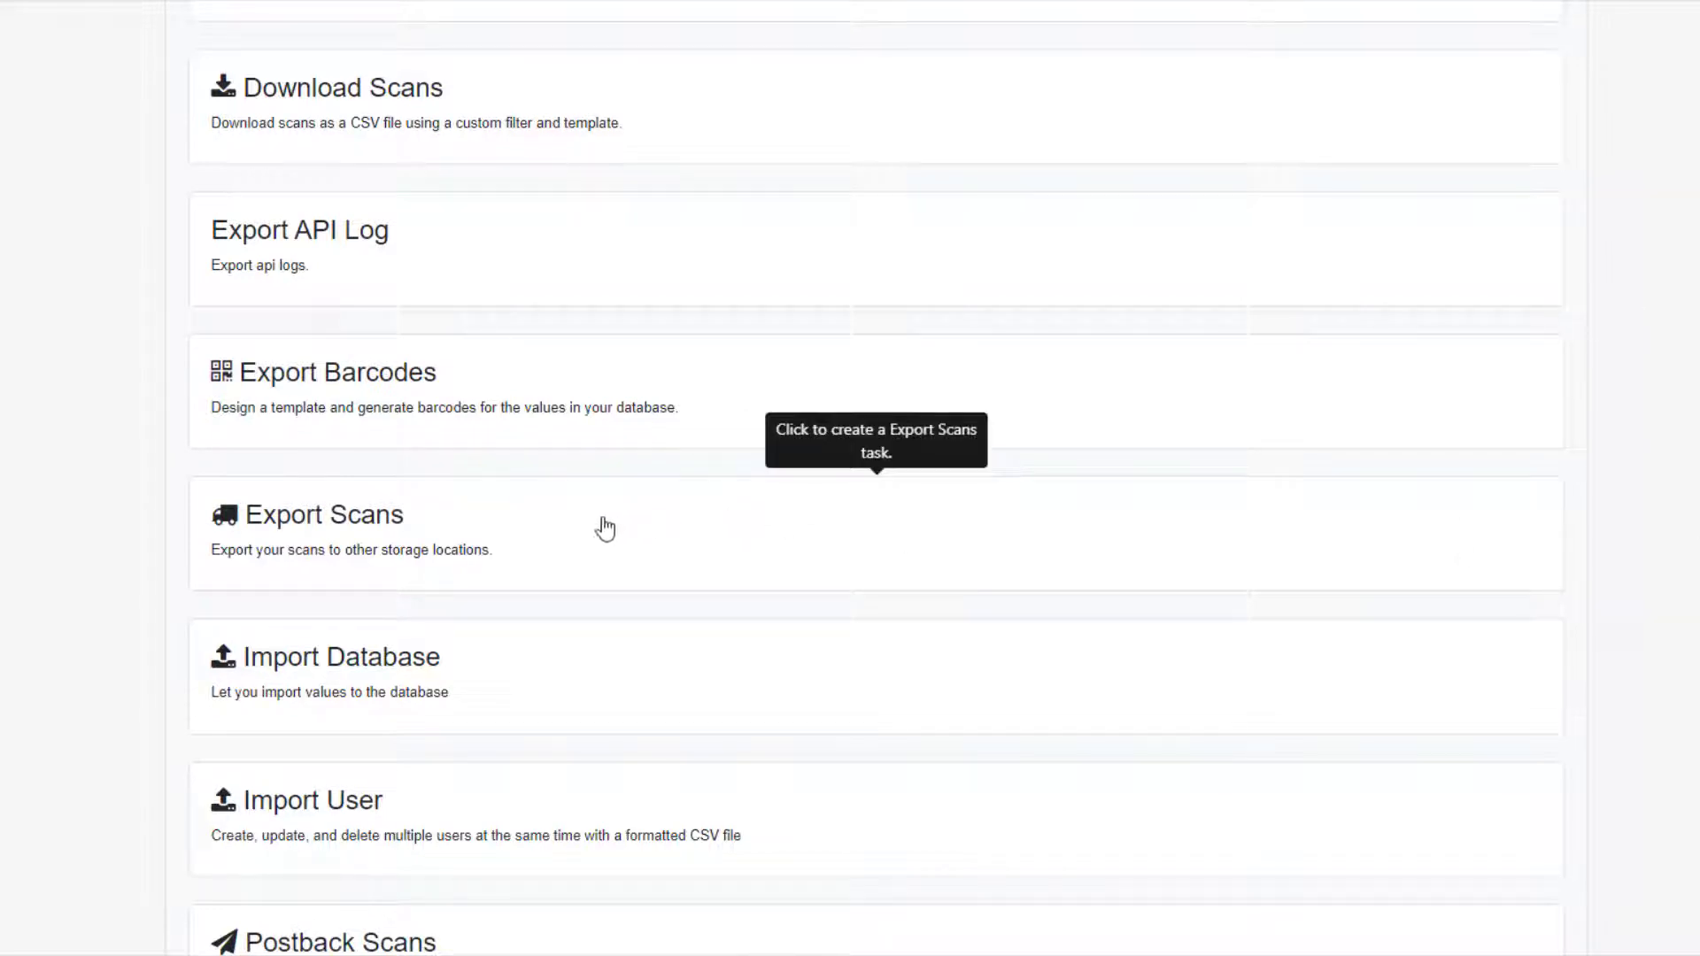
{"action": "left_click", "coordinate": [451, 519]}
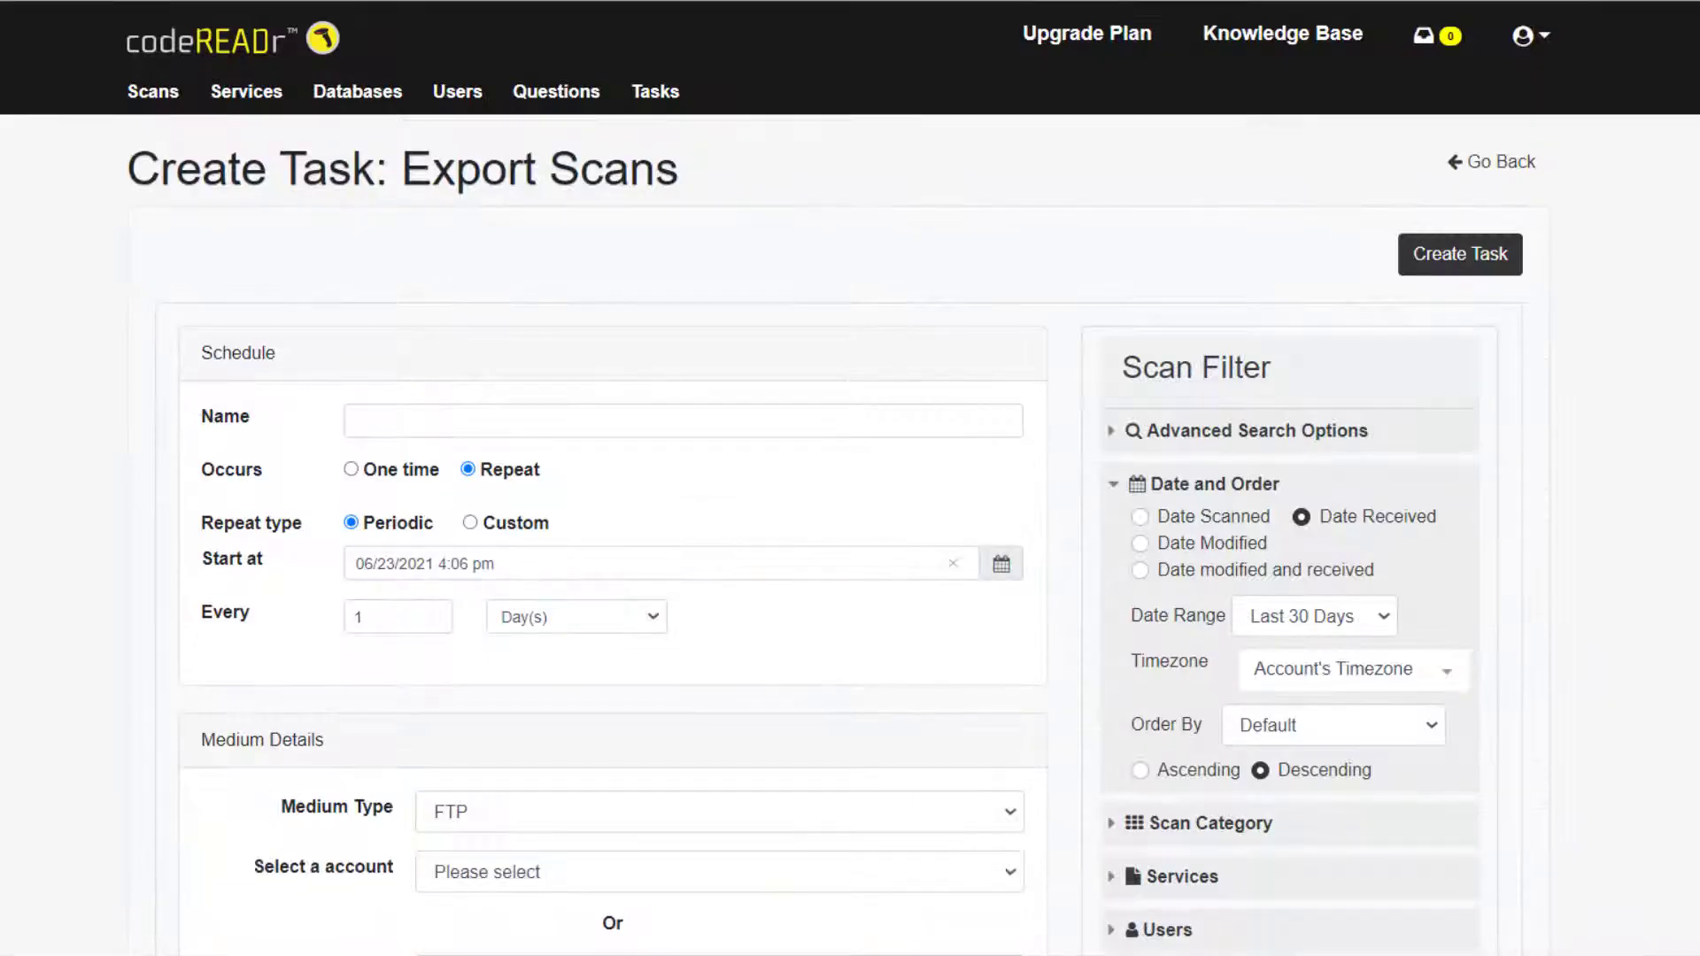
- Set the scan export's periodic schedule to repeat every 1 month
{"action": "scroll", "coordinate": [850, 489], "scroll_direction": "down", "scroll_amount": 2}
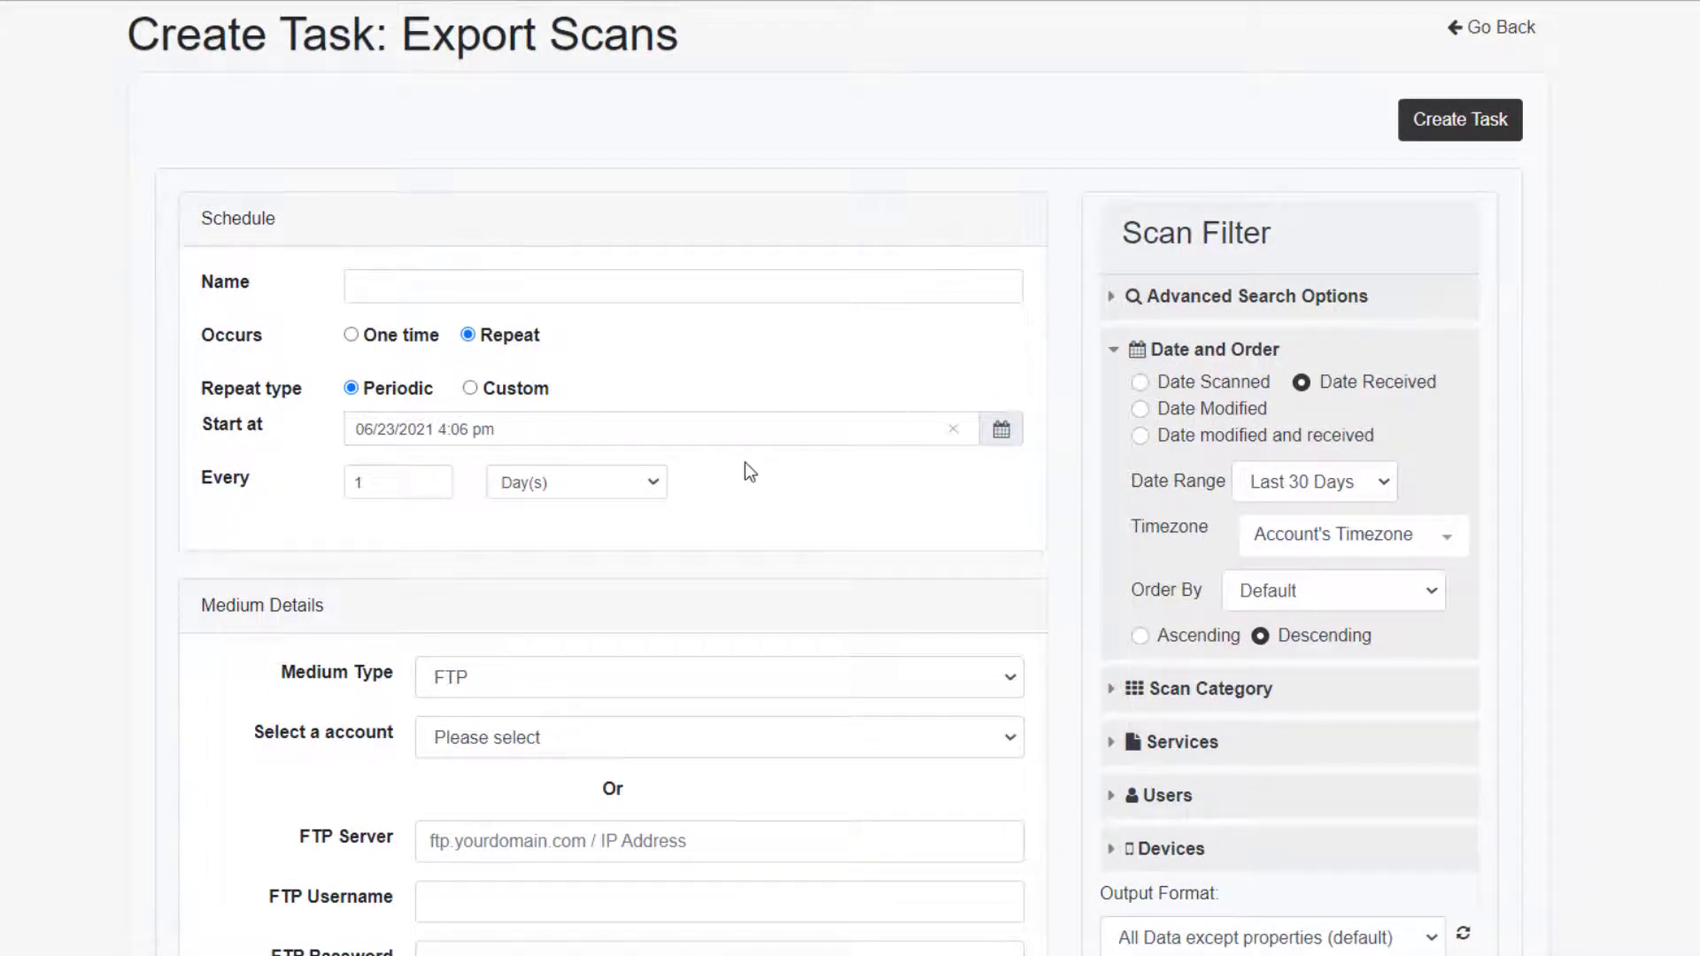
{"action": "left_click", "coordinate": [653, 484]}
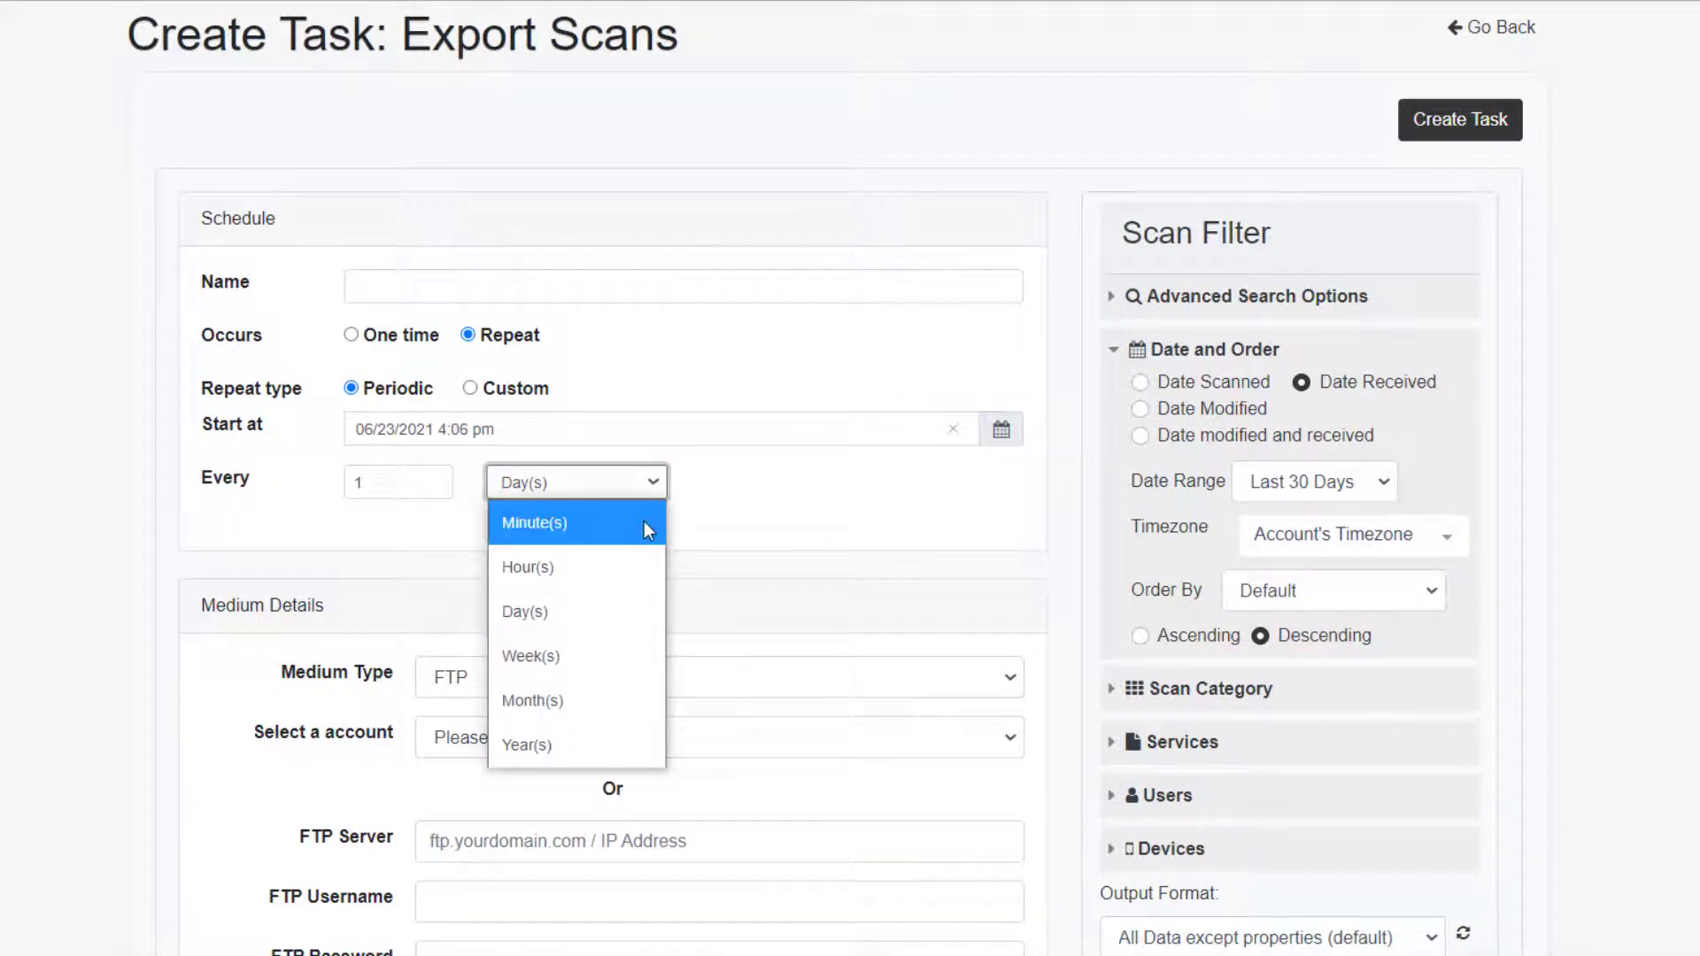
{"action": "left_click", "coordinate": [625, 698]}
- Deliver the export by Email, filling in the recipient's email, the subject "Monthly Report" and the body "Scans from this month attached"
{"action": "scroll", "coordinate": [836, 478], "scroll_direction": "down", "scroll_amount": 7}
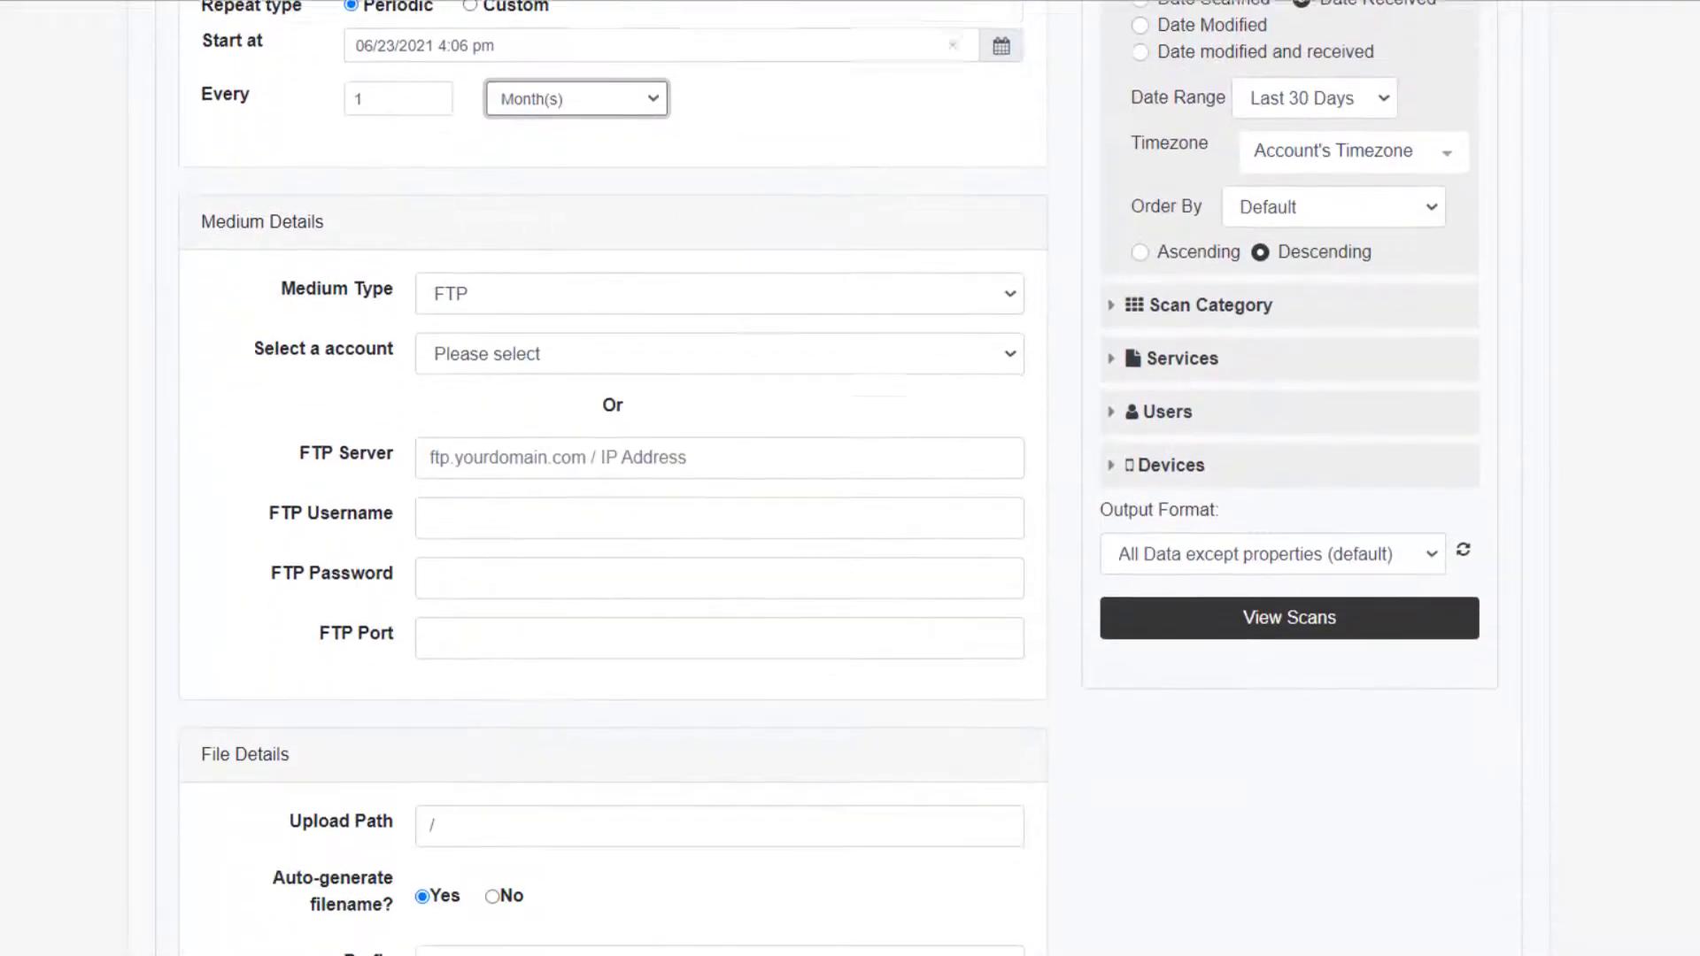
{"action": "scroll", "coordinate": [855, 82], "scroll_direction": "up", "scroll_amount": 1}
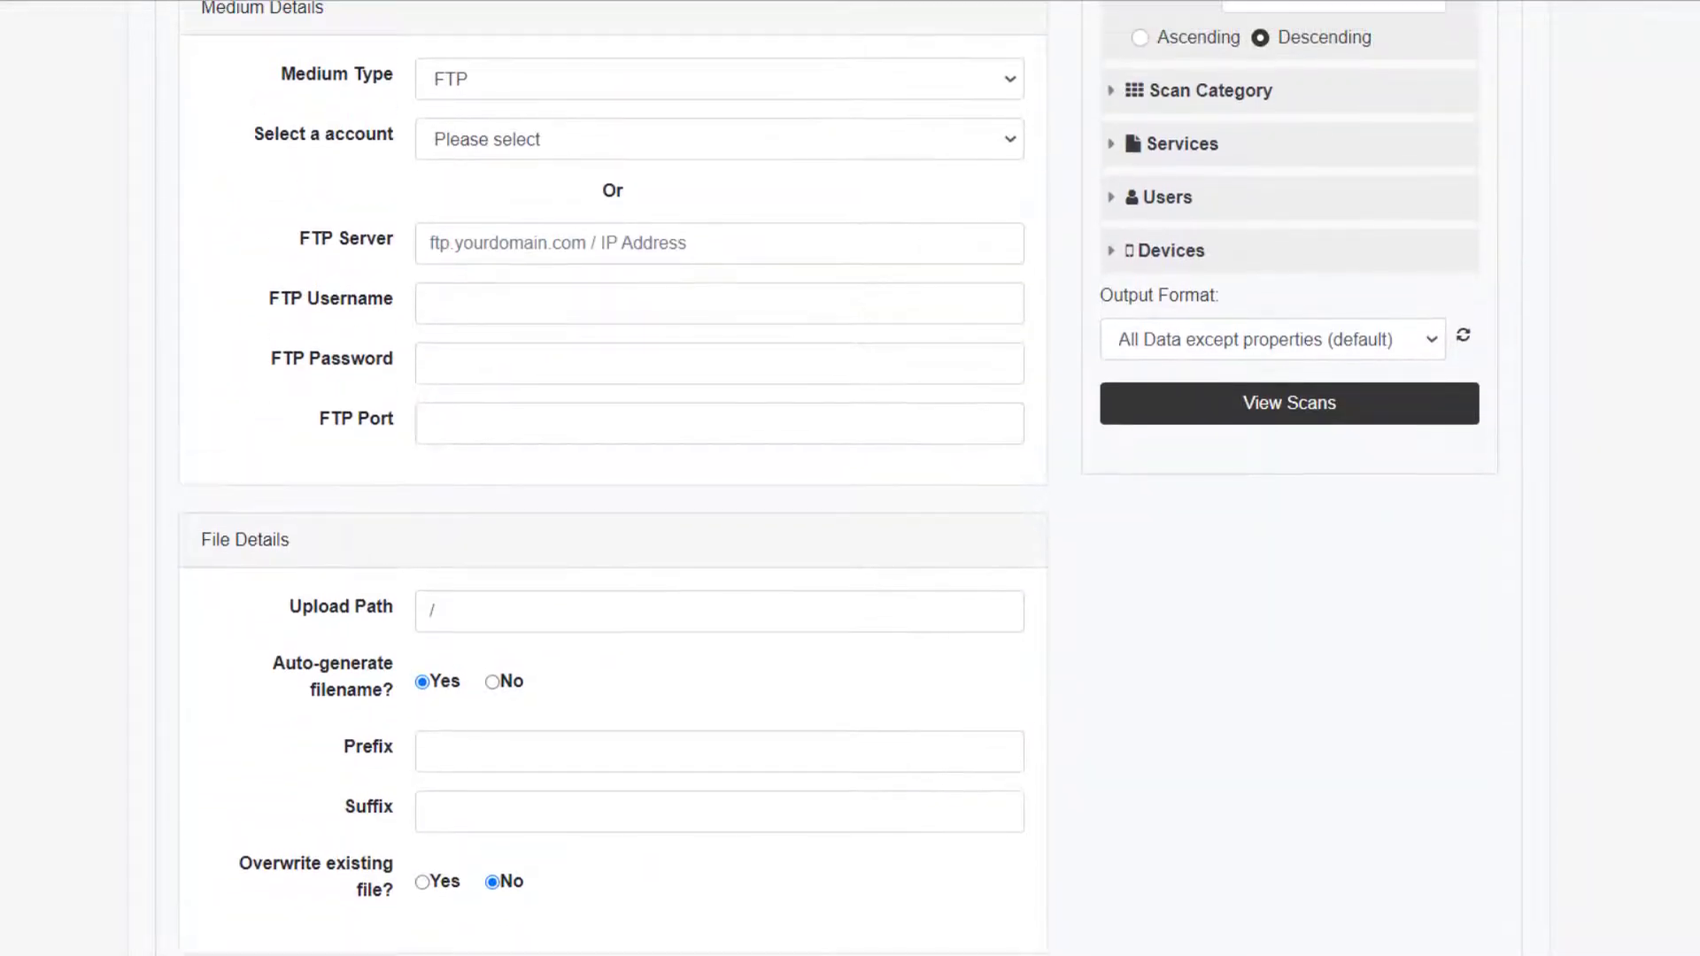
{"action": "left_click", "coordinate": [855, 84]}
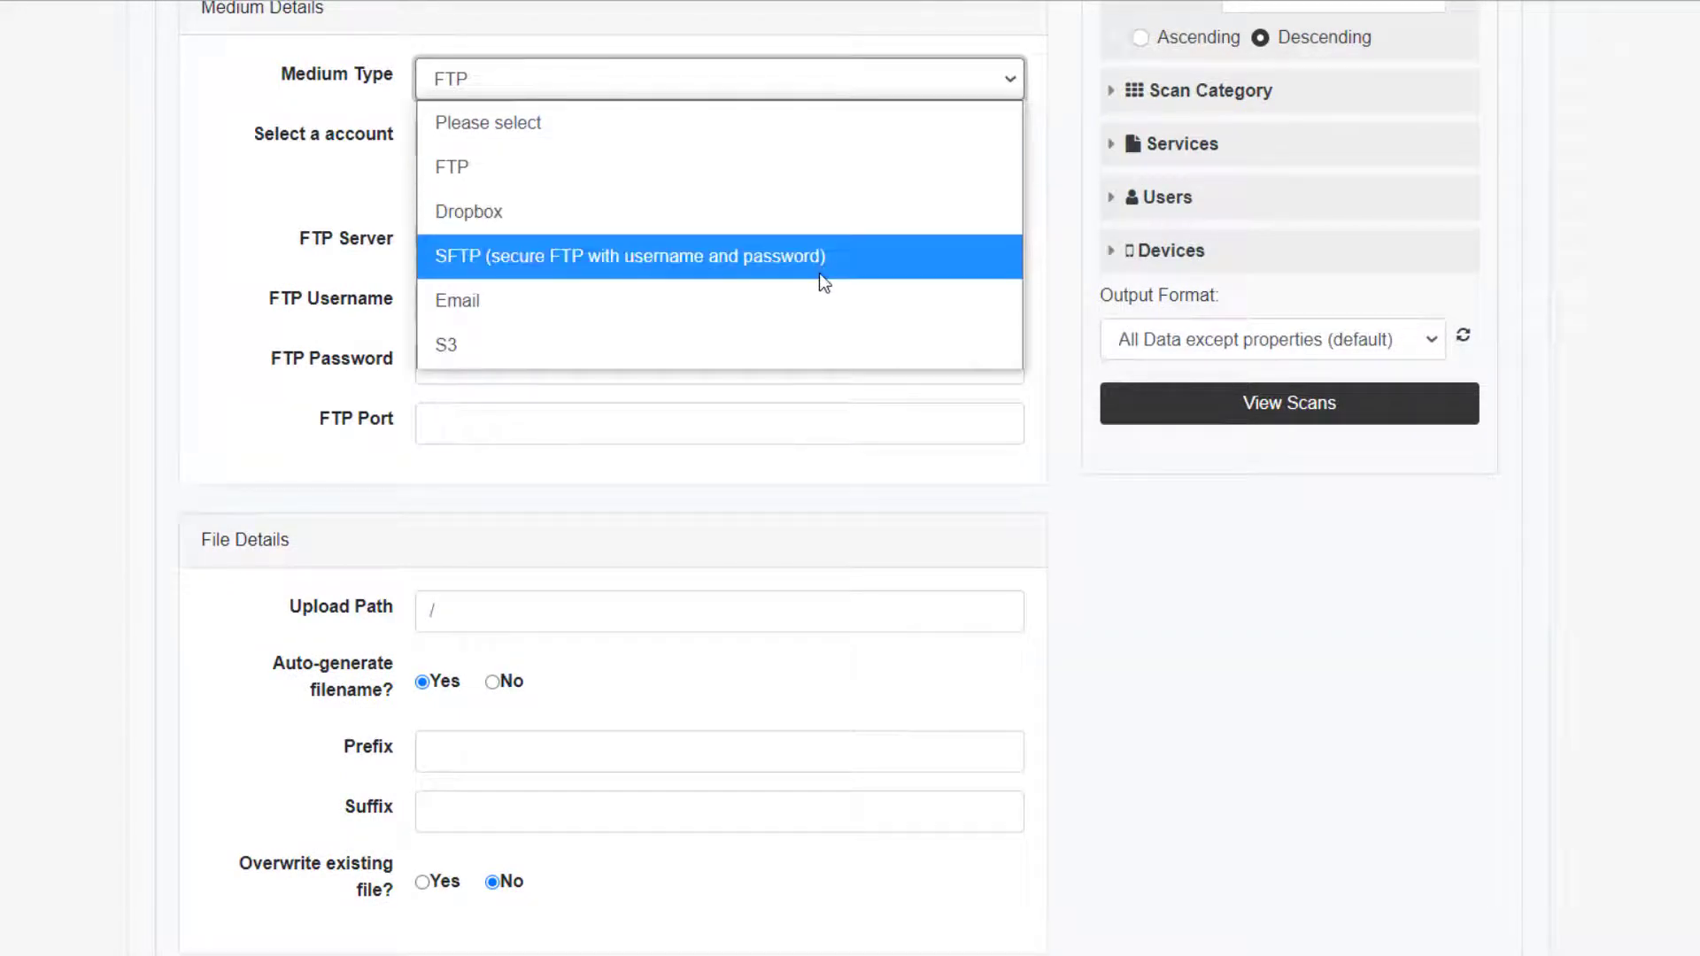
{"action": "left_click", "coordinate": [809, 298]}
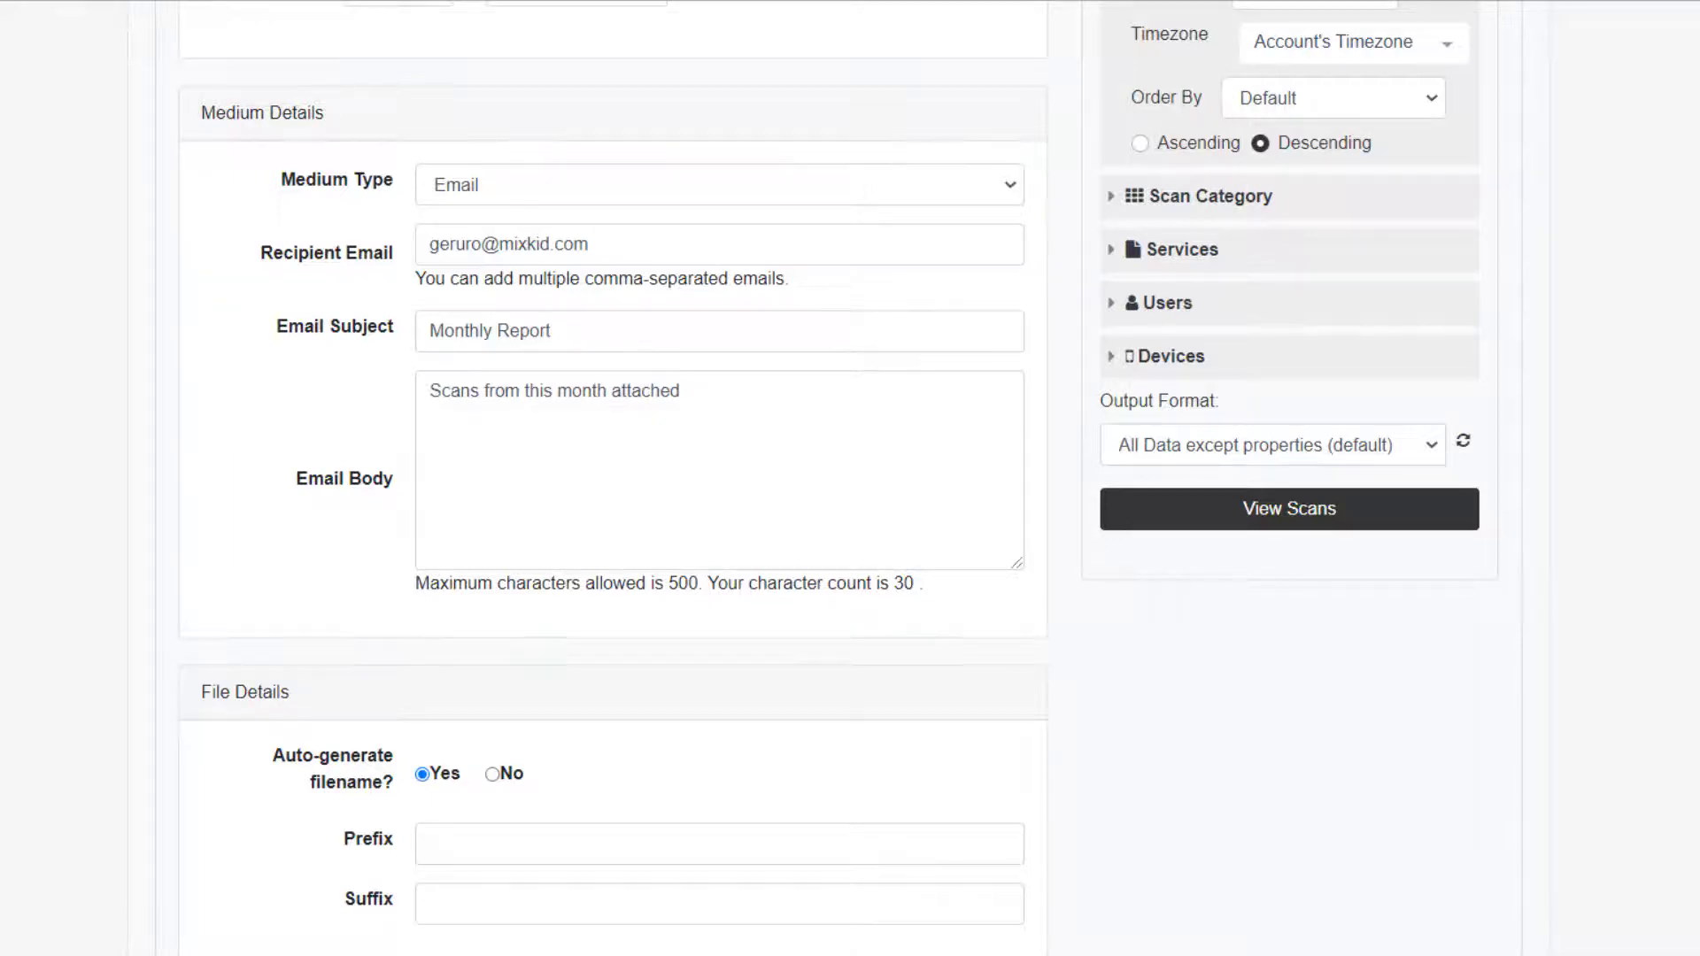
- Expand the Scan Category, Users and Advanced Search Options of the scan filter to review their settings
{"action": "scroll", "coordinate": [838, 478], "scroll_direction": "up", "scroll_amount": 4}
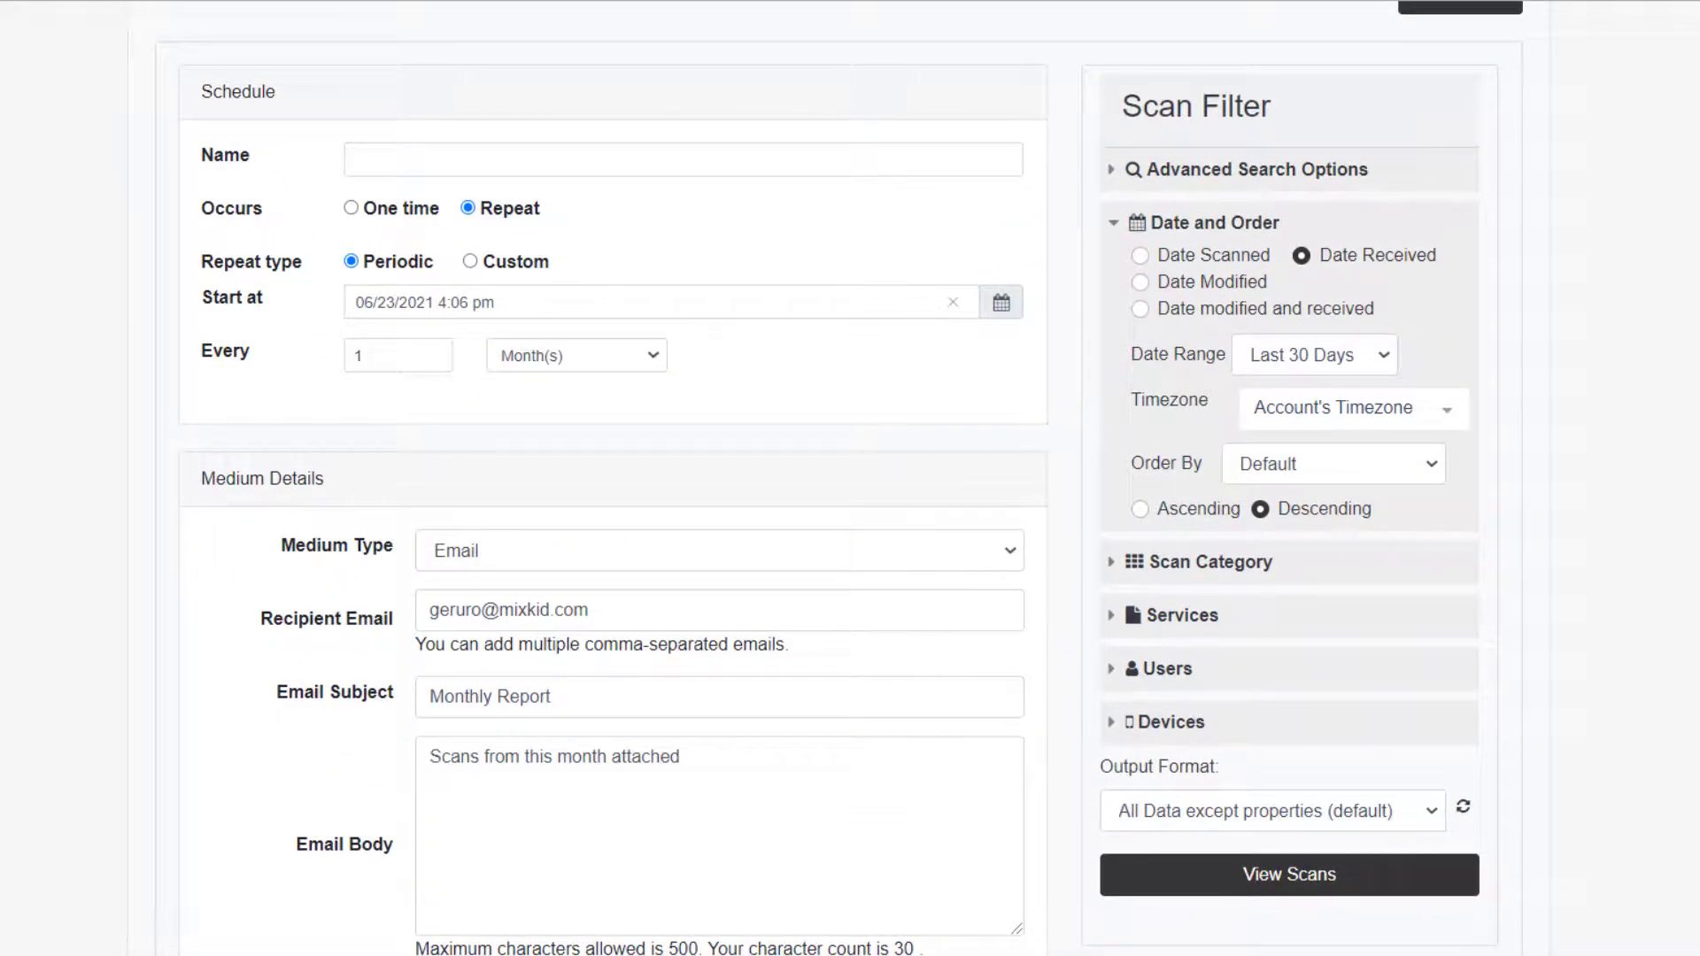
{"action": "left_click", "coordinate": [1112, 567]}
{"action": "scroll", "coordinate": [1175, 571], "scroll_direction": "down", "scroll_amount": 3}
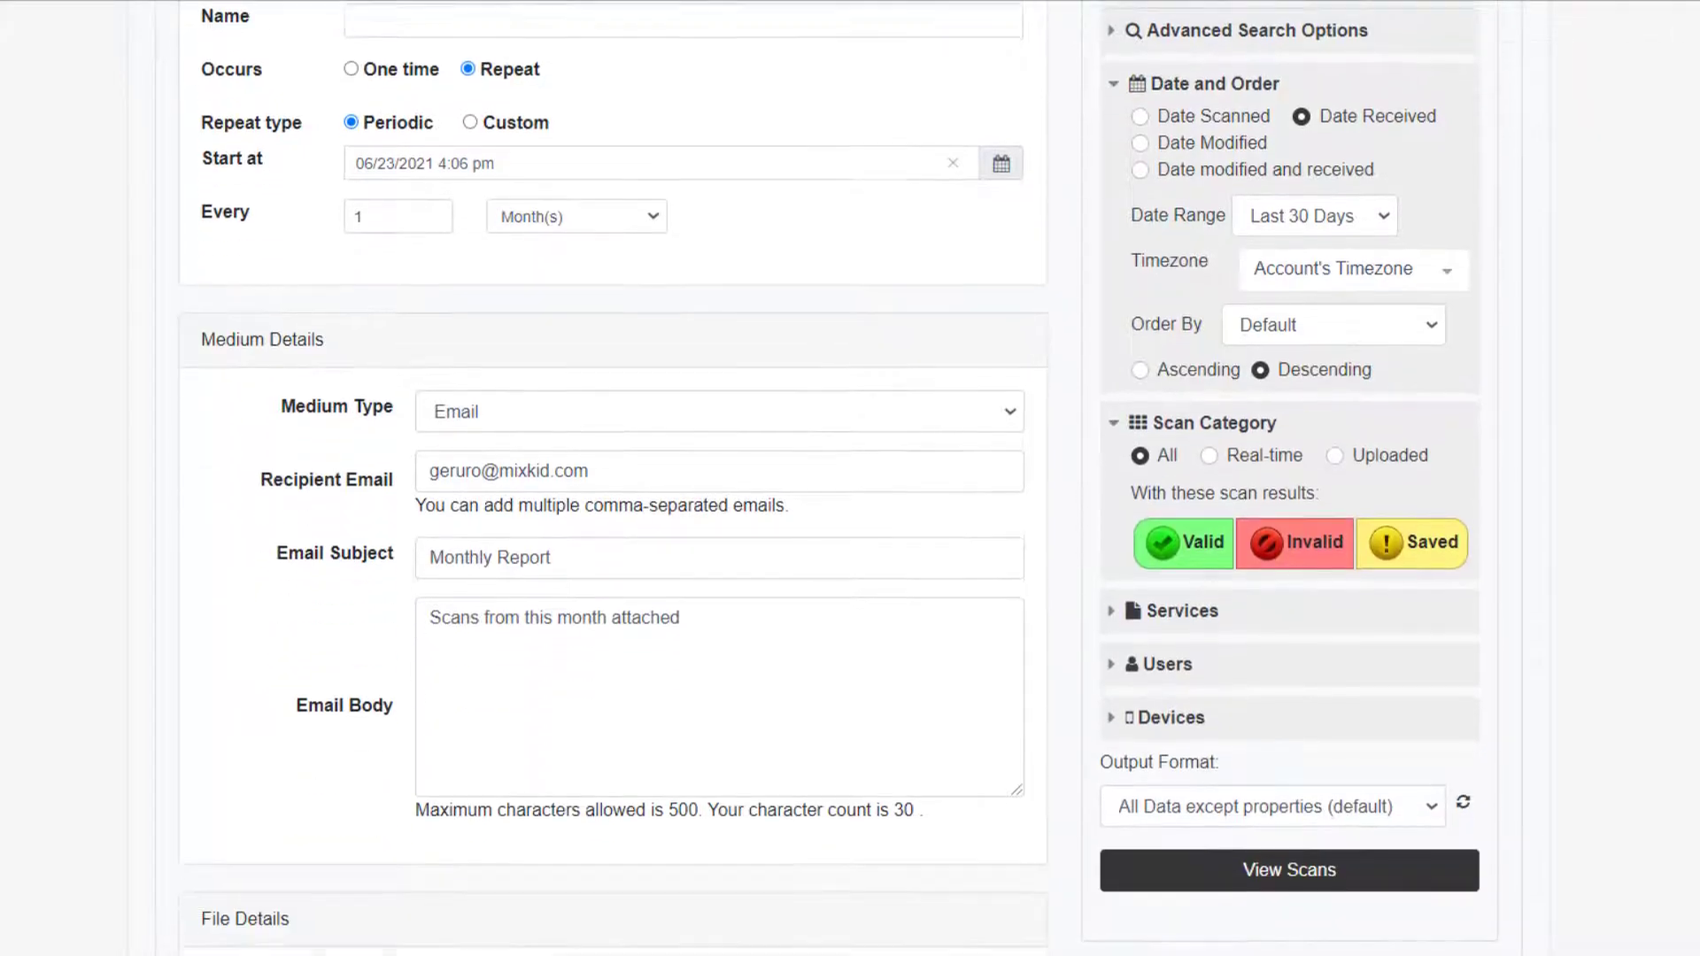
{"action": "left_click", "coordinate": [1110, 569]}
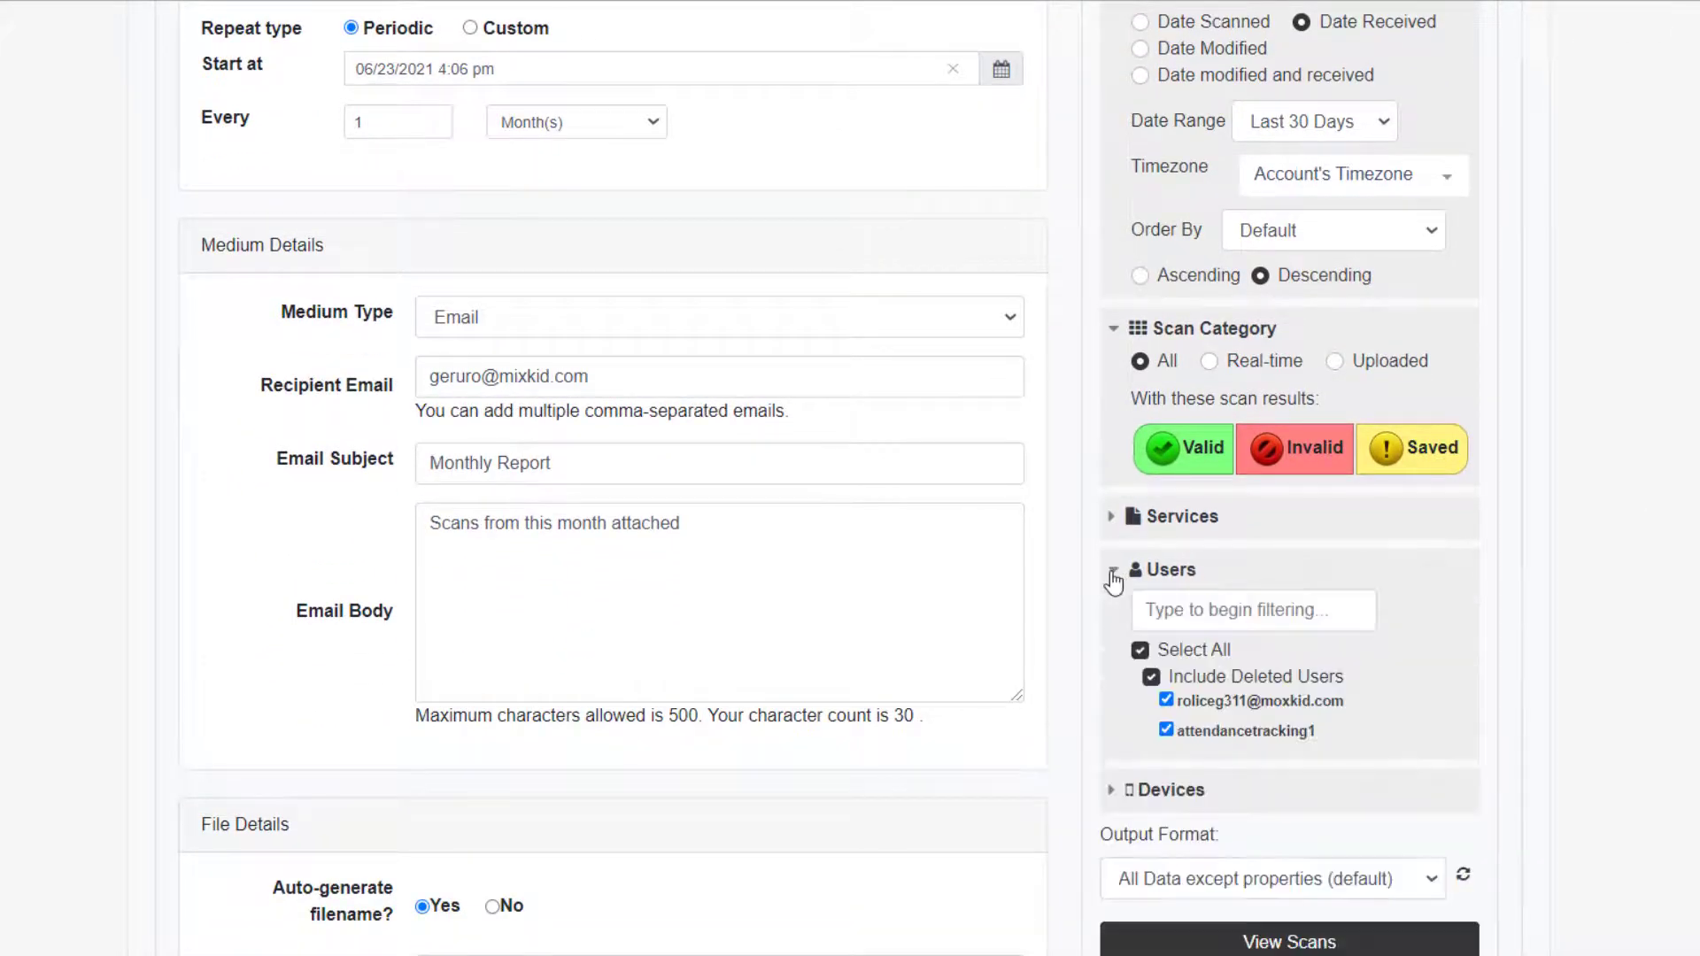
{"action": "scroll", "coordinate": [1112, 566], "scroll_direction": "up", "scroll_amount": 3}
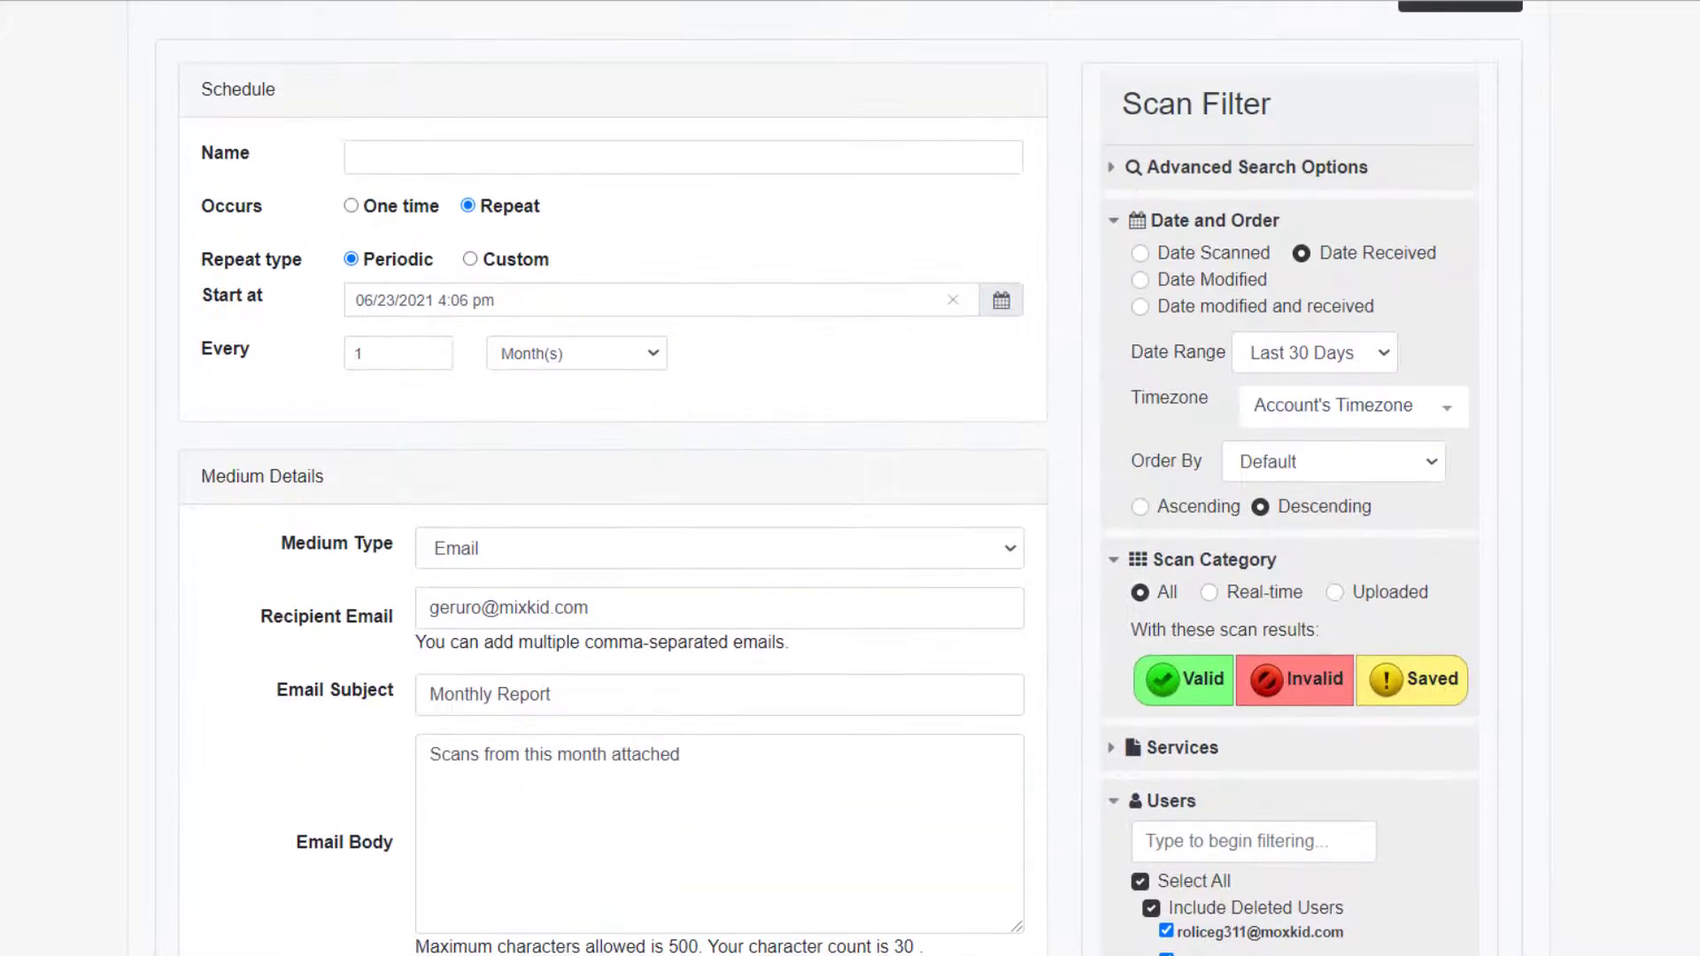
{"action": "left_click", "coordinate": [1115, 178]}
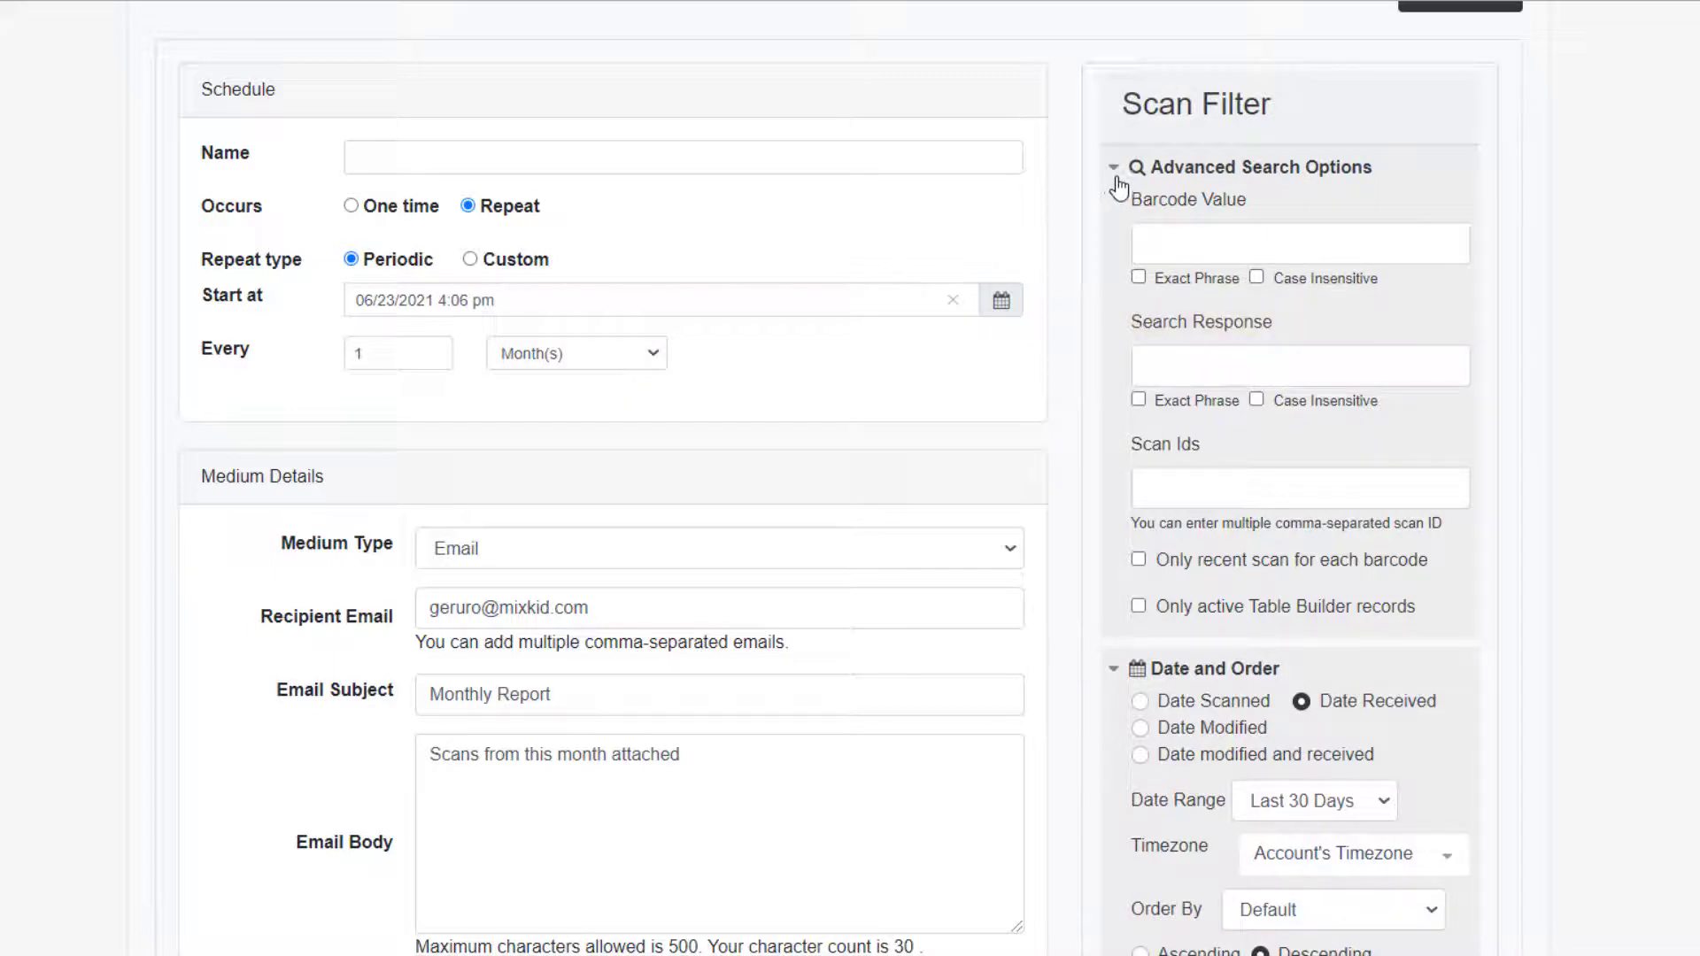
- Choose to create a new template as the export's output format and name it Template Example
{"action": "scroll", "coordinate": [841, 478], "scroll_direction": "down", "scroll_amount": 7}
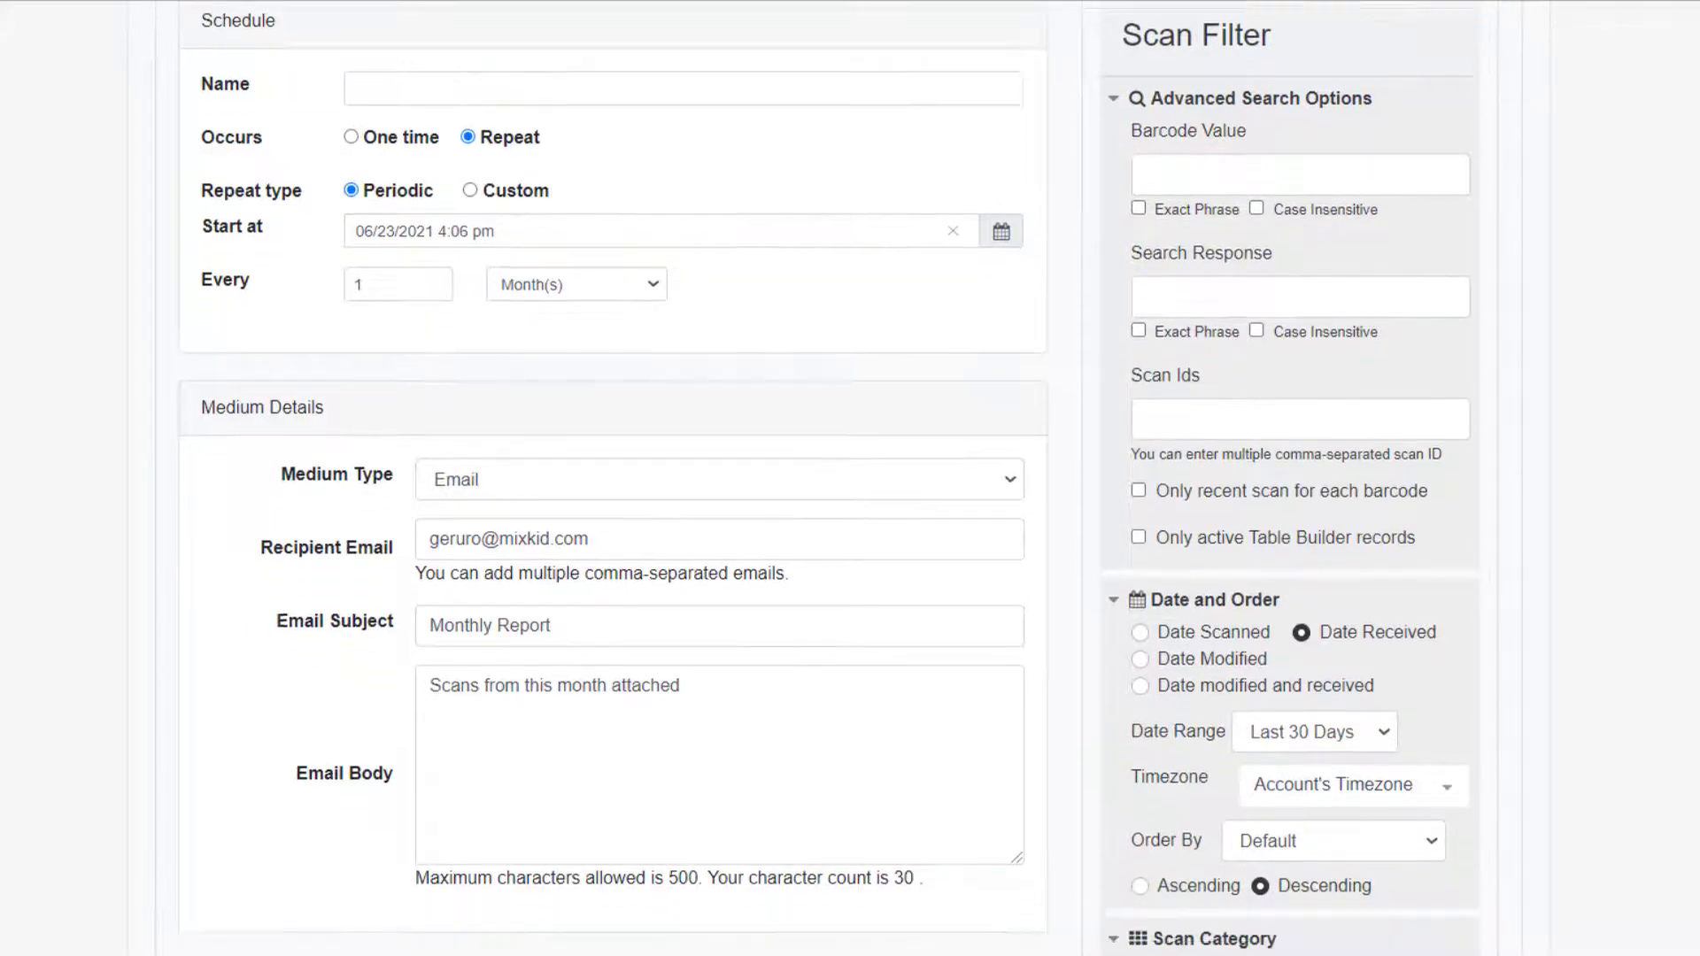
{"action": "scroll", "coordinate": [850, 478], "scroll_direction": "down", "scroll_amount": 4}
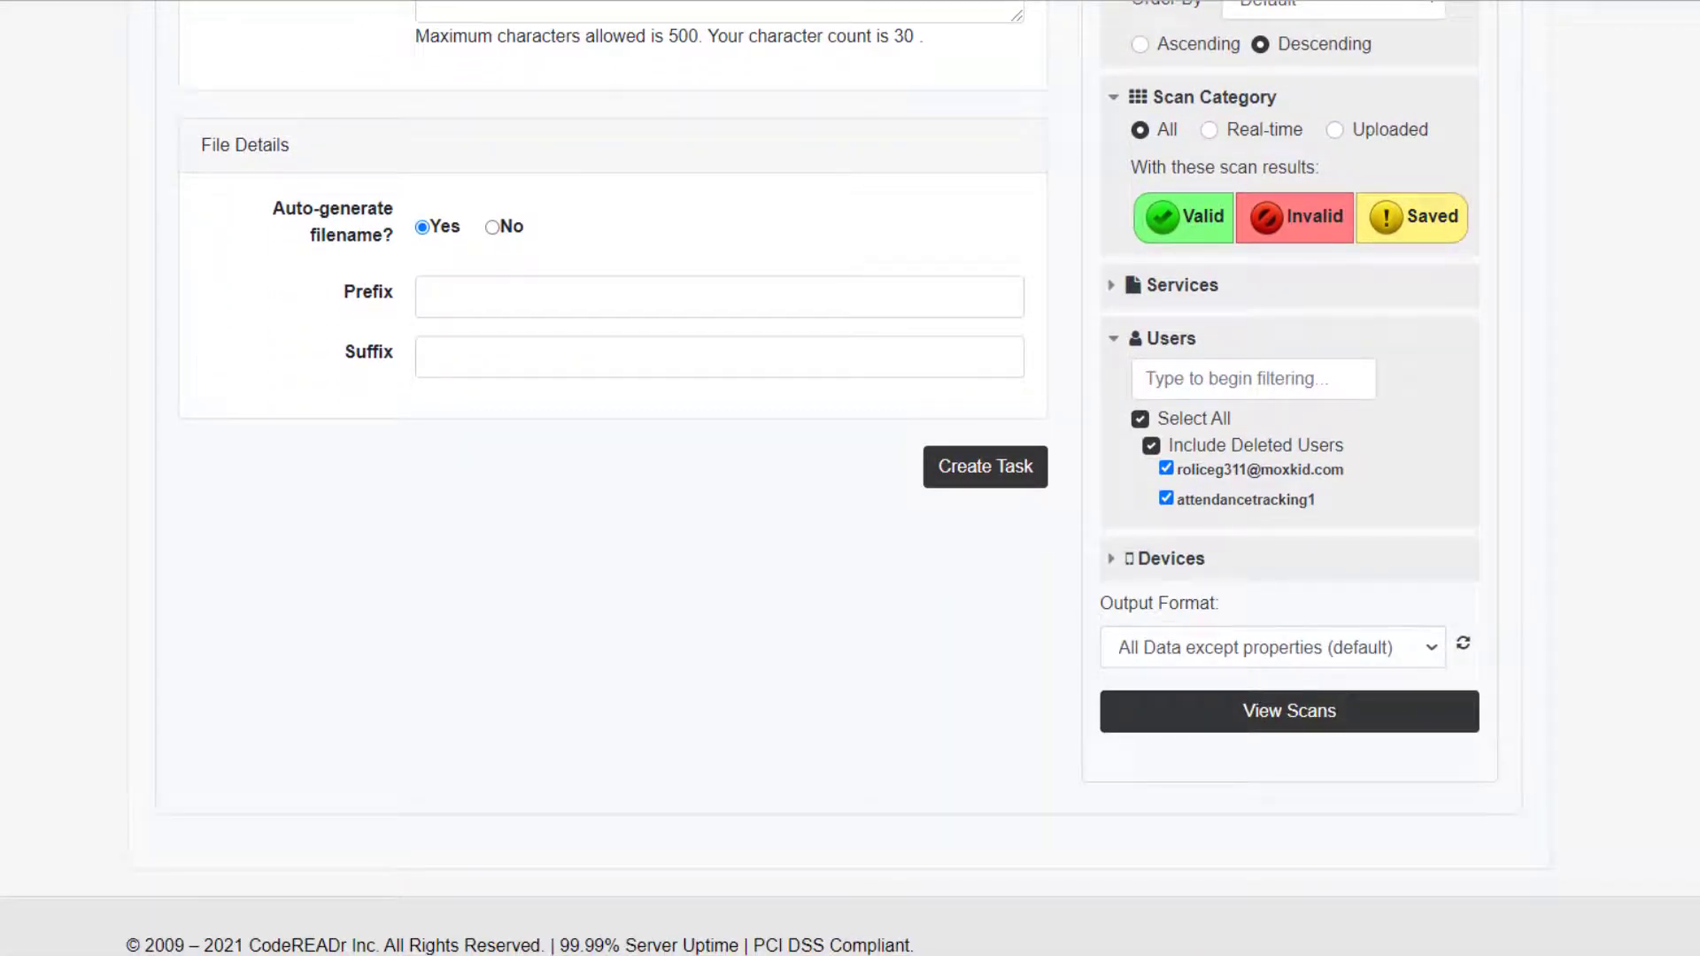
{"action": "left_click", "coordinate": [1430, 649]}
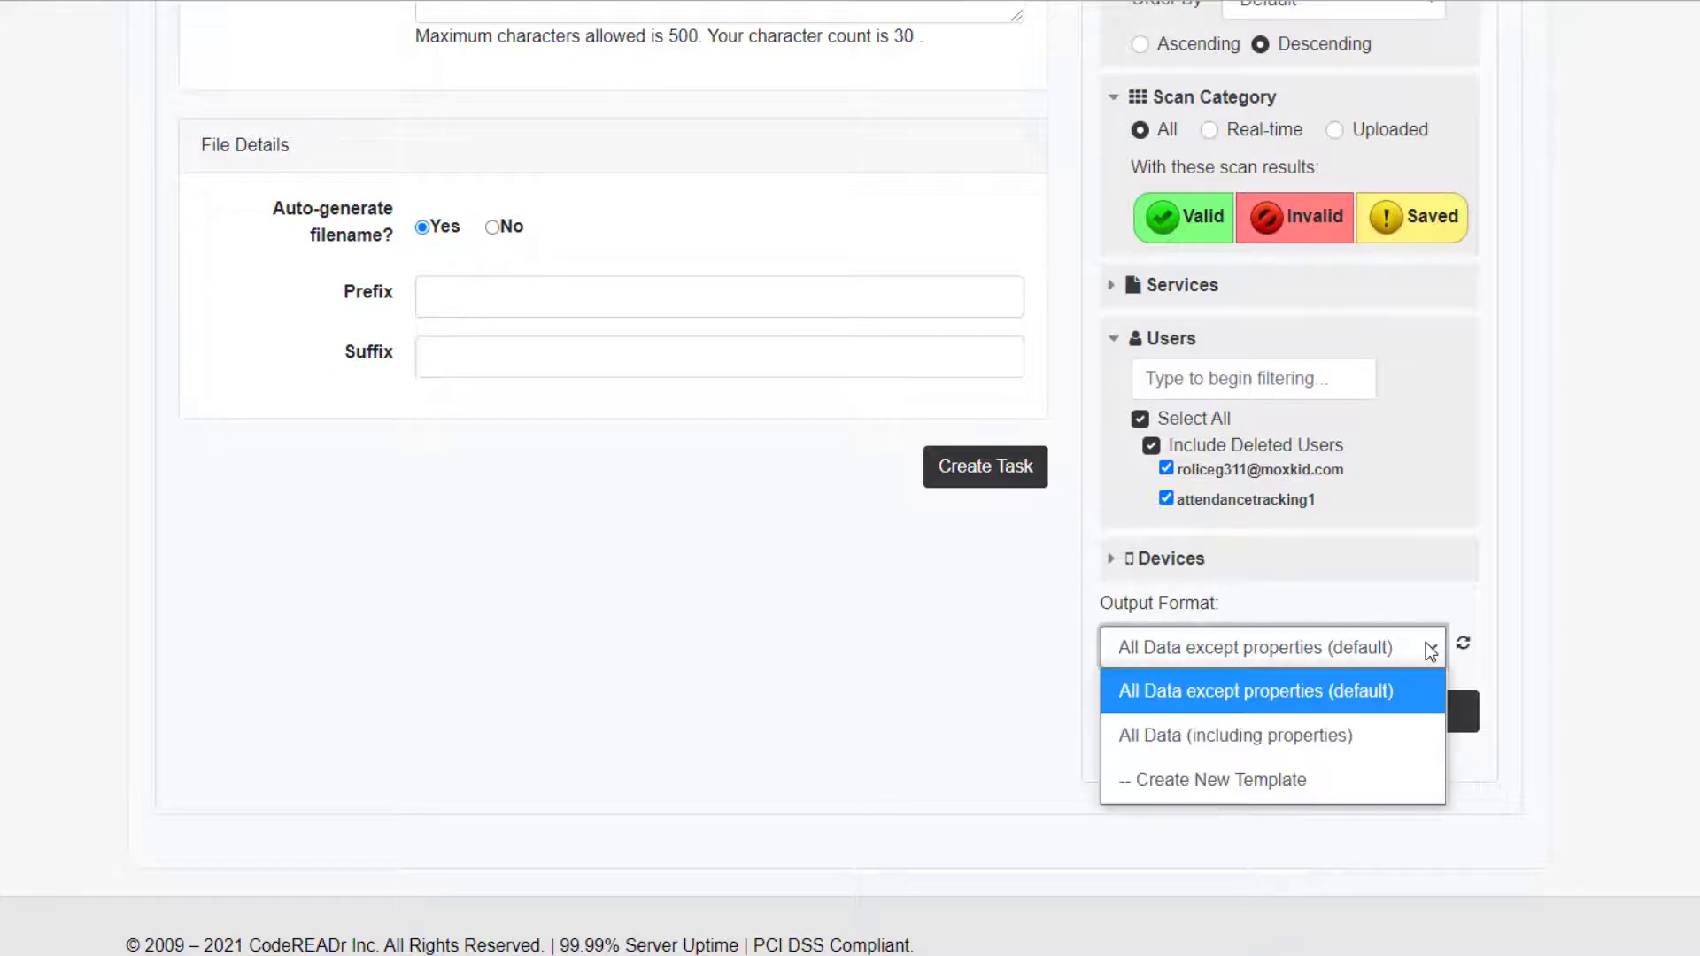
{"action": "left_click", "coordinate": [1399, 783]}
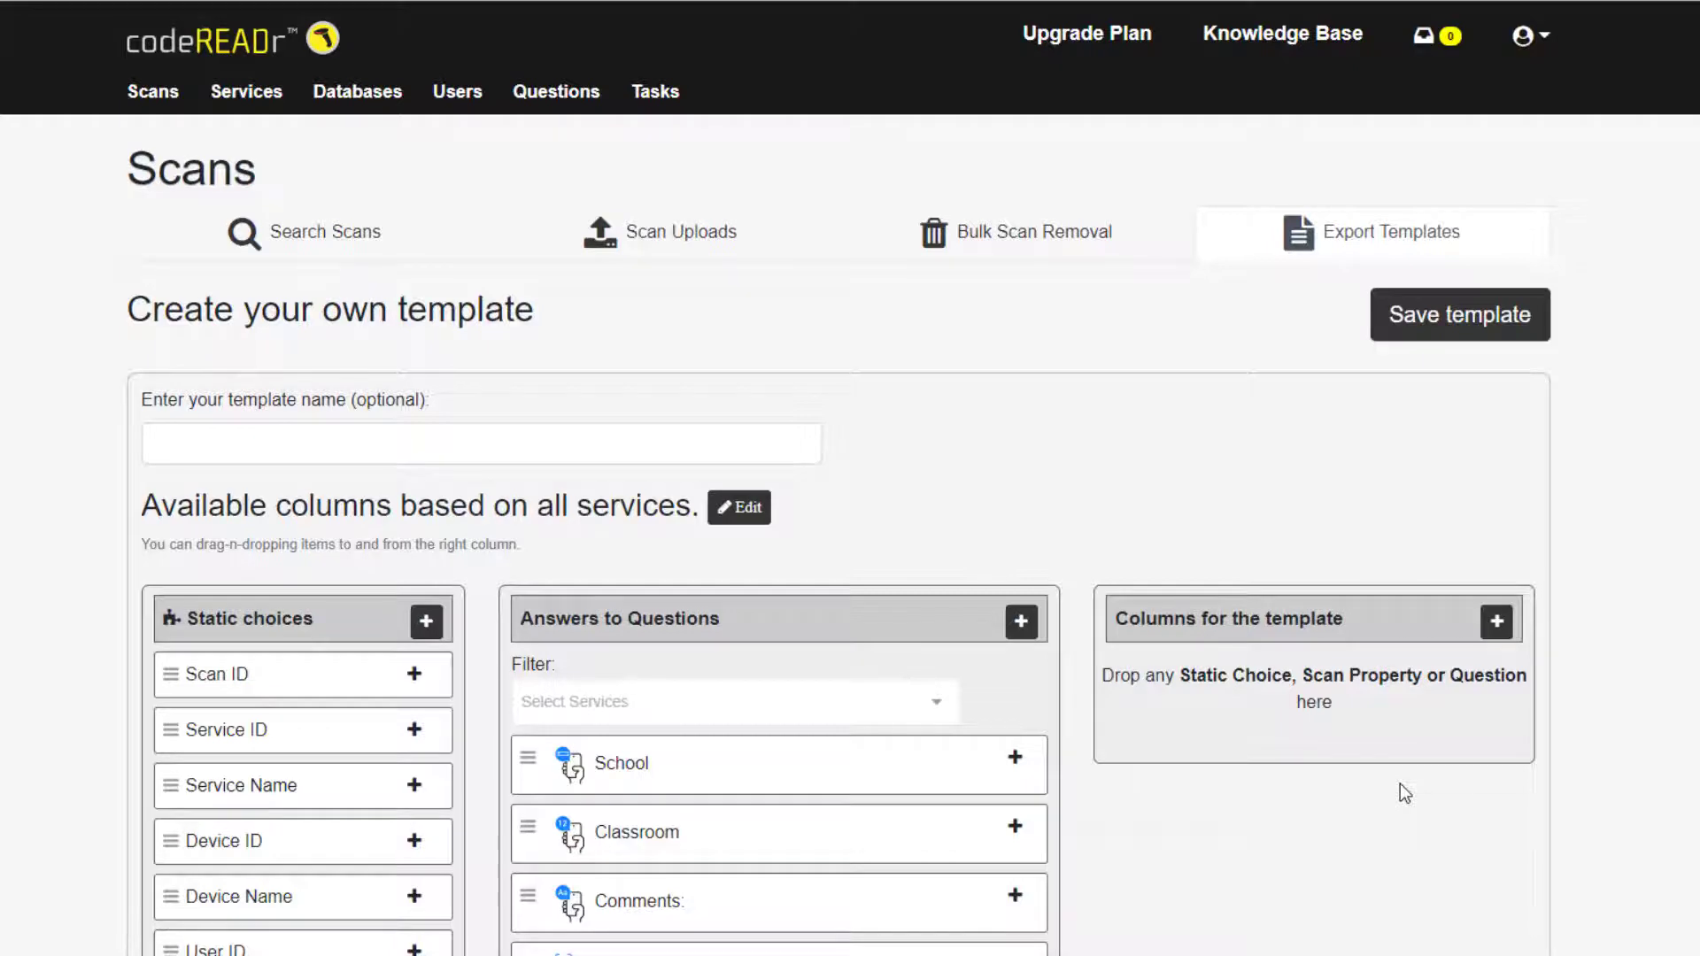
{"action": "left_click", "coordinate": [700, 440]}
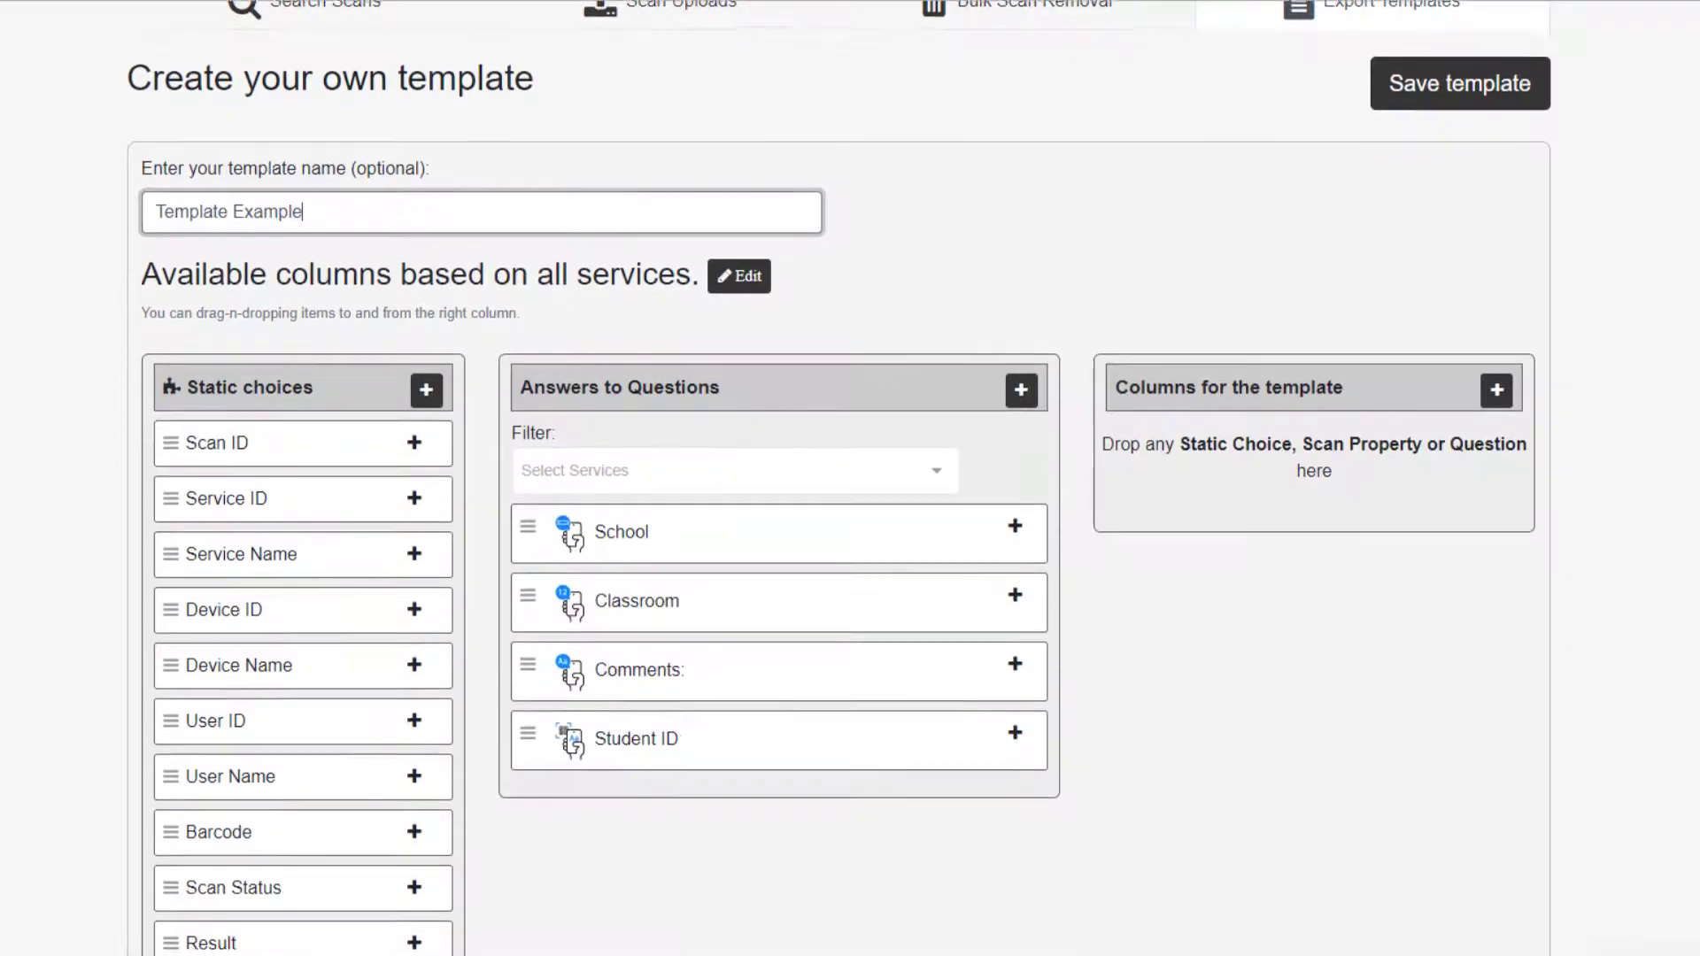
- Add GPS Location, User Name, Timestamp (Scanned) and Student ID as the columns of the template
{"action": "scroll", "coordinate": [837, 478], "scroll_direction": "down", "scroll_amount": 4}
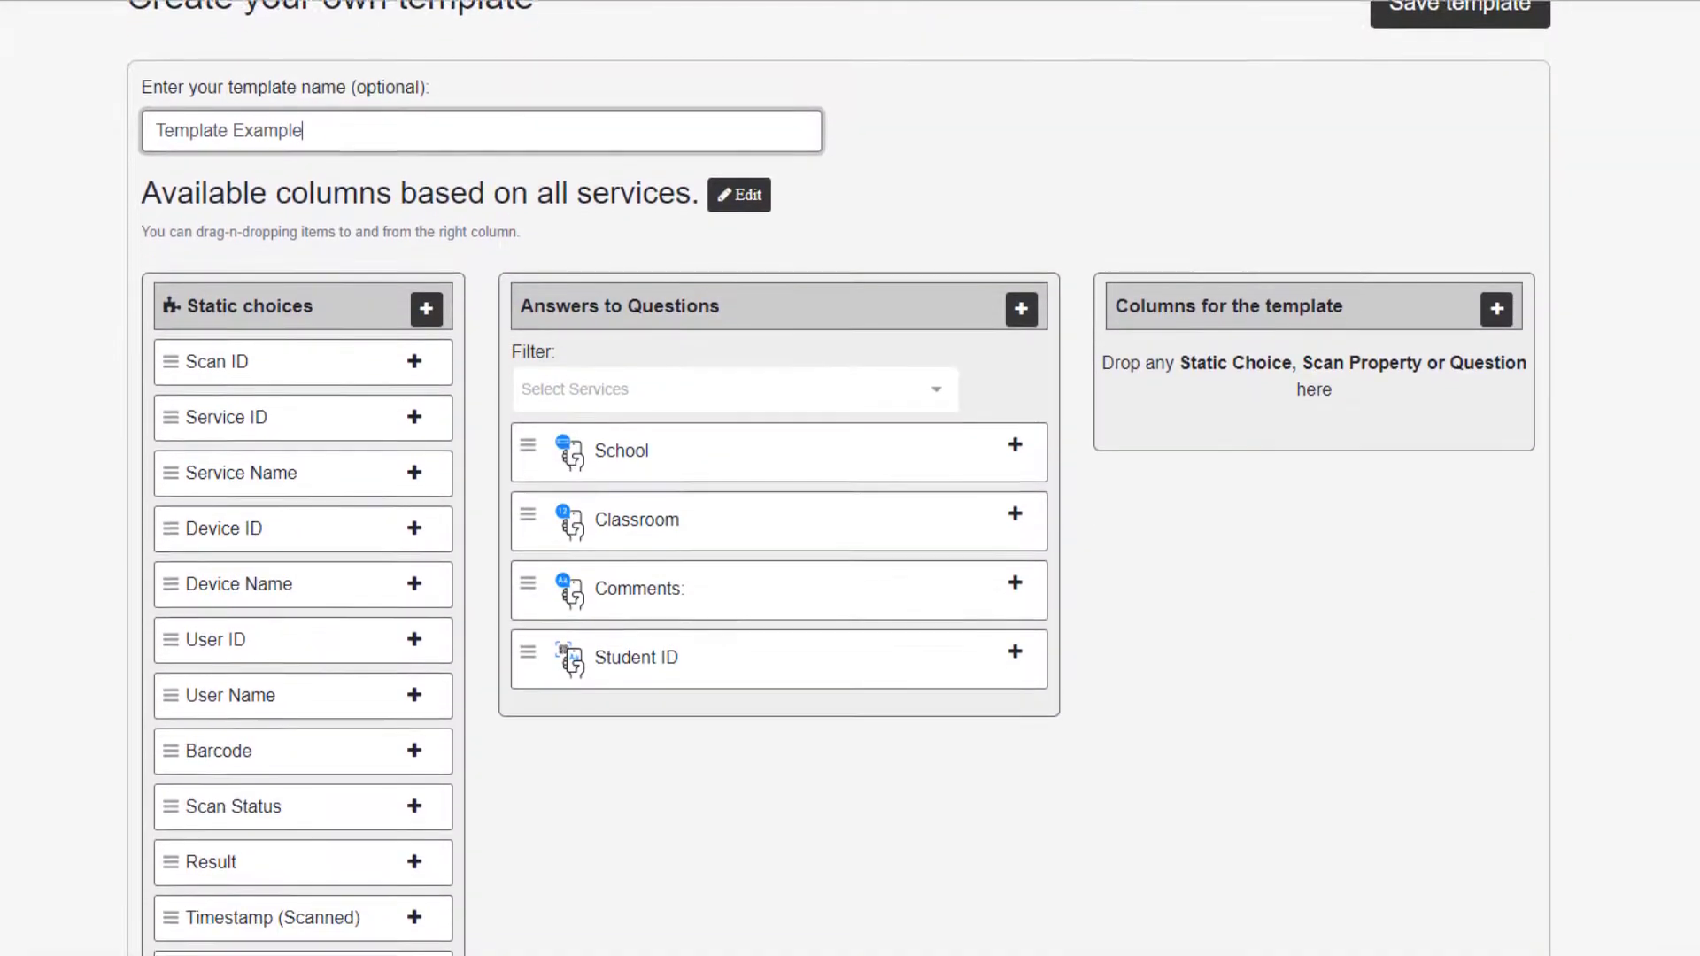
{"action": "scroll", "coordinate": [689, 808], "scroll_direction": "down", "scroll_amount": 2}
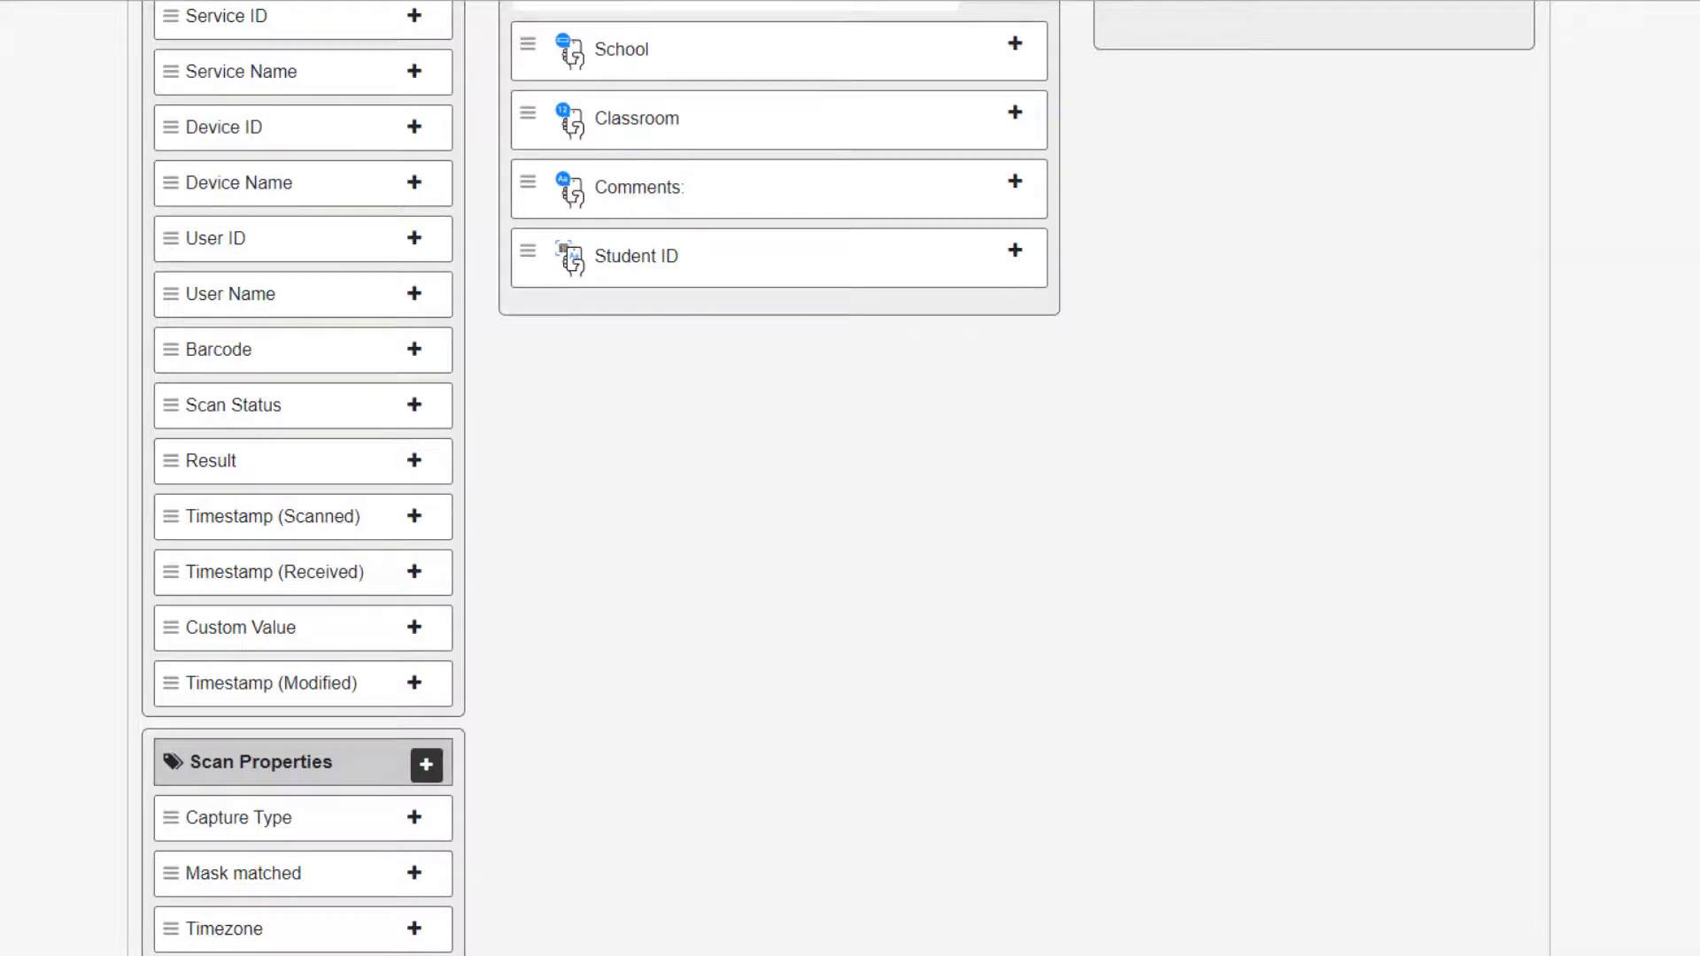
{"action": "left_click_drag", "start_coordinate": [265, 929], "coordinate": [1290, 49]}
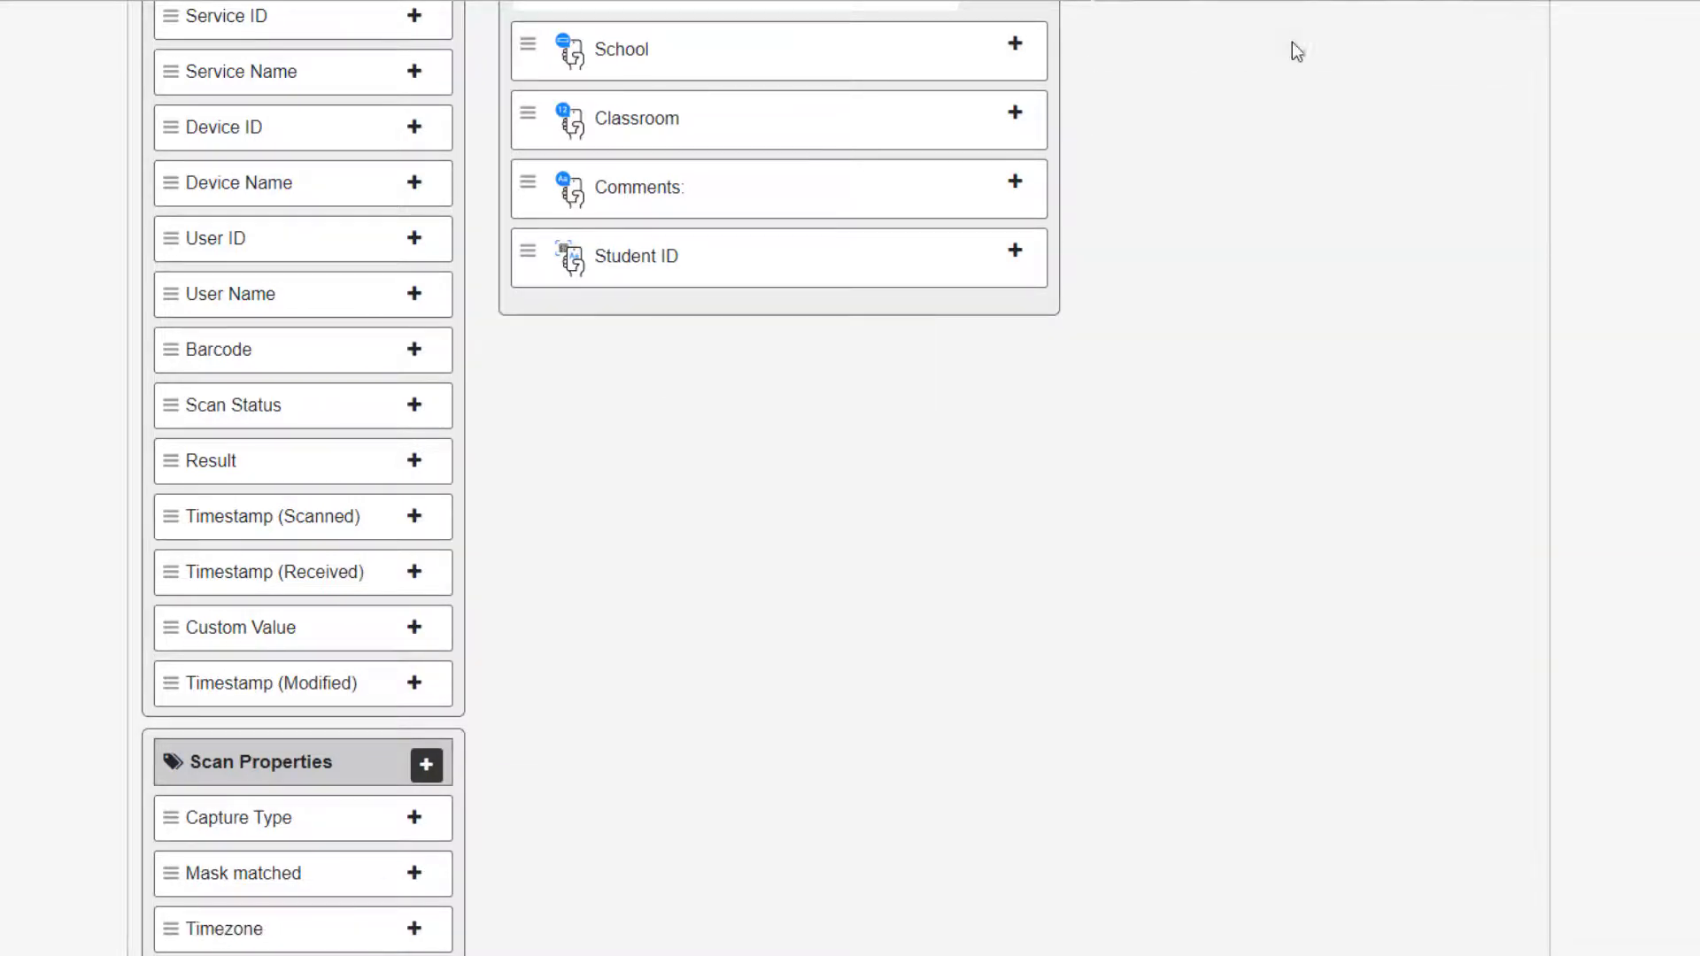
{"action": "scroll", "coordinate": [838, 479], "scroll_direction": "up", "scroll_amount": 3}
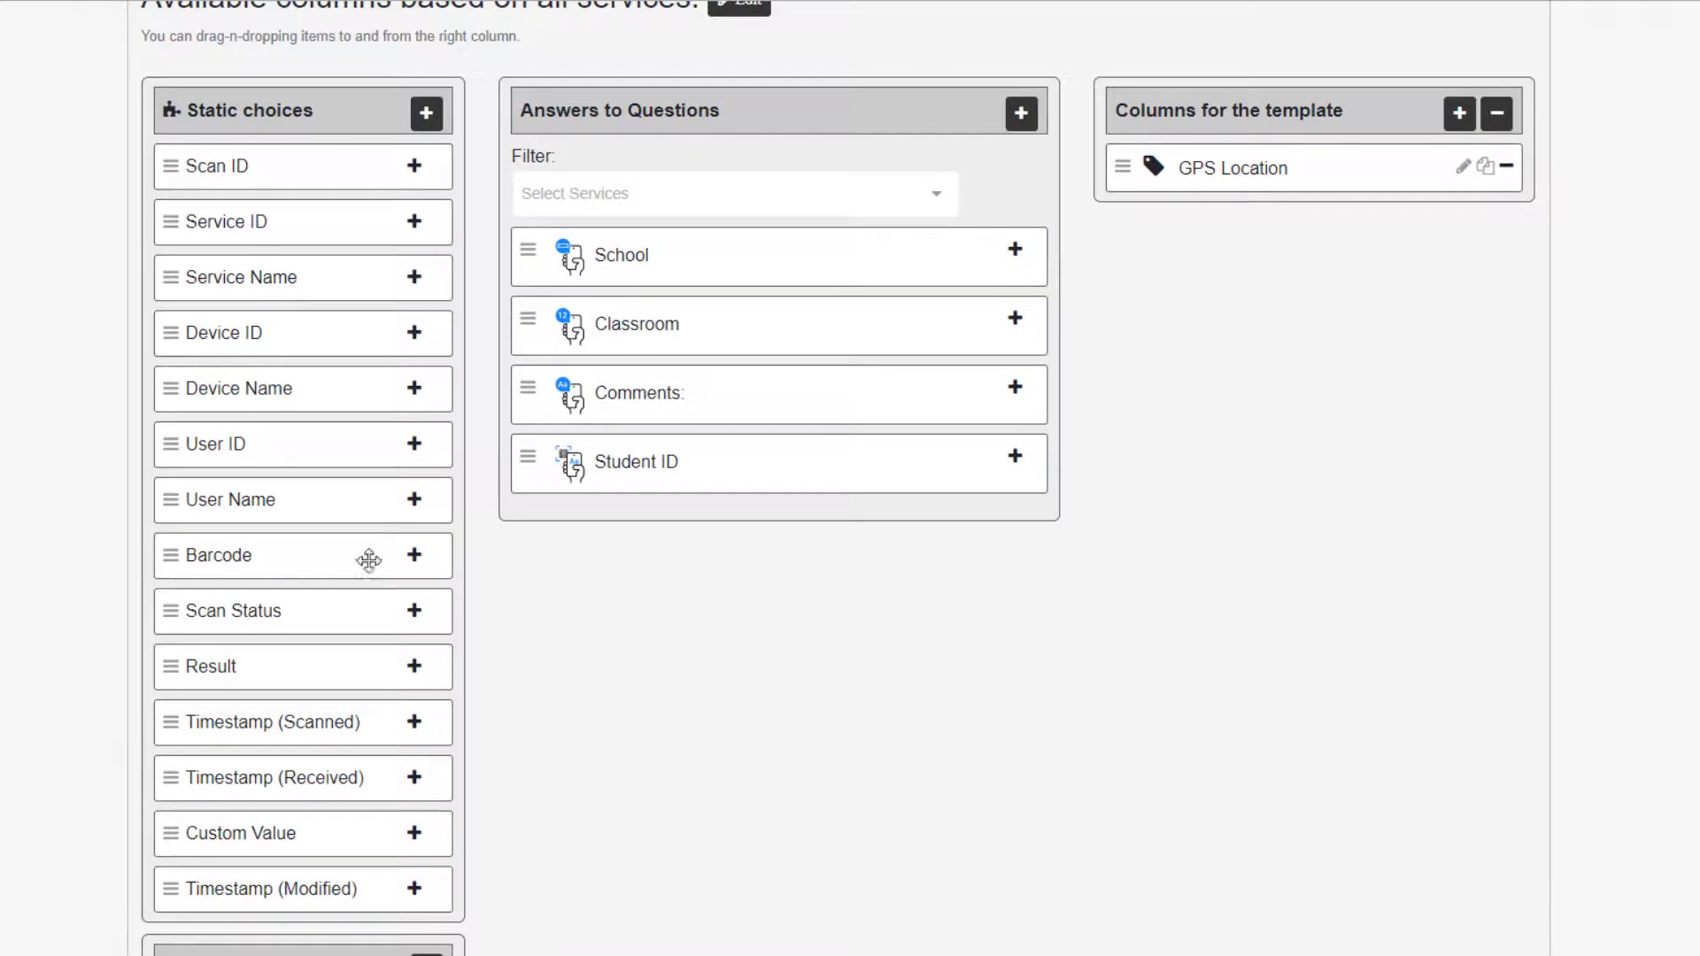
{"action": "left_click_drag", "start_coordinate": [319, 509], "coordinate": [1272, 224]}
{"action": "left_click_drag", "start_coordinate": [311, 659], "coordinate": [1383, 304]}
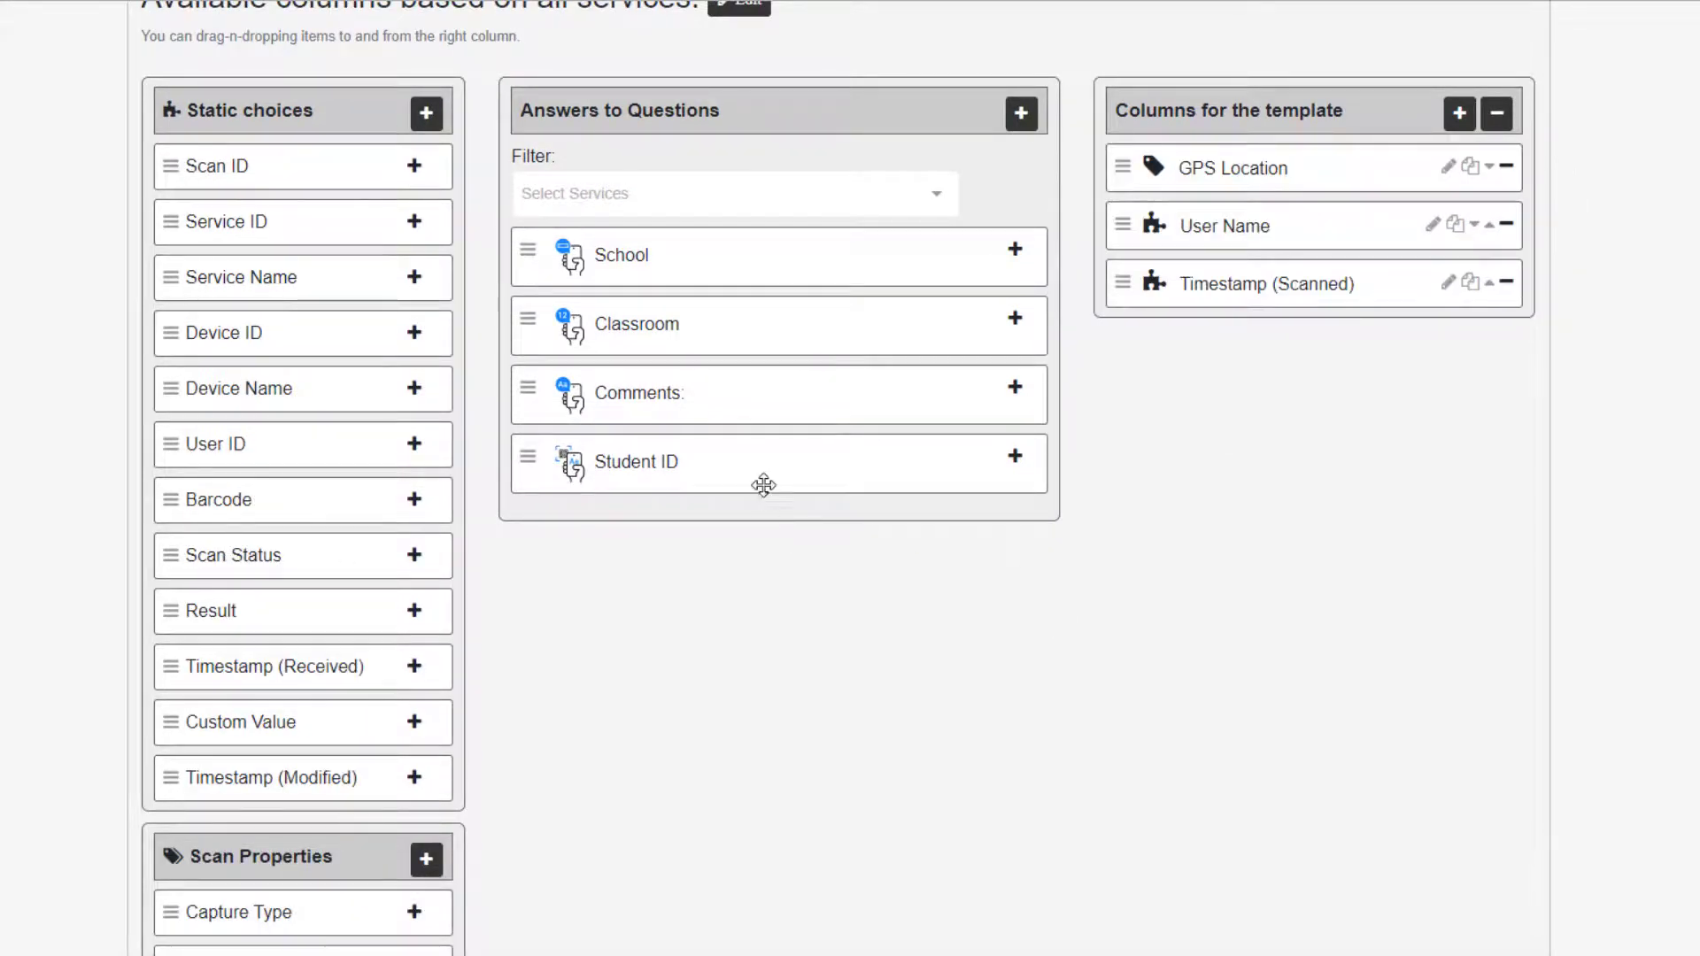
{"action": "left_click_drag", "start_coordinate": [759, 476], "coordinate": [1342, 316]}
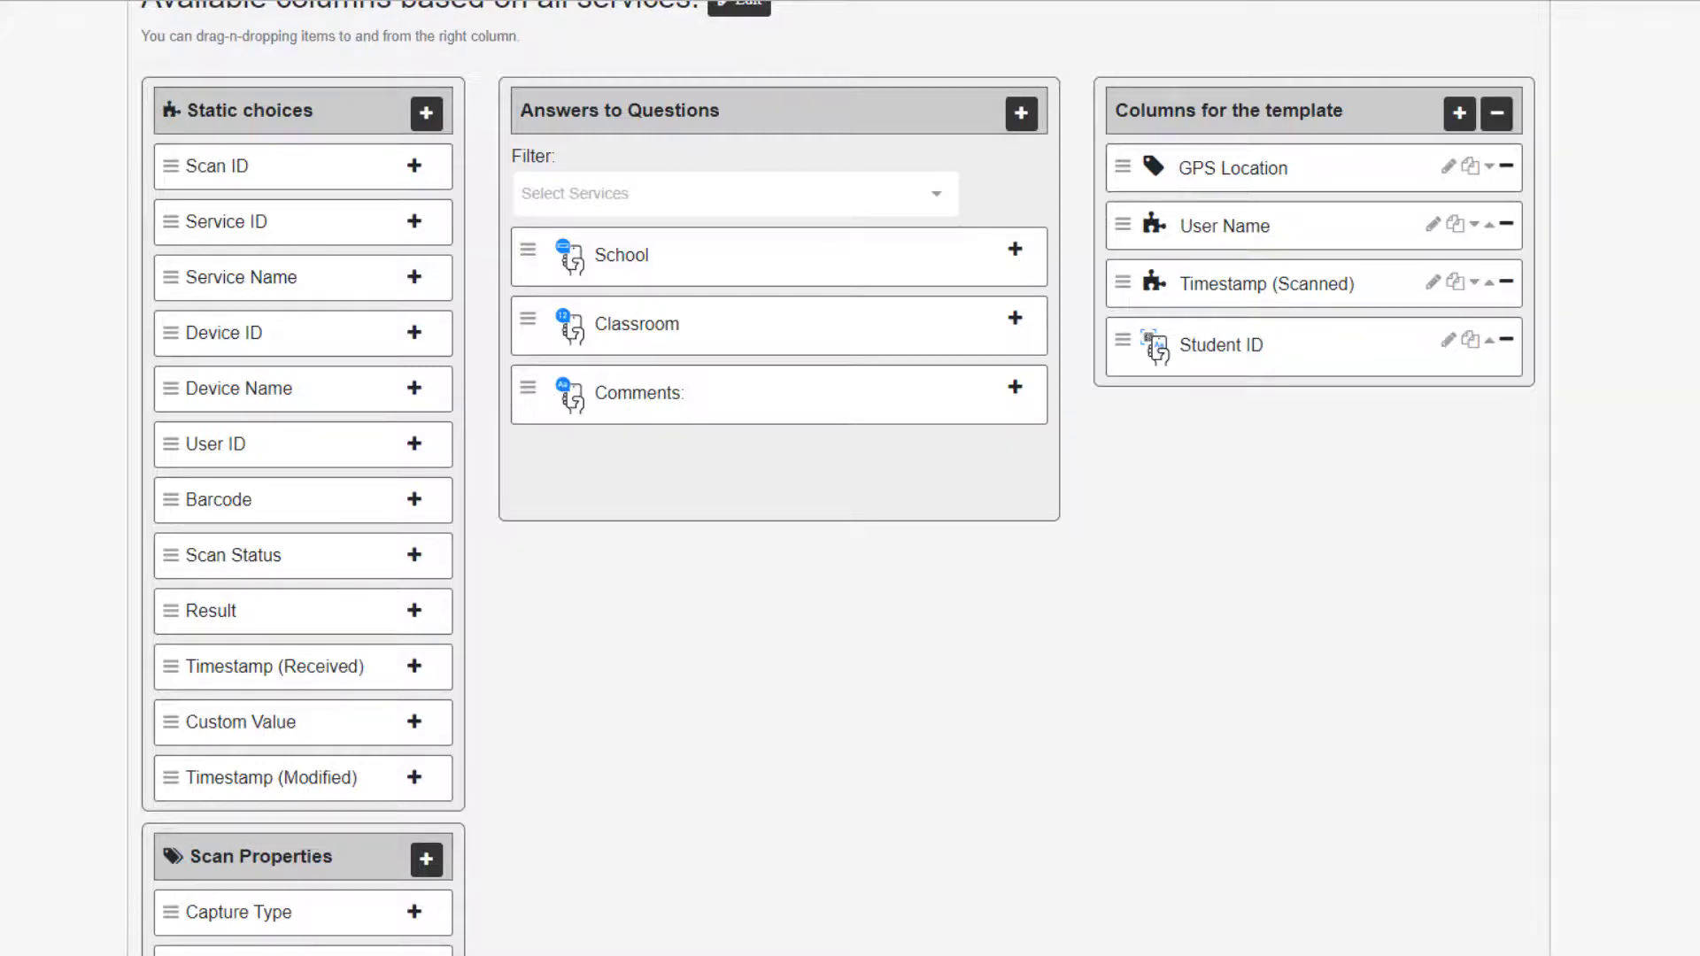
- Open the Student ID column's alteration options, leave them at their defaults and save the template
{"action": "left_click", "coordinate": [1448, 344]}
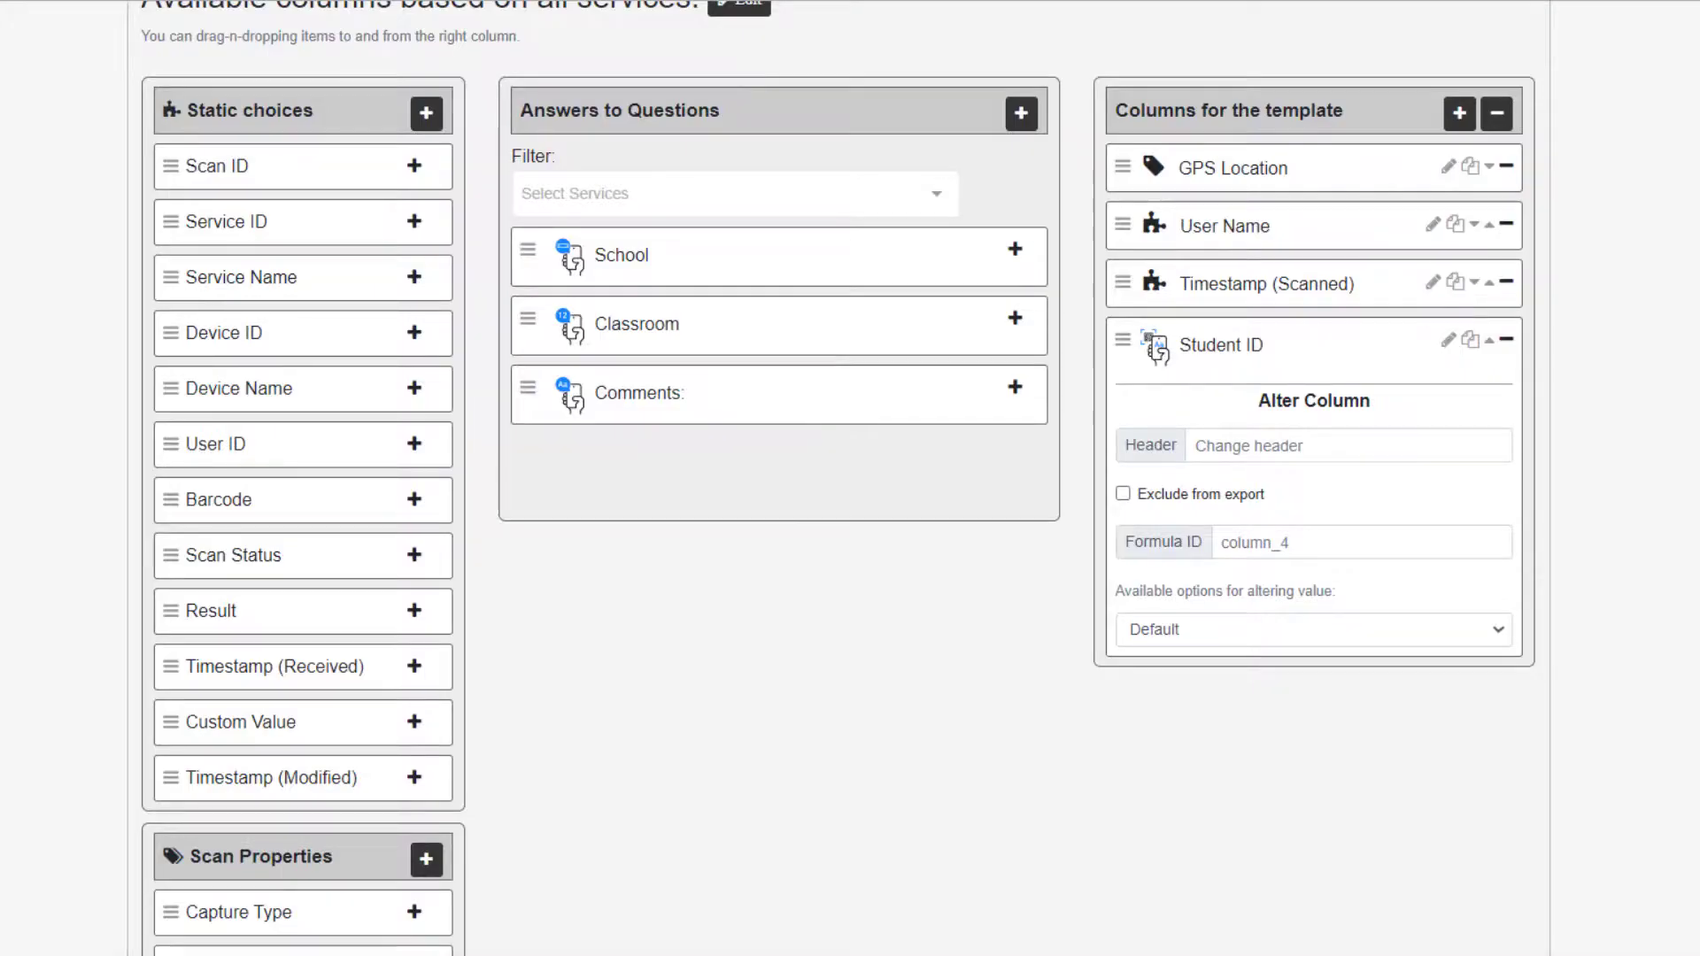
{"action": "scroll", "coordinate": [1469, 355], "scroll_direction": "up", "scroll_amount": 5}
{"action": "left_click", "coordinate": [1499, 360]}
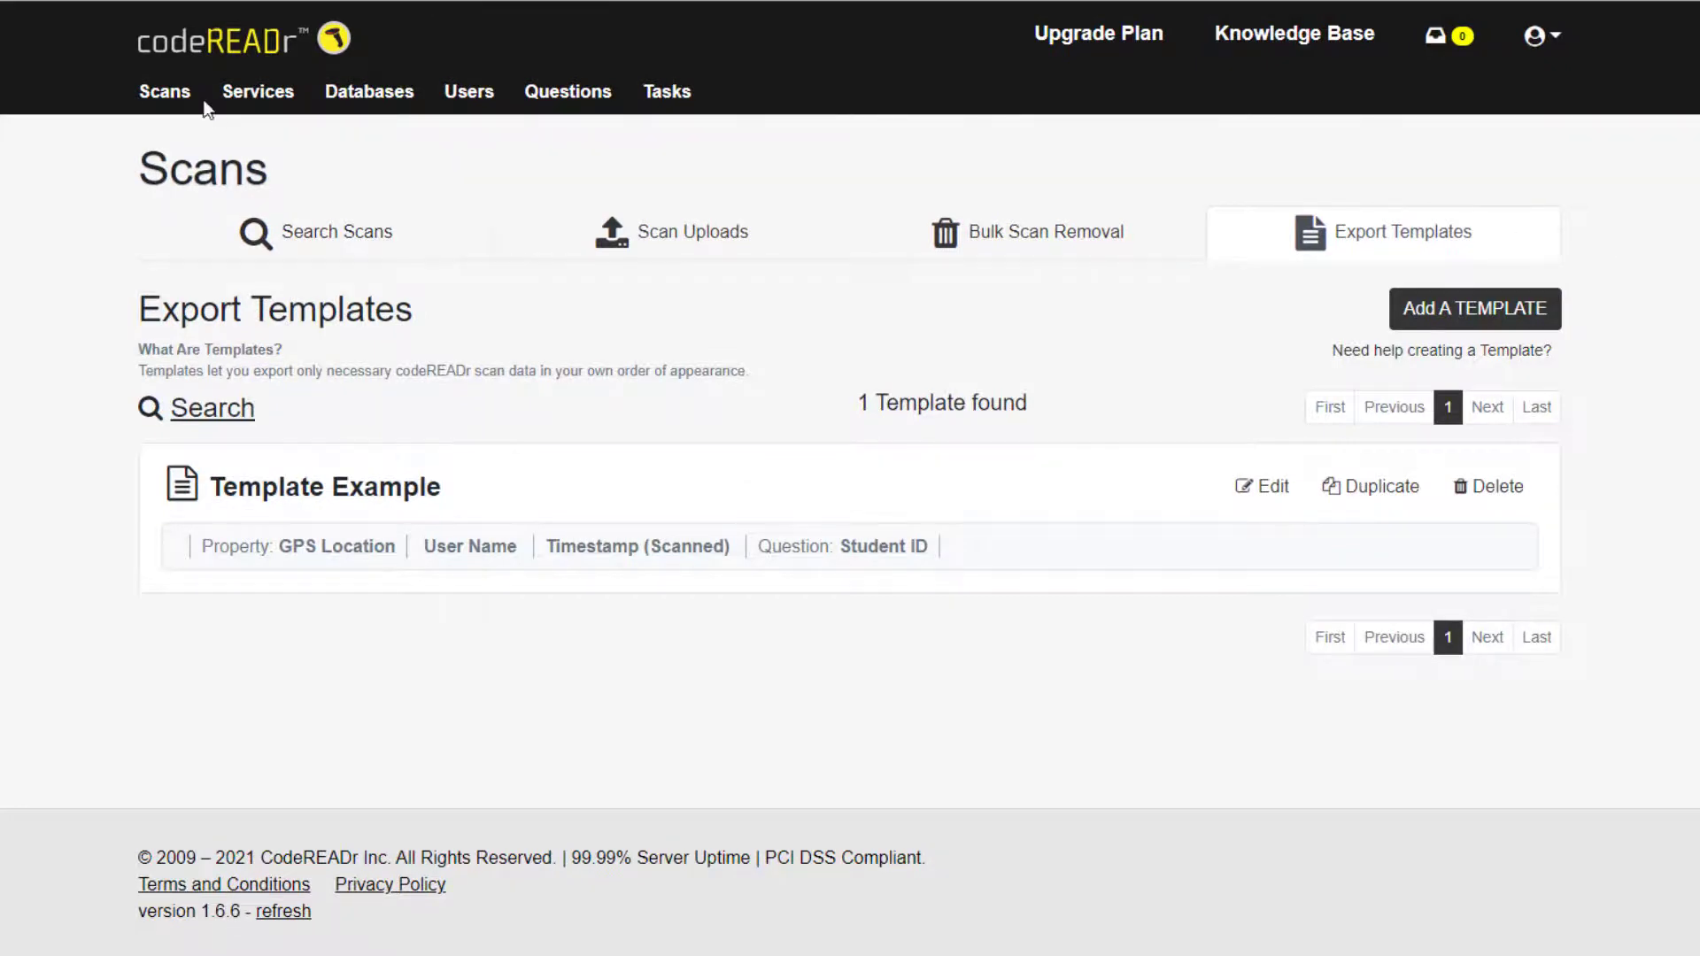
- Expand the Save CSV Download Link options on the Search Scans page and turn on Require user login
{"action": "left_click", "coordinate": [169, 92]}
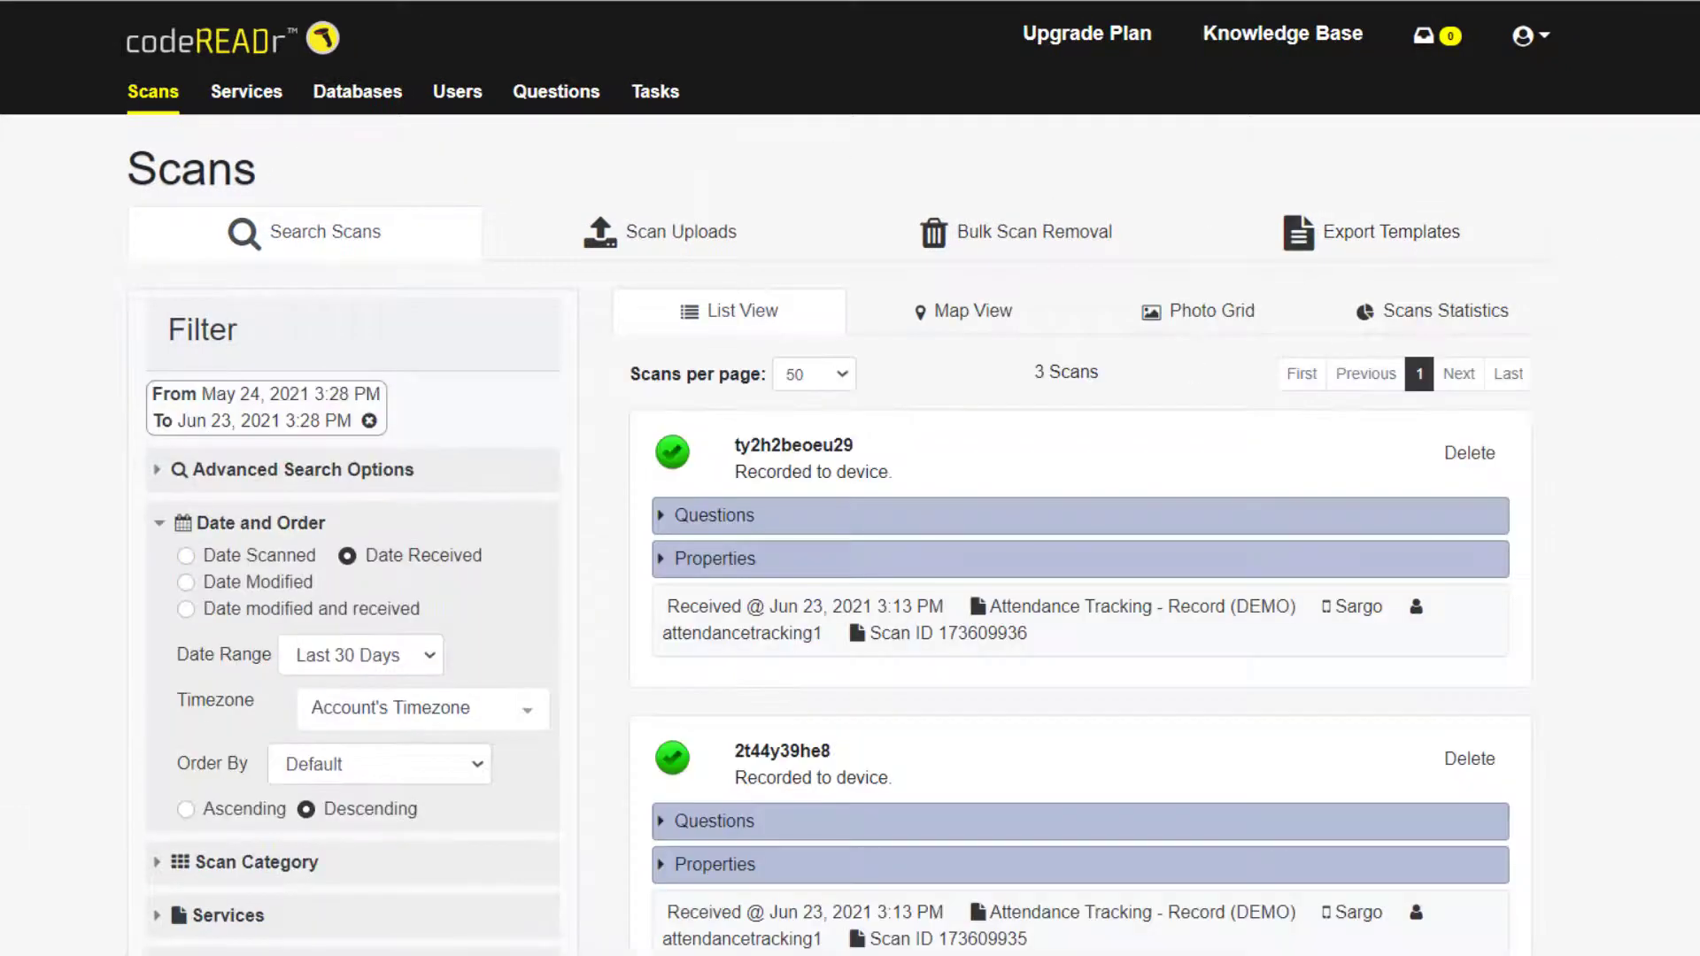
{"action": "scroll", "coordinate": [850, 478], "scroll_direction": "down", "scroll_amount": 3}
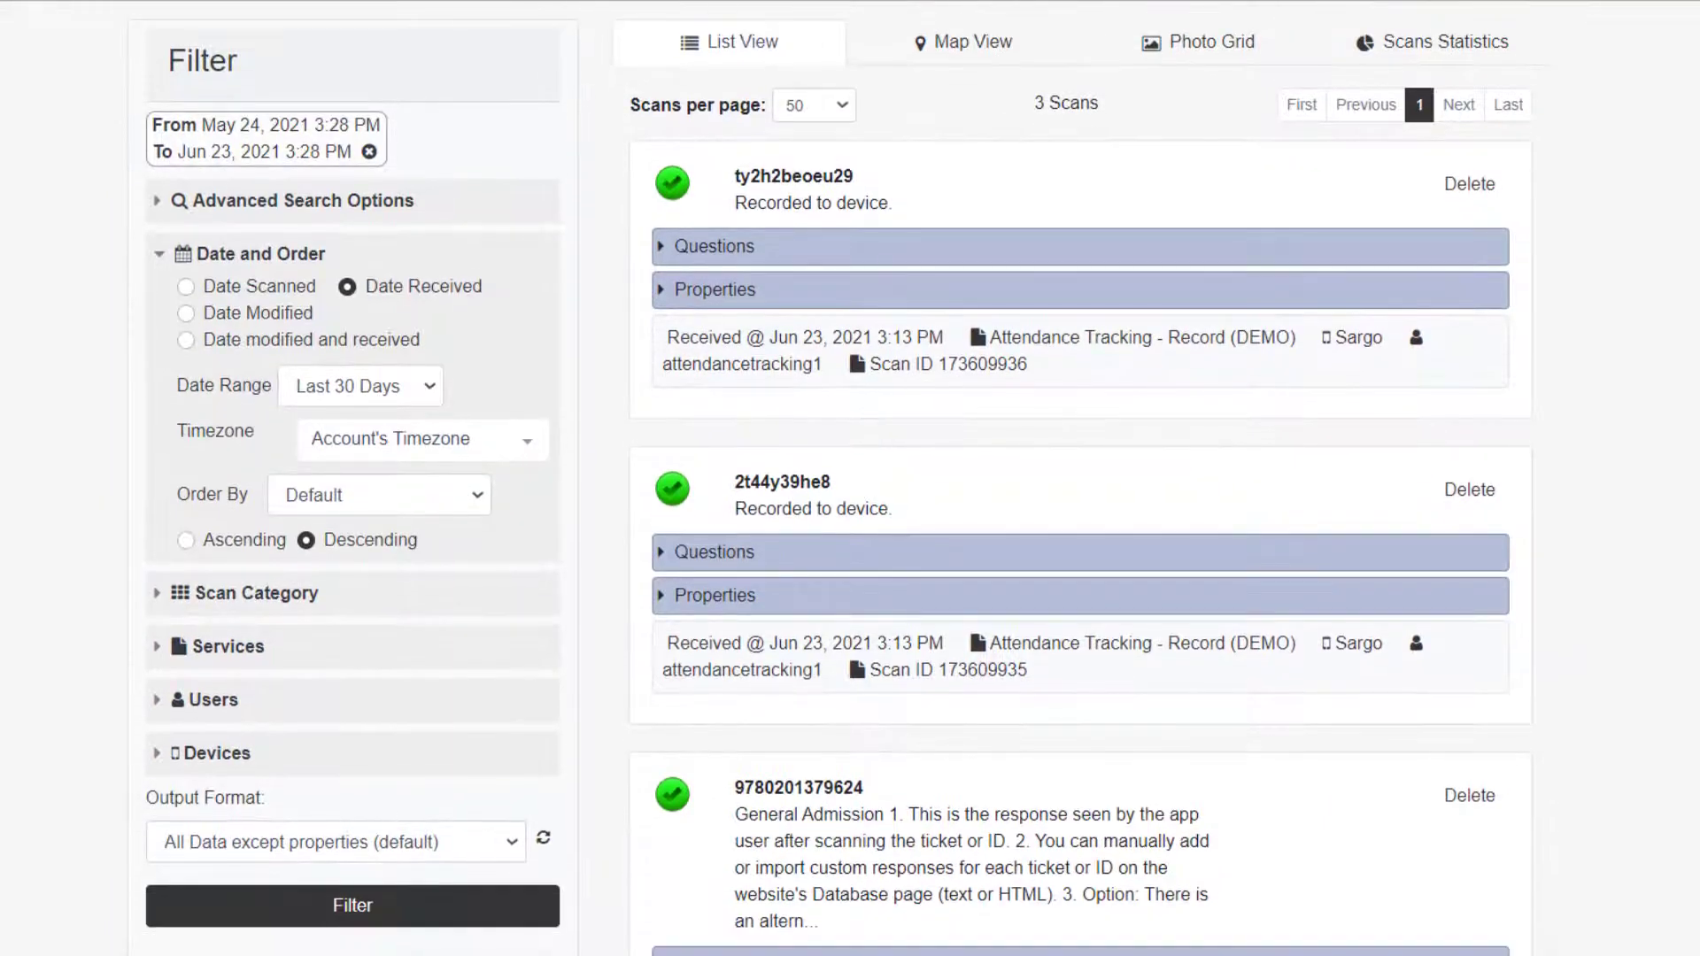
{"action": "scroll", "coordinate": [850, 478], "scroll_direction": "down", "scroll_amount": 4}
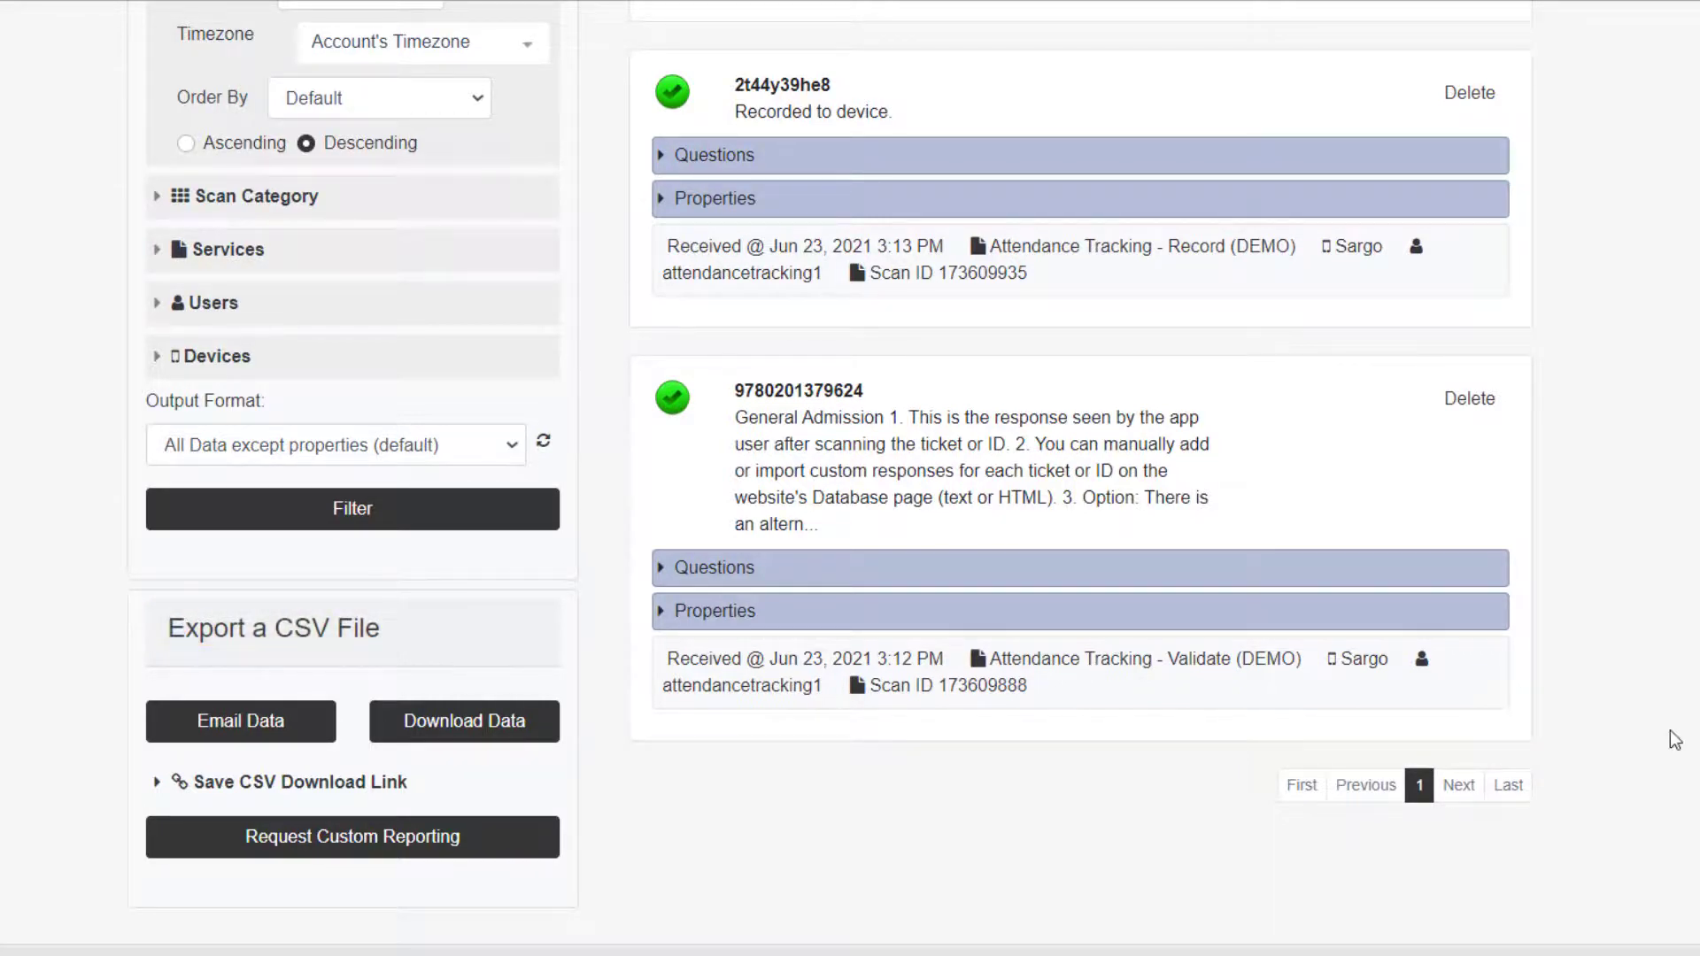
{"action": "left_click", "coordinate": [155, 782]}
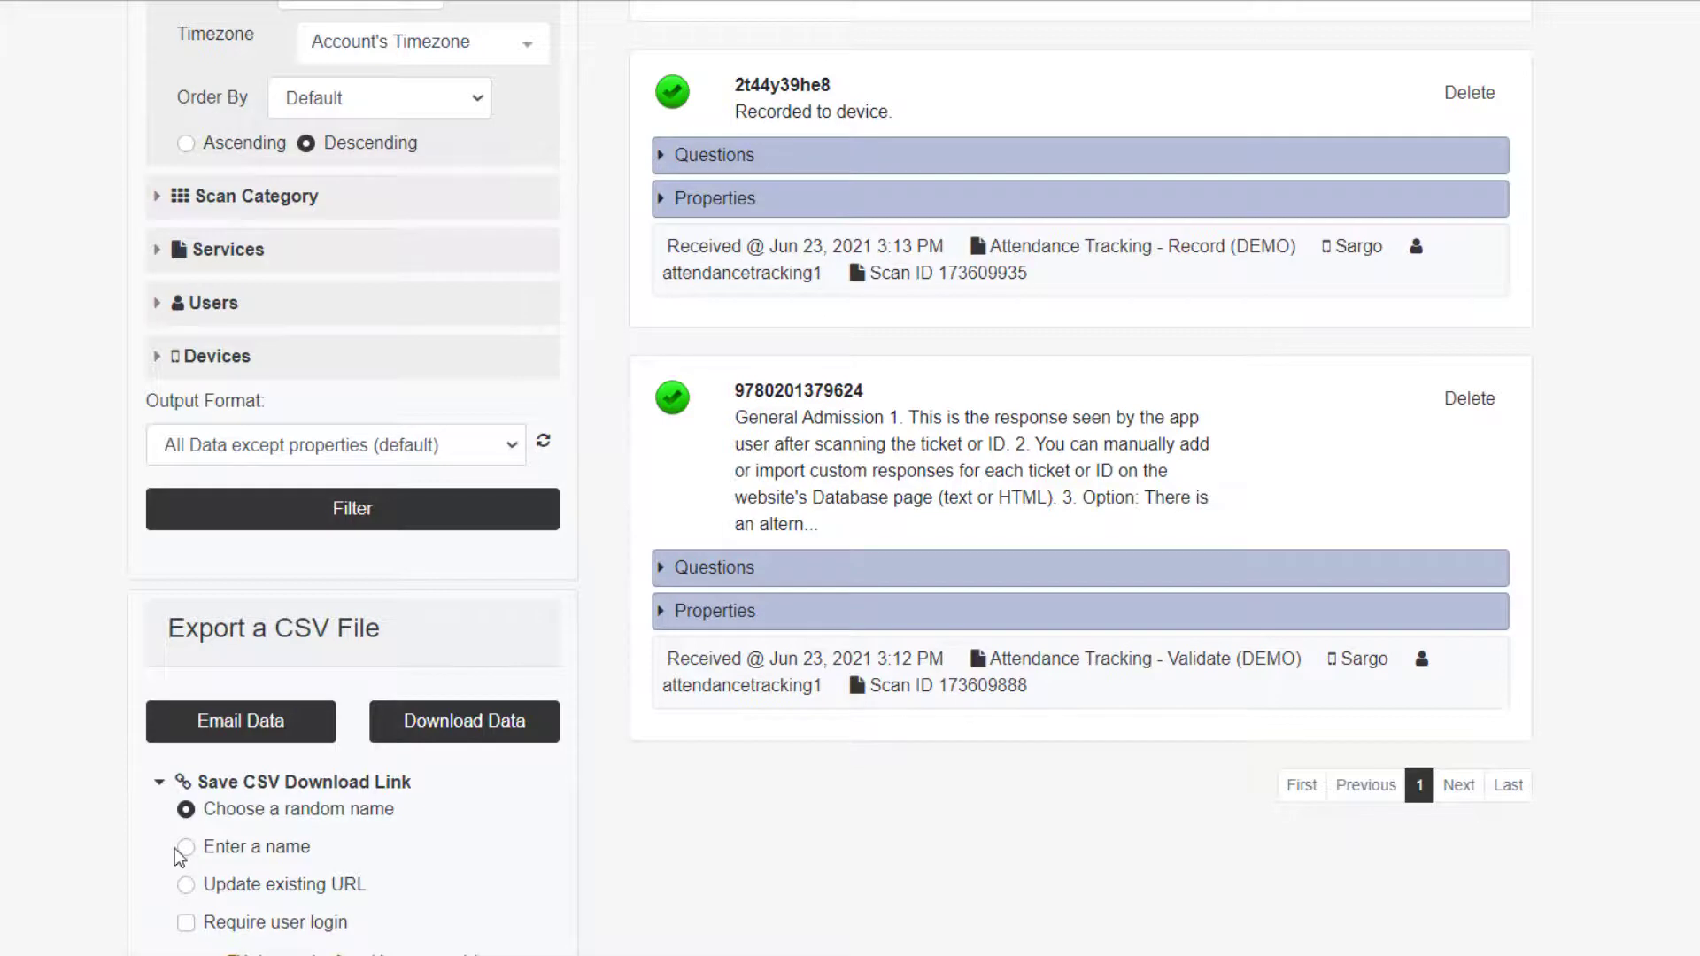
{"action": "left_click", "coordinate": [187, 923]}
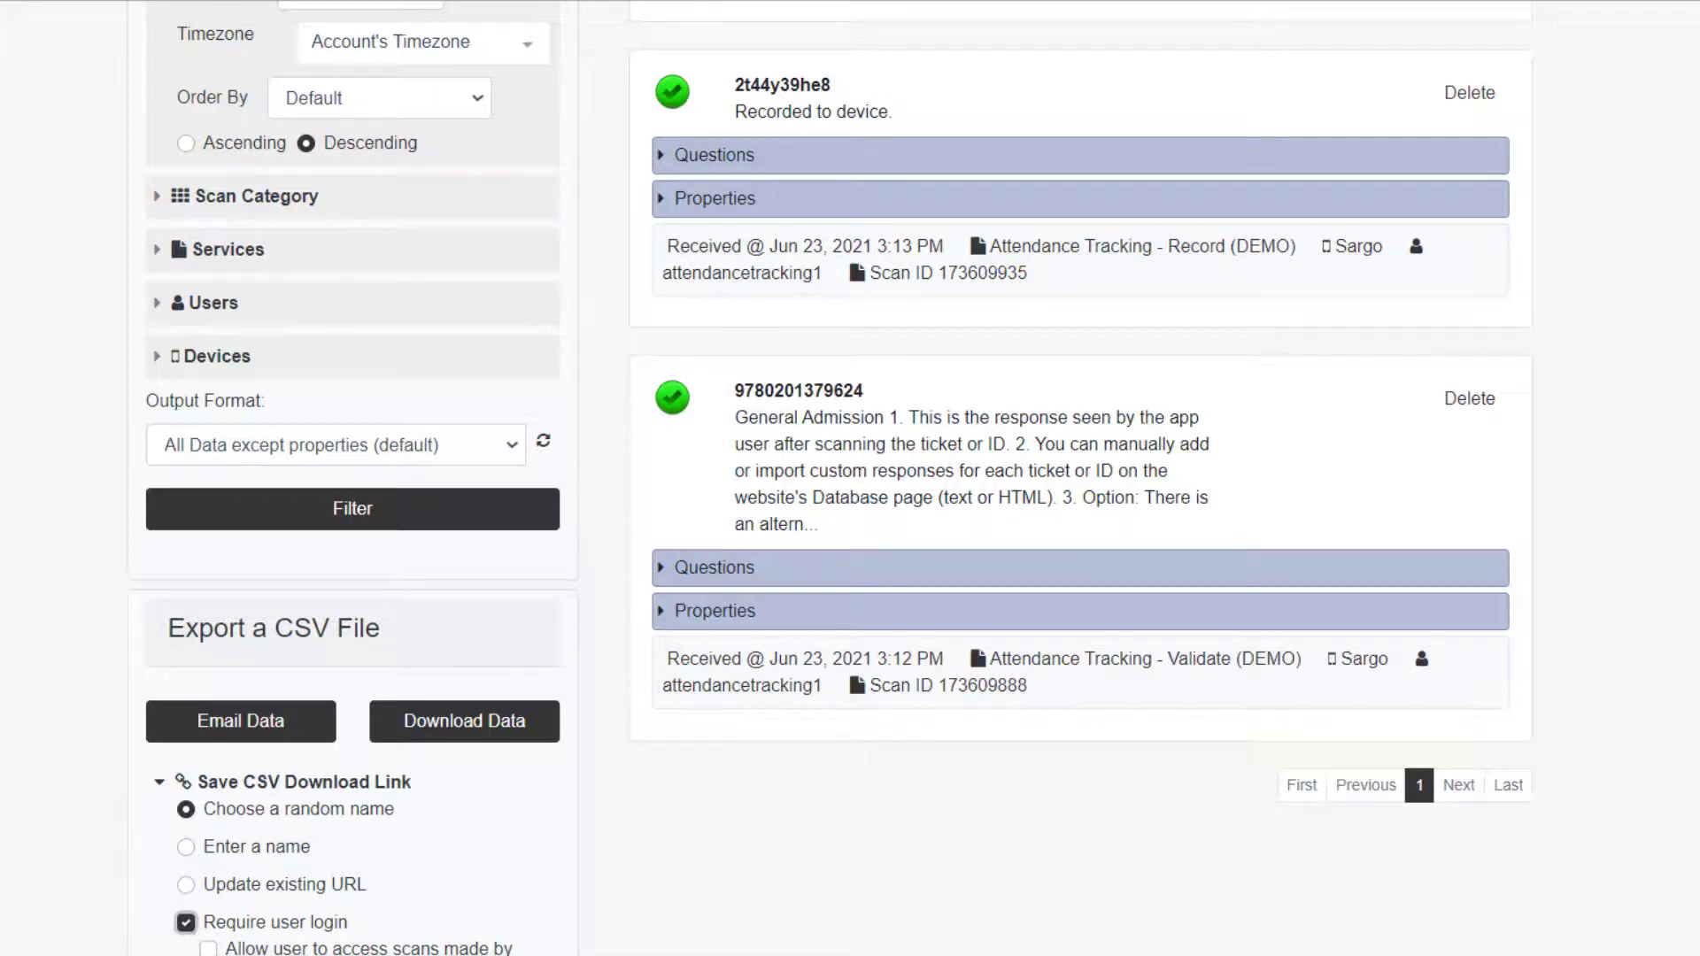
{"action": "scroll", "coordinate": [1502, 493], "scroll_direction": "up", "scroll_amount": 10}
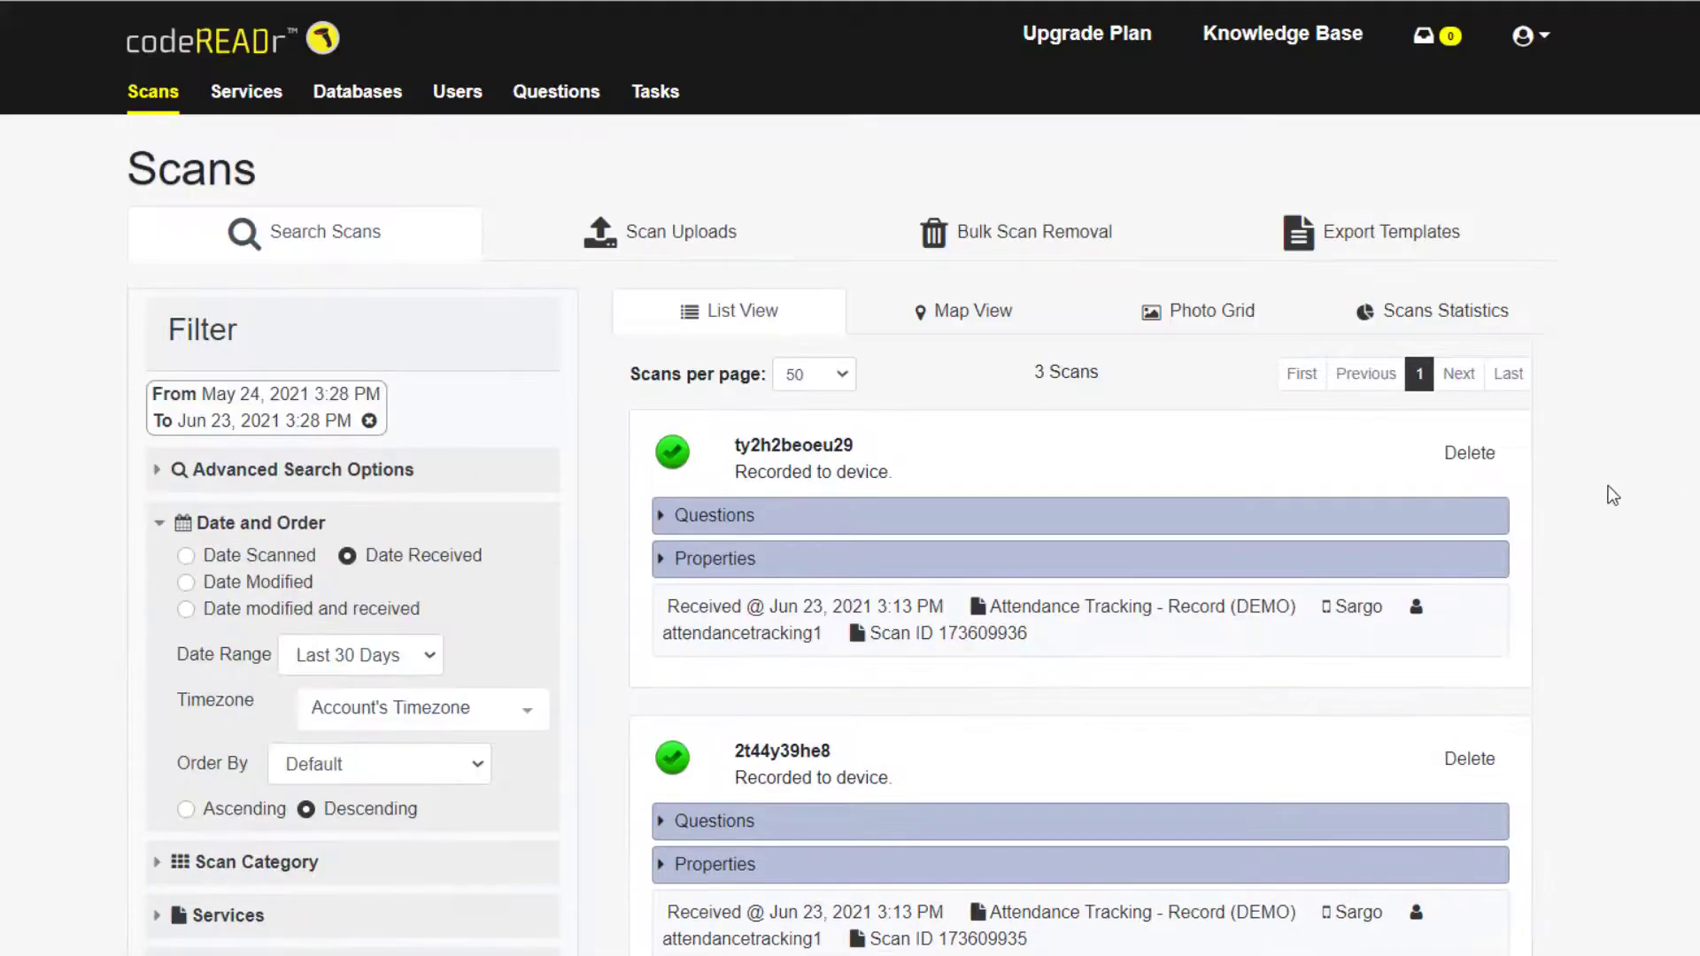
- Review the Export Templates, Bulk Scan Removal and Scan Uploads pages, returning to Search Scans
{"action": "left_click", "coordinate": [1486, 252]}
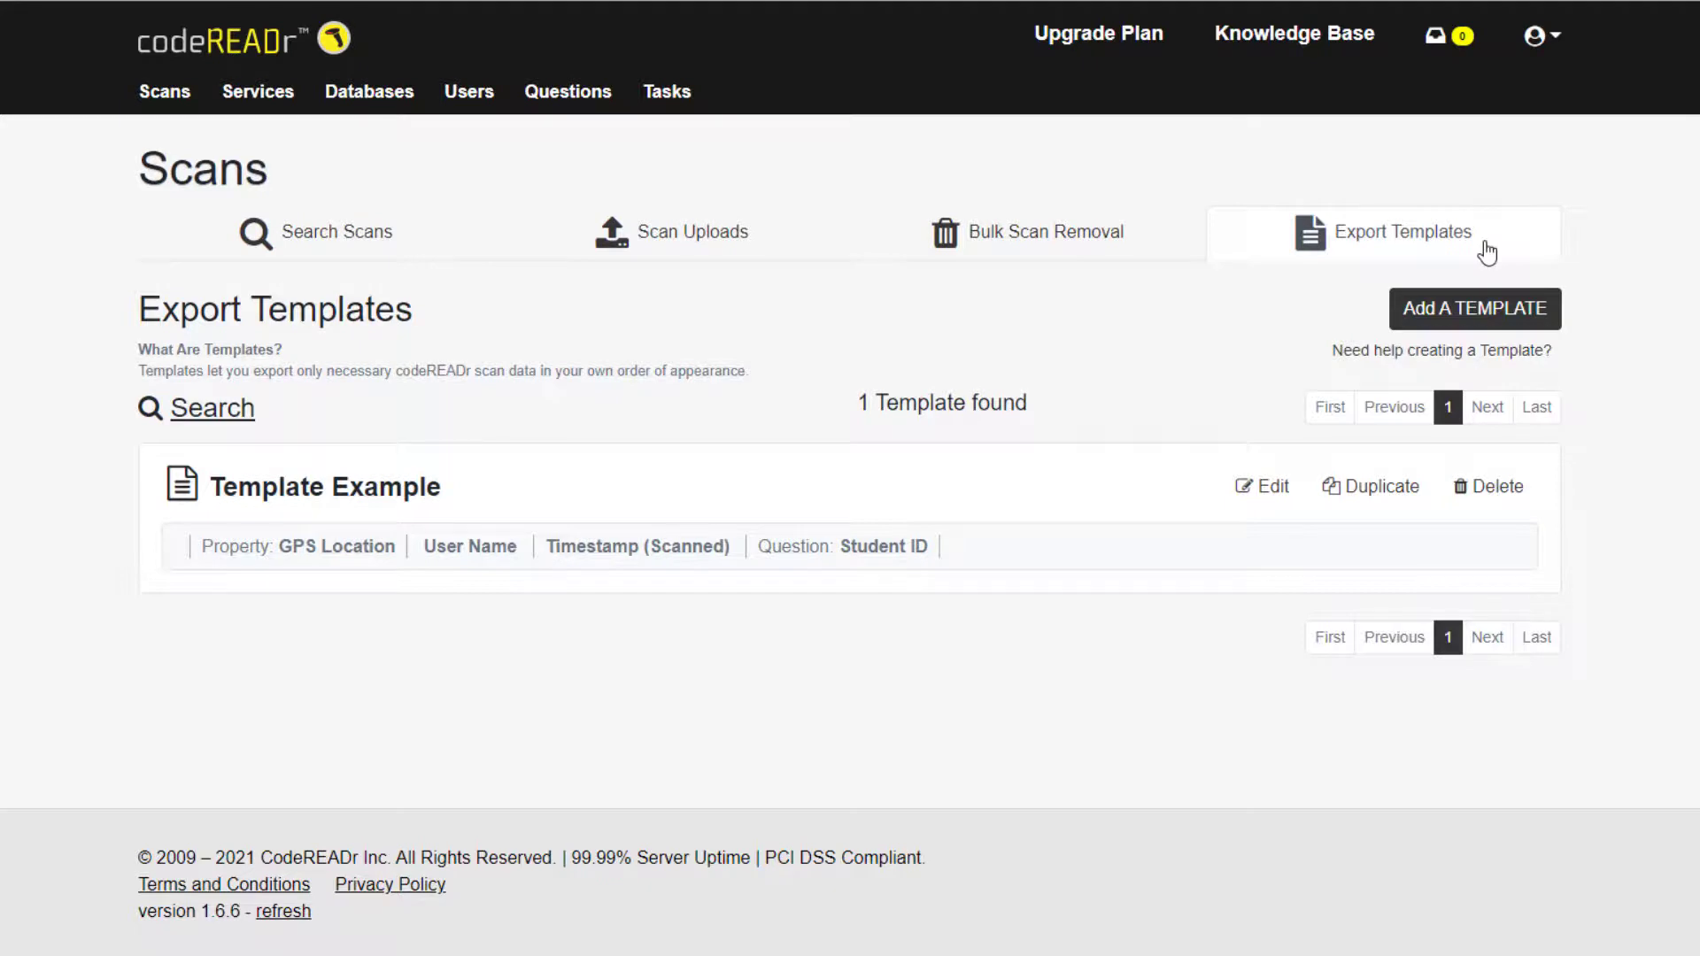
{"action": "left_click", "coordinate": [1143, 257]}
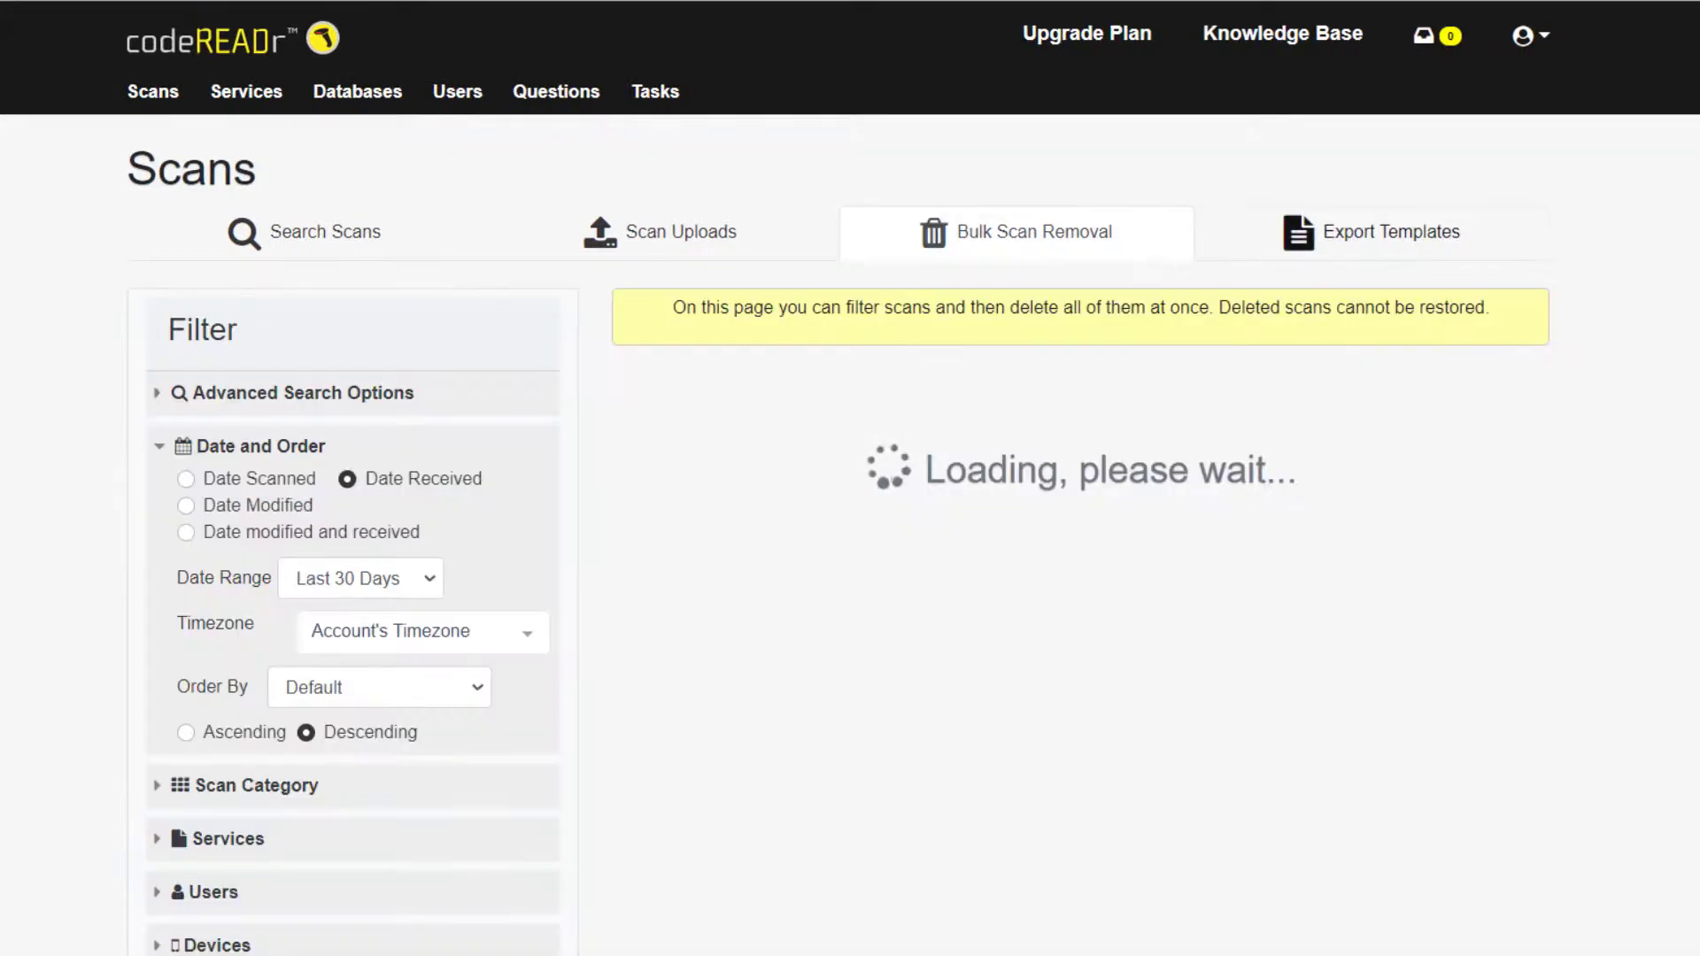
{"action": "scroll", "coordinate": [850, 478], "scroll_direction": "down", "scroll_amount": 3}
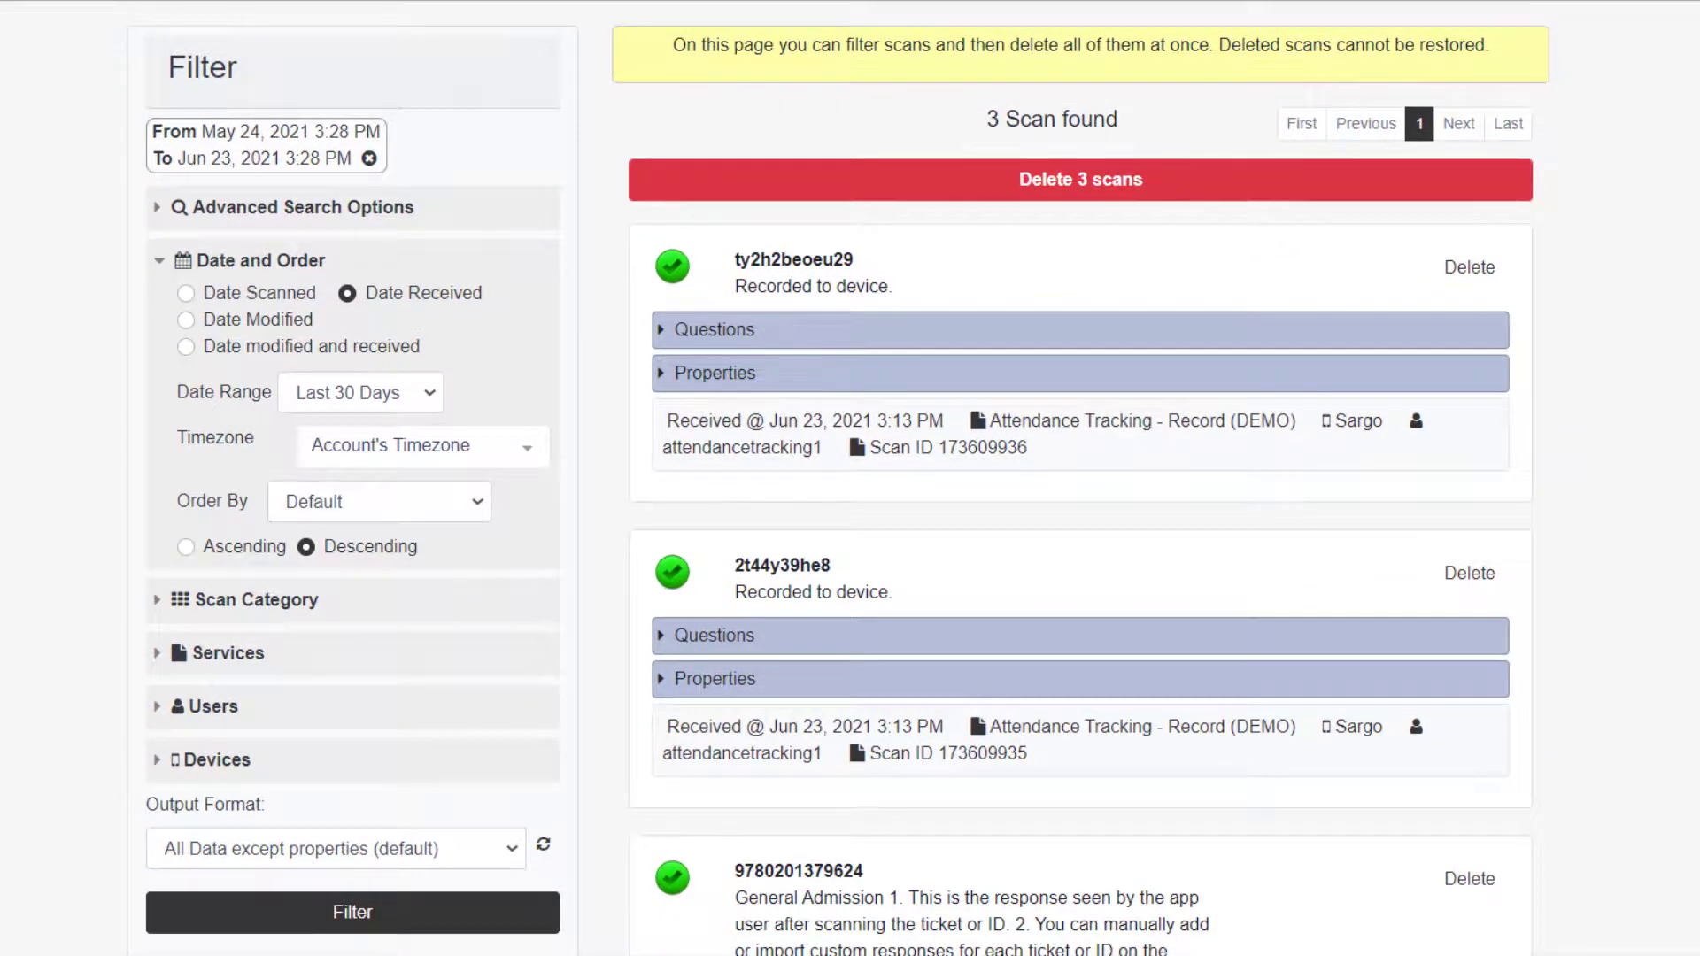
{"action": "scroll", "coordinate": [850, 478], "scroll_direction": "up", "scroll_amount": 3}
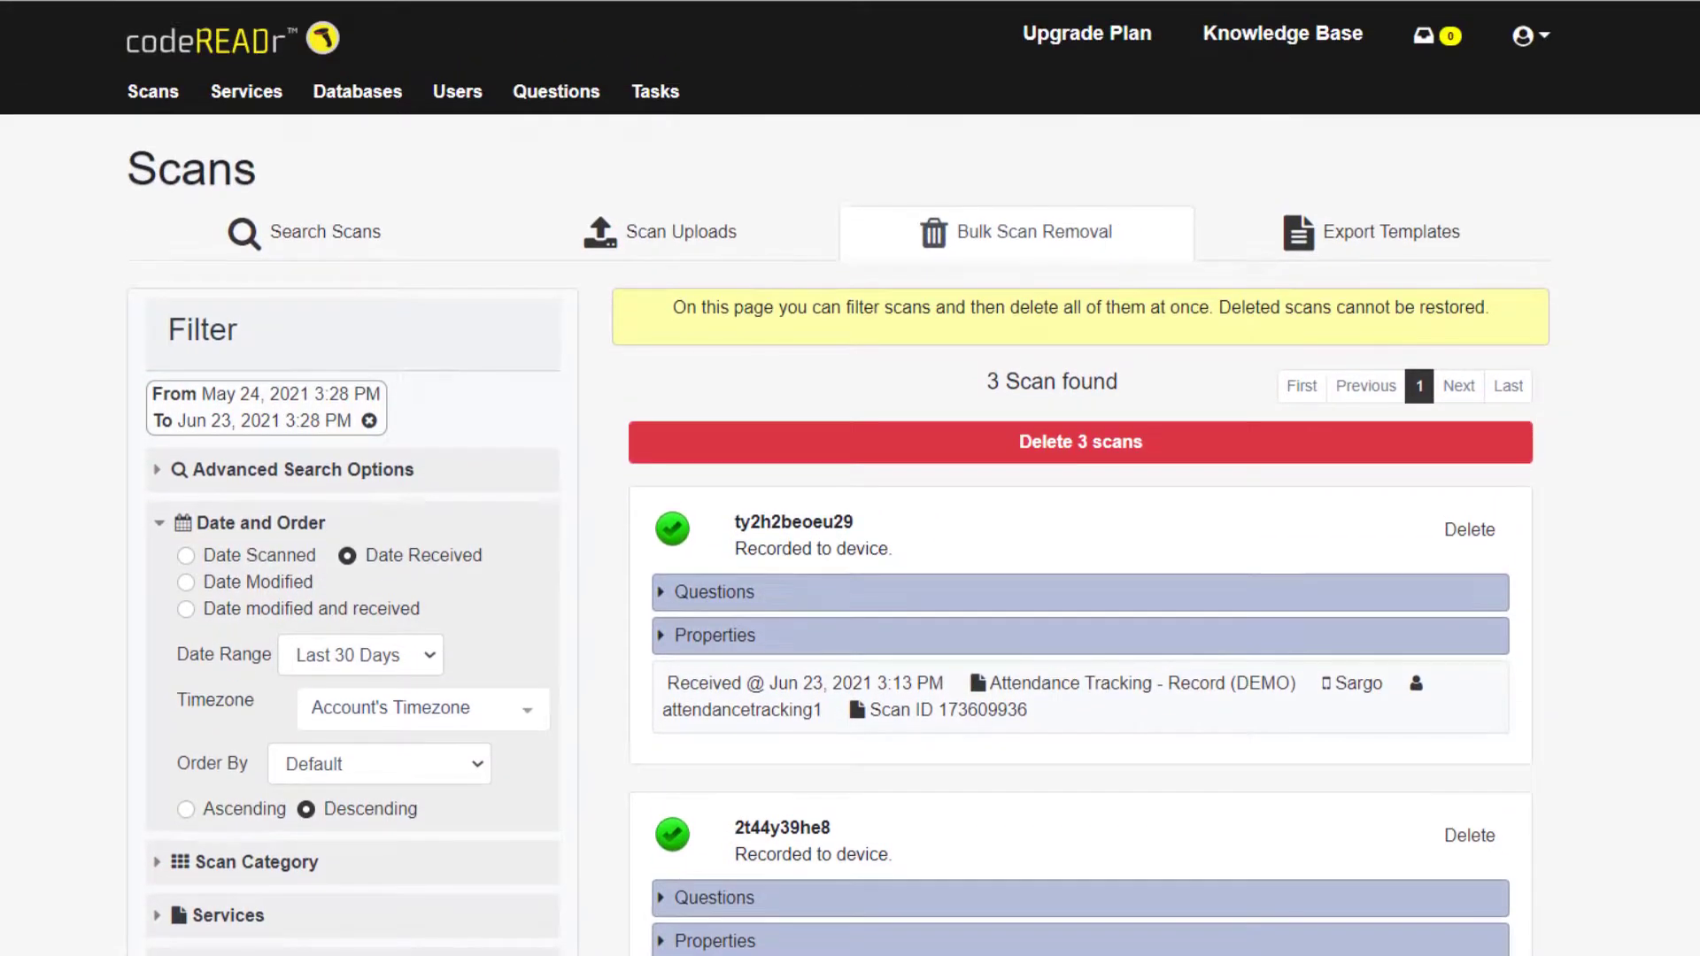
{"action": "left_click", "coordinate": [746, 256]}
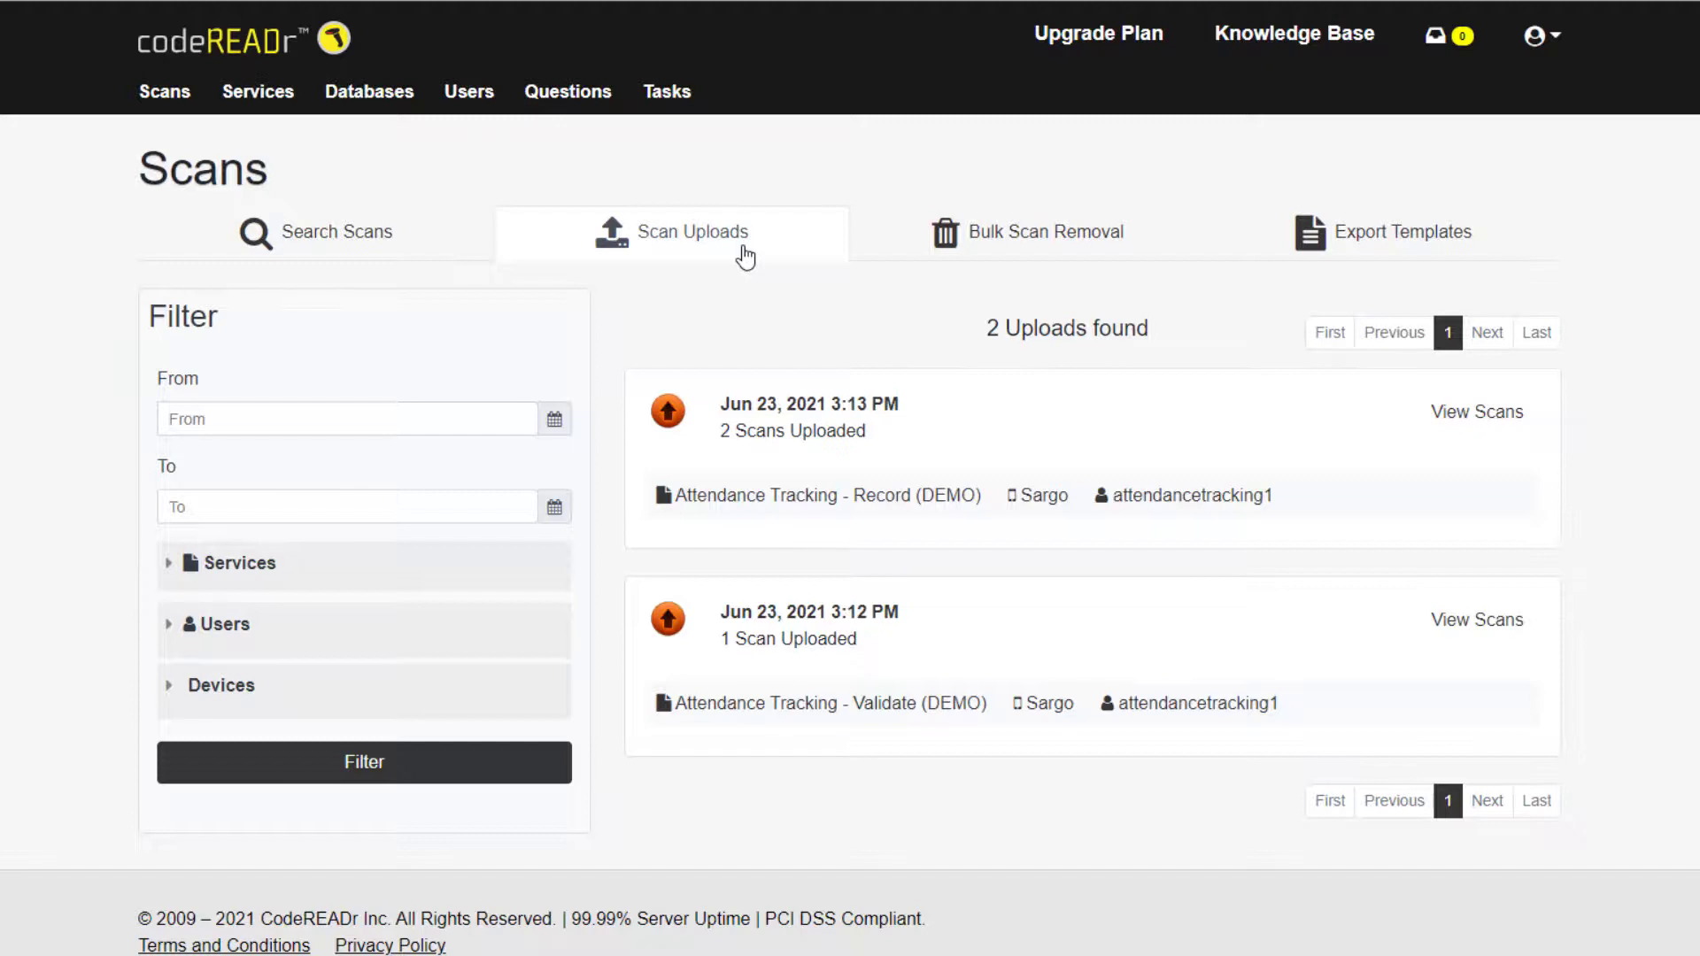
{"action": "left_click", "coordinate": [404, 257]}
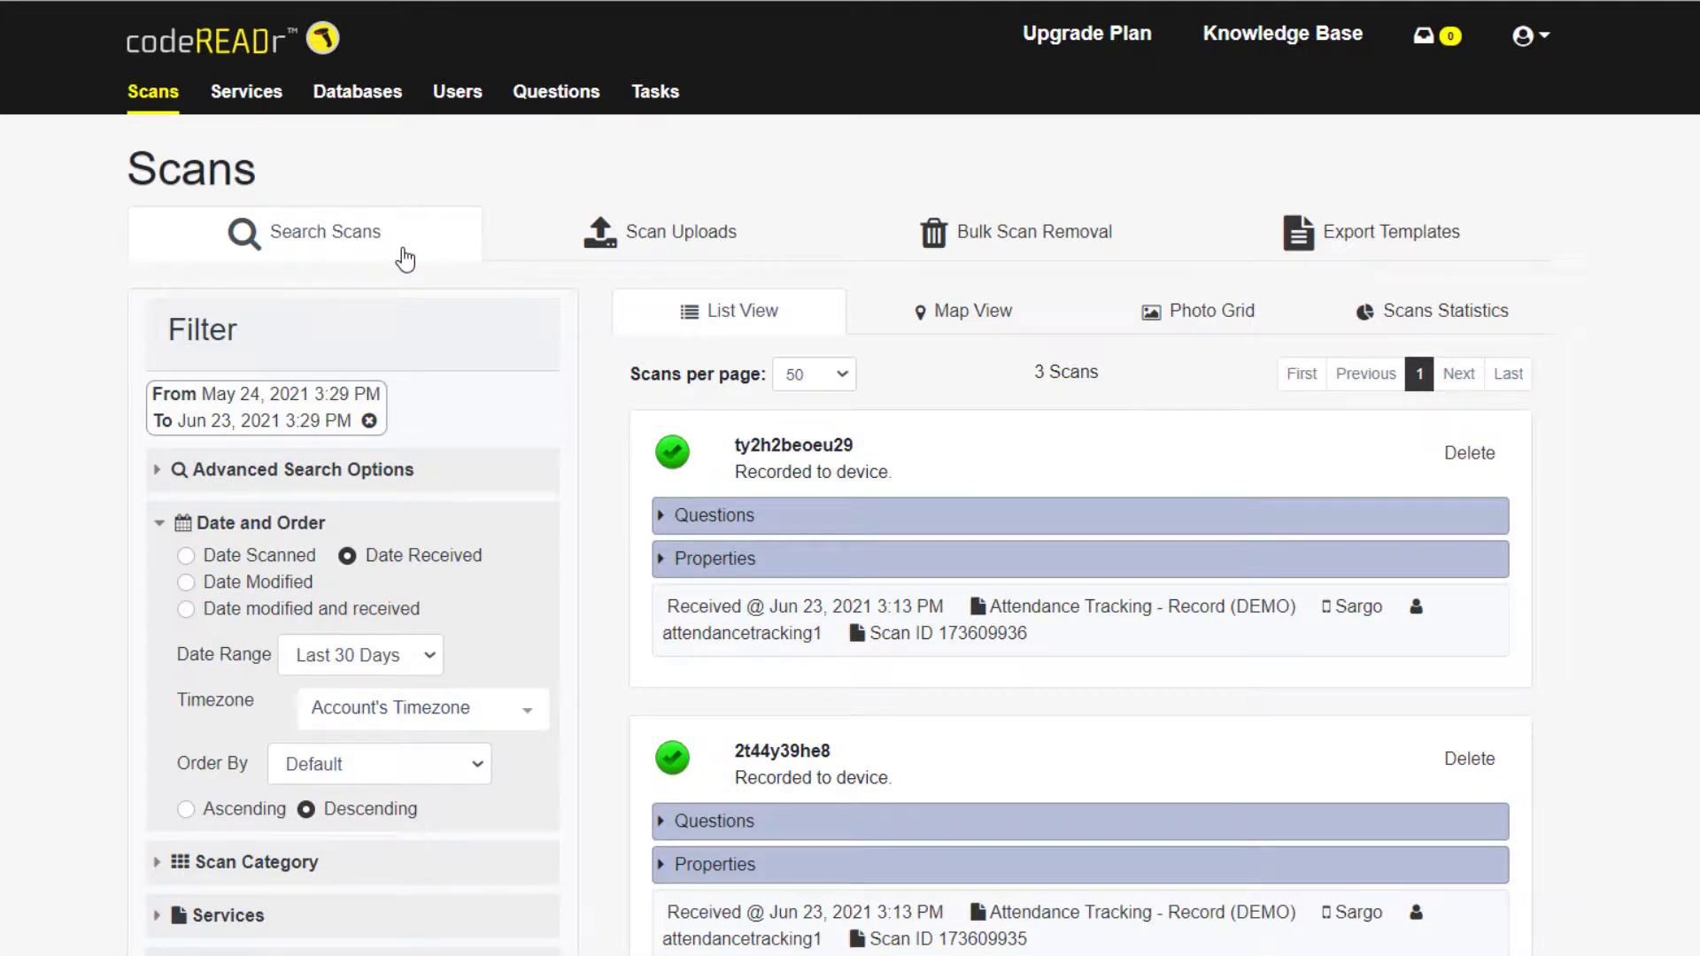
- Examine the scans in Map View, Photo Grid and Scans Statistics, including the user and status charts
{"action": "left_click", "coordinate": [994, 325]}
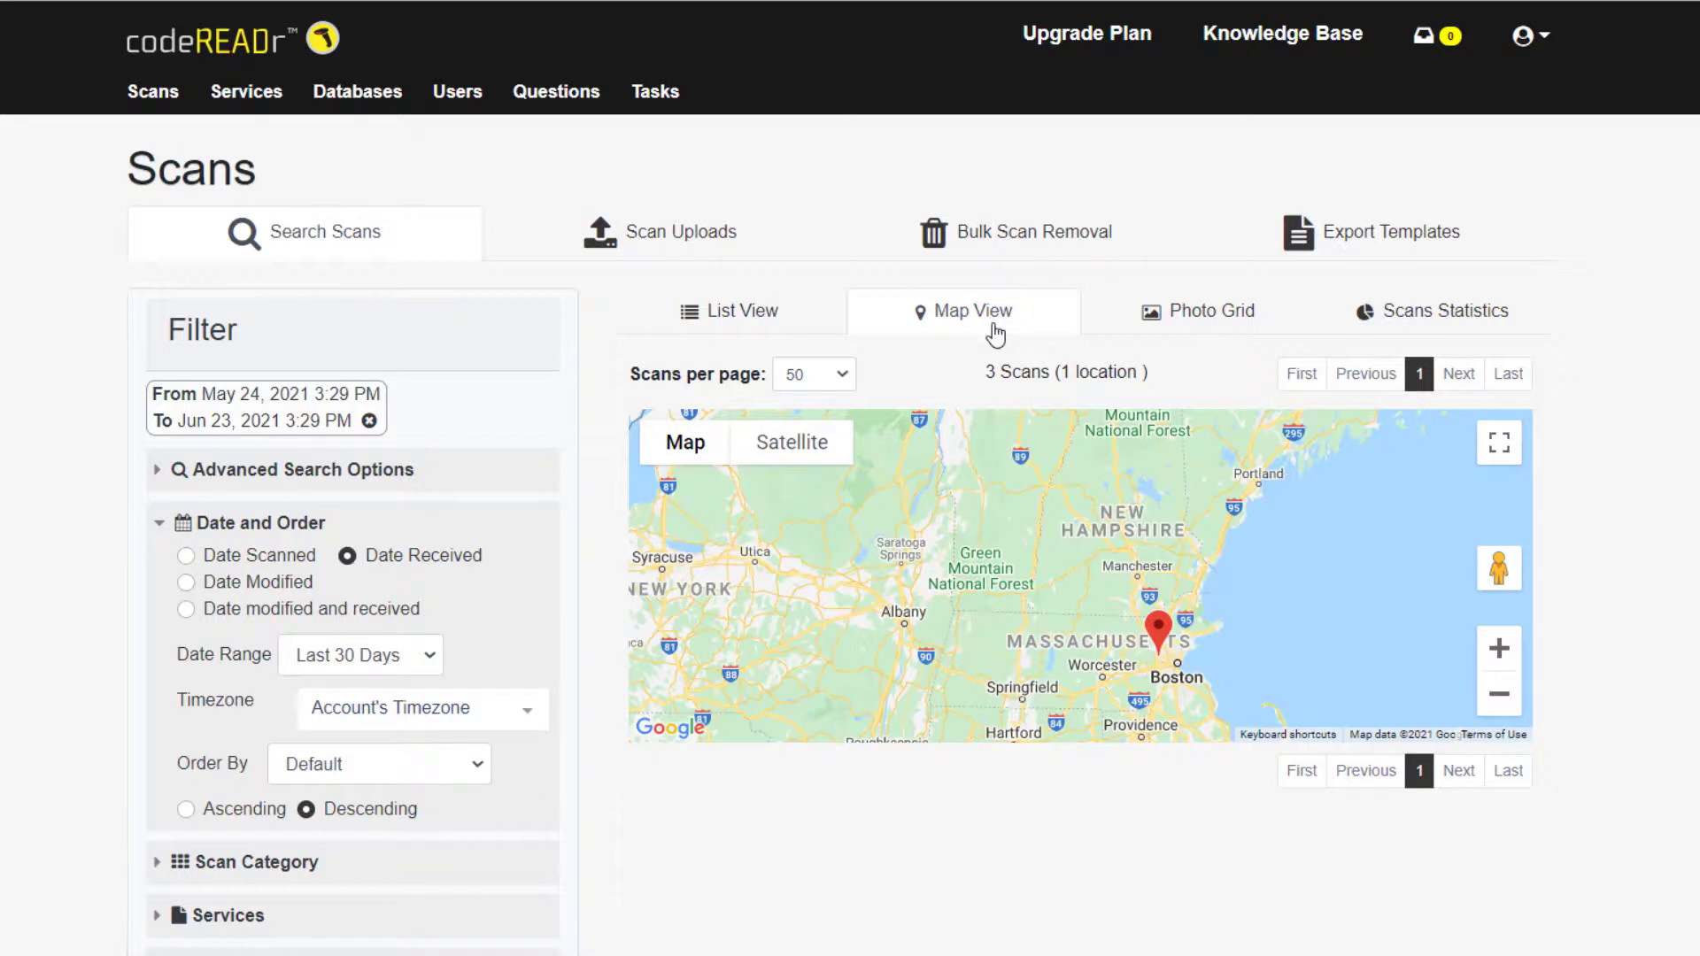
{"action": "left_click", "coordinate": [1243, 325]}
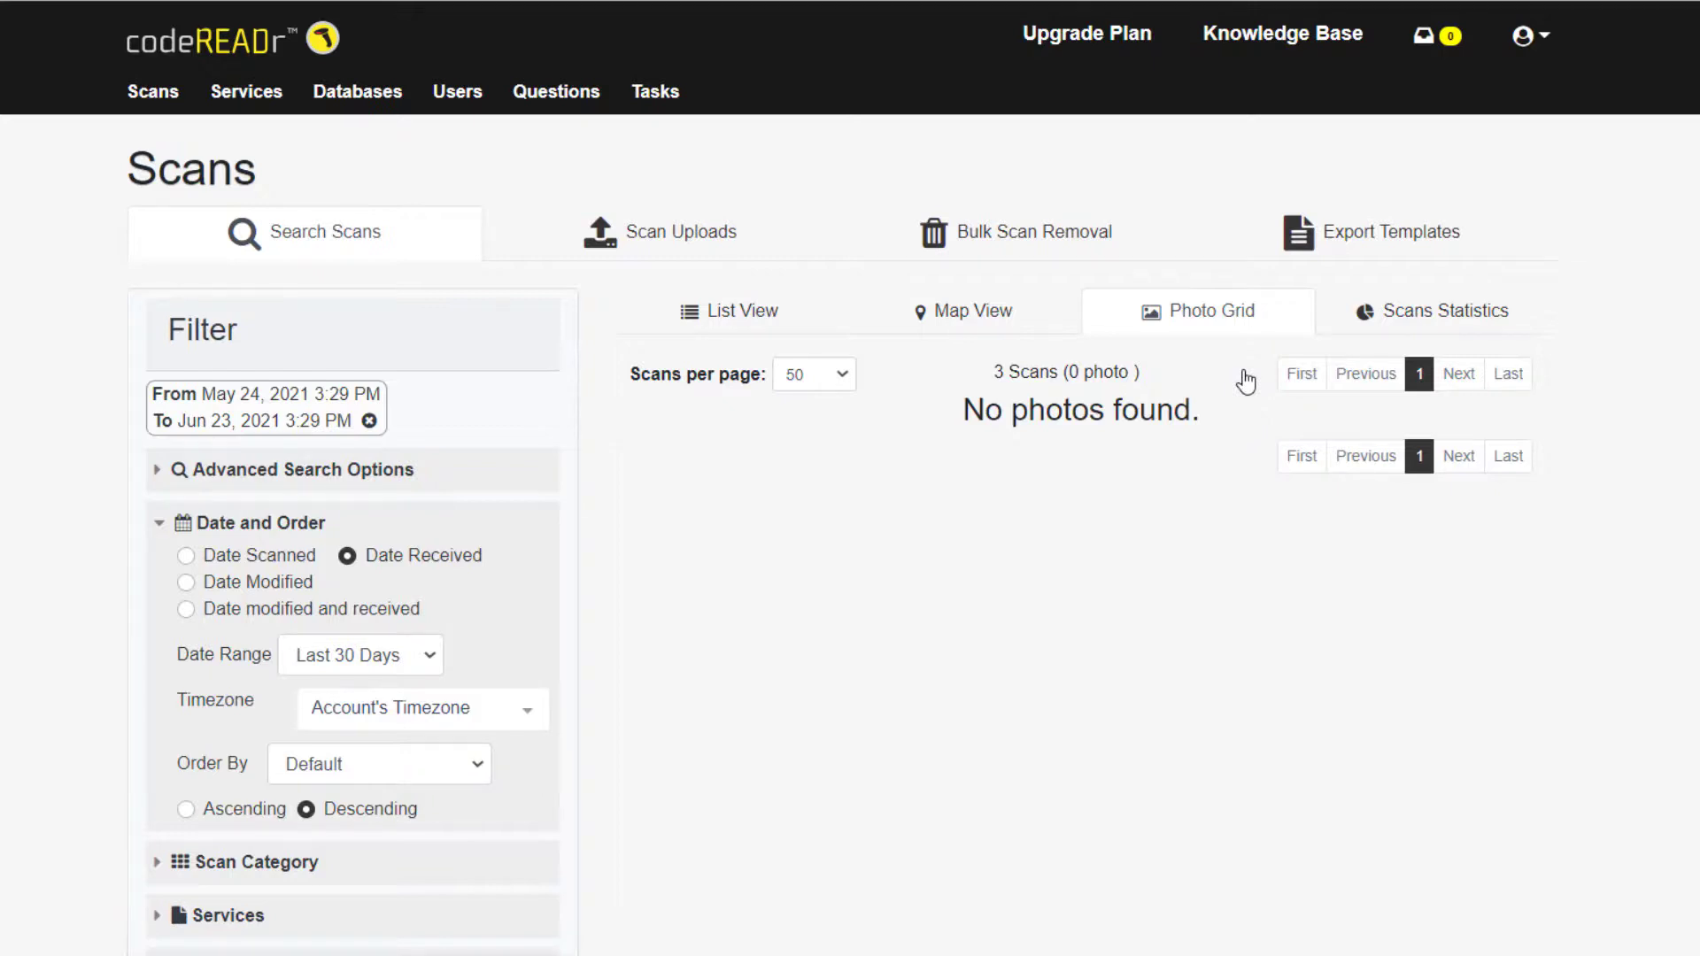
{"action": "left_click", "coordinate": [1470, 326]}
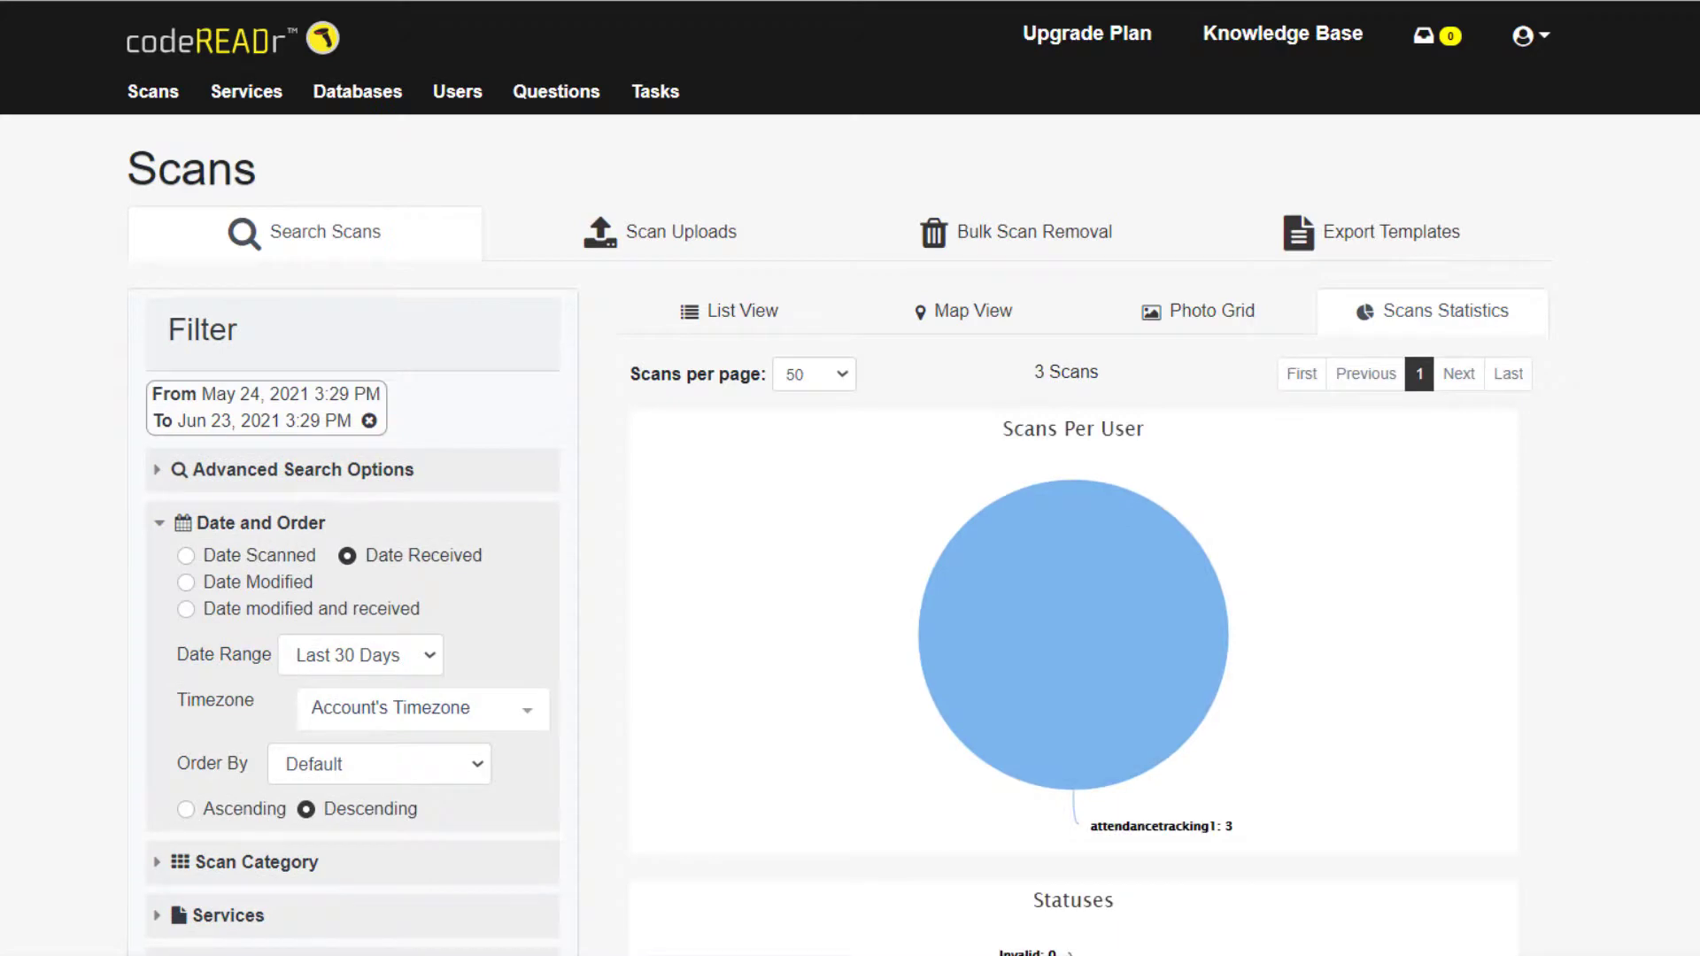
{"action": "scroll", "coordinate": [1470, 326], "scroll_direction": "down", "scroll_amount": 1}
{"action": "scroll", "coordinate": [1471, 326], "scroll_direction": "down", "scroll_amount": 3}
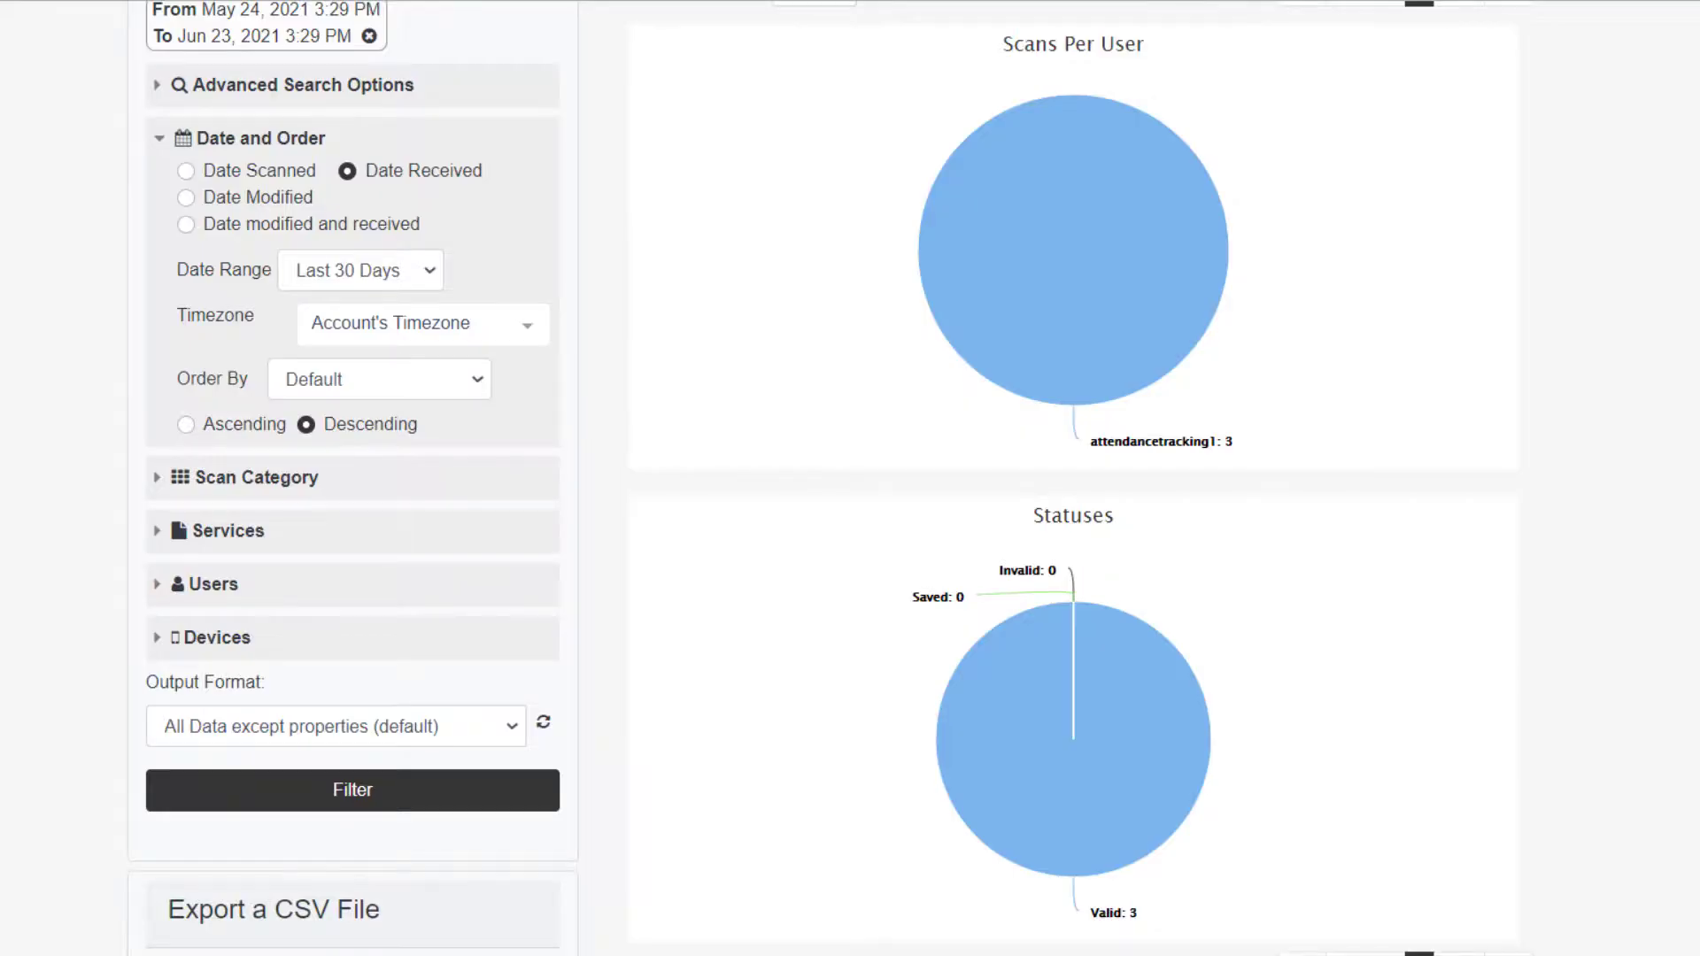
{"action": "scroll", "coordinate": [850, 478], "scroll_direction": "up", "scroll_amount": 5}
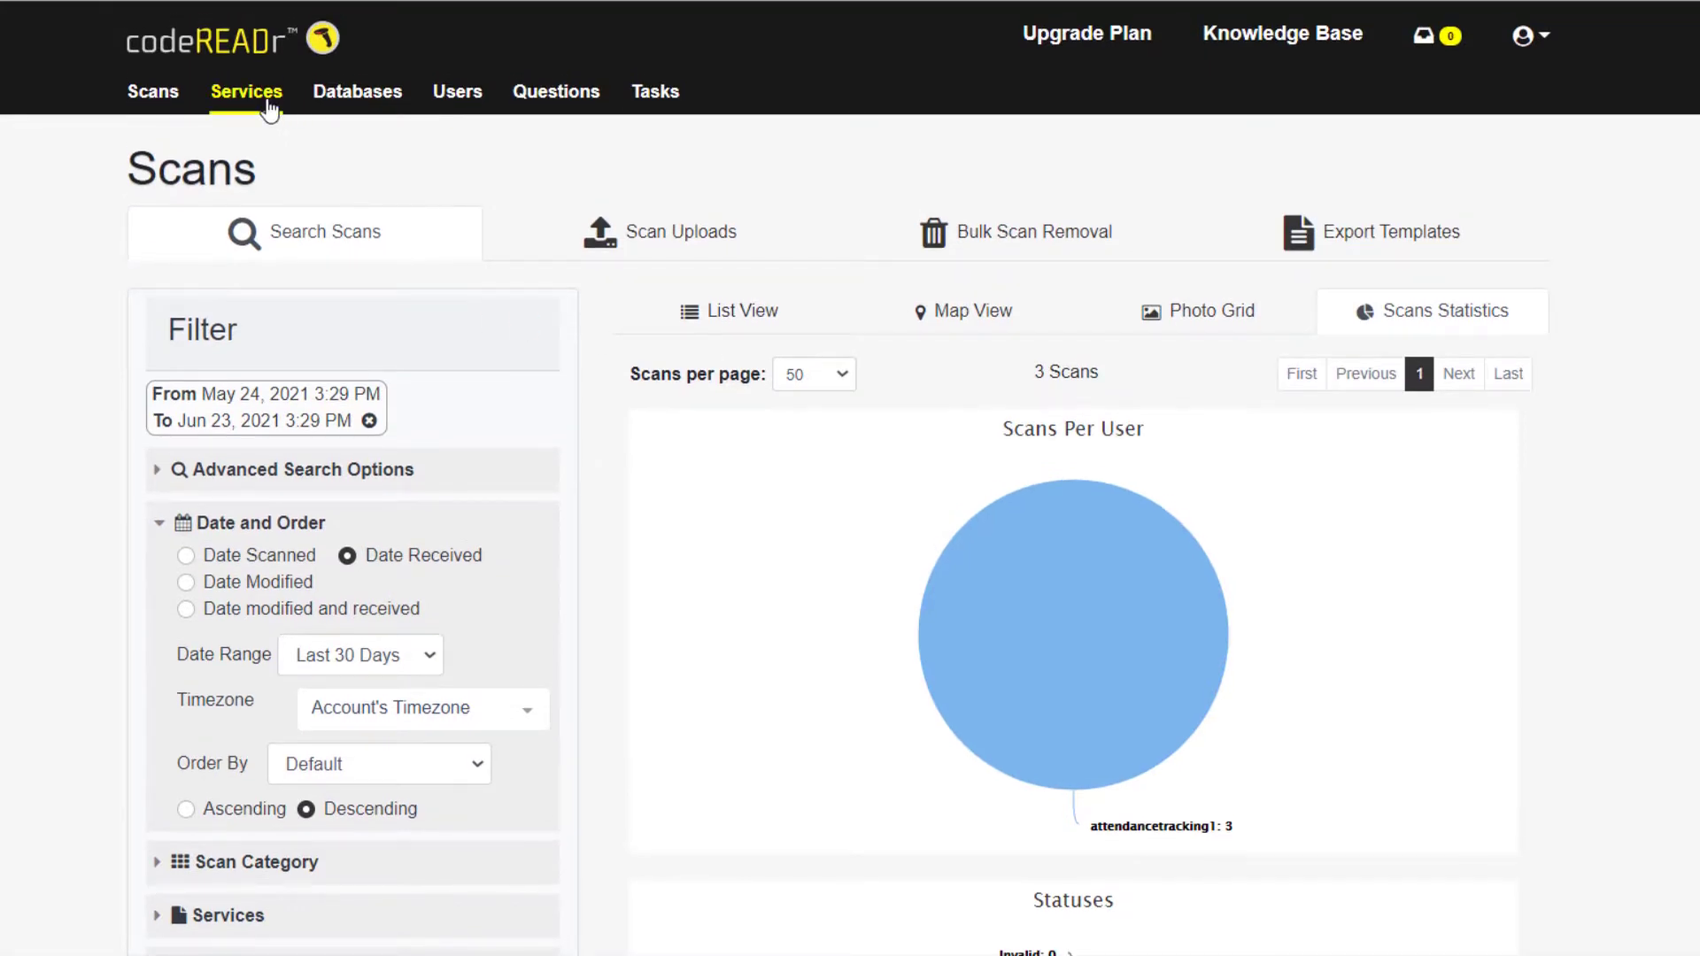
- Start adding a service from the Services page and look through the available service types
{"action": "left_click", "coordinate": [270, 111]}
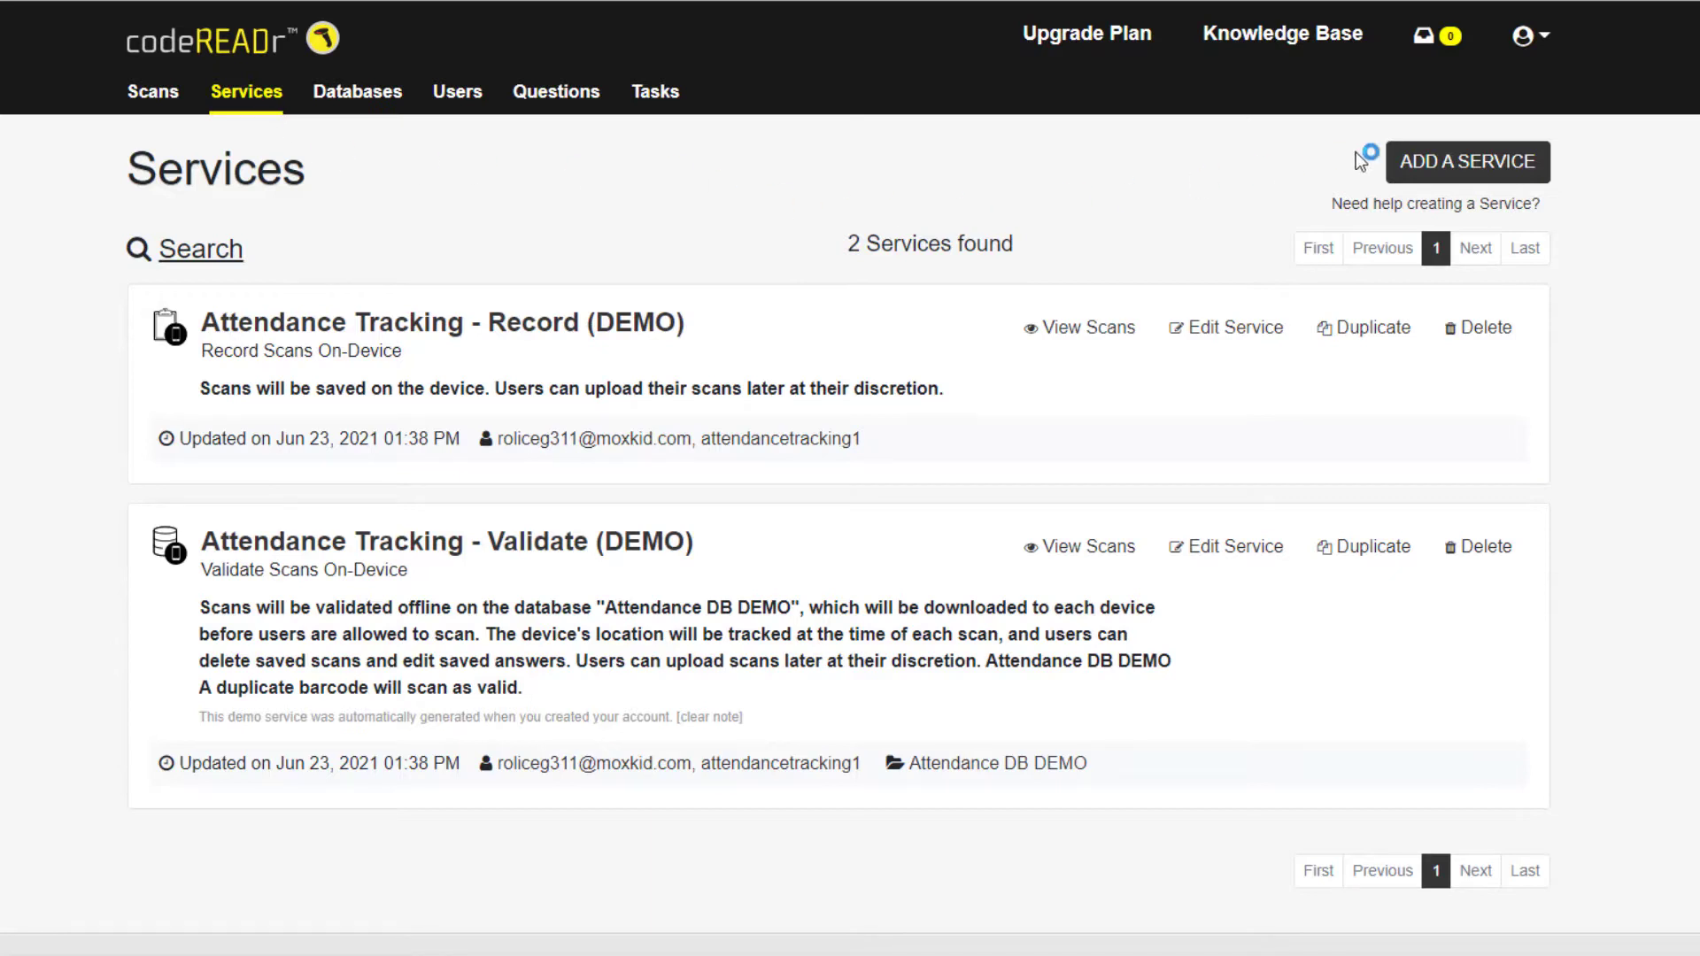
{"action": "left_click", "coordinate": [1527, 161]}
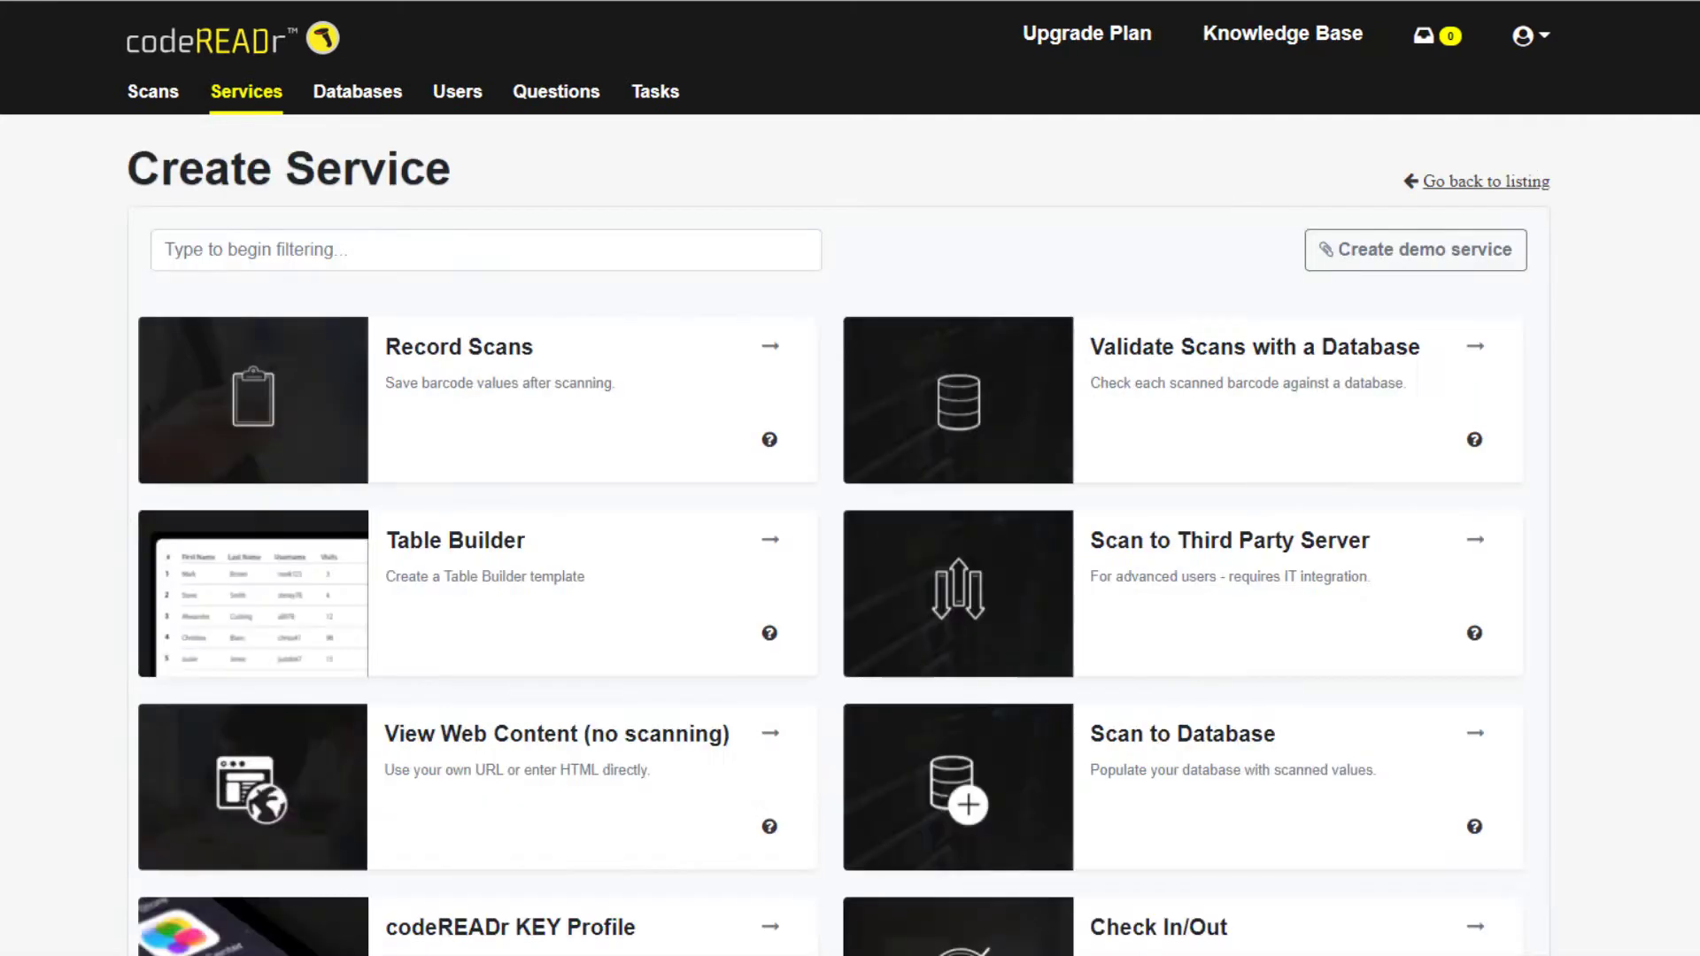
{"action": "scroll", "coordinate": [1423, 160], "scroll_direction": "down", "scroll_amount": 2}
{"action": "scroll", "coordinate": [839, 474], "scroll_direction": "up", "scroll_amount": 1}
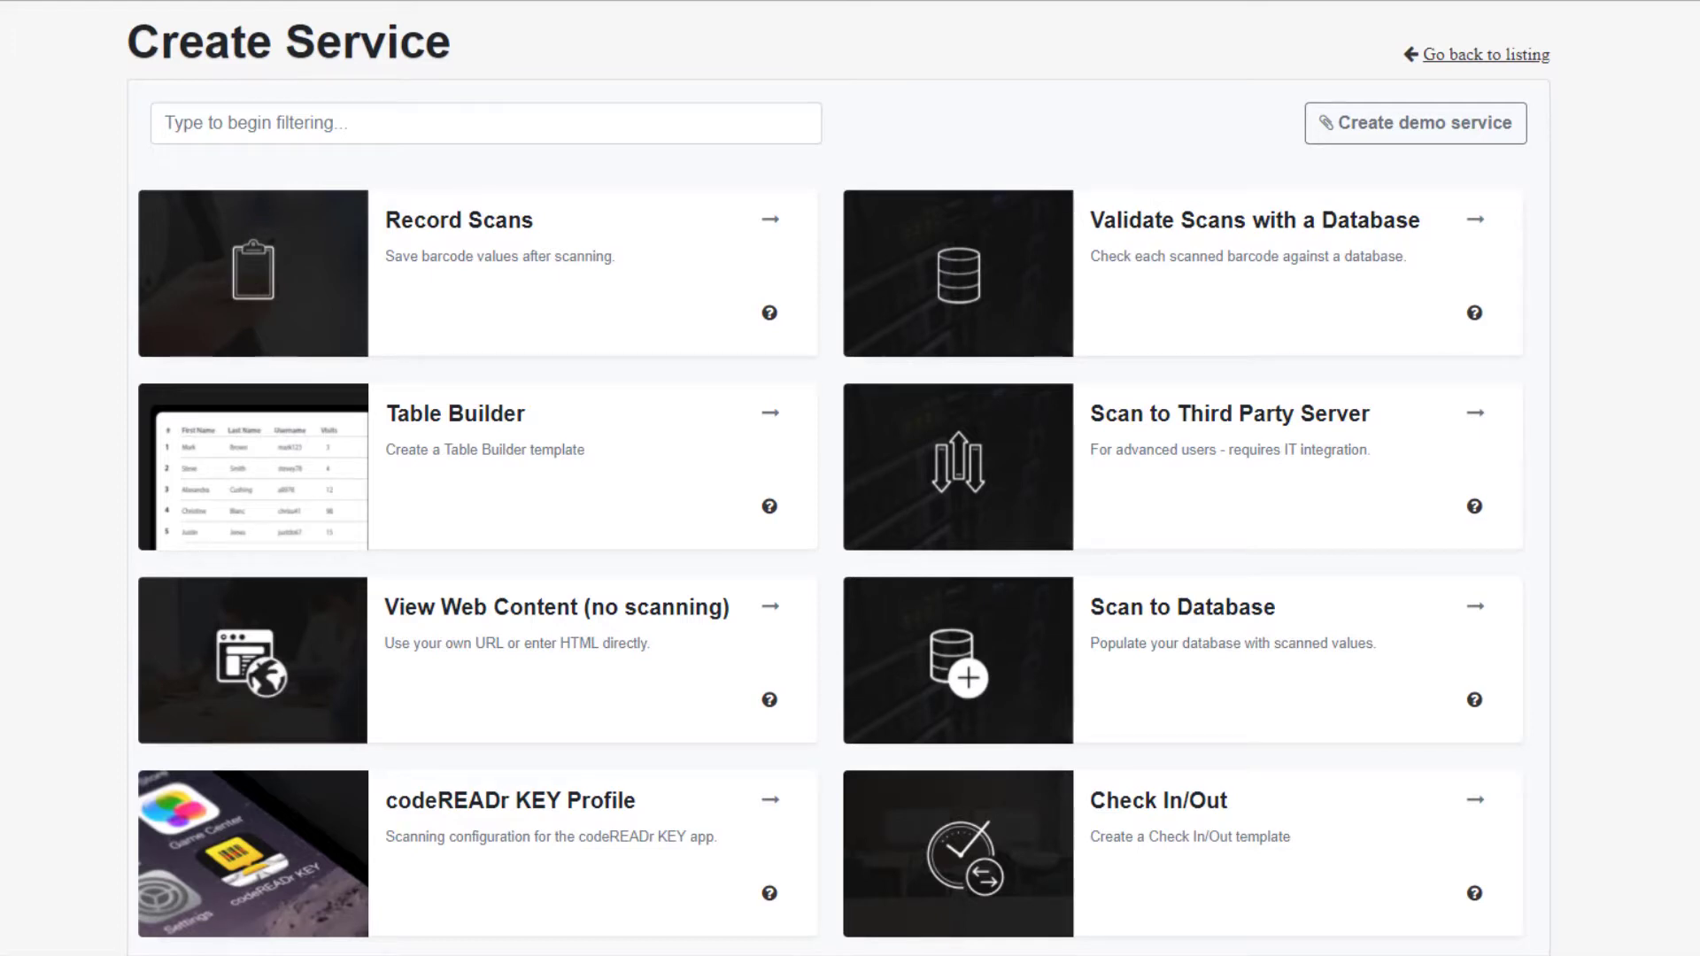
{"action": "scroll", "coordinate": [850, 478], "scroll_direction": "up", "scroll_amount": 2}
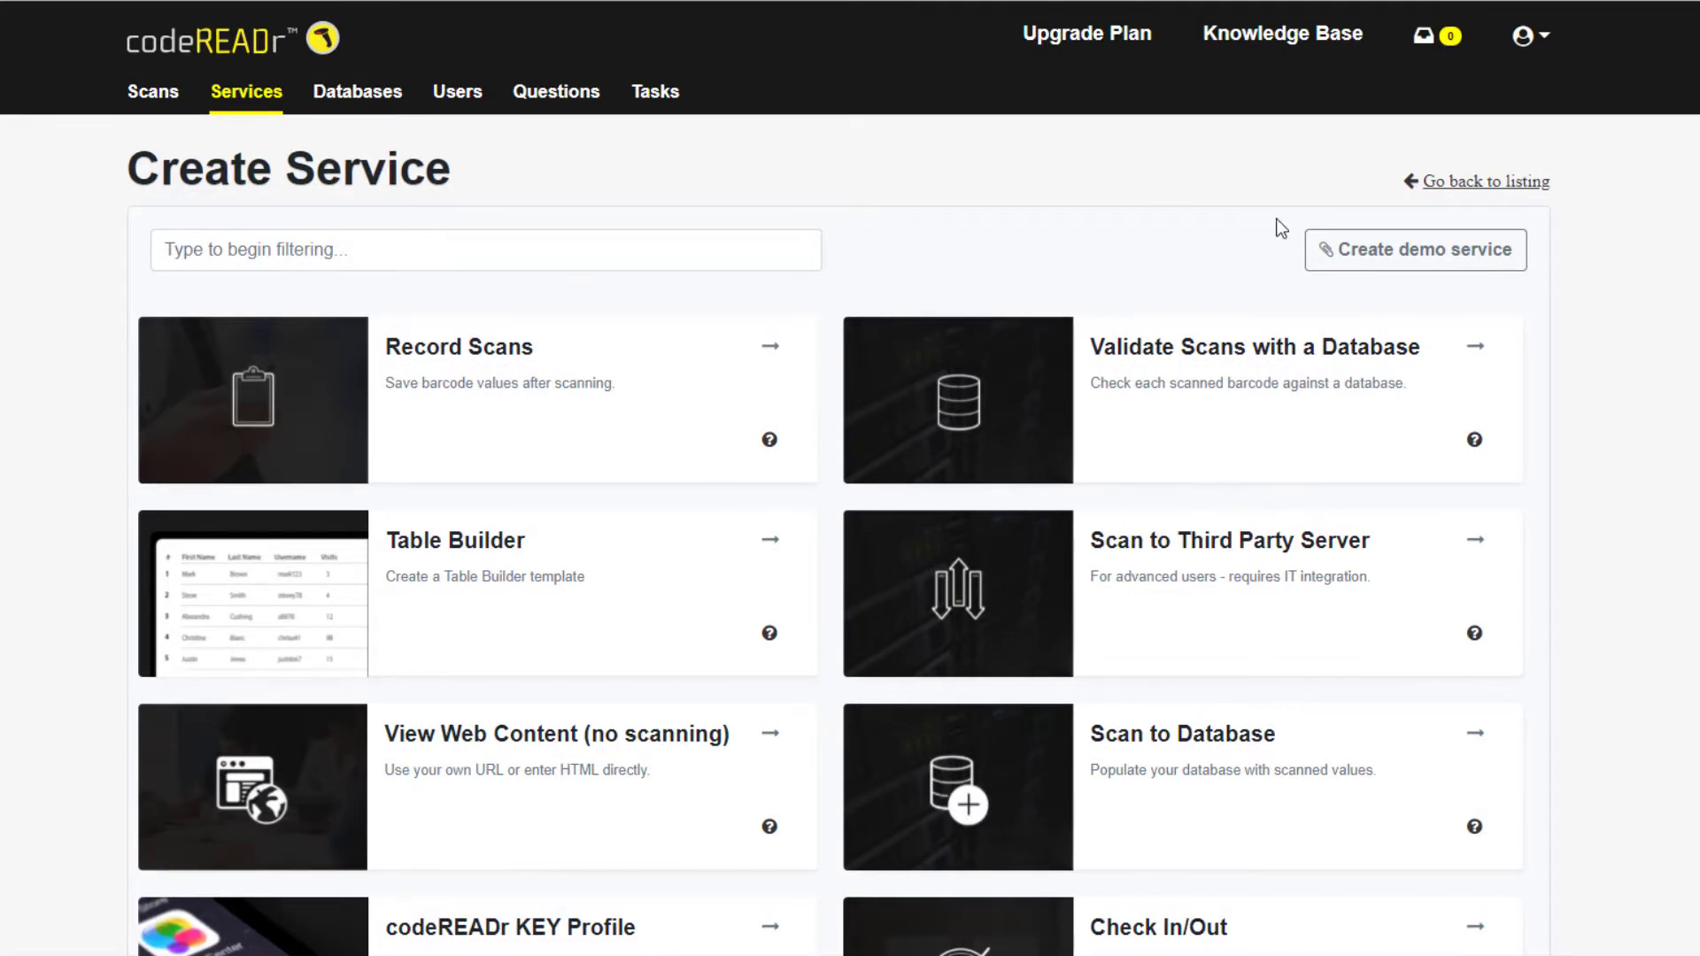
- Edit the Attendance Tracking - Validate (DEMO) service and set the status of duplicate scans to Invalid
{"action": "left_click", "coordinate": [282, 97]}
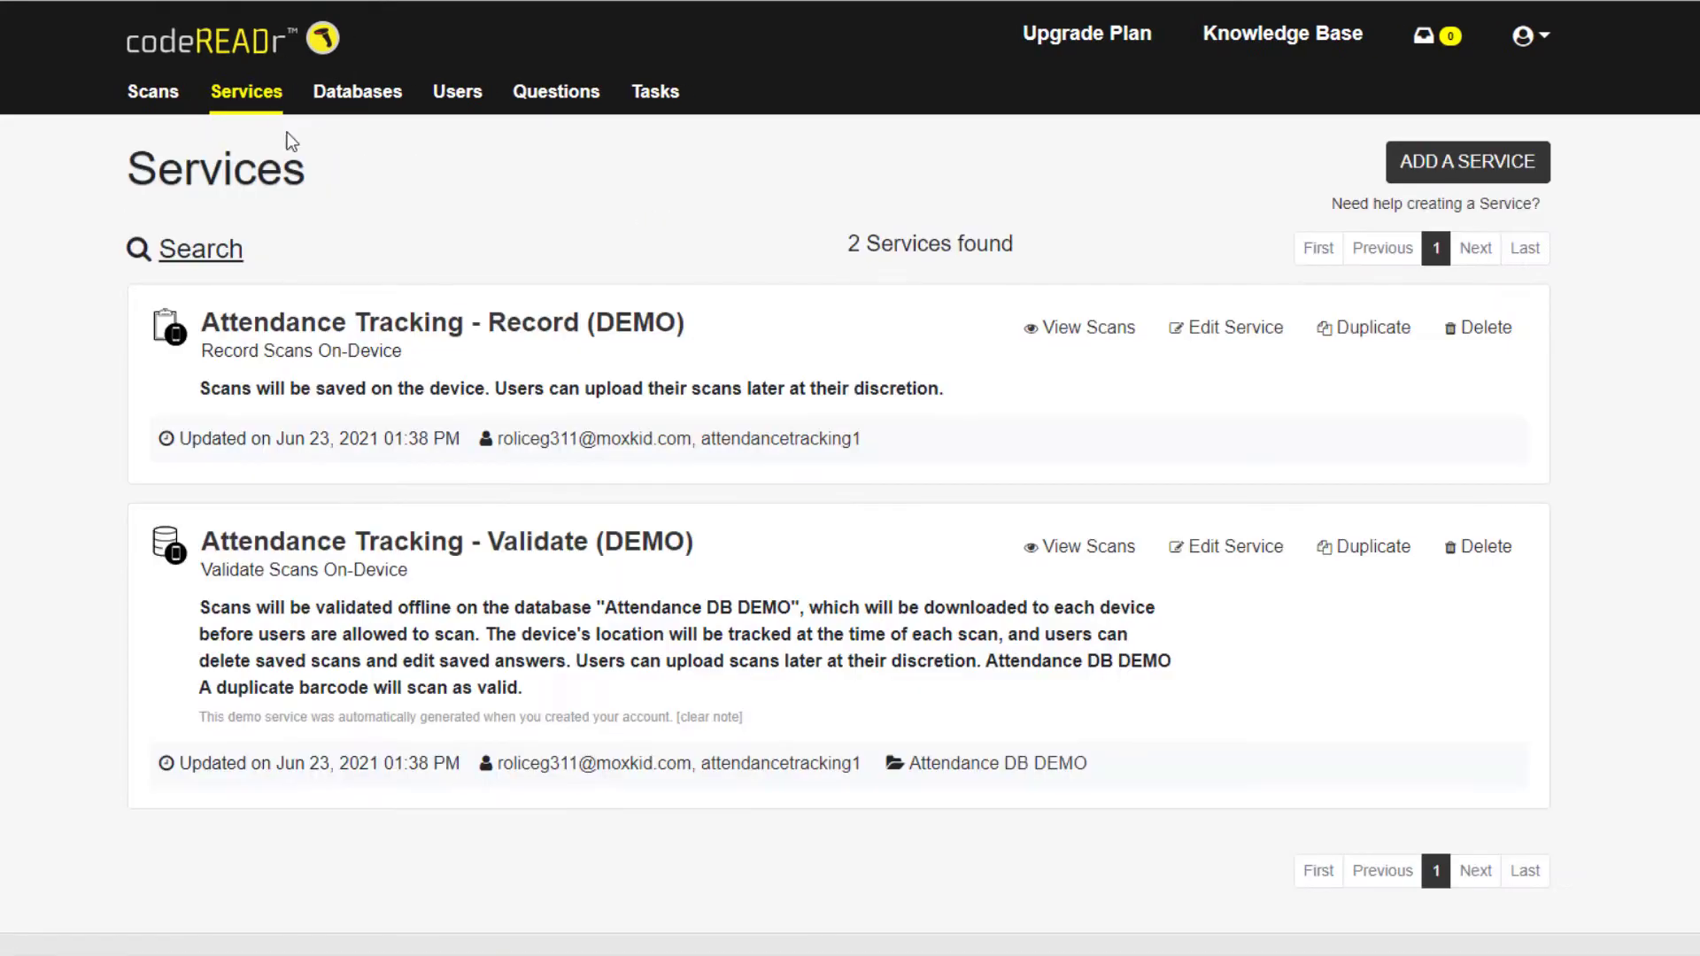
{"action": "left_click", "coordinate": [390, 542]}
{"action": "scroll", "coordinate": [368, 558], "scroll_direction": "down", "scroll_amount": 4}
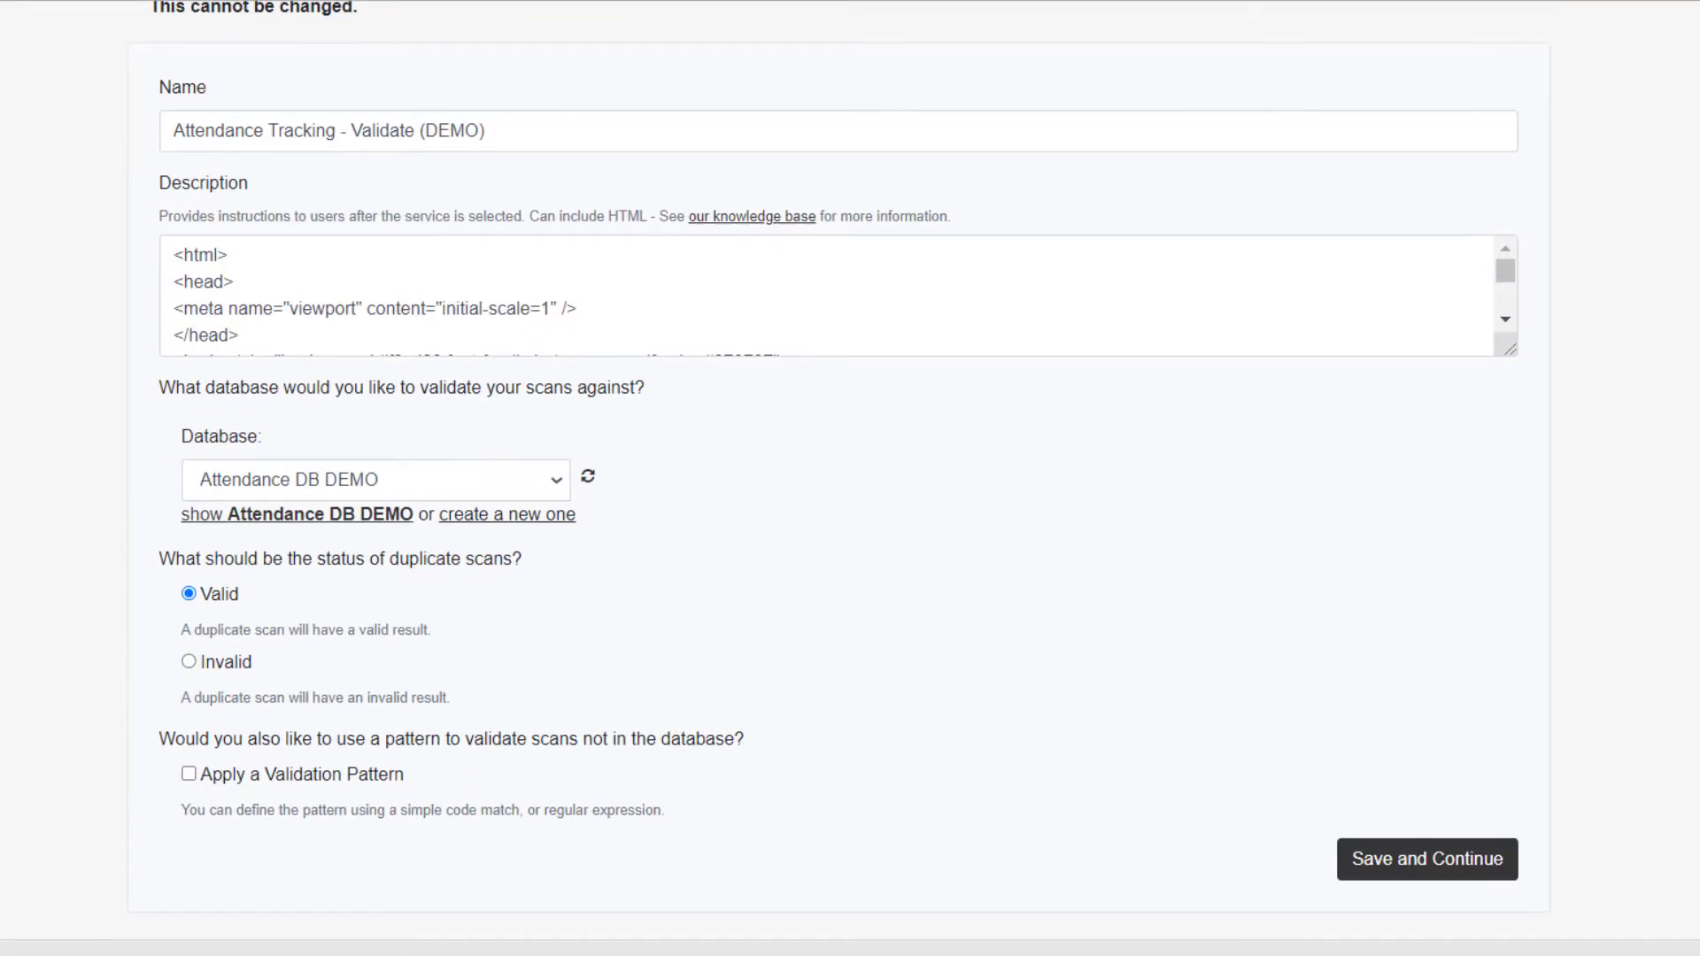
{"action": "left_click", "coordinate": [190, 669]}
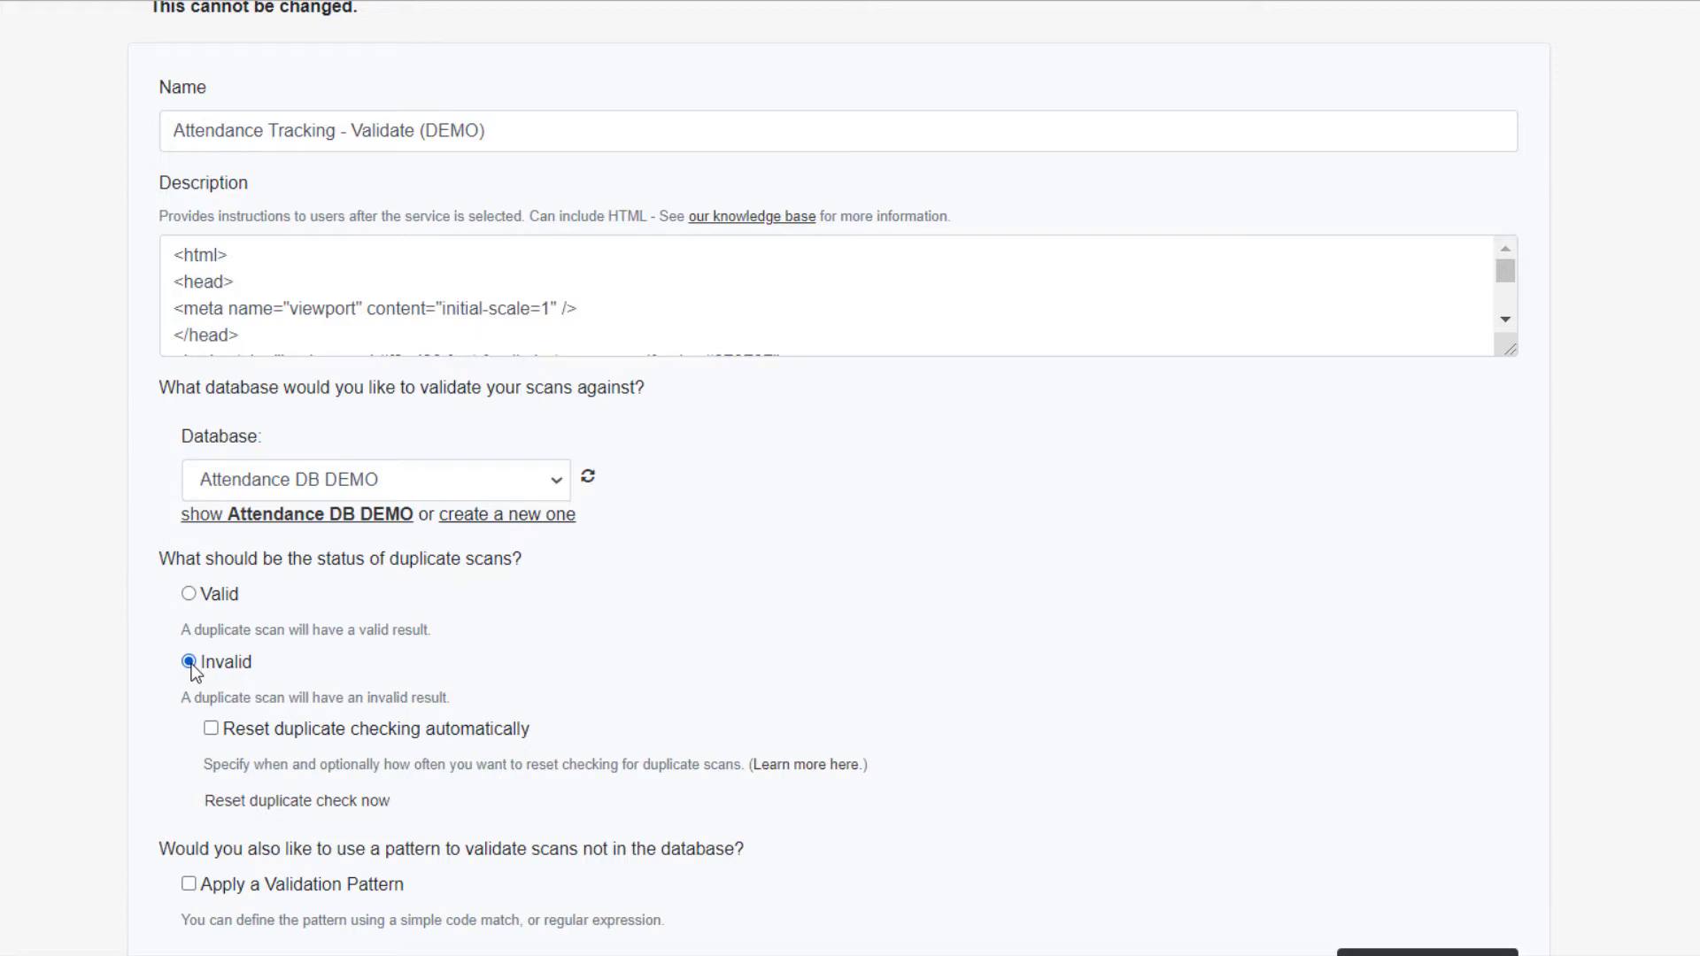
- Turn on automatic resetting of duplicate checking for the service and enable its repeat interval
{"action": "left_click", "coordinate": [211, 728]}
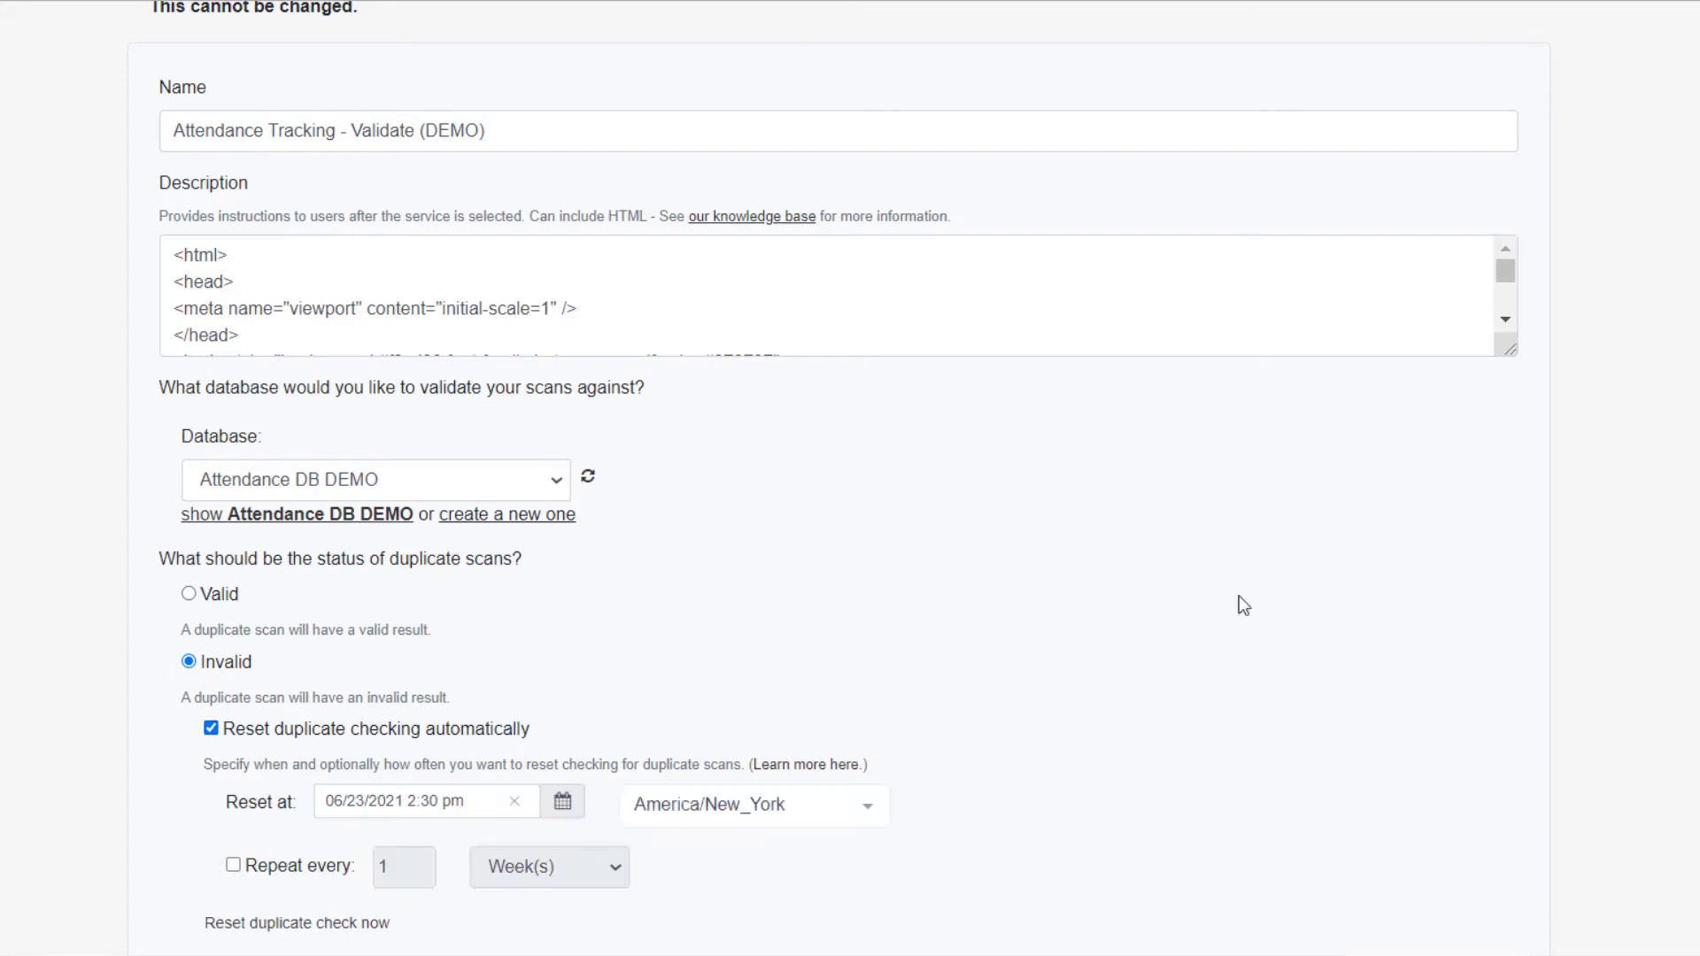
{"action": "scroll", "coordinate": [497, 666], "scroll_direction": "down", "scroll_amount": 3}
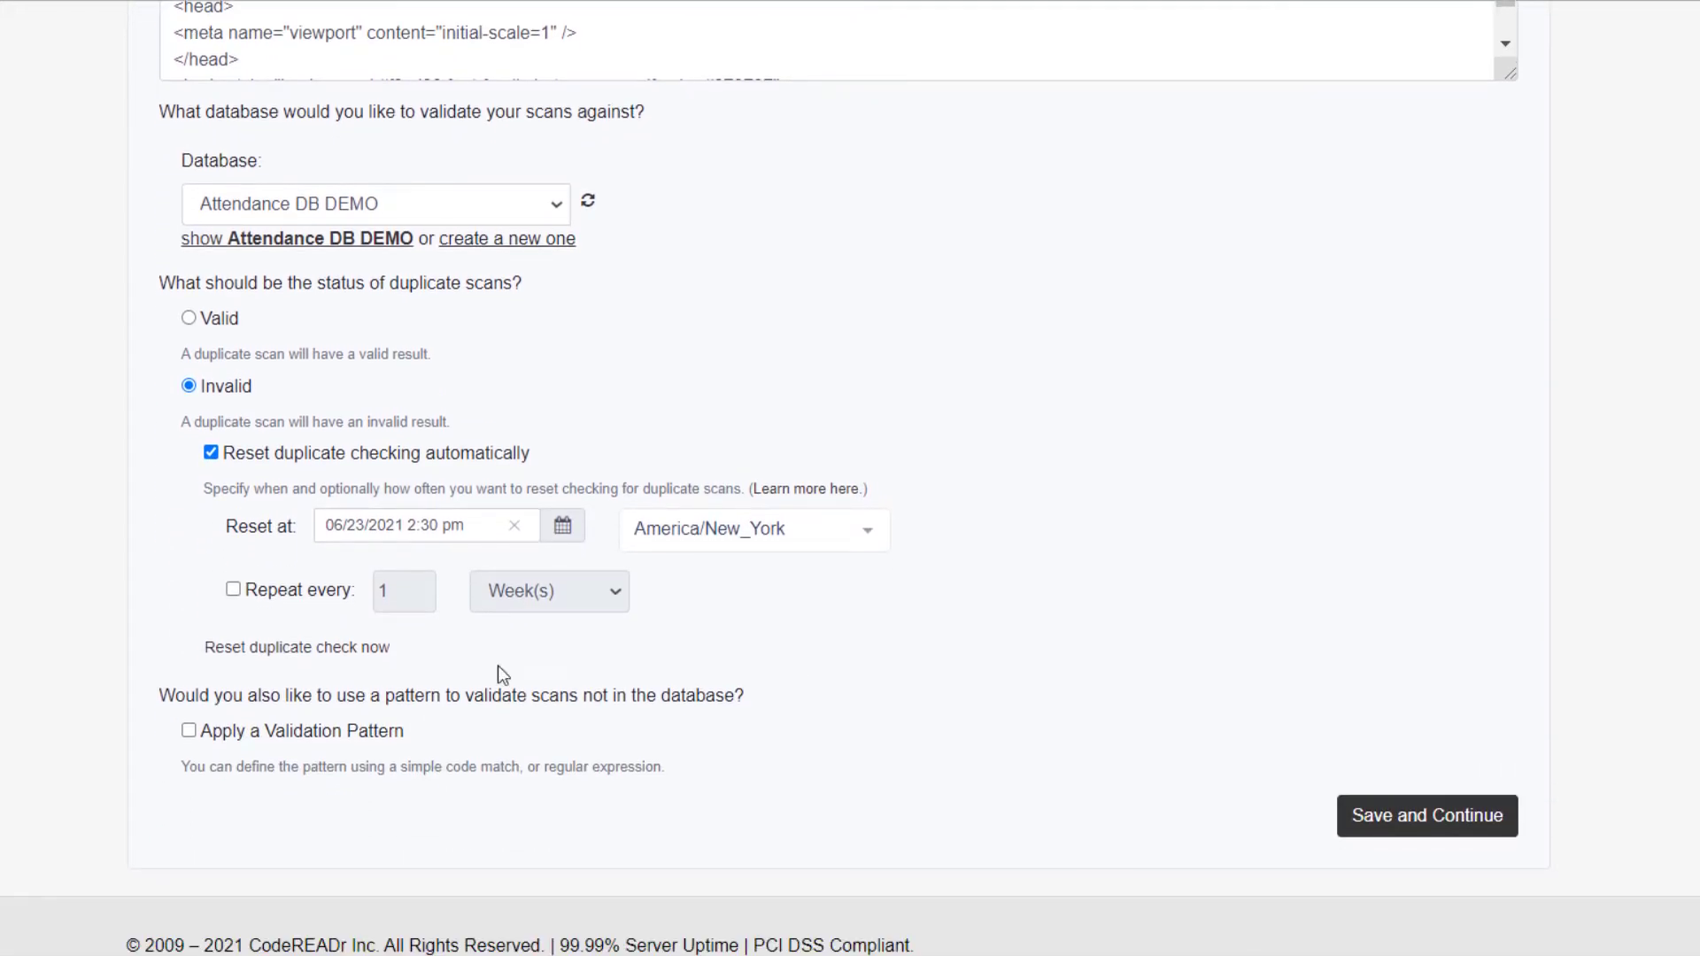
{"action": "left_click", "coordinate": [233, 589]}
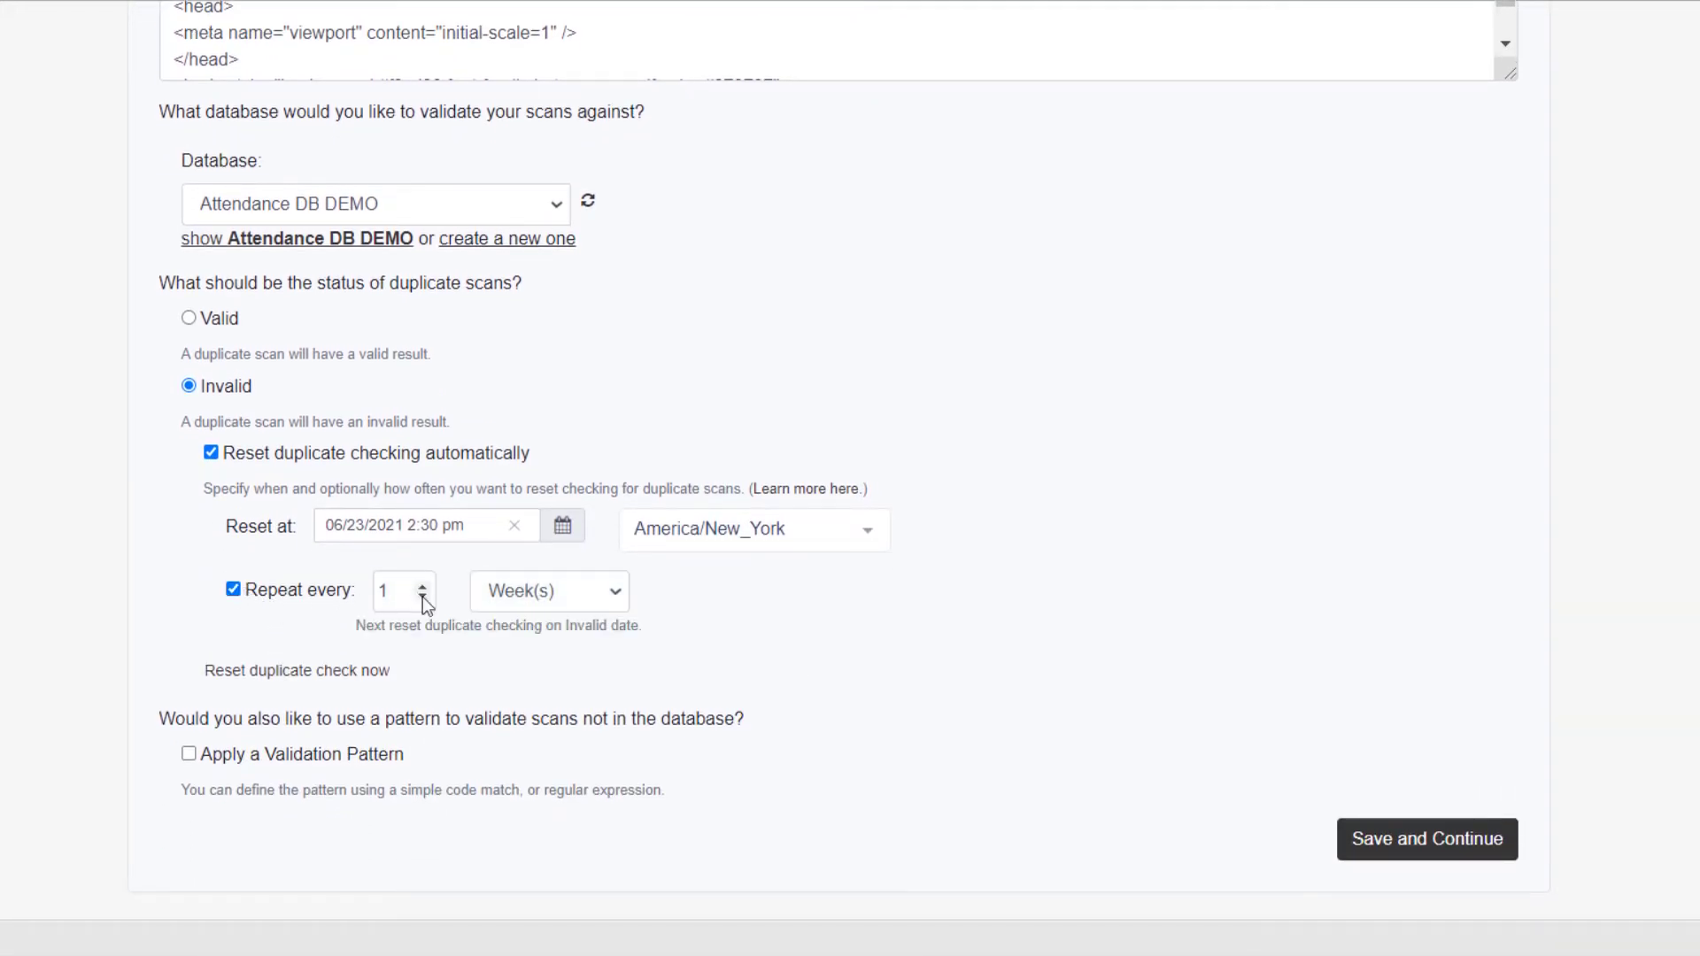